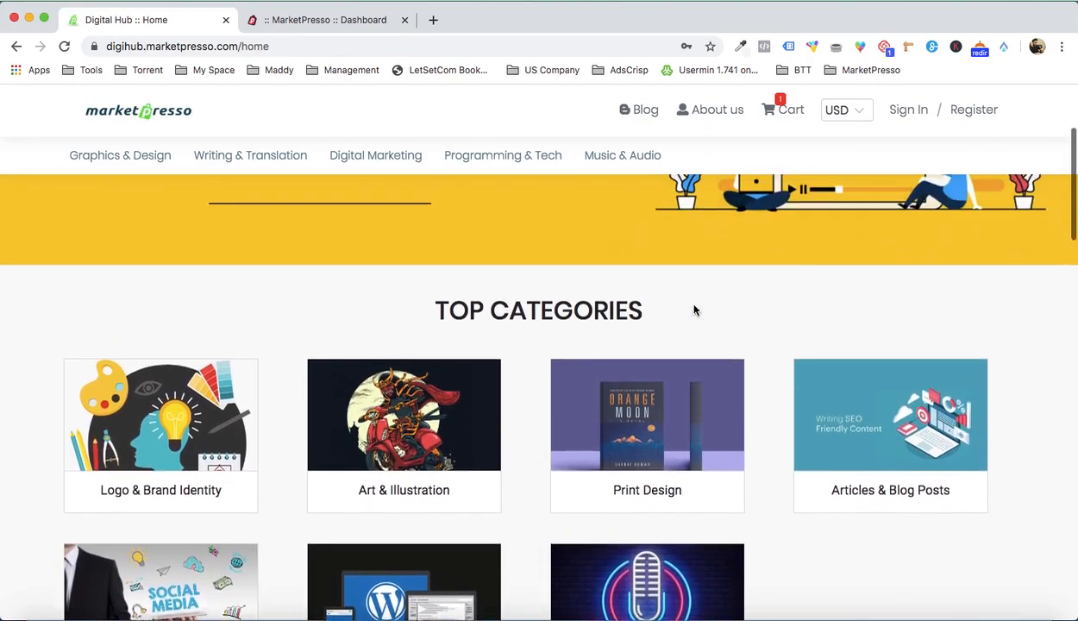
Step: Look through the demo marketplace homepage, from the banner and top categories to the testimonials, popular services and newsletter section
{"action": "scroll", "coordinate": [694, 308], "scroll_direction": "up", "scroll_amount": 3}
{"action": "scroll", "coordinate": [696, 310], "scroll_direction": "down", "scroll_amount": 4}
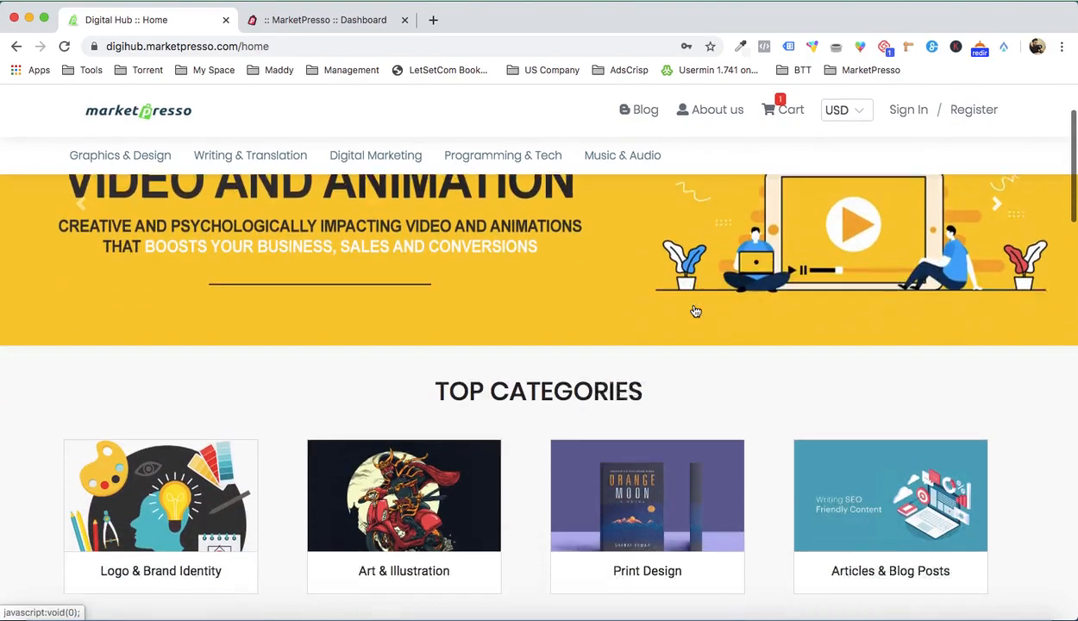
{"action": "scroll", "coordinate": [695, 312], "scroll_direction": "up", "scroll_amount": 5}
{"action": "scroll", "coordinate": [696, 311], "scroll_direction": "down", "scroll_amount": 5}
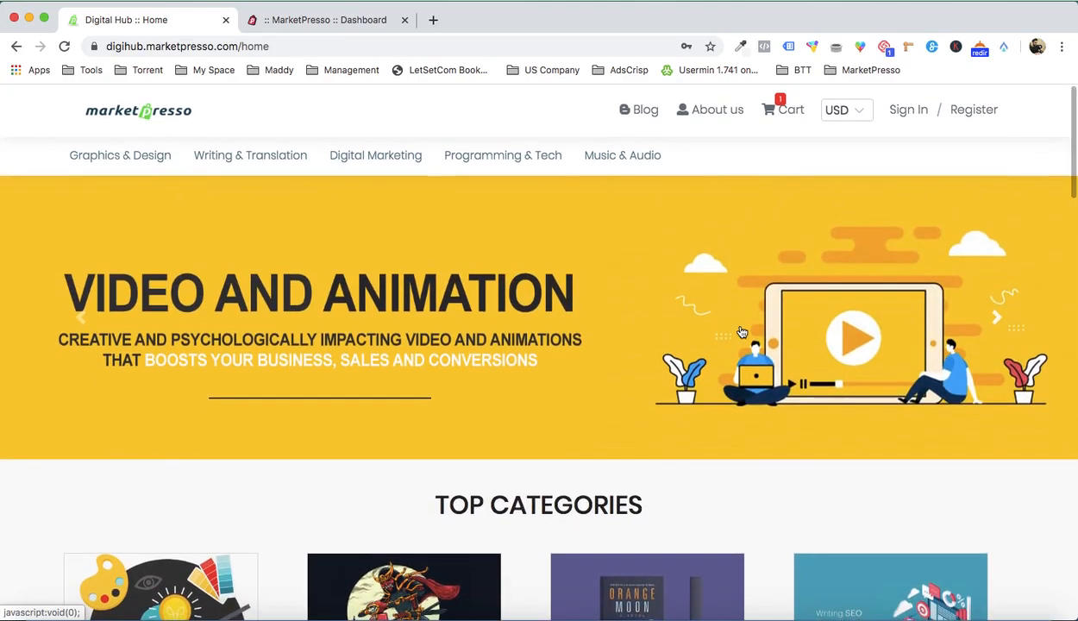
{"action": "scroll", "coordinate": [848, 414], "scroll_direction": "down", "scroll_amount": 3}
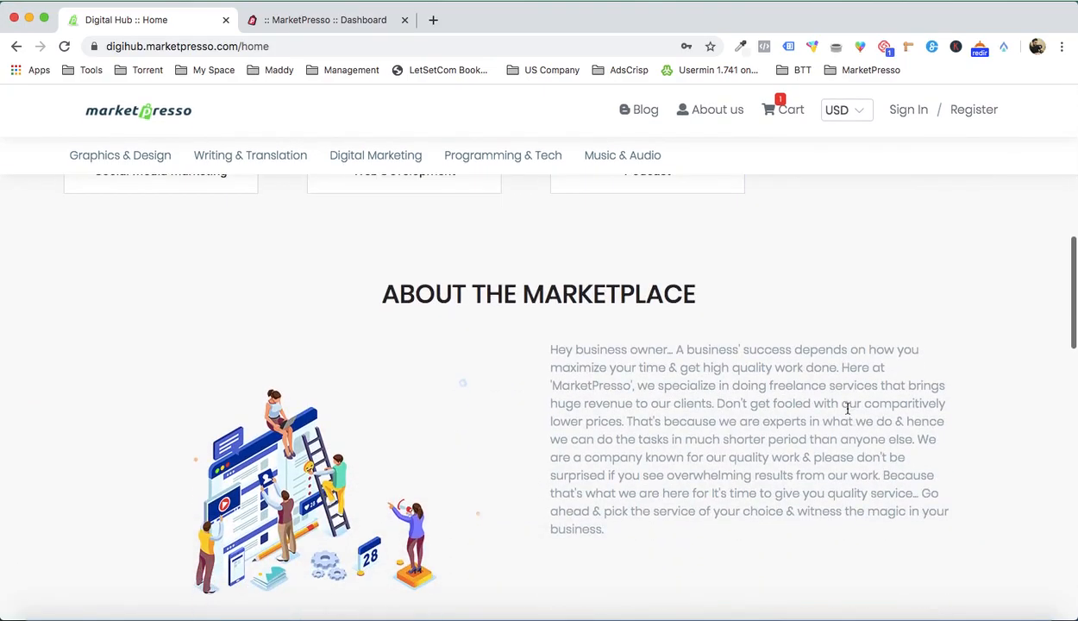
{"action": "scroll", "coordinate": [772, 440], "scroll_direction": "down", "scroll_amount": 7}
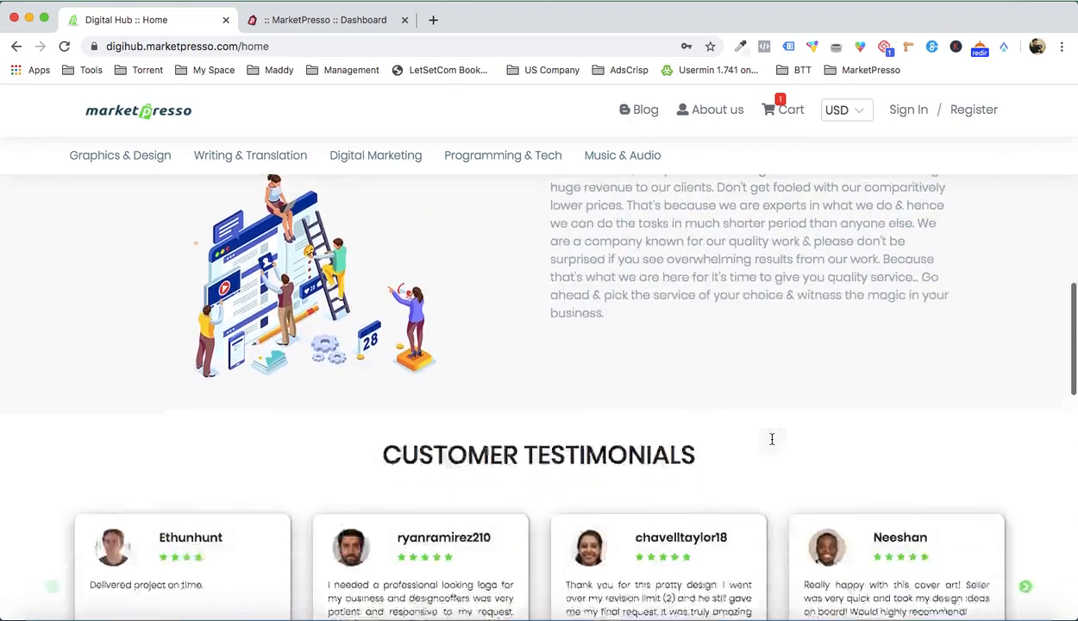
{"action": "scroll", "coordinate": [772, 445], "scroll_direction": "down", "scroll_amount": 4}
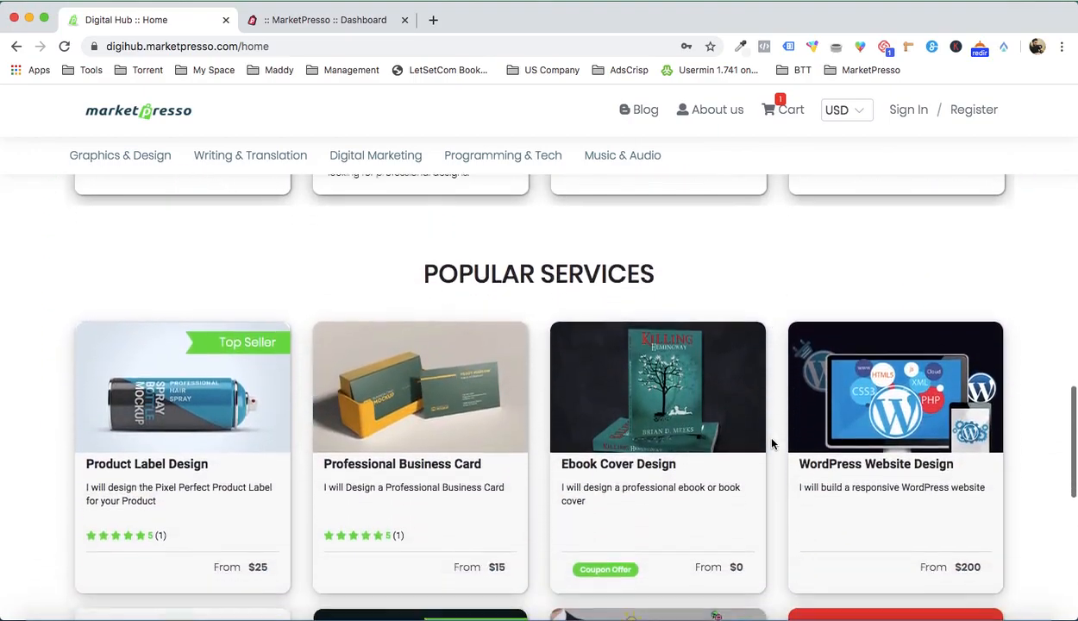
{"action": "scroll", "coordinate": [772, 445], "scroll_direction": "down", "scroll_amount": 3}
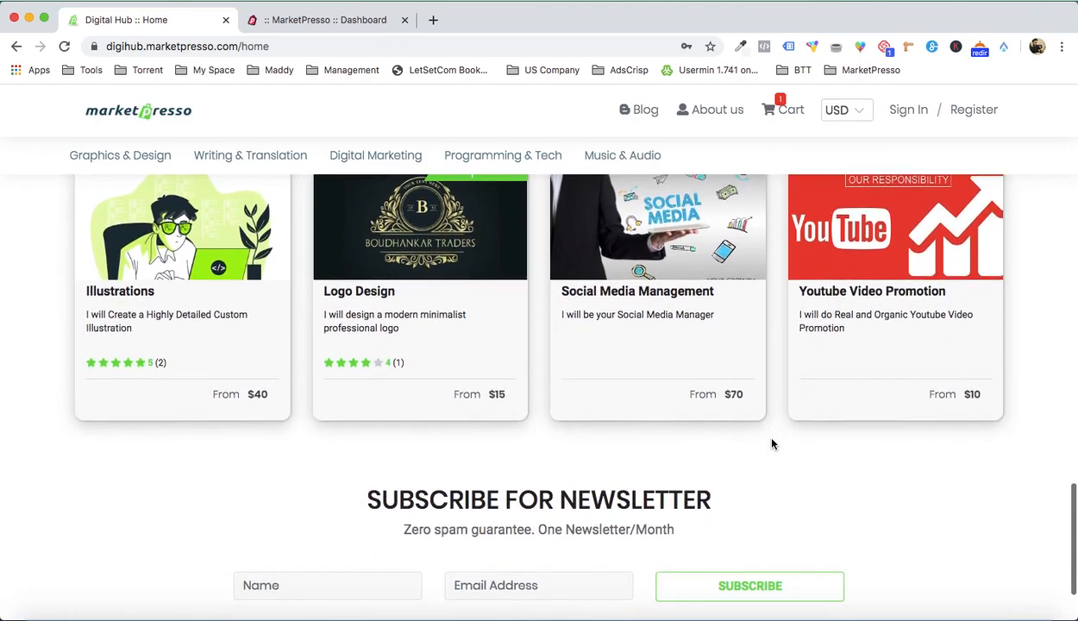
{"action": "scroll", "coordinate": [772, 444], "scroll_direction": "up", "scroll_amount": 9}
{"action": "scroll", "coordinate": [773, 444], "scroll_direction": "down", "scroll_amount": 5}
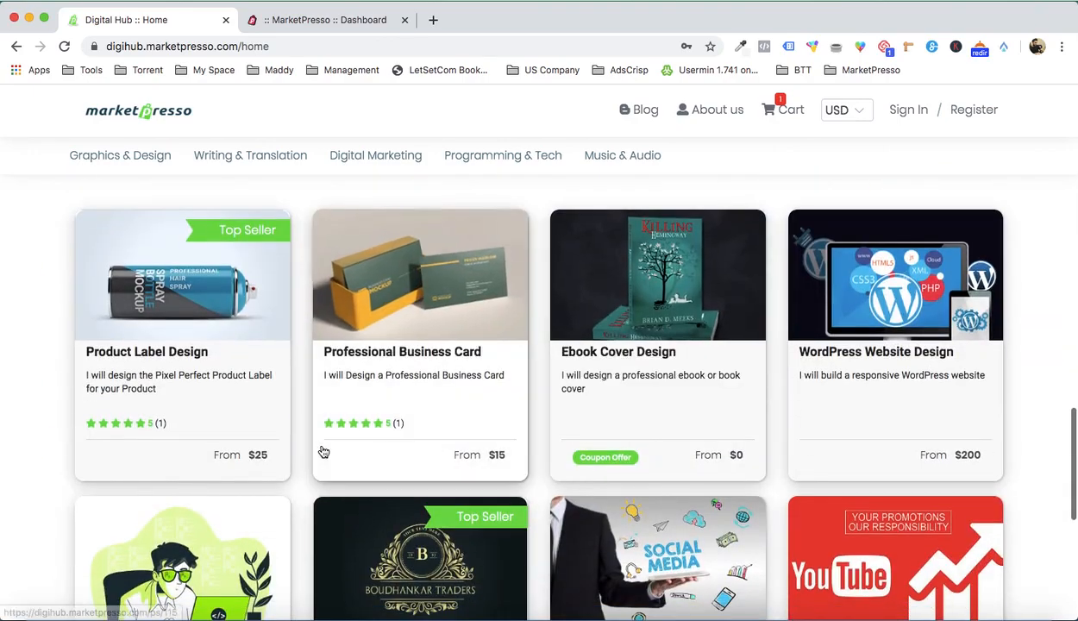
Step: Open the Product Label Design service and review its gallery, packages, description and browsing history
{"action": "left_click", "coordinate": [207, 359]}
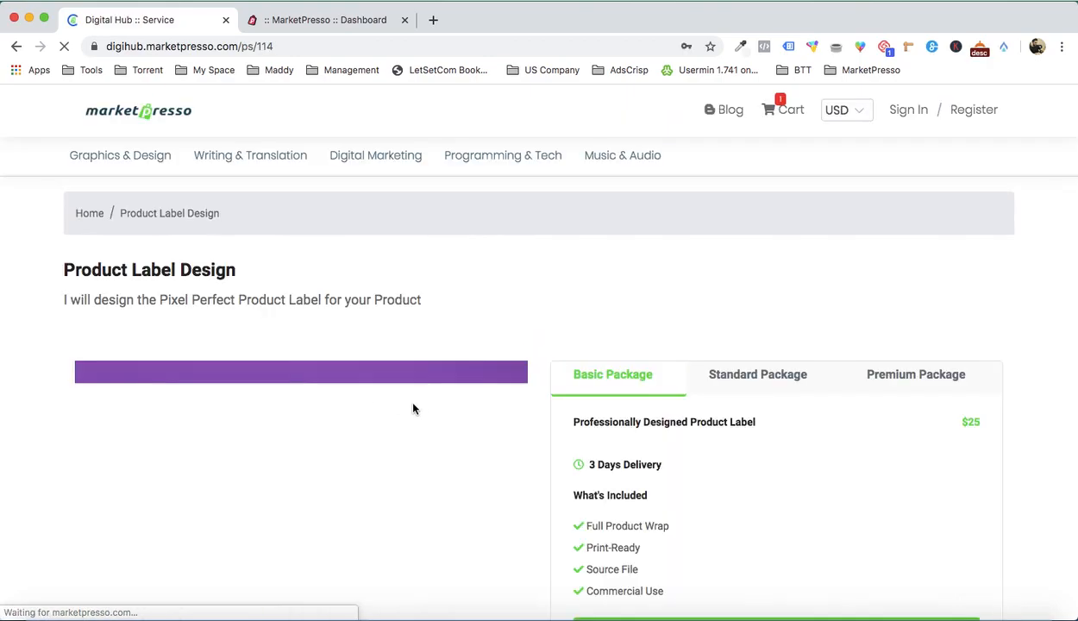
{"action": "scroll", "coordinate": [413, 409], "scroll_direction": "down", "scroll_amount": 5}
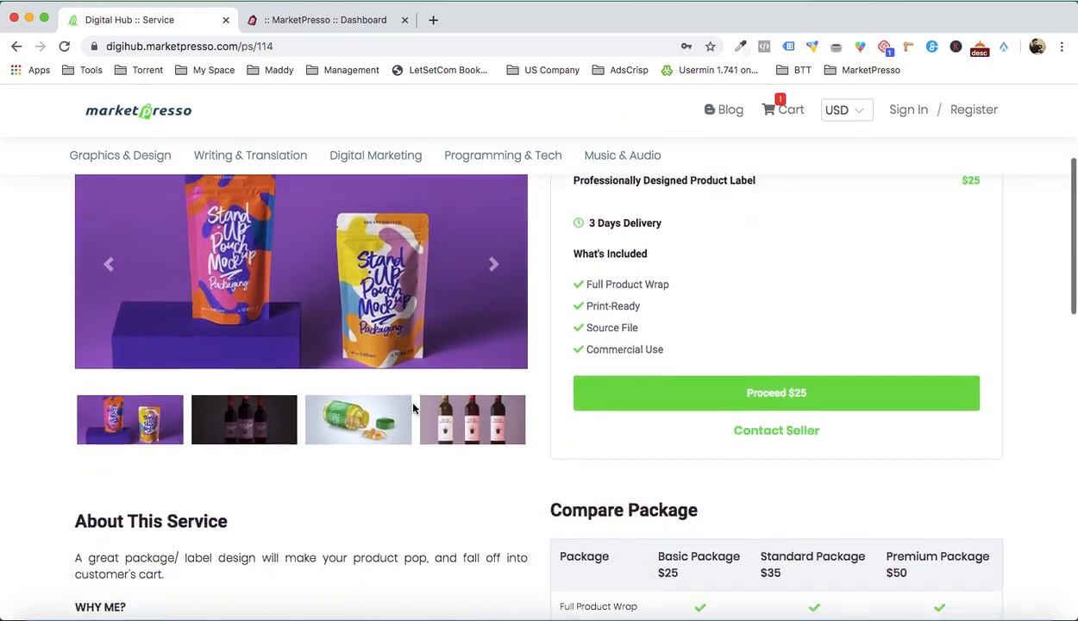
{"action": "scroll", "coordinate": [413, 409], "scroll_direction": "down", "scroll_amount": 15}
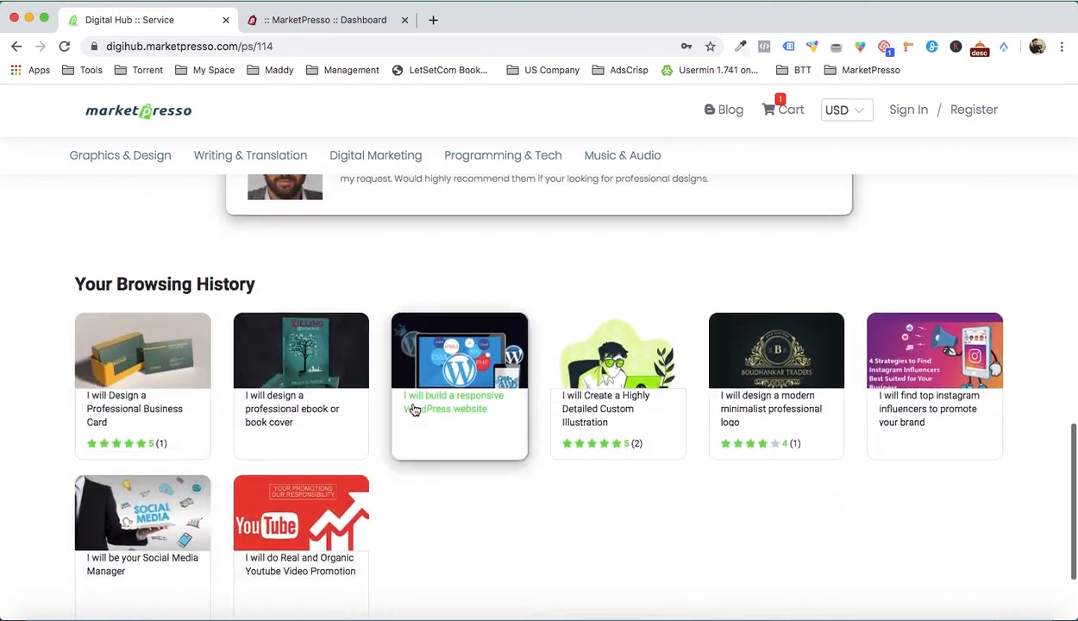
{"action": "scroll", "coordinate": [413, 409], "scroll_direction": "up", "scroll_amount": 20}
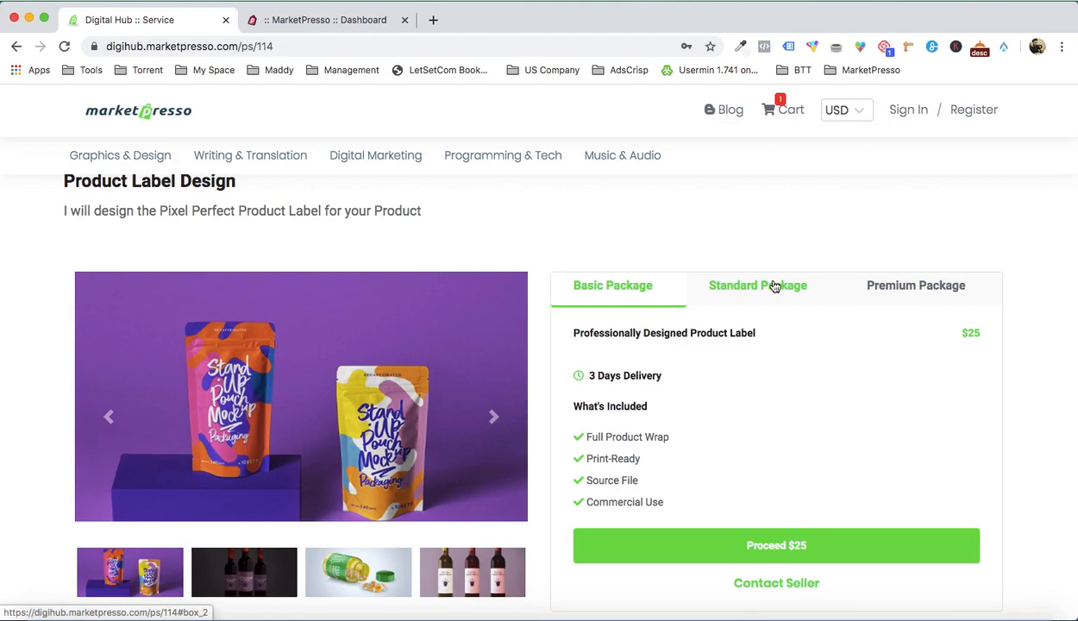
{"action": "mouse_move", "coordinate": [266, 158]}
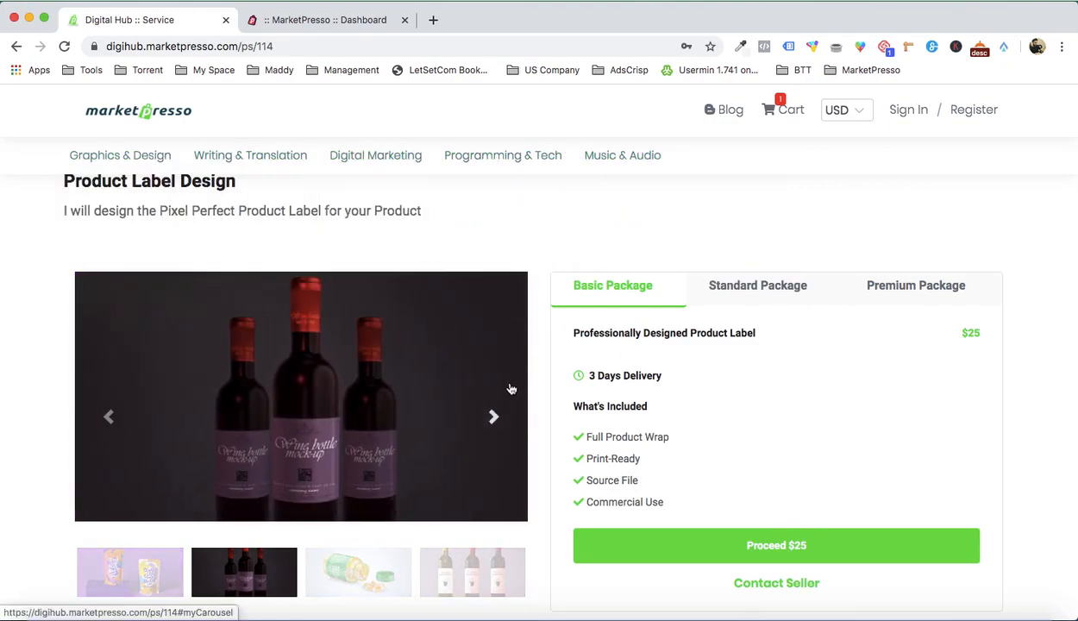
{"action": "scroll", "coordinate": [428, 440], "scroll_direction": "down", "scroll_amount": 2}
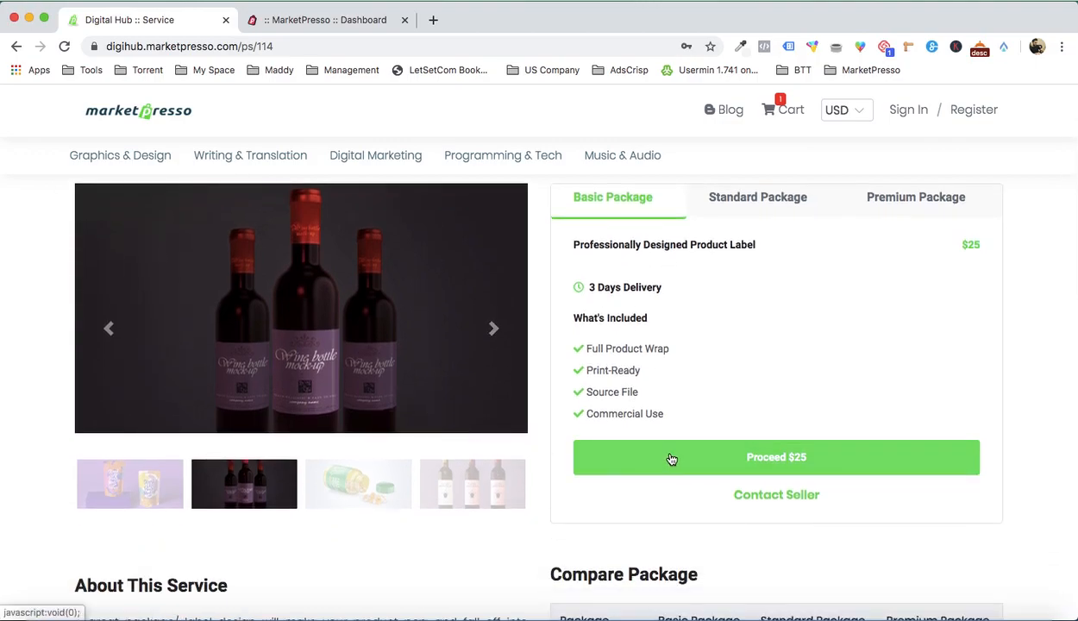
Step: Proceed with the Basic Package of Product Label Design and review its add-ons and order summary
{"action": "left_click", "coordinate": [672, 457]}
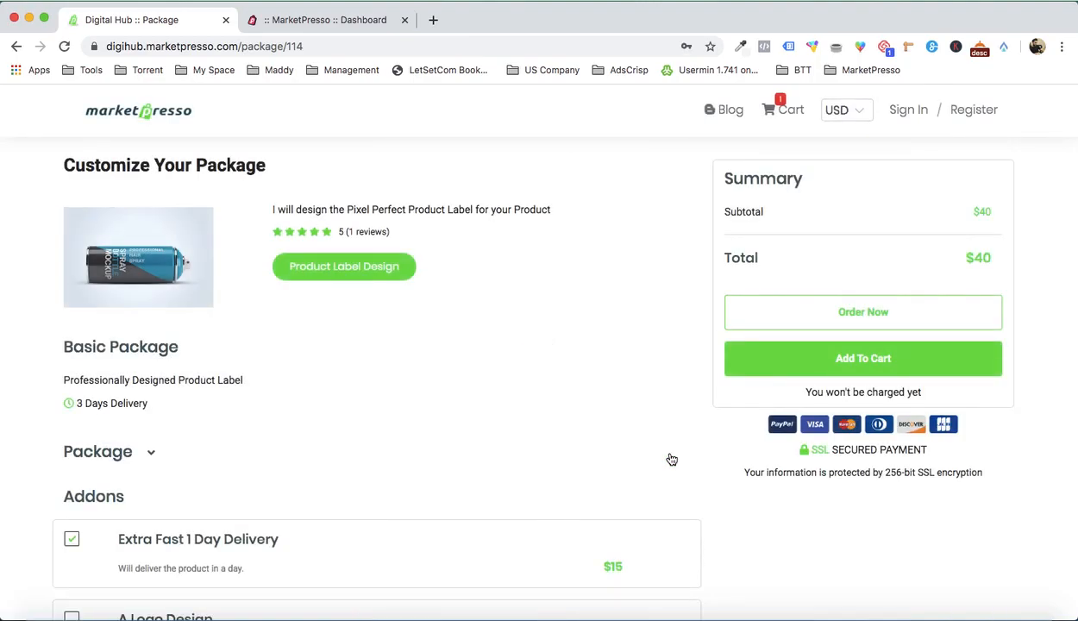
{"action": "scroll", "coordinate": [670, 457], "scroll_direction": "down", "scroll_amount": 5}
{"action": "scroll", "coordinate": [669, 457], "scroll_direction": "up", "scroll_amount": 5}
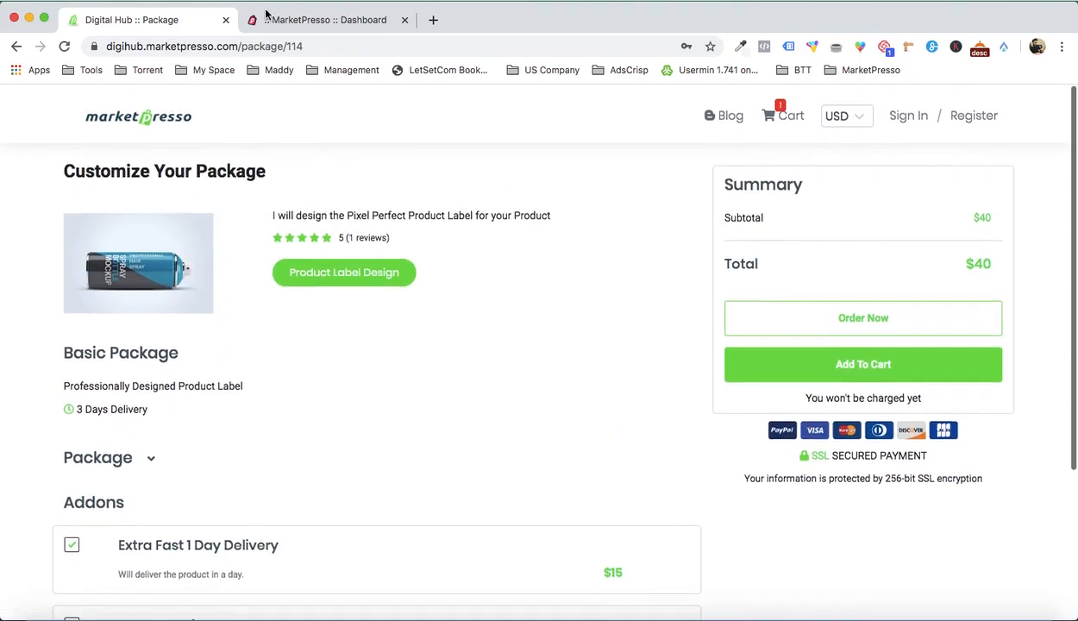
Step: Switch to the MarketPresso members dashboard and start adding a new services marketplace
{"action": "left_click", "coordinate": [326, 18]}
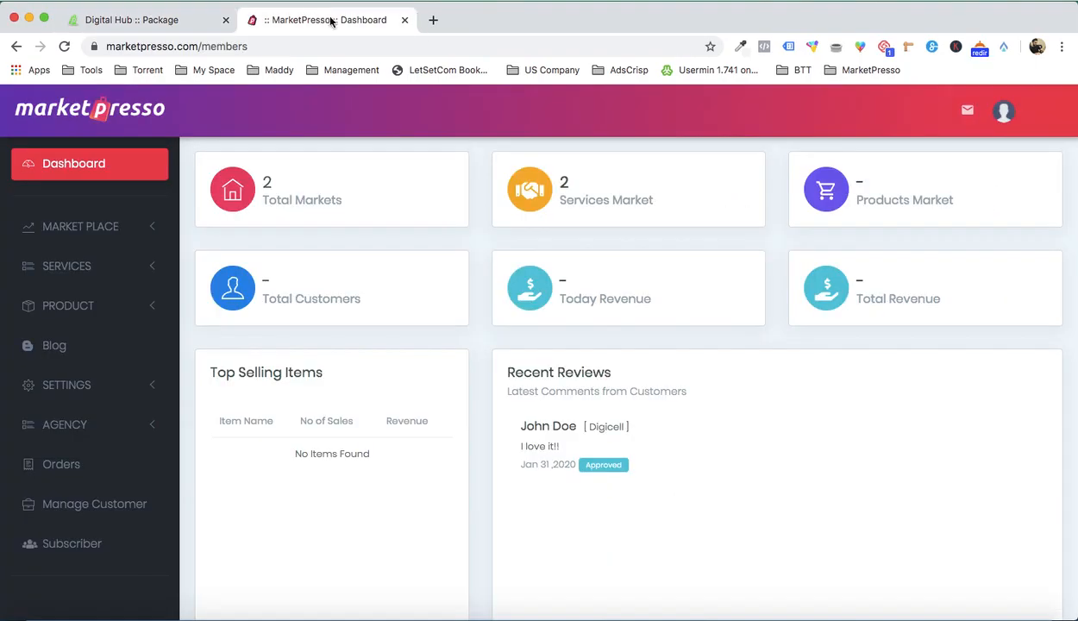
{"action": "left_click", "coordinate": [135, 226]}
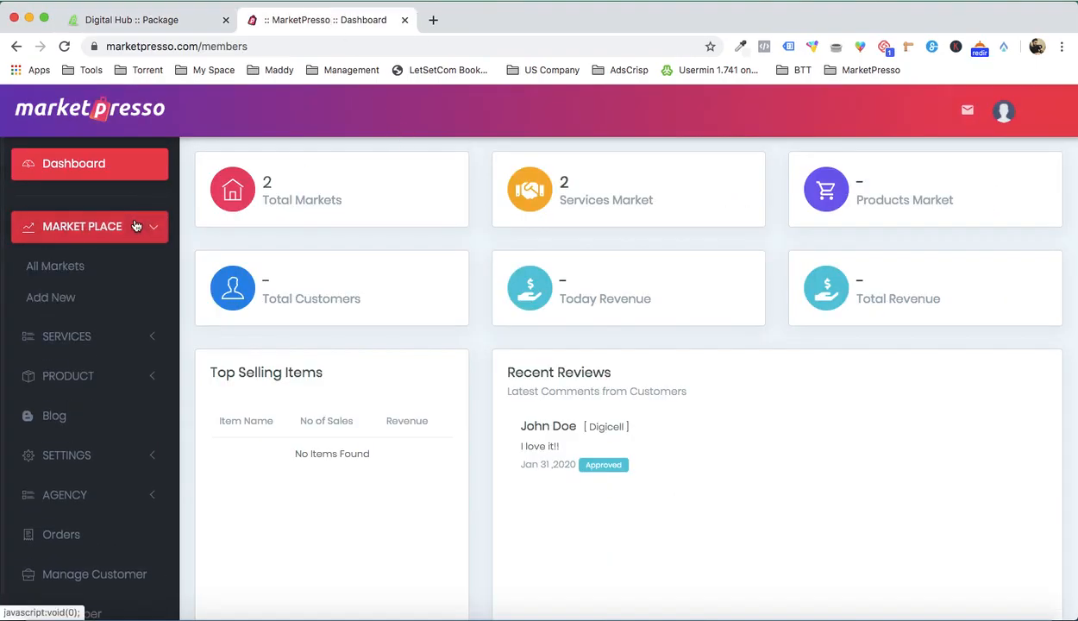
{"action": "left_click", "coordinate": [66, 298]}
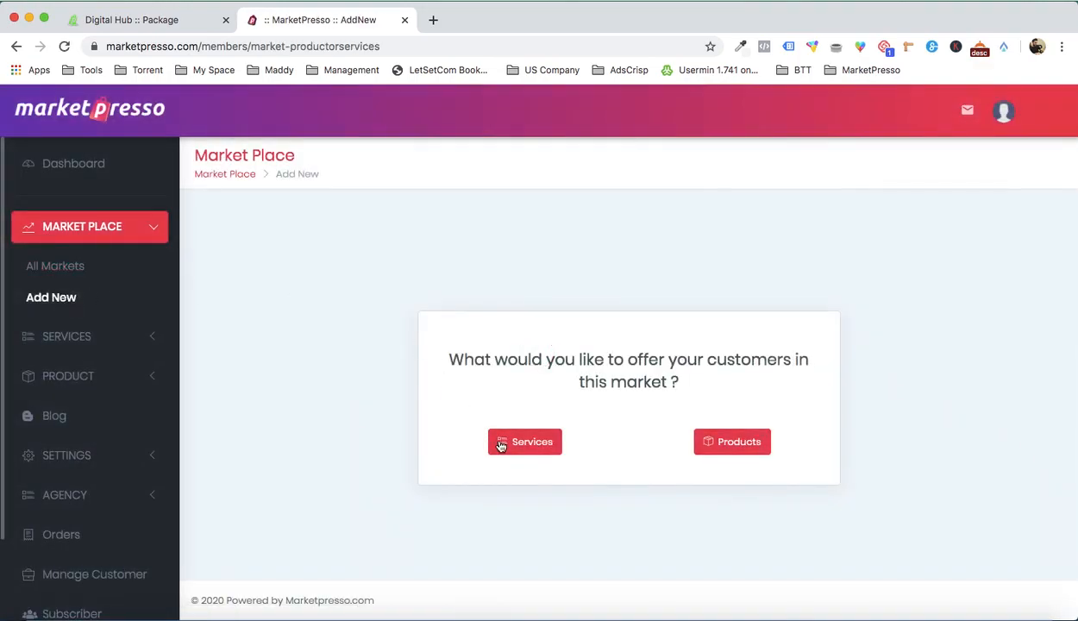
{"action": "left_click", "coordinate": [500, 443]}
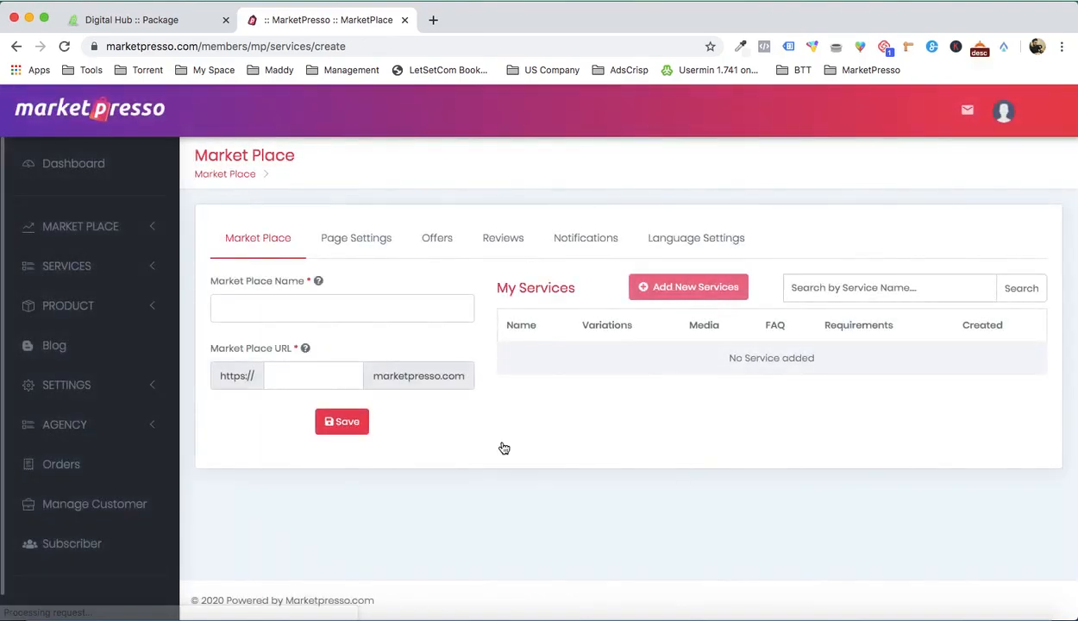
Step: Name the marketplace "Digi Marketplace", set its URL subdomain to "digimarket" and save it
{"action": "left_click", "coordinate": [264, 302]}
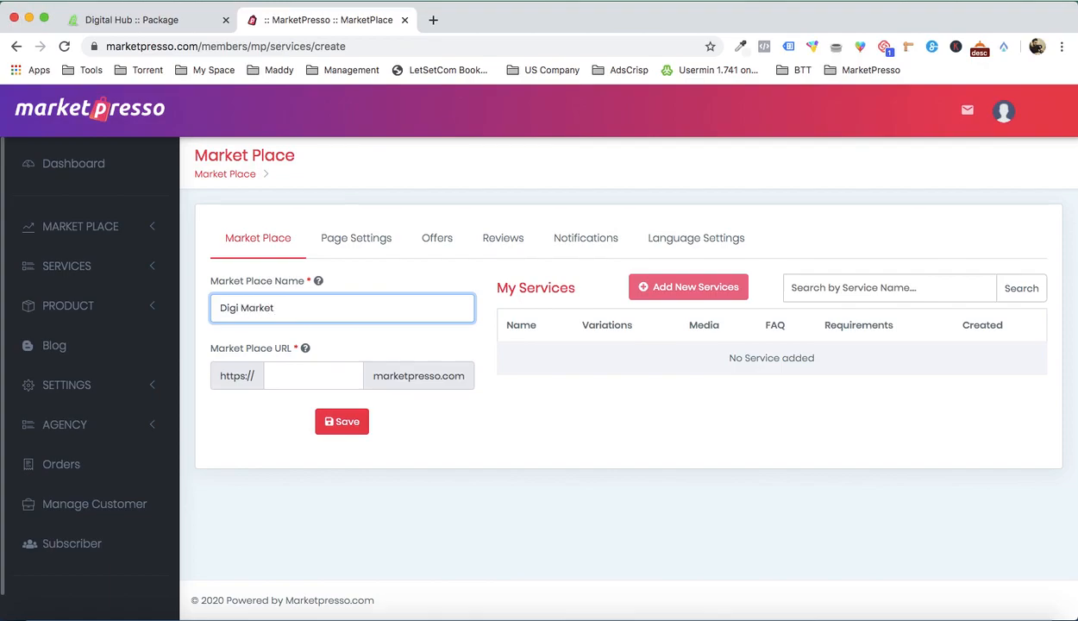
{"action": "left_click", "coordinate": [289, 377]}
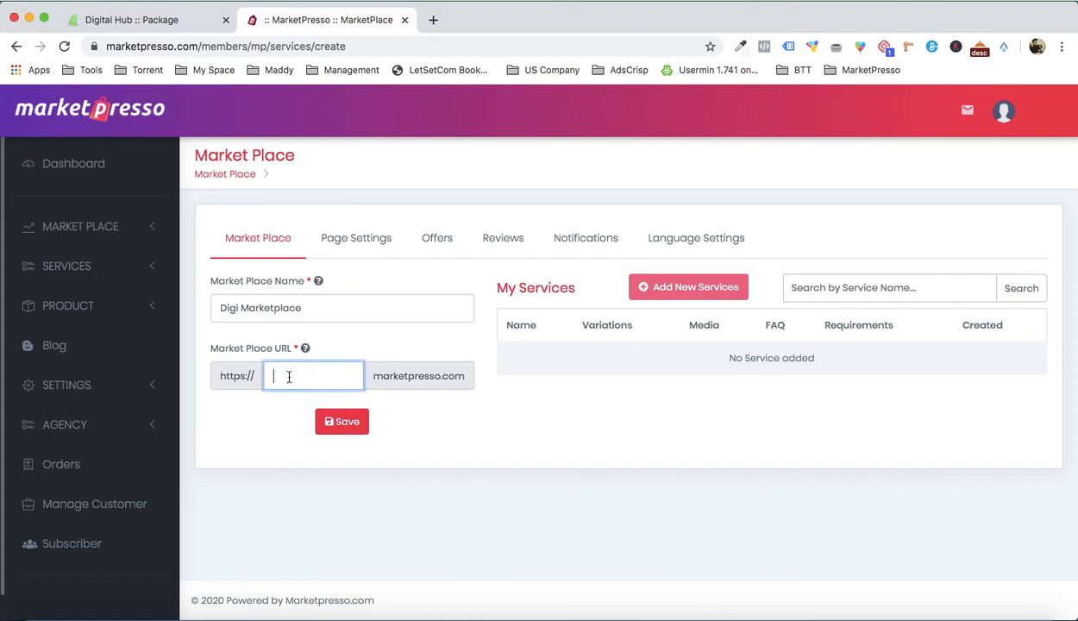
{"action": "type", "text": "digimarket"}
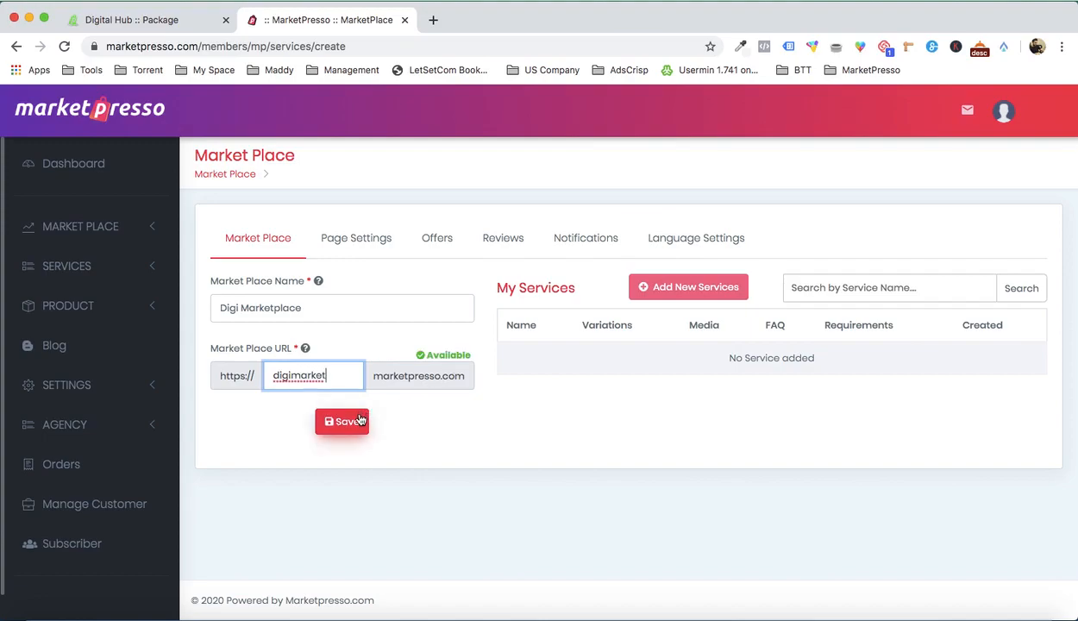
{"action": "left_click", "coordinate": [360, 422]}
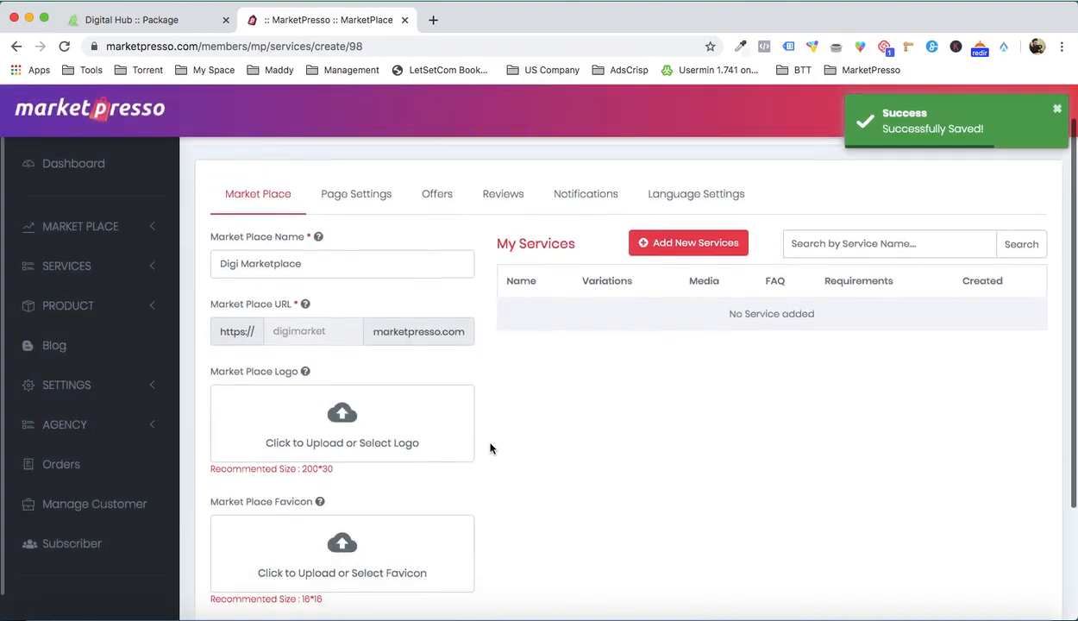
Step: Upload logo1.png from the Demo folder's Logo subfolder and select it as the marketplace logo
{"action": "scroll", "coordinate": [490, 447], "scroll_direction": "down", "scroll_amount": 2}
{"action": "left_click", "coordinate": [381, 412]}
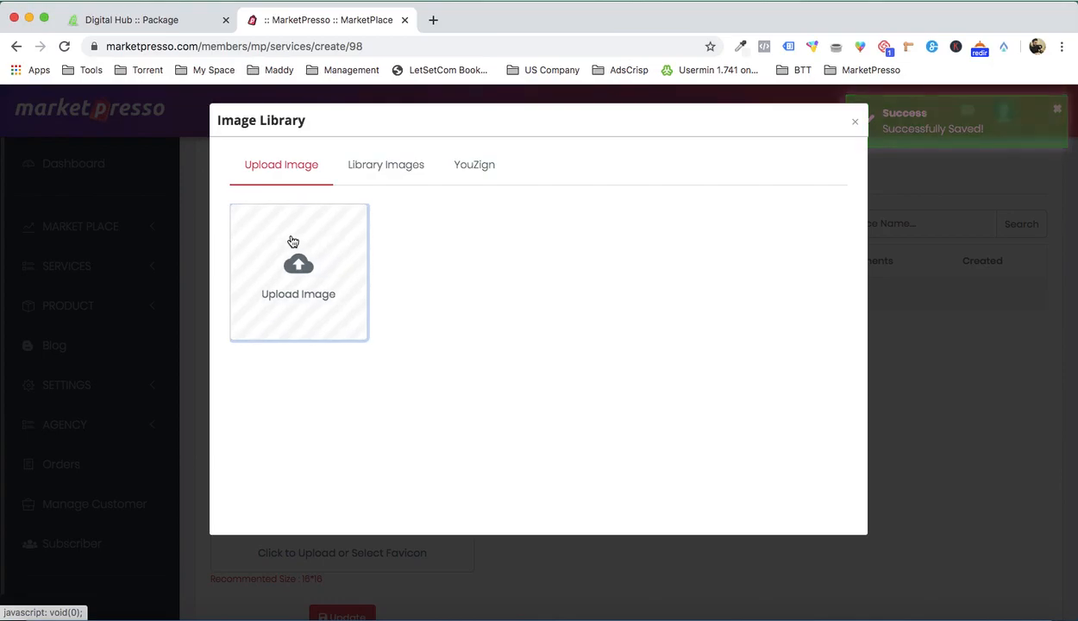
{"action": "left_click", "coordinate": [292, 241]}
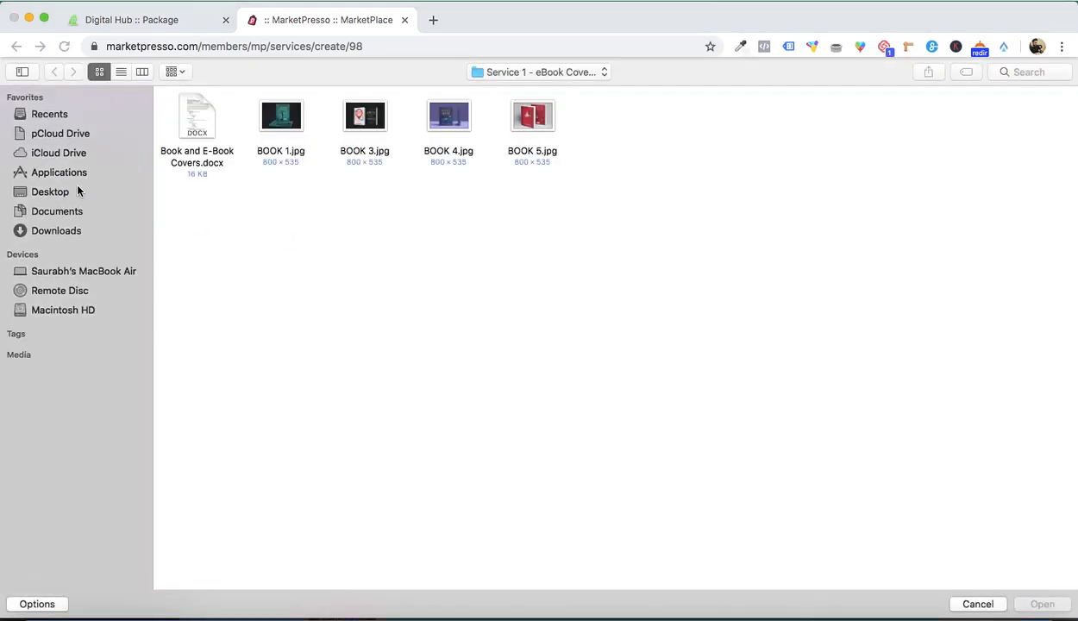
{"action": "left_click", "coordinate": [522, 73]}
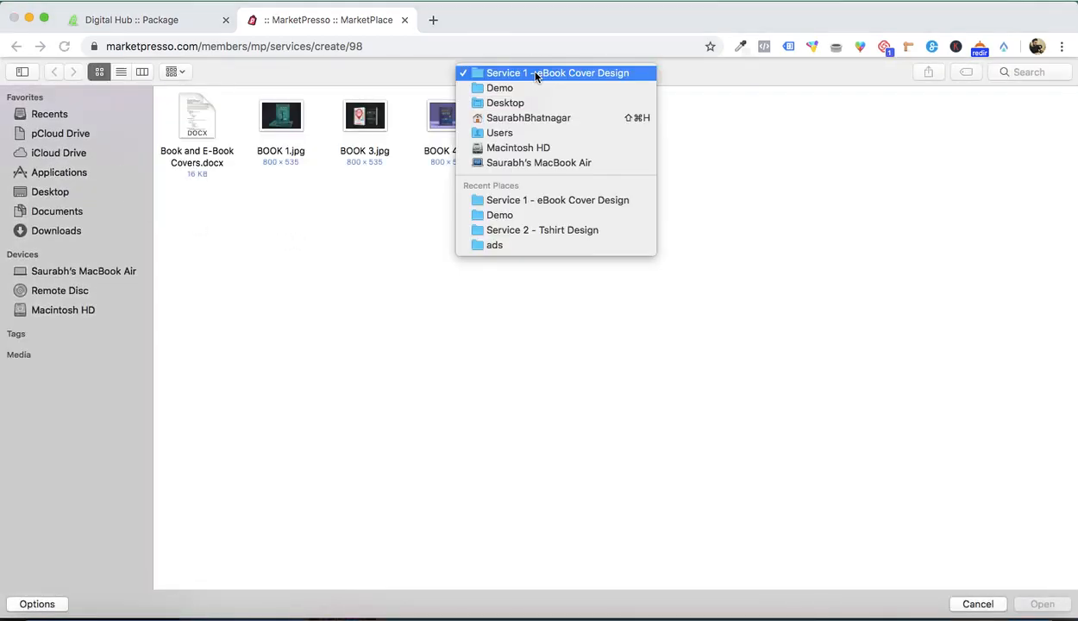
{"action": "left_click", "coordinate": [532, 87]}
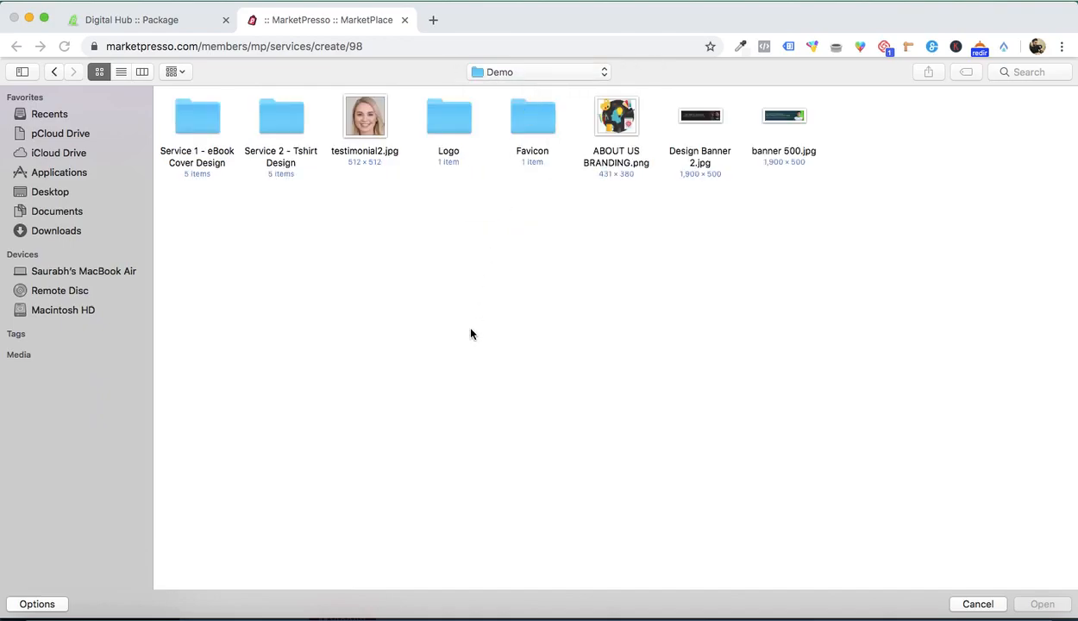
{"action": "left_click", "coordinate": [436, 136]}
{"action": "double_click", "coordinate": [437, 135]}
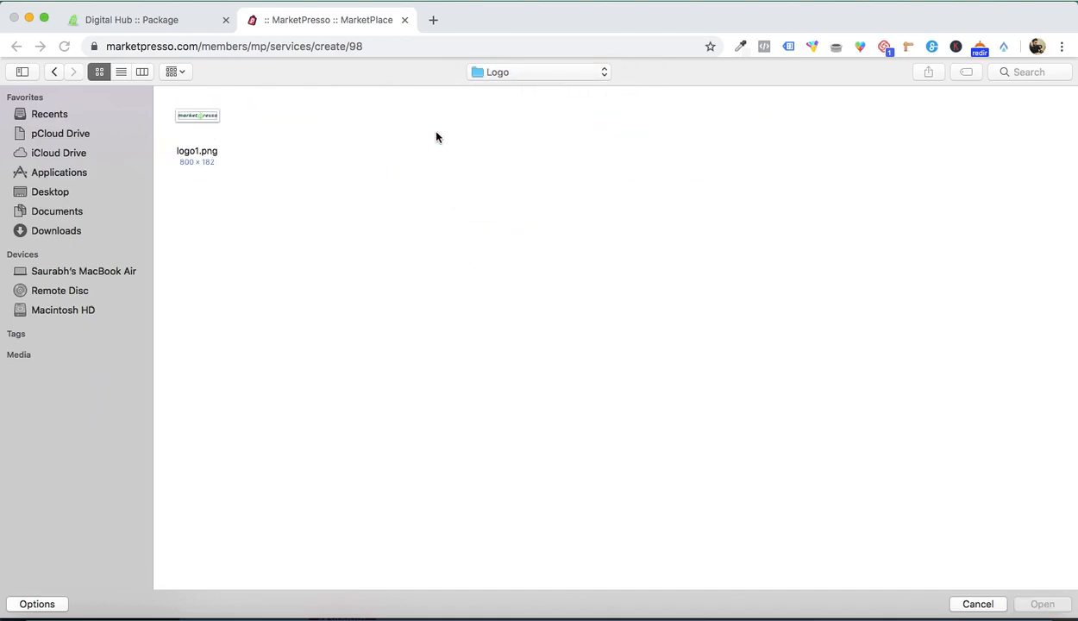
{"action": "double_click", "coordinate": [207, 120]}
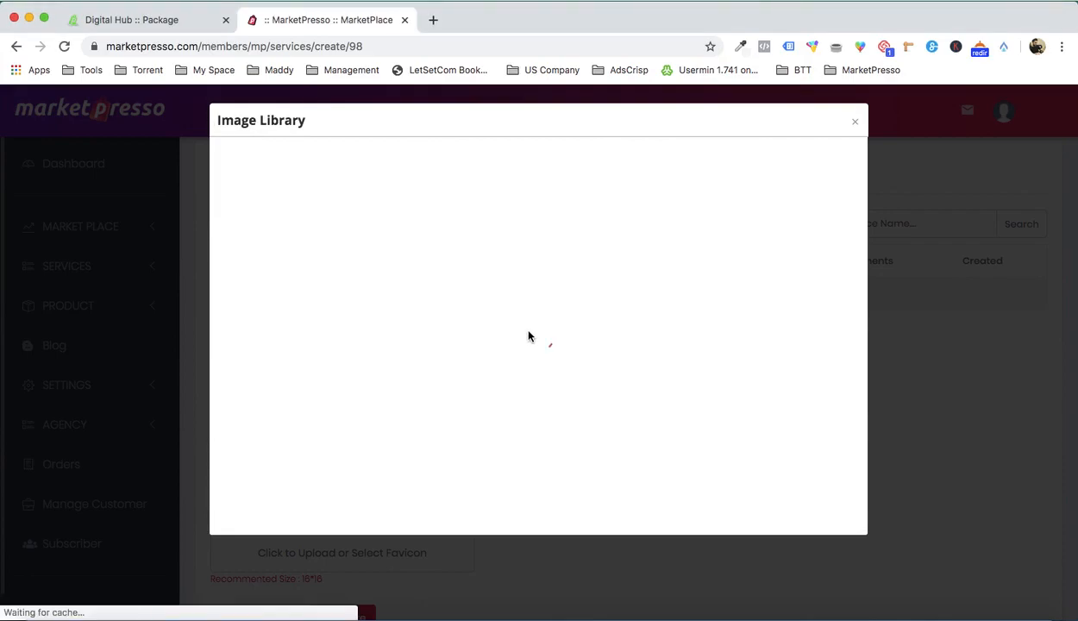
{"action": "mouse_move", "coordinate": [423, 238]}
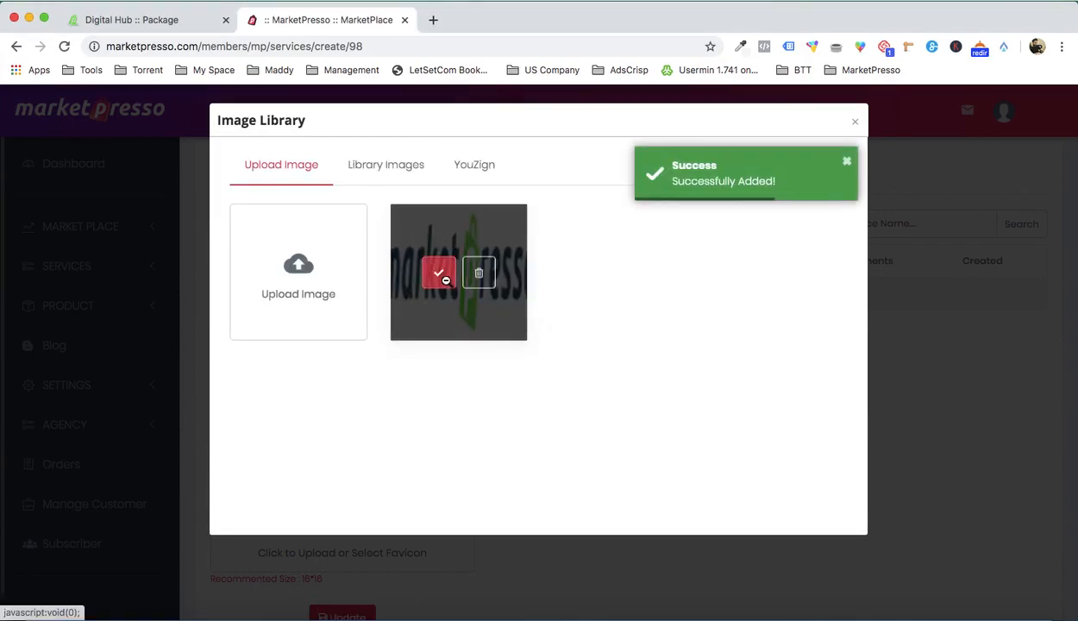
{"action": "left_click", "coordinate": [439, 273]}
Step: Upload favicon.png from the Demo folder's Favicon subfolder and select it as the marketplace favicon
{"action": "scroll", "coordinate": [518, 388], "scroll_direction": "down", "scroll_amount": 3}
{"action": "left_click", "coordinate": [353, 418]}
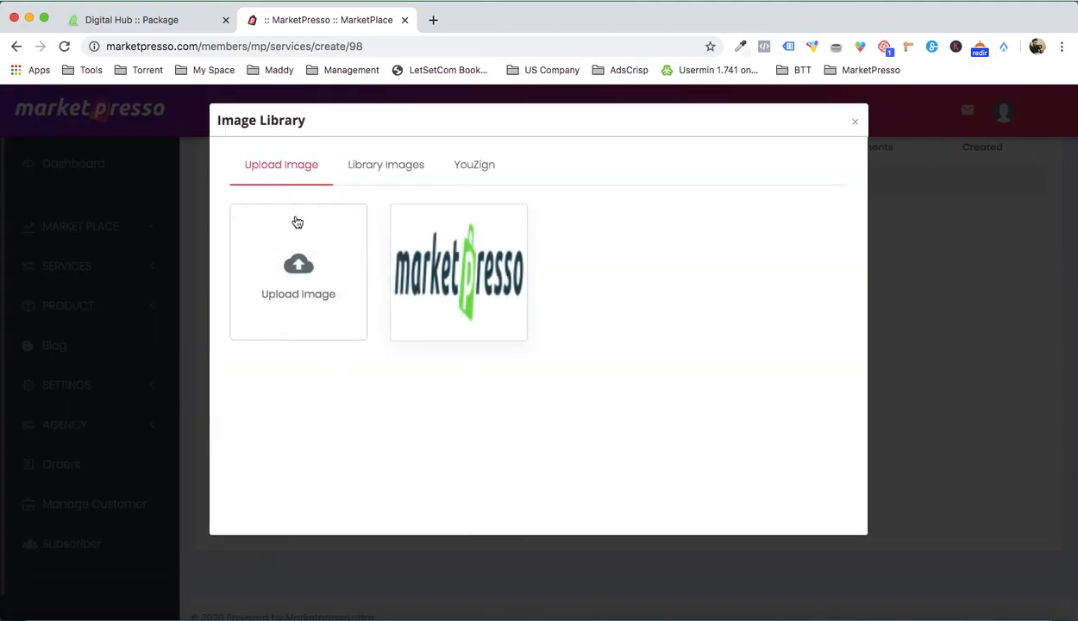
{"action": "left_click", "coordinate": [297, 222]}
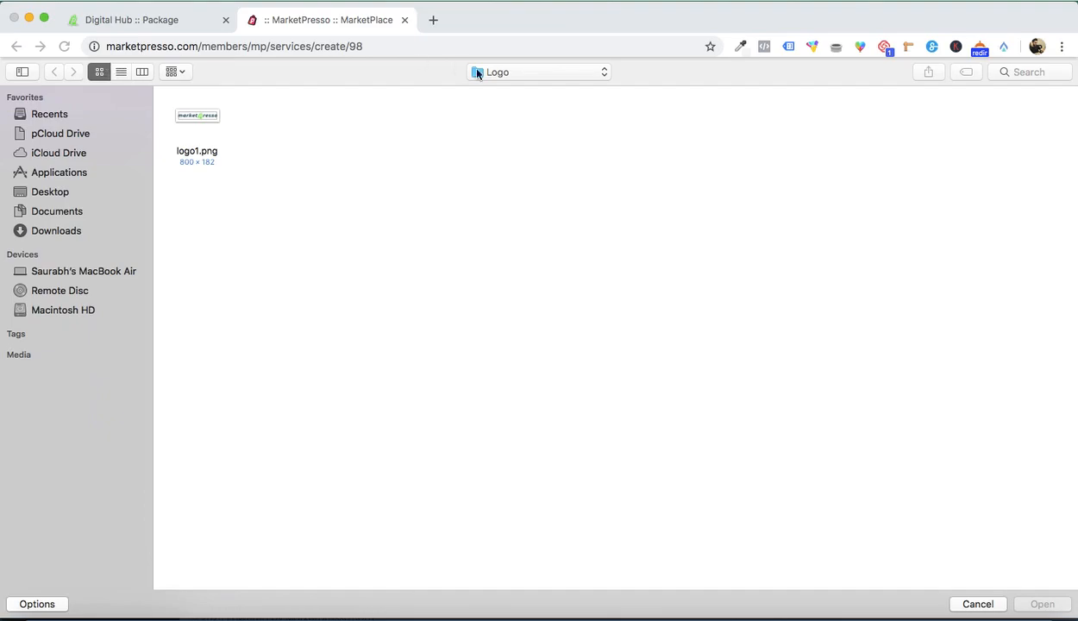
{"action": "left_click", "coordinate": [486, 70]}
{"action": "left_click", "coordinate": [503, 86]}
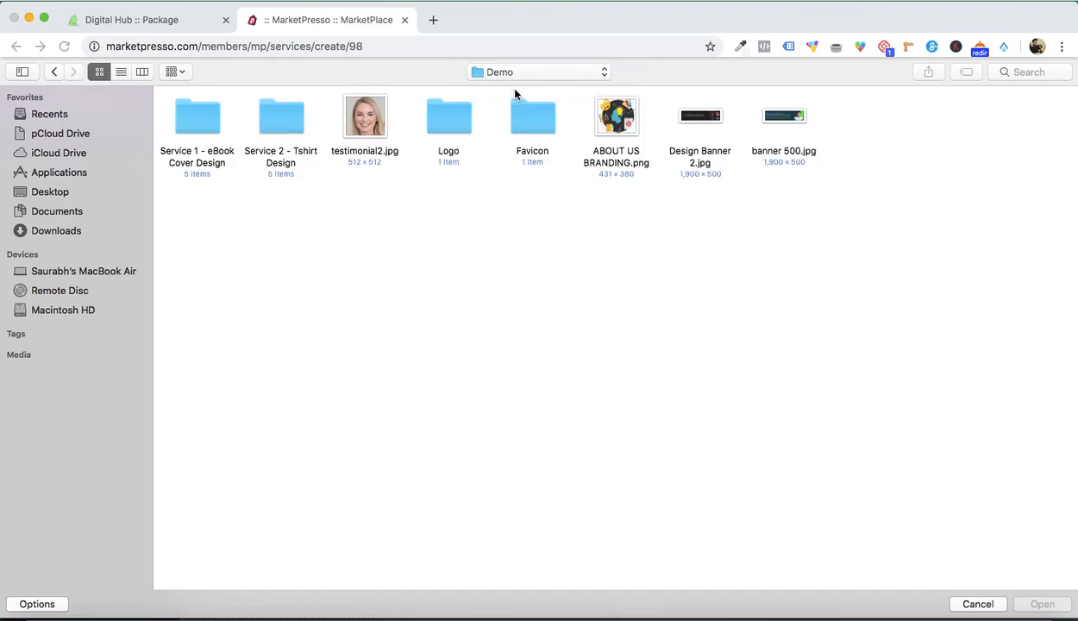
{"action": "double_click", "coordinate": [515, 111]}
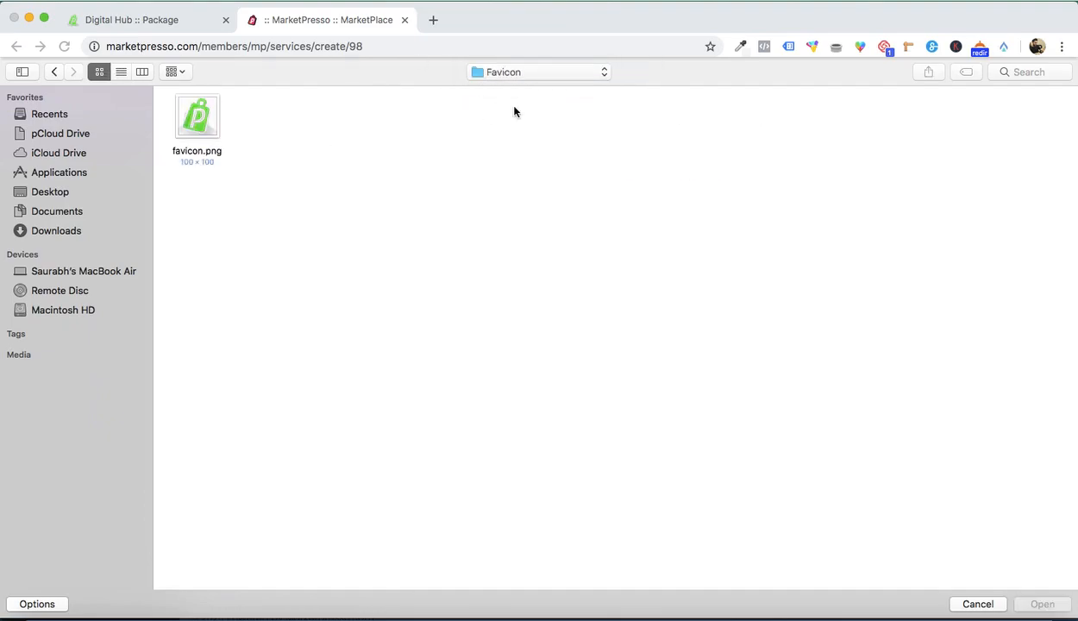
{"action": "double_click", "coordinate": [216, 104]}
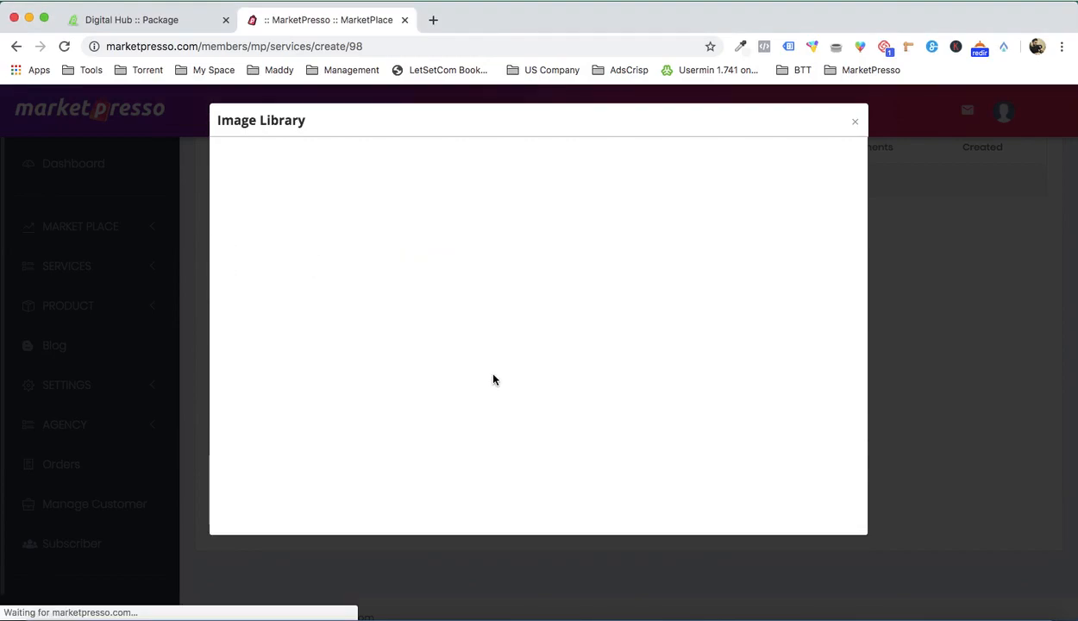
{"action": "left_click", "coordinate": [434, 274]}
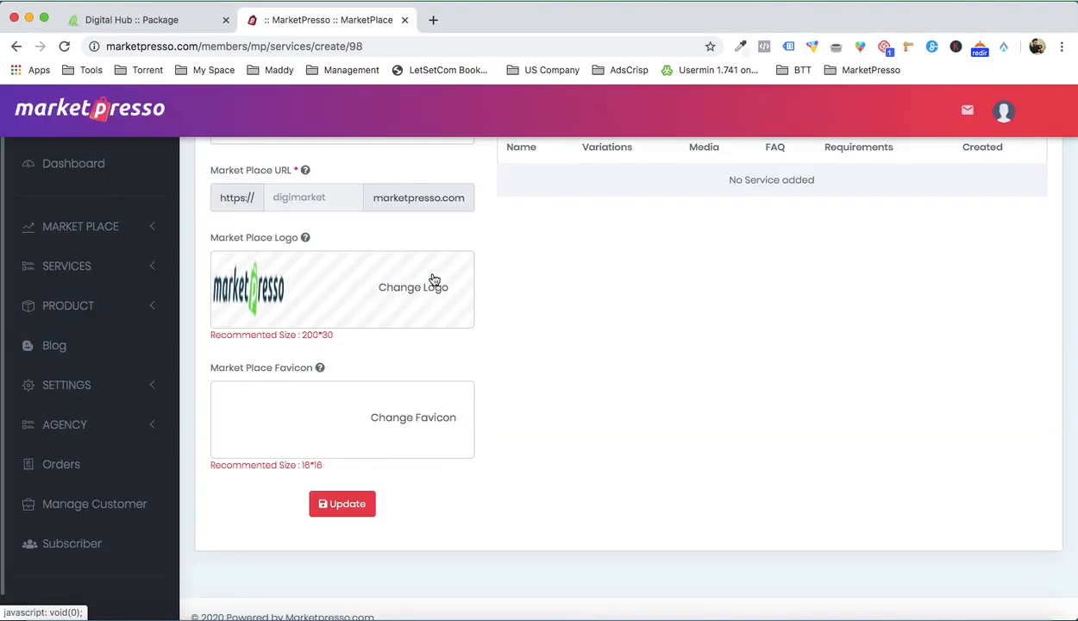
Step: Start adding a new service to the Digi Marketplace and open the form for creating it from scratch
{"action": "scroll", "coordinate": [575, 393], "scroll_direction": "up", "scroll_amount": 5}
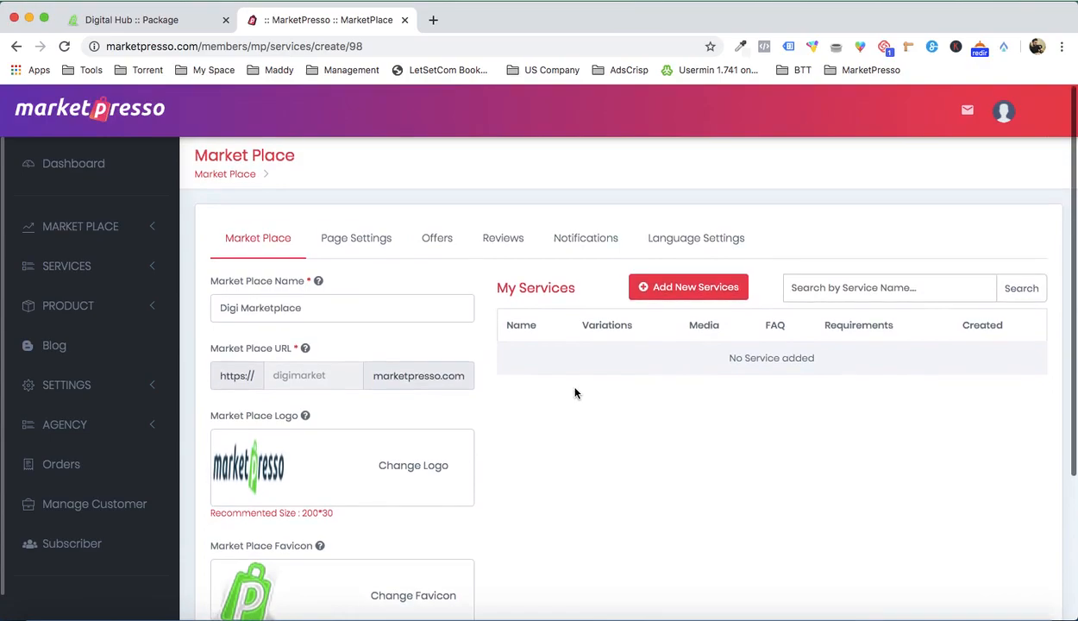
{"action": "scroll", "coordinate": [595, 395], "scroll_direction": "down", "scroll_amount": 3}
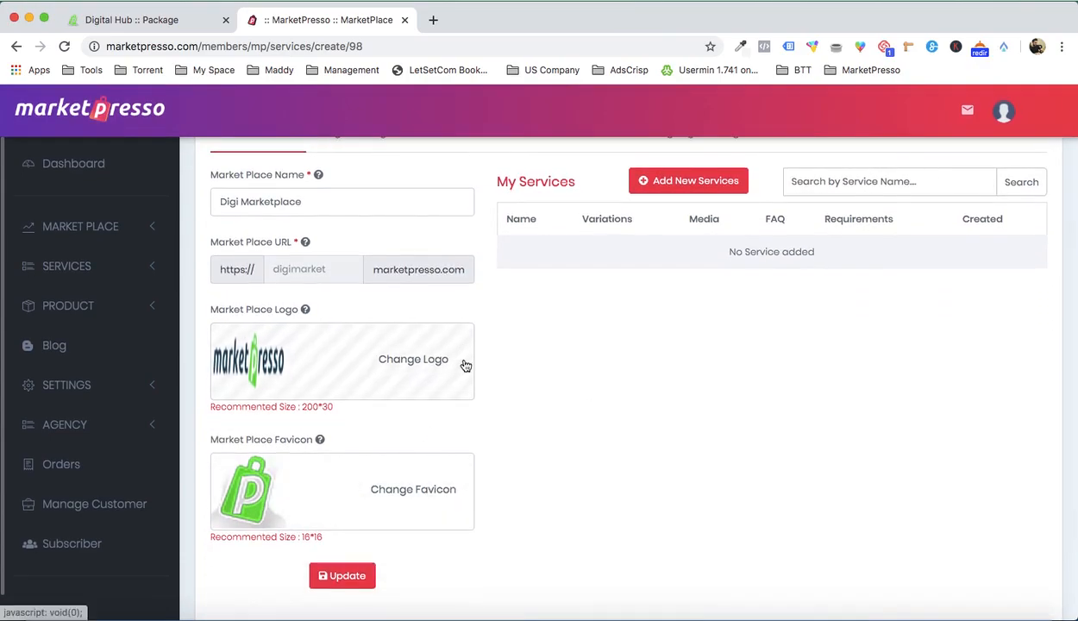
{"action": "scroll", "coordinate": [466, 366], "scroll_direction": "up", "scroll_amount": 2}
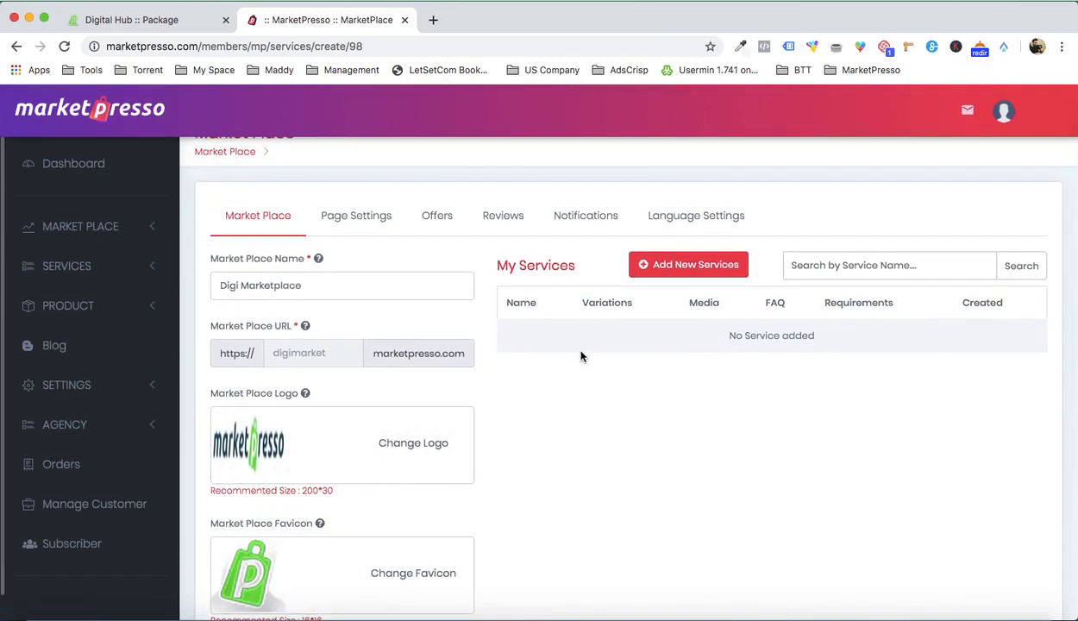
{"action": "left_click", "coordinate": [676, 270]}
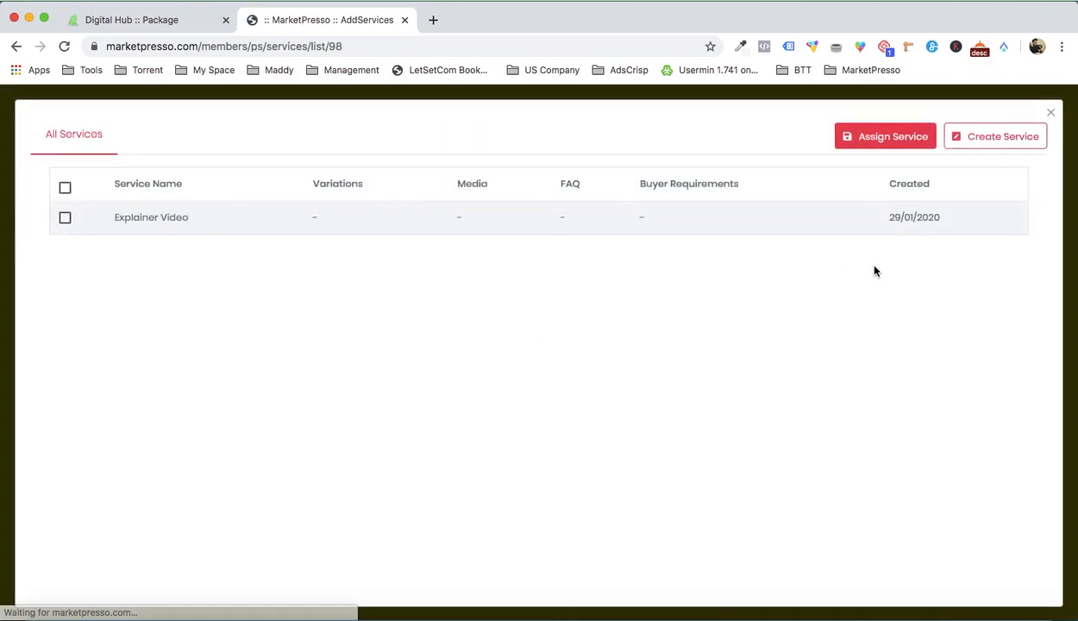
{"action": "left_click", "coordinate": [1000, 141]}
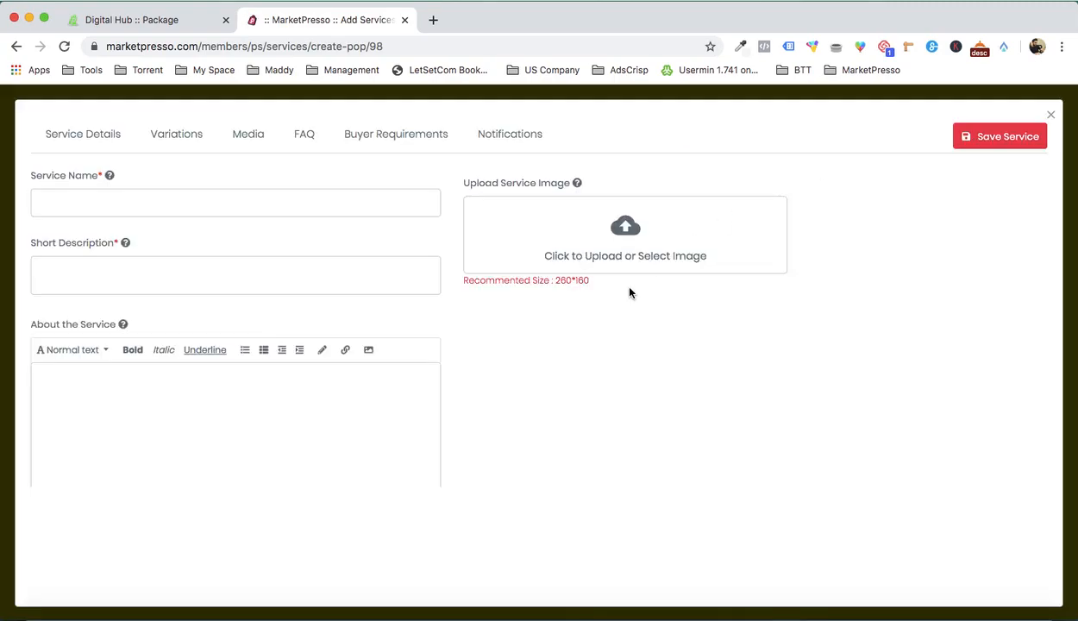
Step: Switch to Finder and open Book and E-Book Covers.docx from the "Service 1 - eBook Cover Design" subfolder of the Desktop's Demo folder
{"action": "left_click", "coordinate": [44, 597]}
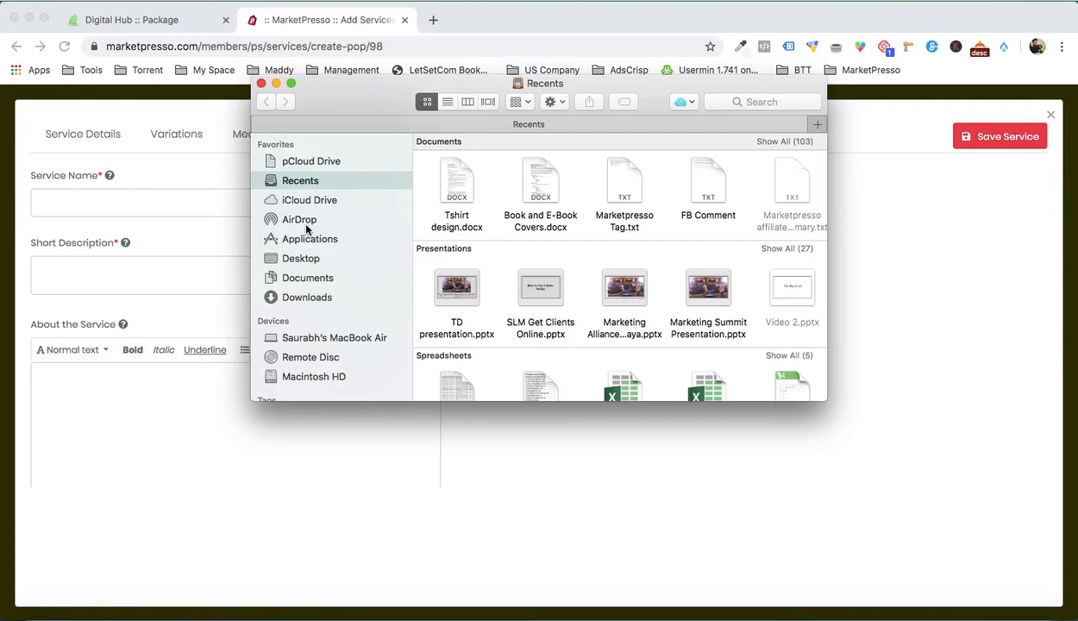
{"action": "left_click", "coordinate": [311, 259]}
{"action": "double_click", "coordinate": [713, 169]}
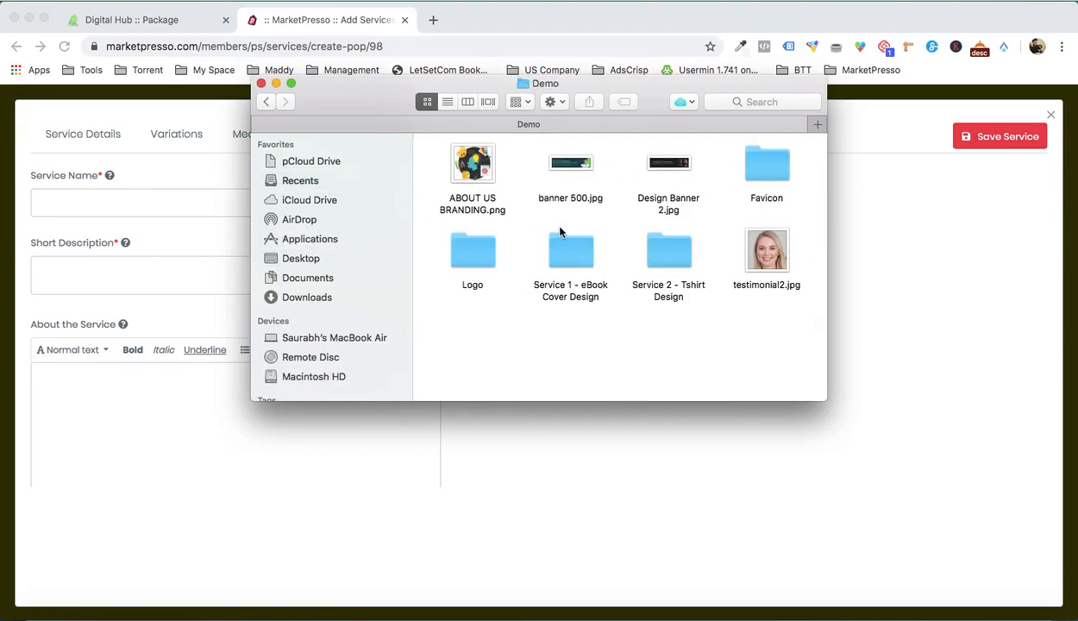
{"action": "double_click", "coordinate": [566, 254]}
{"action": "left_click", "coordinate": [475, 248]}
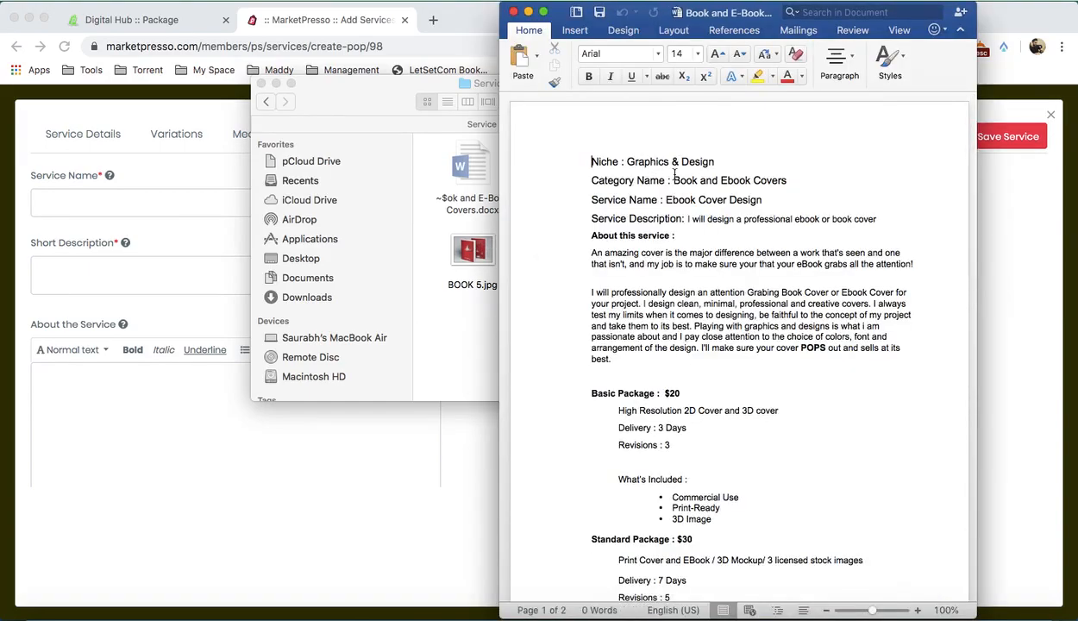
Step: Copy the service name "Ebook Cover Design" from the Word document into the new service's name
{"action": "left_click_drag", "start_coordinate": [692, 199], "coordinate": [748, 200]}
{"action": "key", "text": "super+c"}
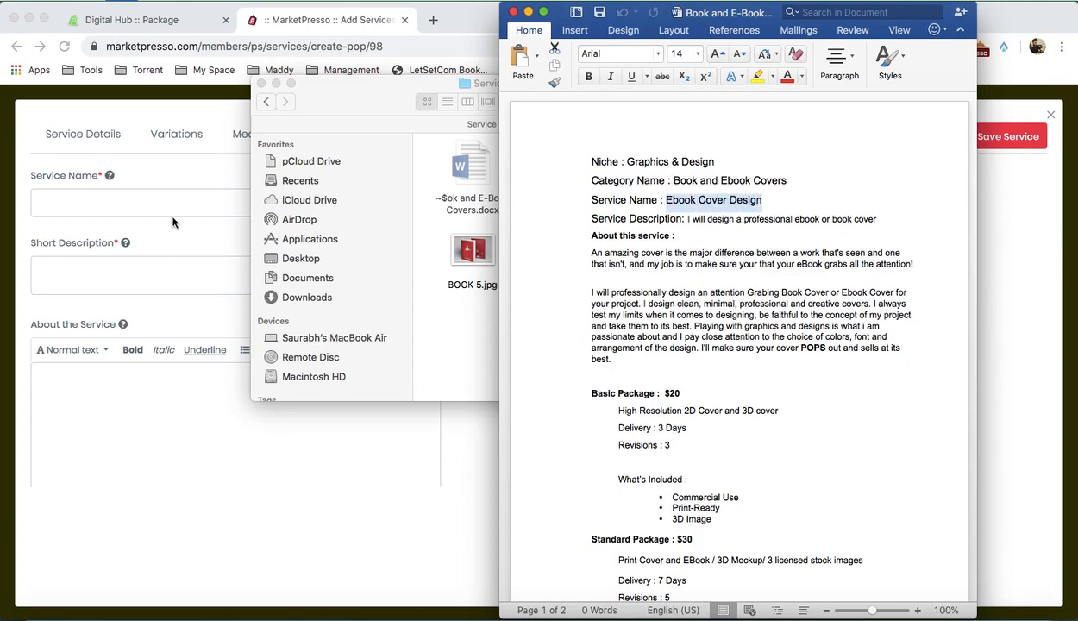
{"action": "left_click", "coordinate": [163, 209]}
{"action": "left_click", "coordinate": [162, 209]}
{"action": "key", "text": "super+v"}
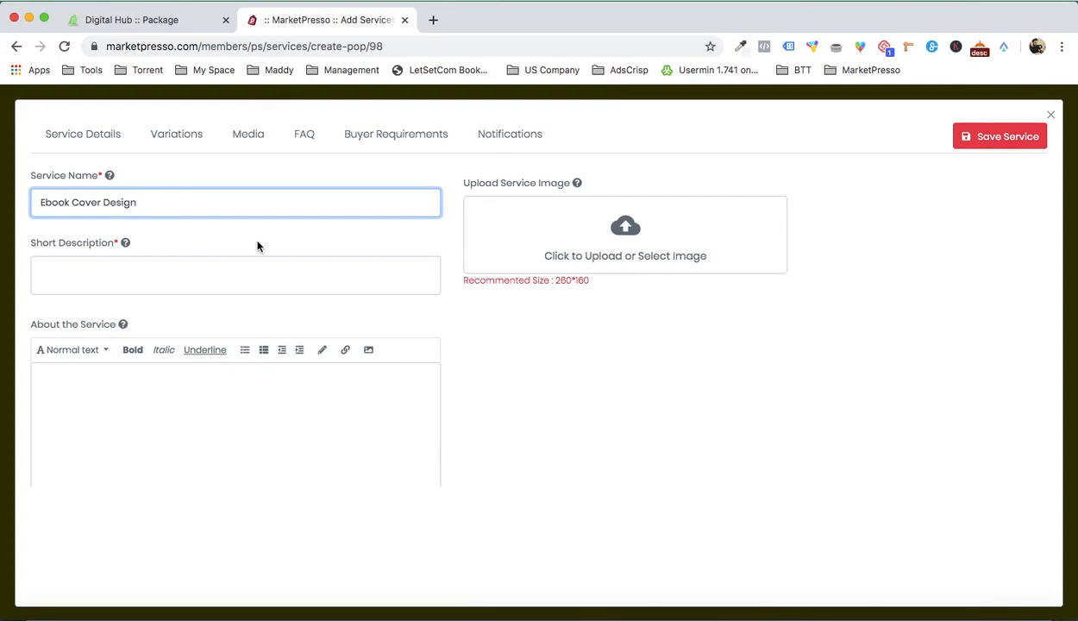
Step: Copy "I will design a professional ebook or book cover" from the Word document into the service's short description
{"action": "left_click", "coordinate": [878, 593]}
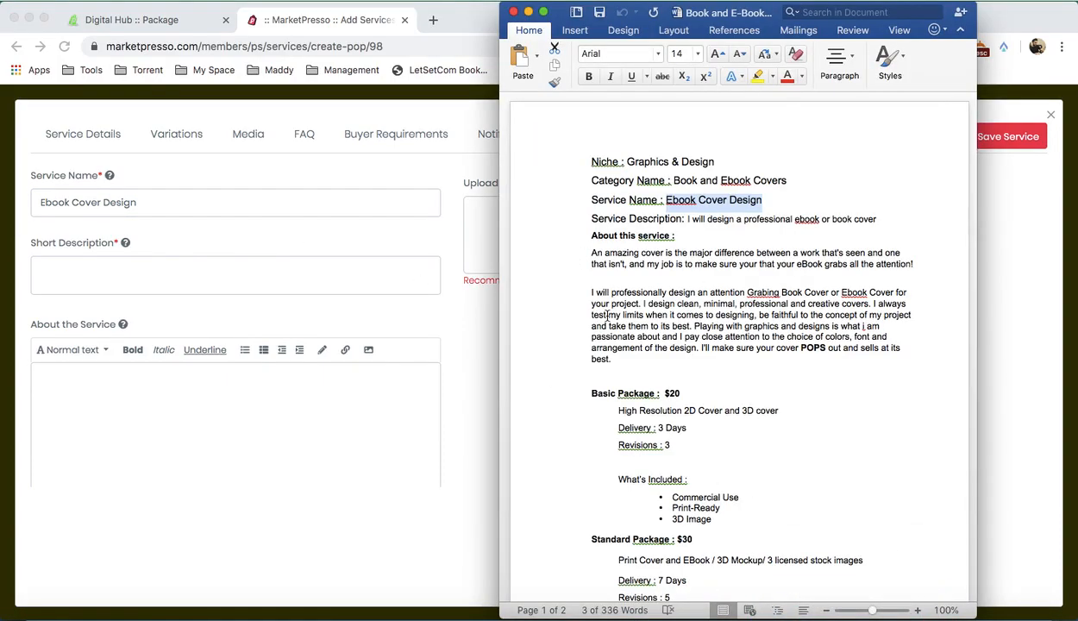
{"action": "left_click_drag", "start_coordinate": [688, 220], "coordinate": [867, 219]}
{"action": "key", "text": "super+c"}
{"action": "left_click", "coordinate": [227, 279]}
{"action": "left_click", "coordinate": [226, 274]}
{"action": "key", "text": "super+v"}
Step: Copy the two "About this service" paragraphs from the Word document into the service's about text, separating them with a blank line
{"action": "scroll", "coordinate": [630, 416], "scroll_direction": "down", "scroll_amount": 2}
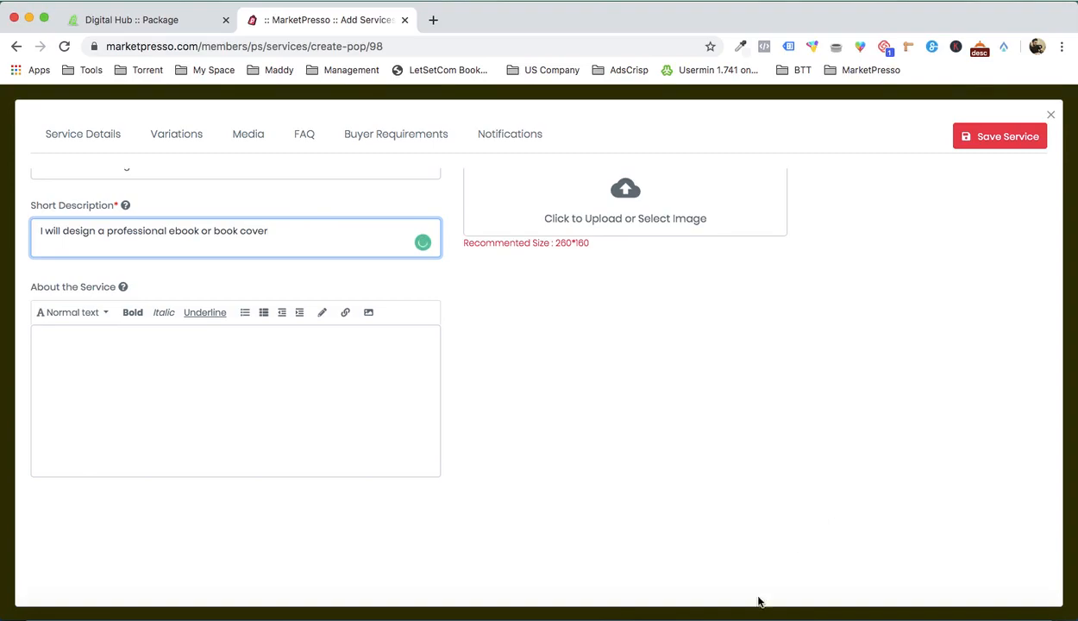
{"action": "left_click", "coordinate": [875, 592]}
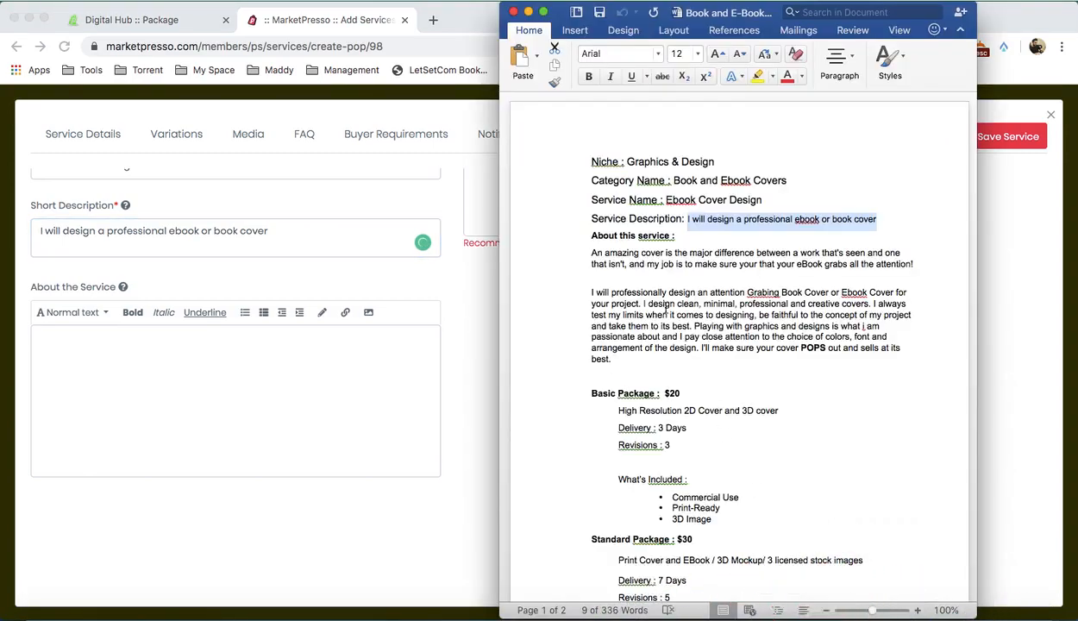
{"action": "left_click", "coordinate": [590, 250]}
{"action": "left_click_drag", "start_coordinate": [593, 253], "coordinate": [622, 356]}
{"action": "key", "text": "super+c"}
{"action": "left_click", "coordinate": [113, 433]}
{"action": "left_click", "coordinate": [113, 429]}
{"action": "key", "text": "super+v"}
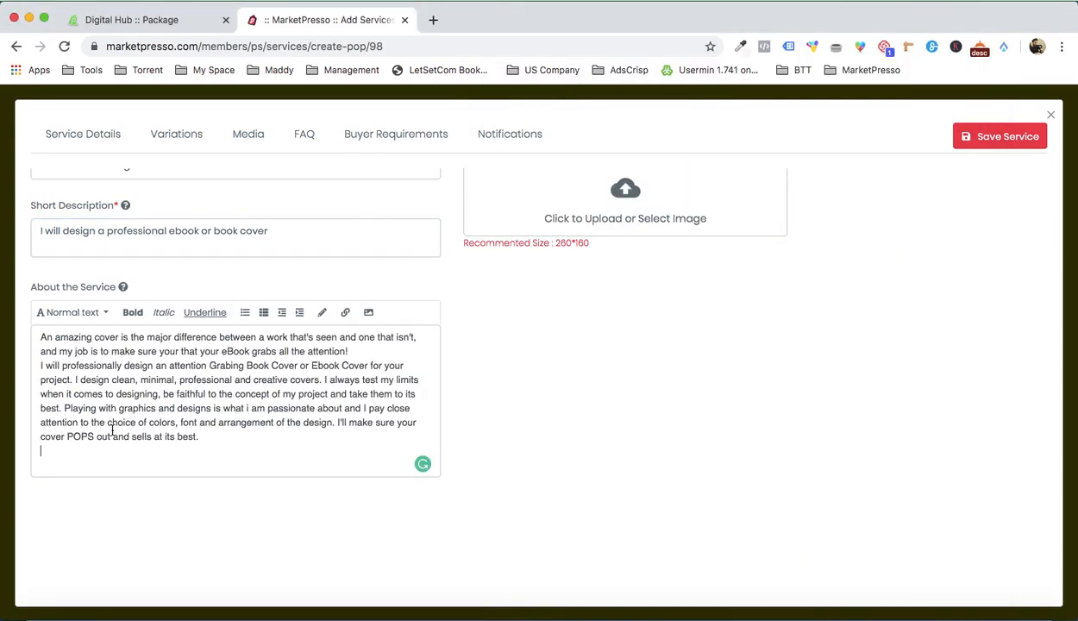
{"action": "key", "text": "Return"}
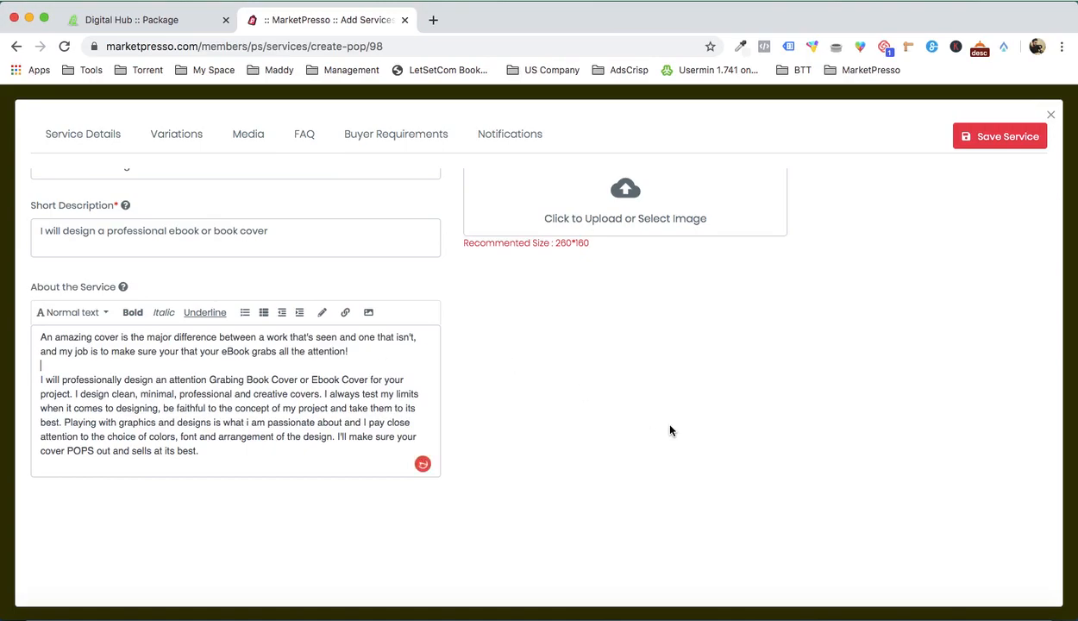
Step: Upload BOOK 4.jpg from the "Service 1 - eBook Cover Design" folder as the service image and save the service
{"action": "scroll", "coordinate": [656, 419], "scroll_direction": "down", "scroll_amount": 3}
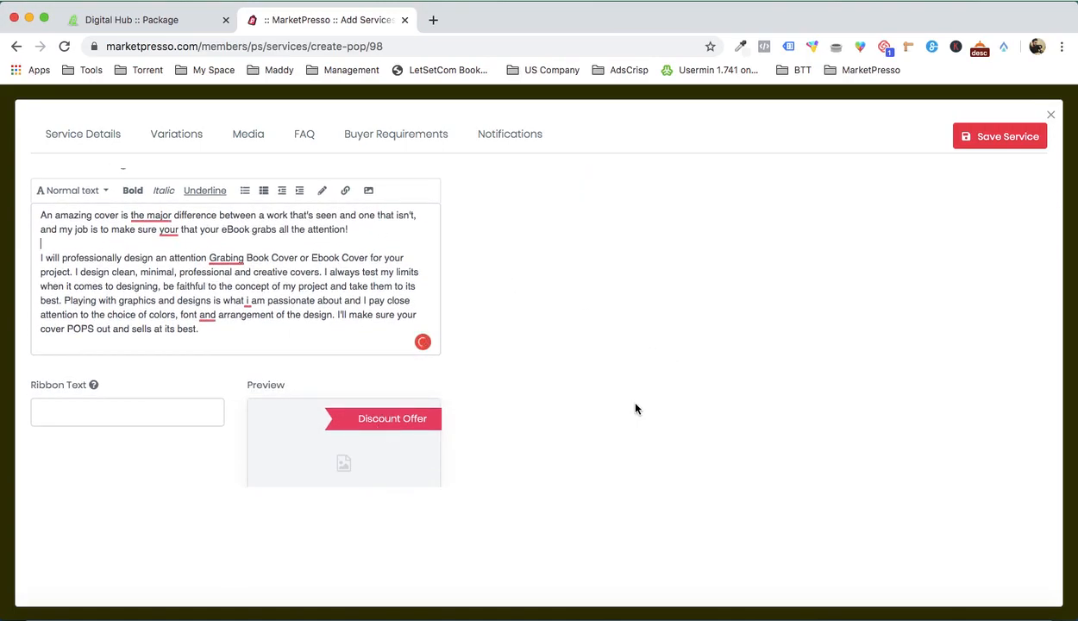
{"action": "scroll", "coordinate": [604, 402], "scroll_direction": "down", "scroll_amount": 2}
{"action": "scroll", "coordinate": [600, 366], "scroll_direction": "up", "scroll_amount": 7}
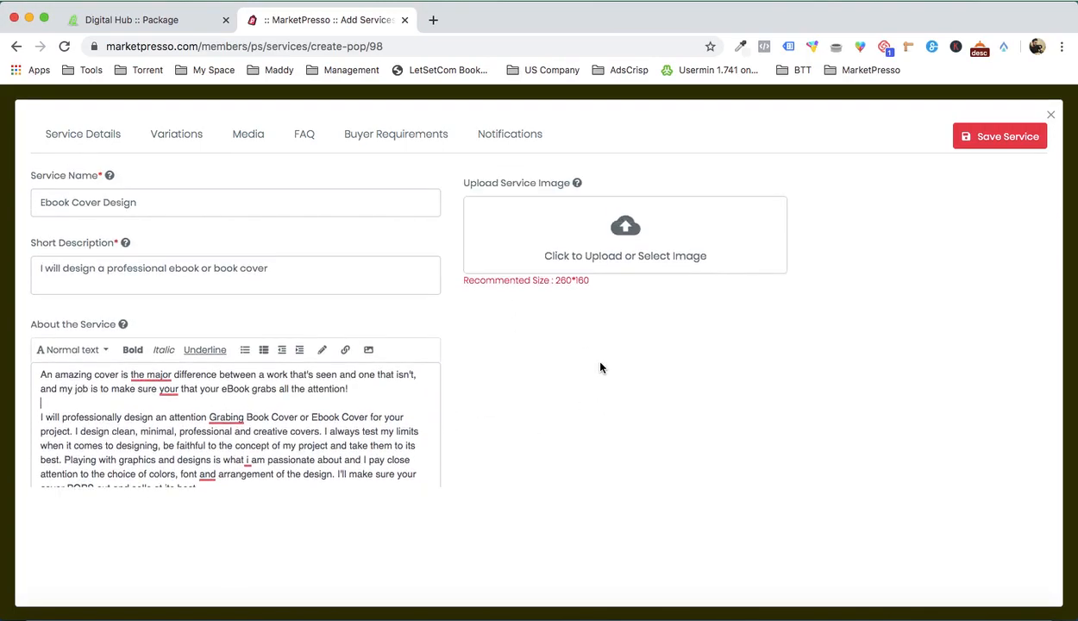
{"action": "left_click", "coordinate": [662, 241]}
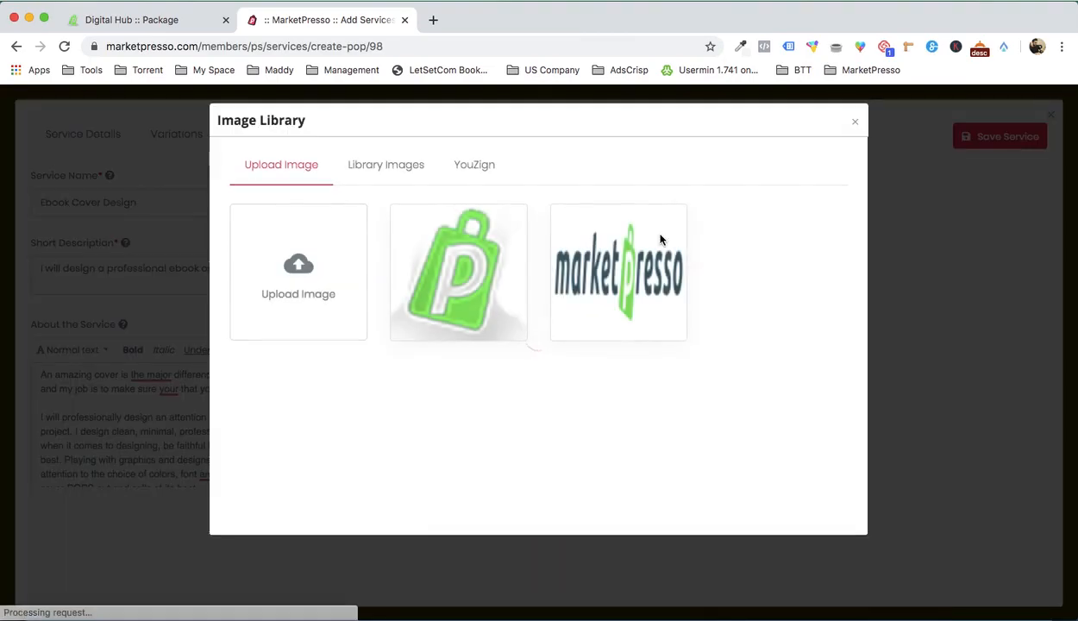
{"action": "left_click", "coordinate": [285, 263]}
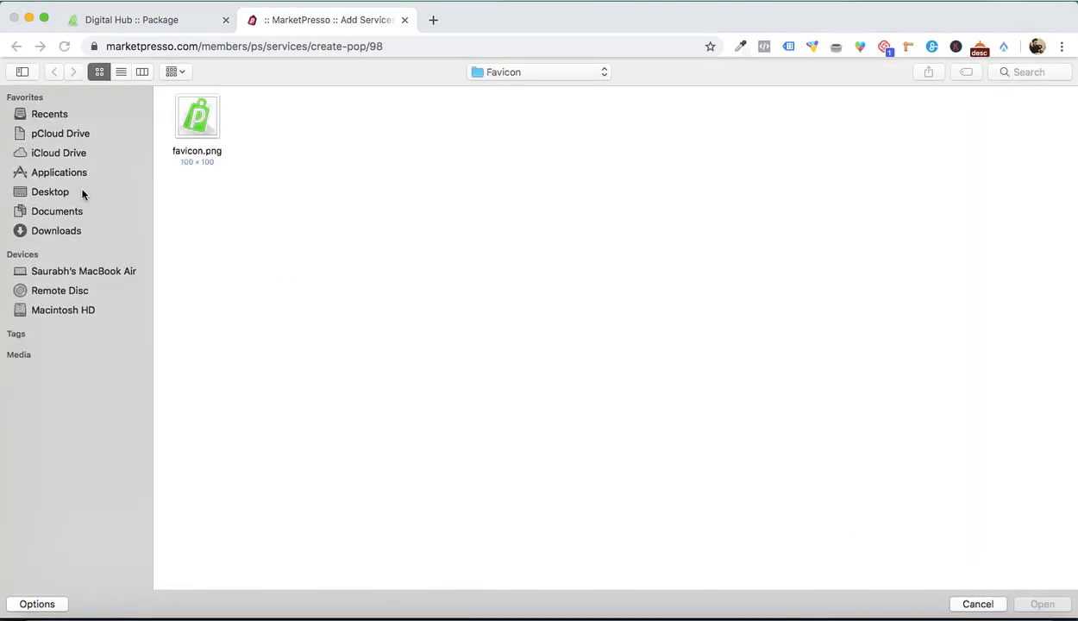
{"action": "left_click", "coordinate": [583, 75]}
{"action": "left_click", "coordinate": [574, 86]}
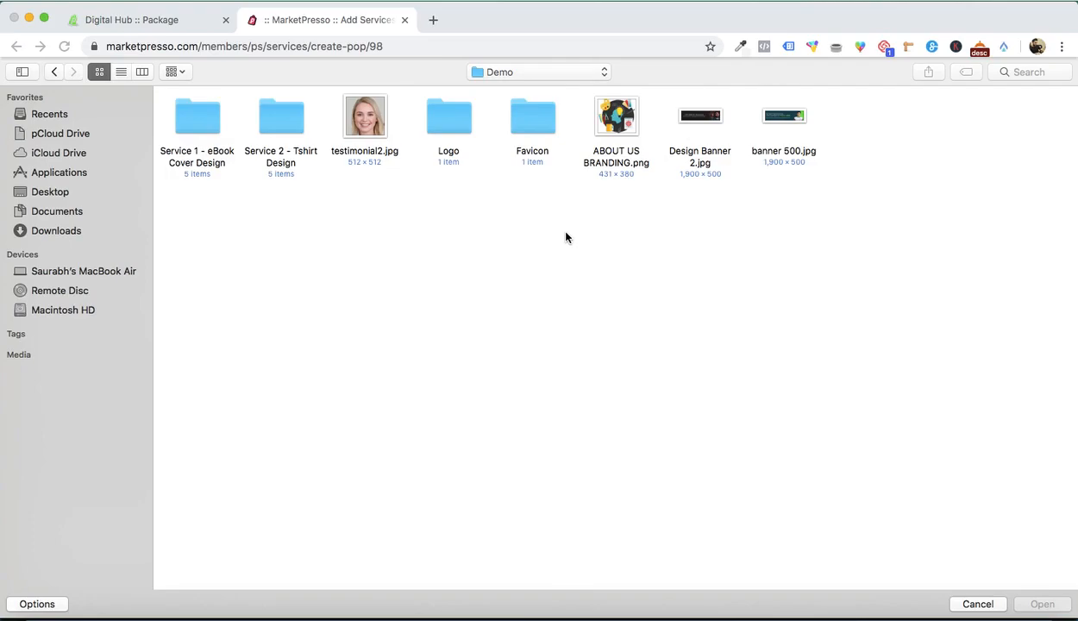
{"action": "double_click", "coordinate": [186, 127]}
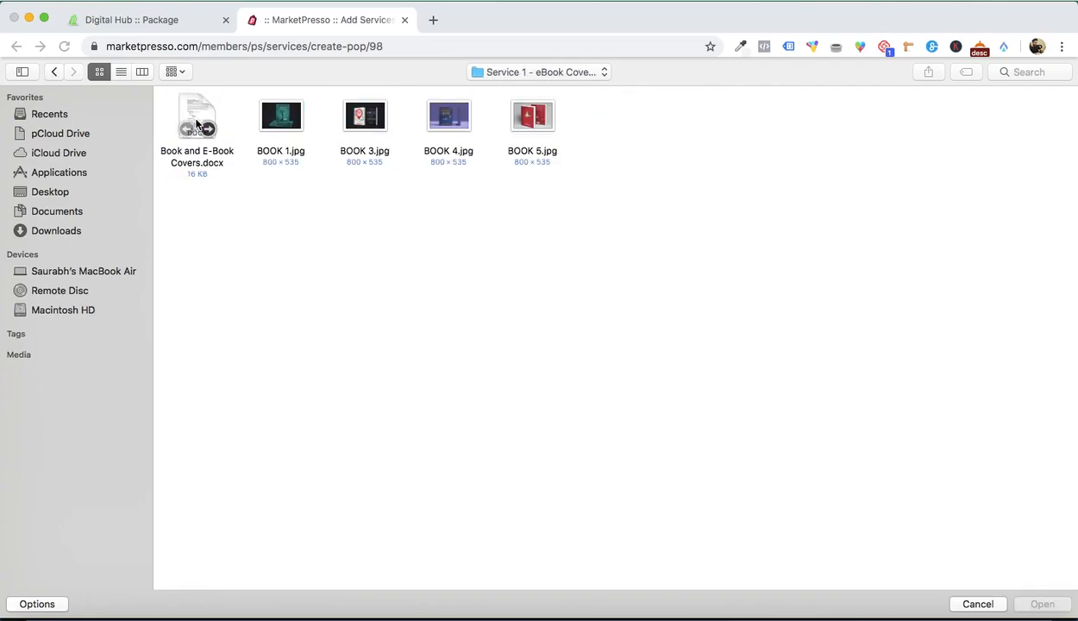
{"action": "double_click", "coordinate": [449, 117]}
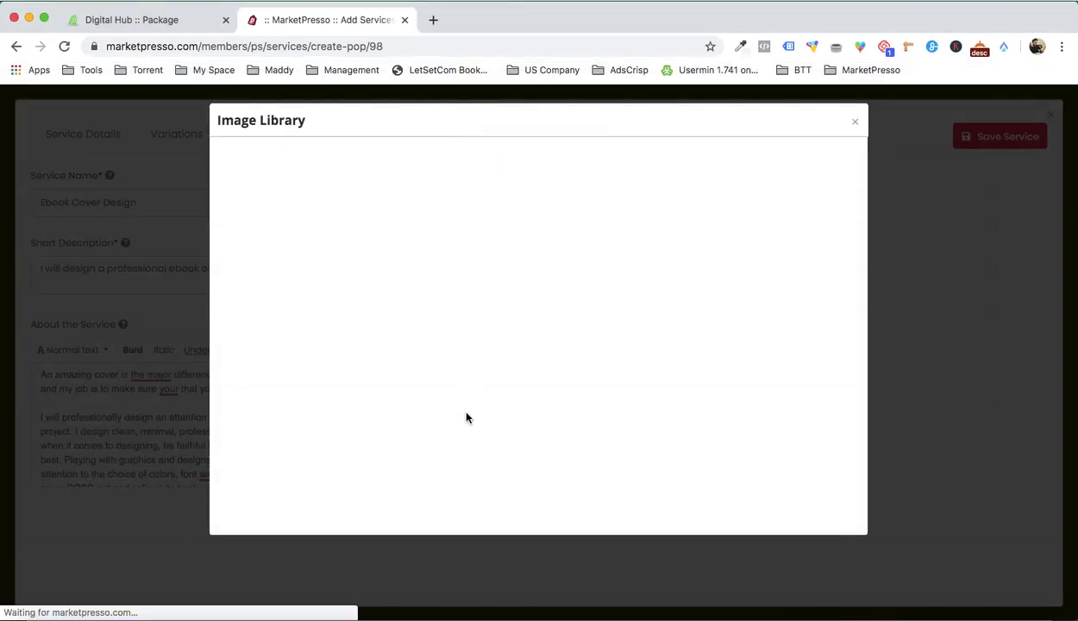
{"action": "left_click", "coordinate": [438, 272]}
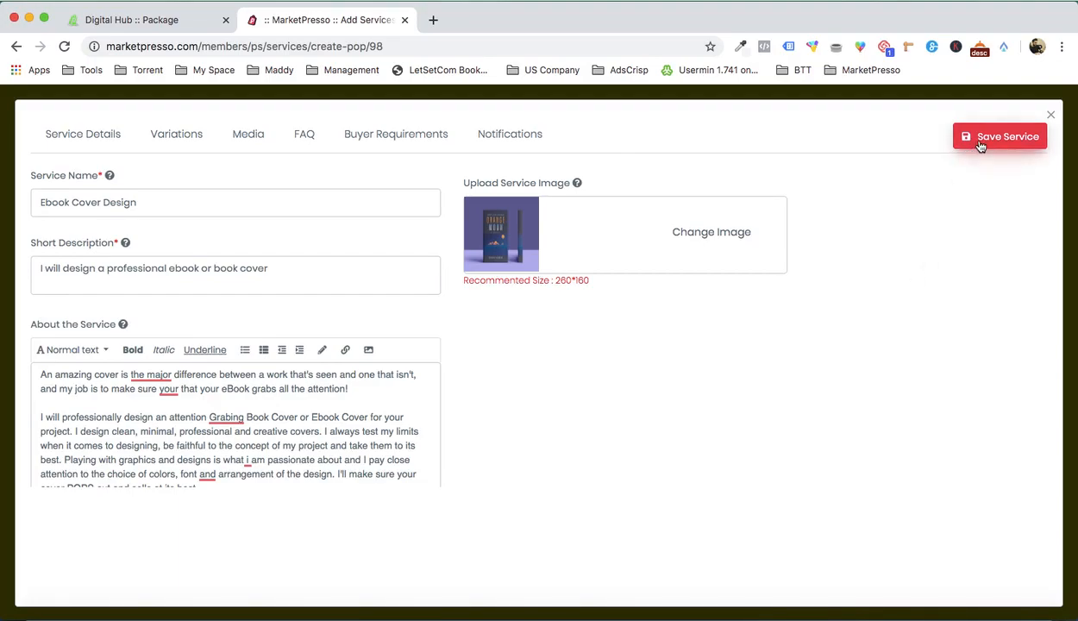
{"action": "left_click", "coordinate": [980, 145]}
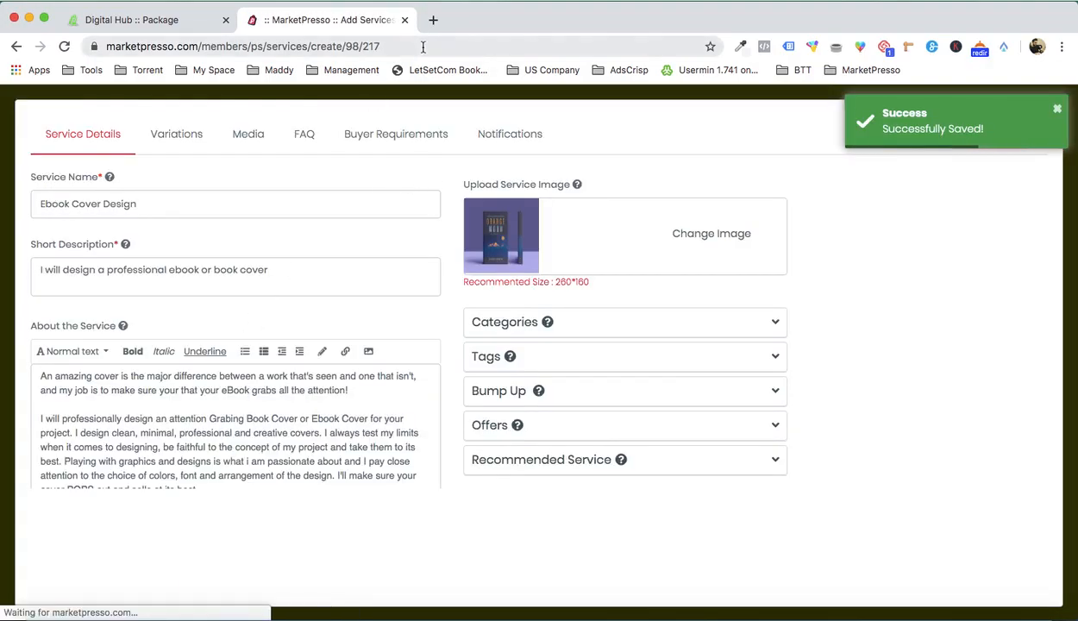
Step: Open digimarket.marketpresso.com in a new browser tab and look over the live marketplace home page
{"action": "left_click", "coordinate": [194, 28]}
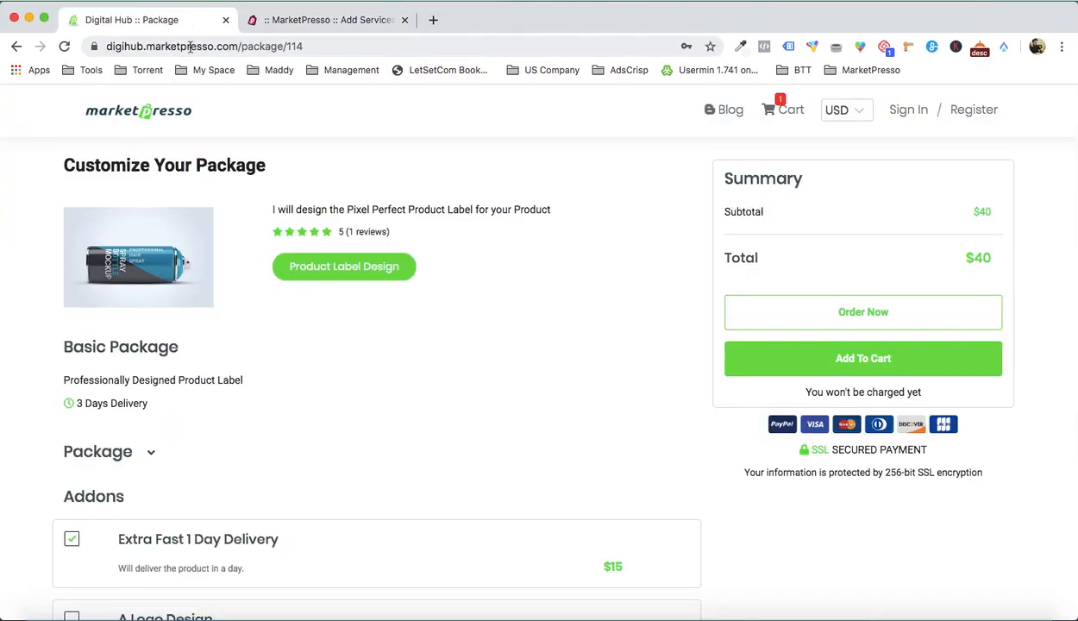
{"action": "left_click", "coordinate": [185, 46]}
{"action": "key", "text": "super+c"}
{"action": "left_click", "coordinate": [436, 19]}
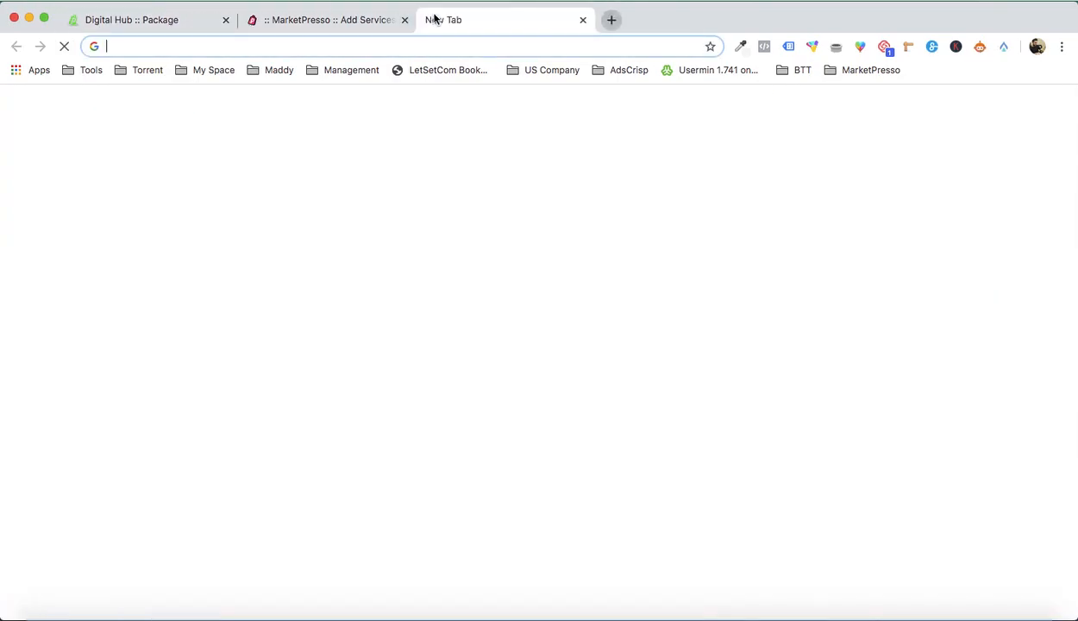
{"action": "key", "text": "super+v"}
{"action": "left_click_drag", "start_coordinate": [286, 46], "coordinate": [366, 49]}
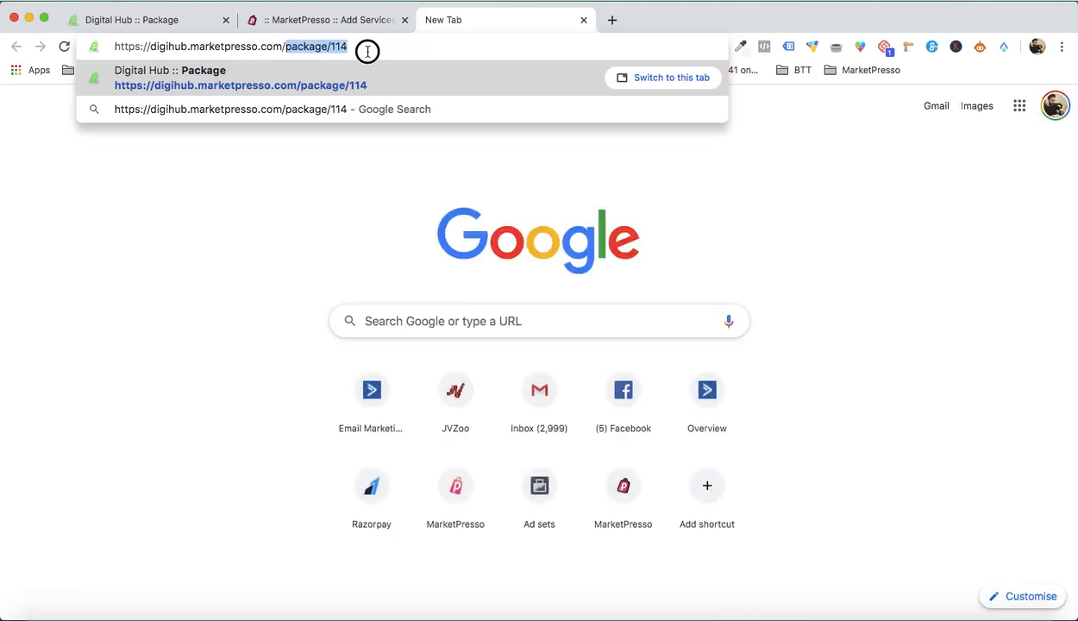
{"action": "key", "text": "BackSpace"}
{"action": "left_click", "coordinate": [190, 45]}
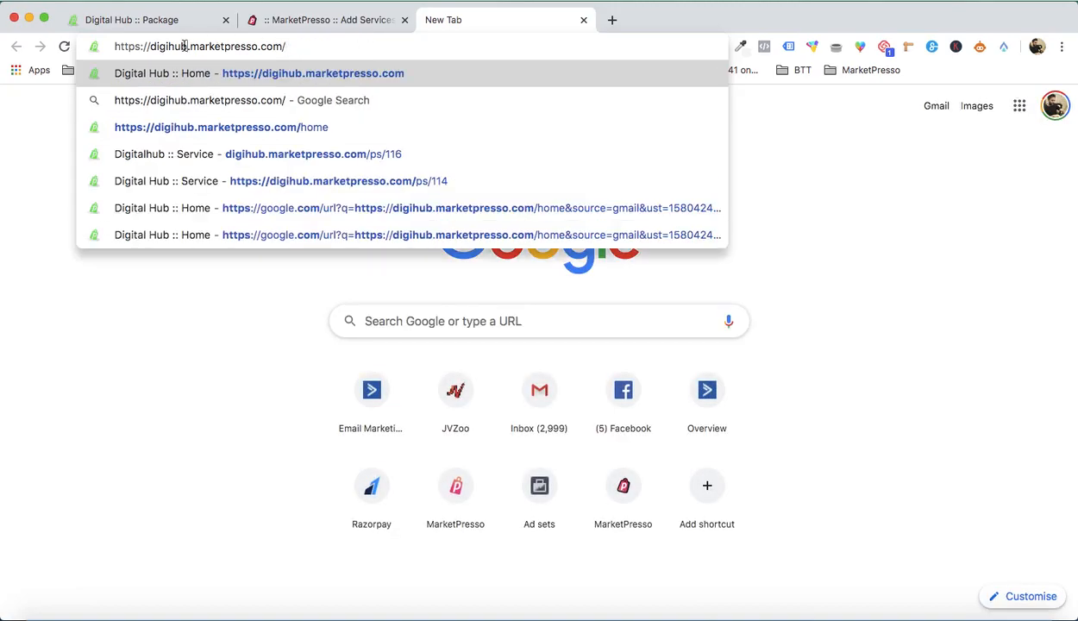
{"action": "key", "text": "BackSpace"}
{"action": "key", "text": "BackSpace"}
{"action": "key", "text": "BackSpace"}
{"action": "type", "text": "market."}
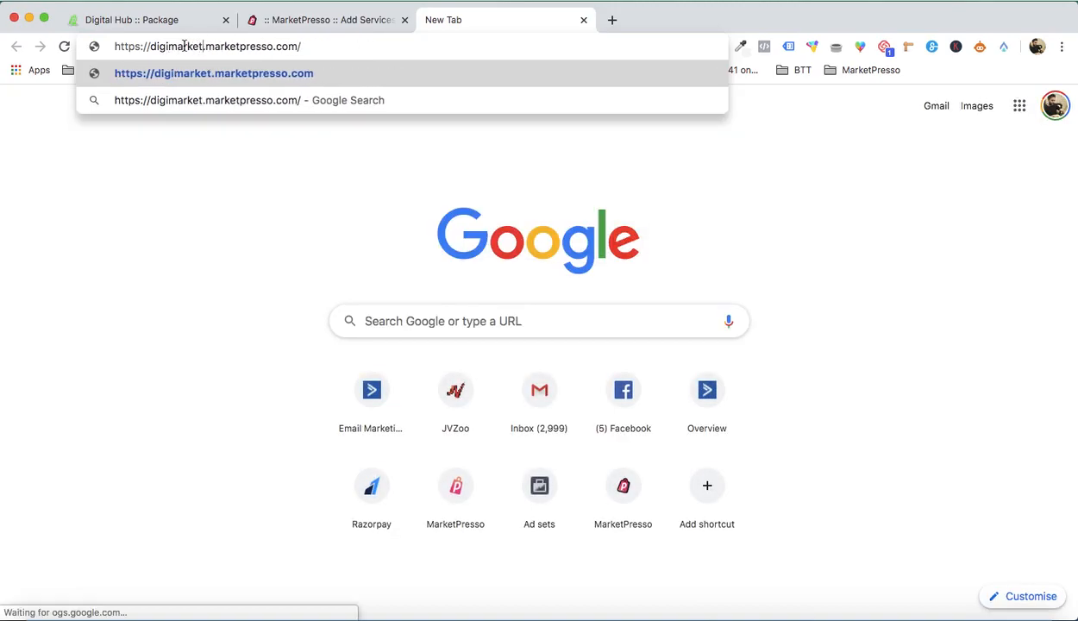
{"action": "key", "text": "Return"}
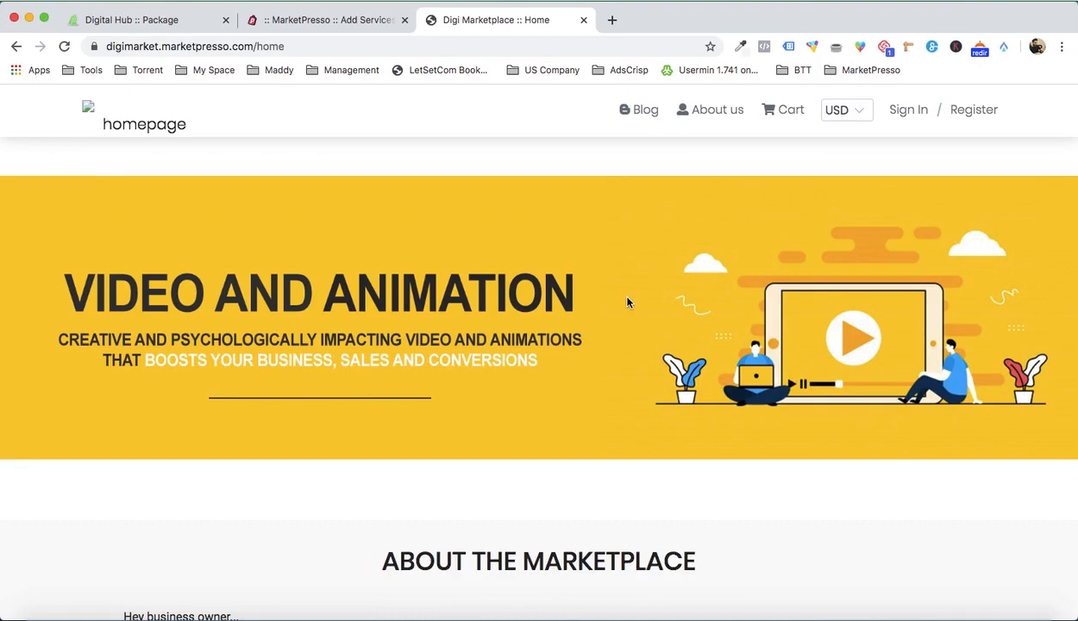
{"action": "scroll", "coordinate": [627, 302], "scroll_direction": "down", "scroll_amount": 6}
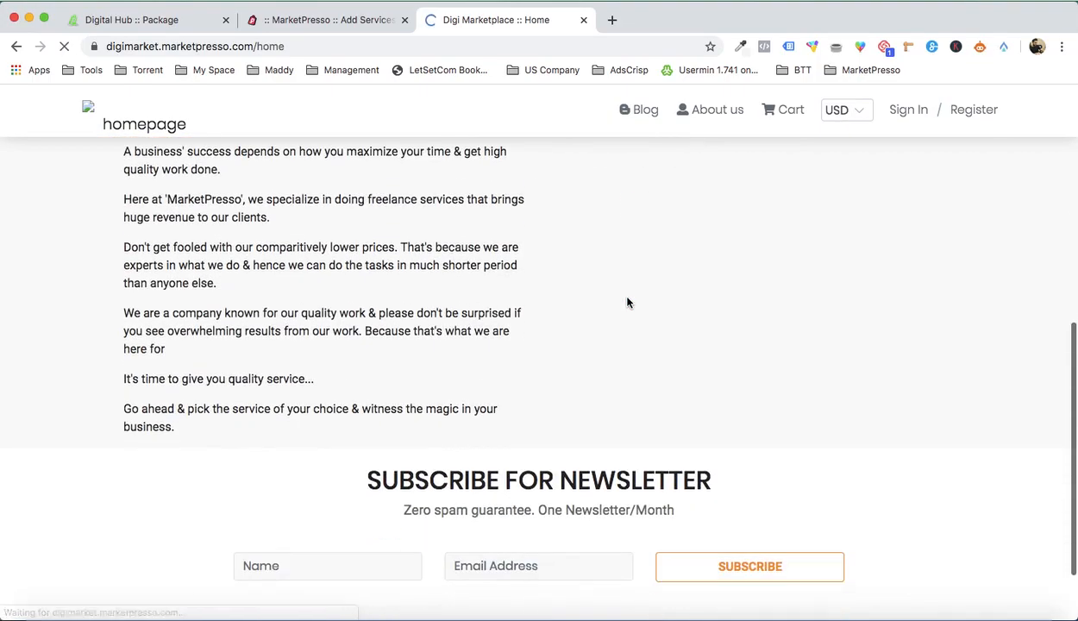
{"action": "scroll", "coordinate": [627, 302], "scroll_direction": "down", "scroll_amount": 1}
{"action": "scroll", "coordinate": [627, 302], "scroll_direction": "up", "scroll_amount": 7}
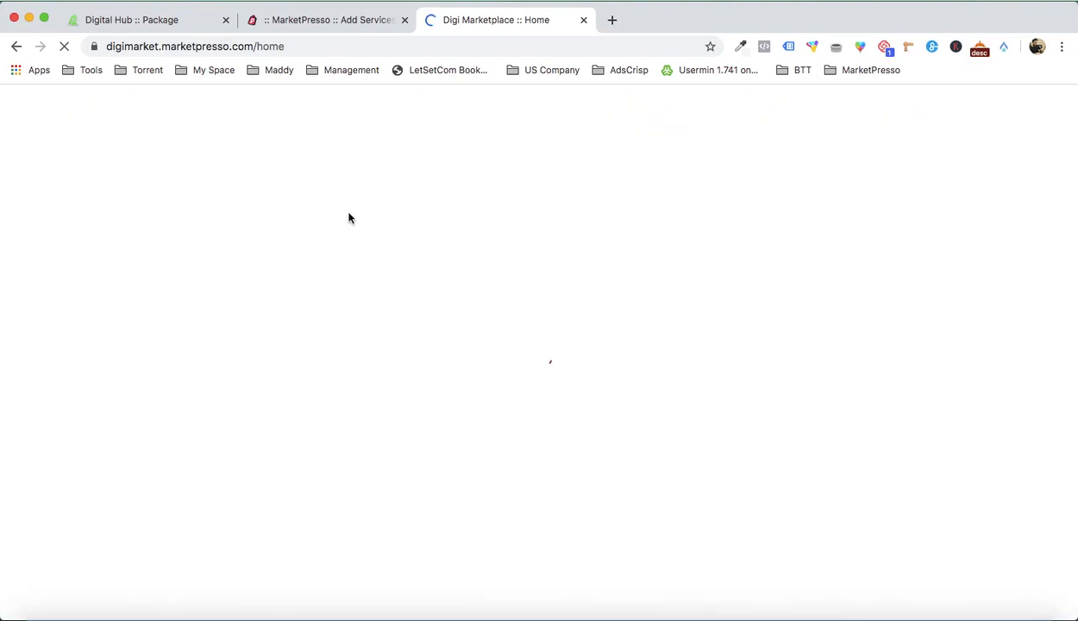
Step: Return to the Ebook Cover Design service, open its variations and title the first variation "Basic" to match the Word document
{"action": "left_click", "coordinate": [335, 21]}
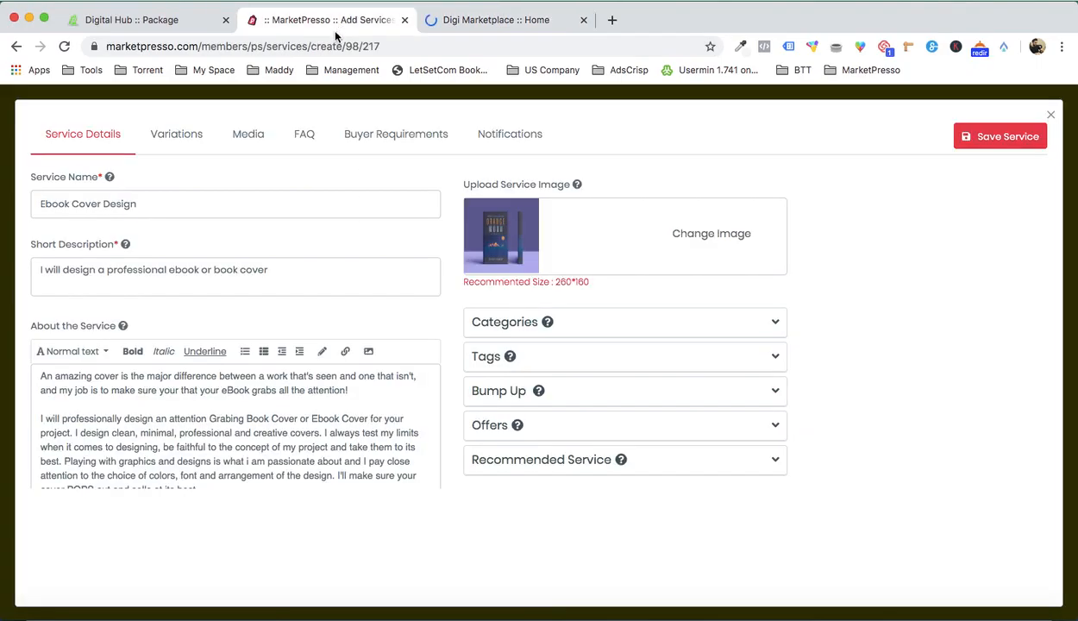
{"action": "left_click", "coordinate": [177, 134]}
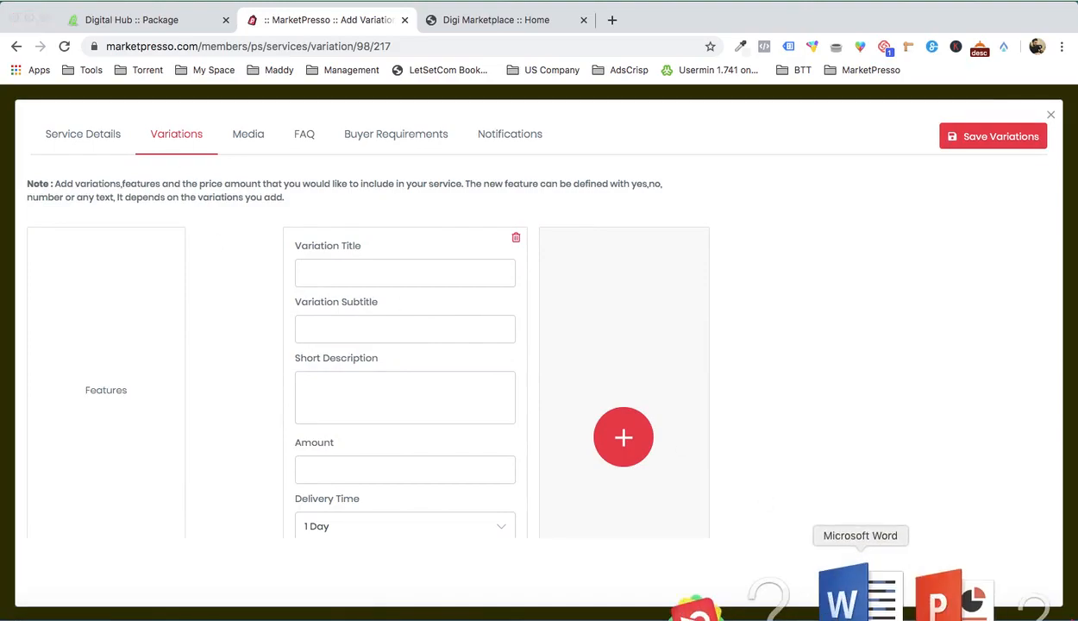
{"action": "left_click", "coordinate": [841, 592]}
{"action": "scroll", "coordinate": [798, 354], "scroll_direction": "down", "scroll_amount": 2}
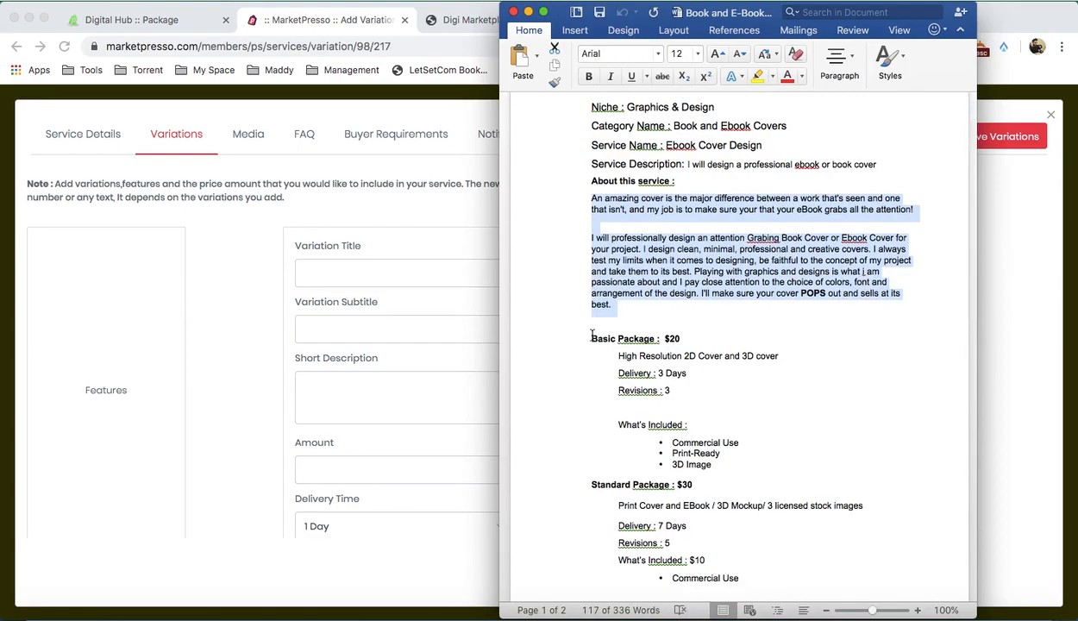
{"action": "left_click", "coordinate": [373, 273]}
{"action": "left_click", "coordinate": [378, 272]}
{"action": "type", "text": "Basic"}
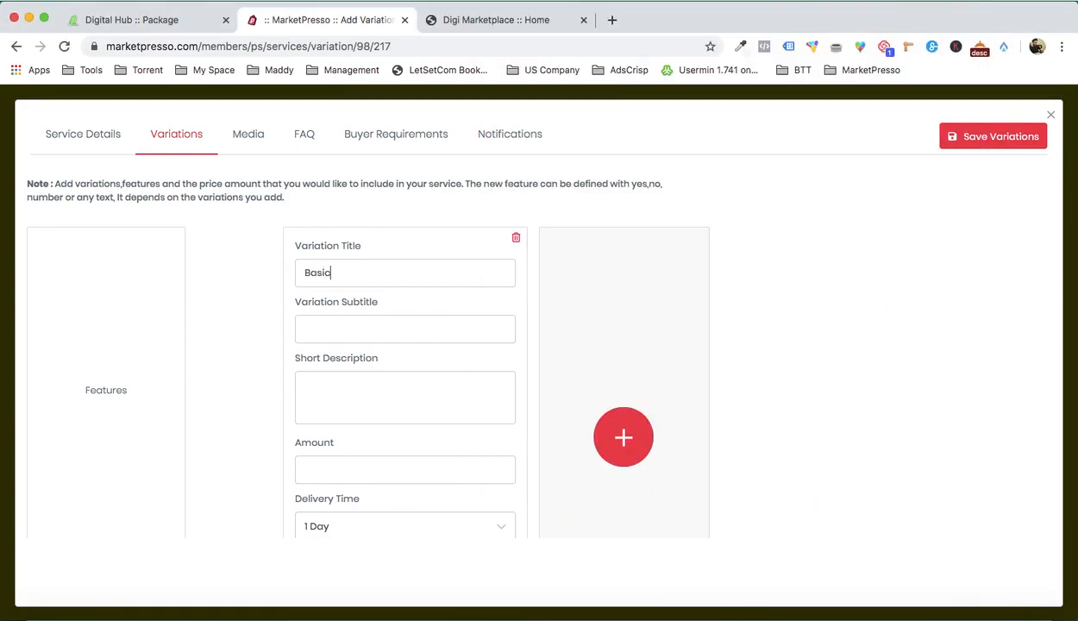
Step: Copy "High Resolution 2D Cover and 3D cover" from the Word document into the Basic variation's short description
{"action": "left_click", "coordinate": [397, 330]}
{"action": "left_click", "coordinate": [860, 594]}
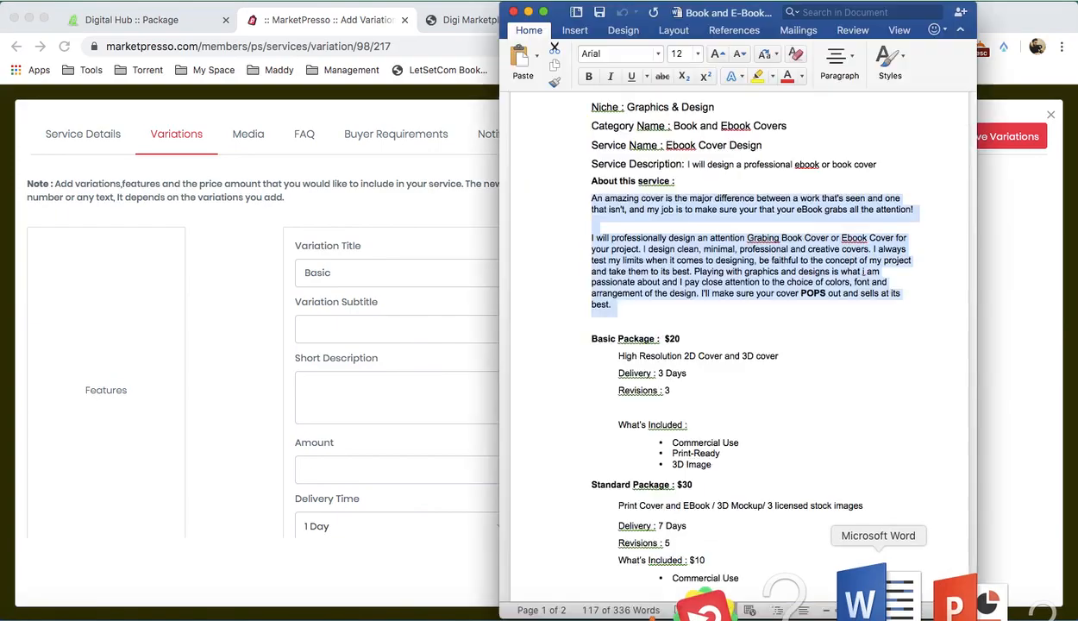
{"action": "scroll", "coordinate": [665, 359], "scroll_direction": "down", "scroll_amount": 5}
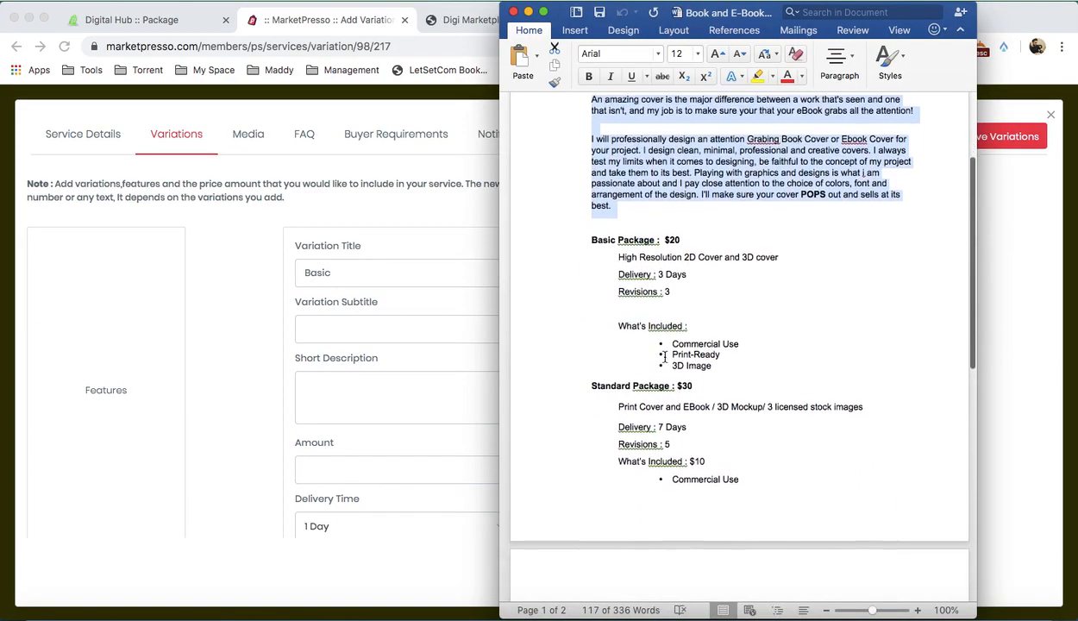
{"action": "left_click_drag", "start_coordinate": [619, 217], "coordinate": [778, 217]}
{"action": "key", "text": "super+c"}
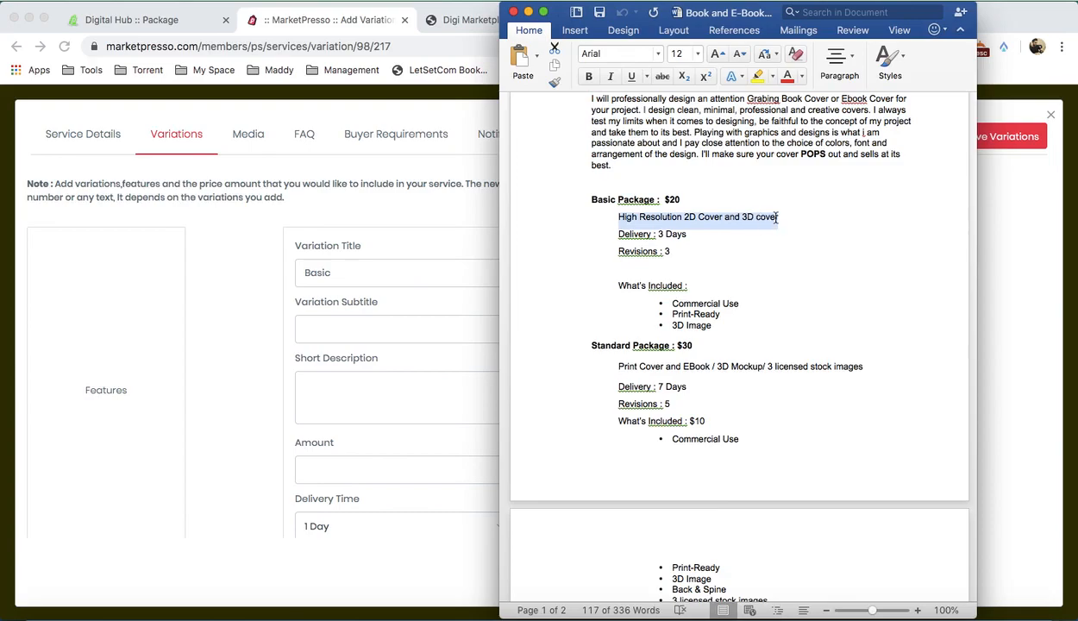
{"action": "left_click", "coordinate": [312, 374]}
{"action": "key", "text": "super+v"}
Step: Set the Basic variation's amount to 50 and its delivery time to 5 Days
{"action": "scroll", "coordinate": [345, 381], "scroll_direction": "down", "scroll_amount": 3}
{"action": "left_click", "coordinate": [362, 356]}
{"action": "type", "text": "5"}
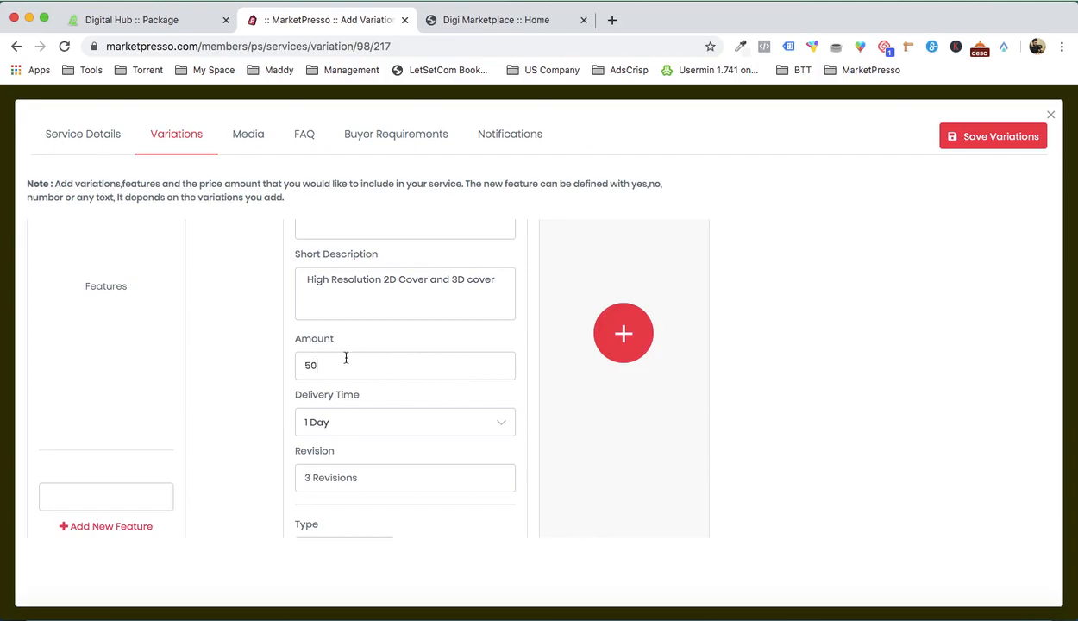
{"action": "scroll", "coordinate": [289, 373], "scroll_direction": "down", "scroll_amount": 1}
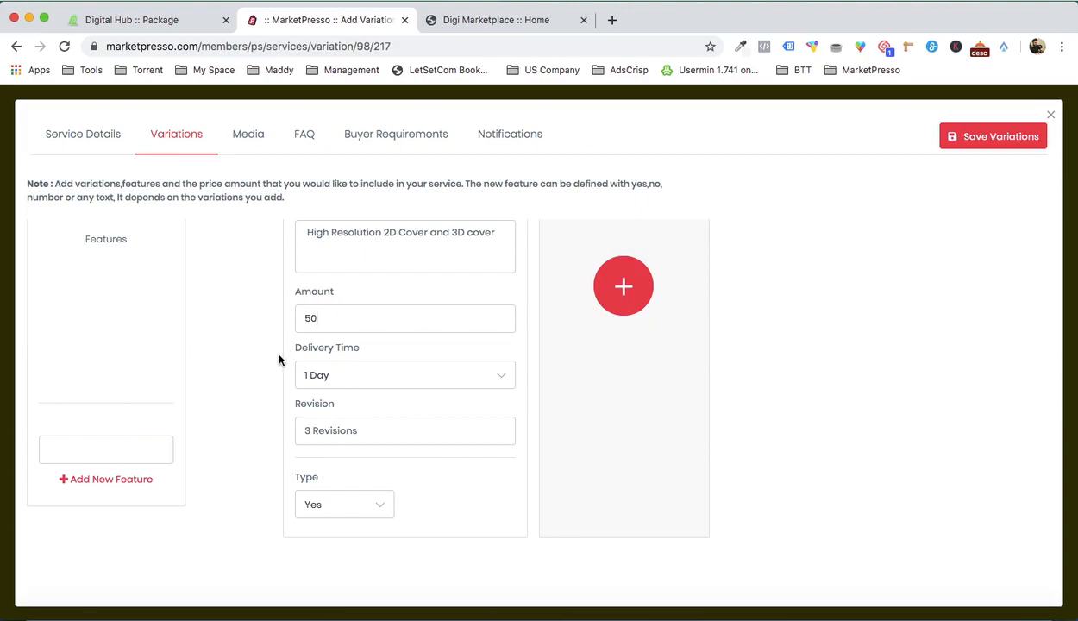
{"action": "left_click", "coordinate": [350, 373]}
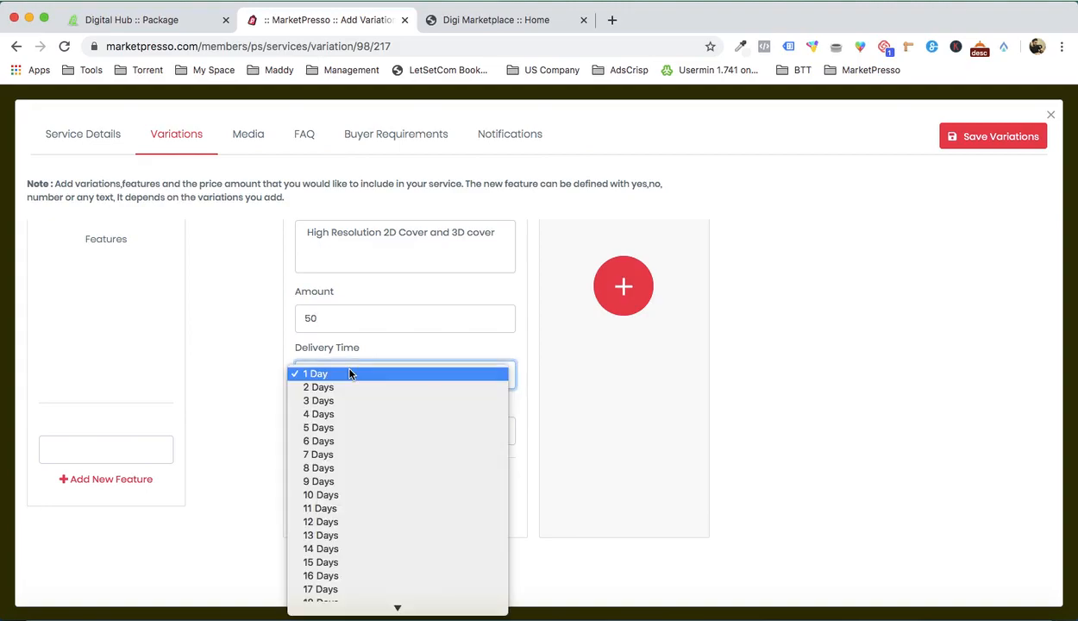
{"action": "left_click", "coordinate": [347, 426]}
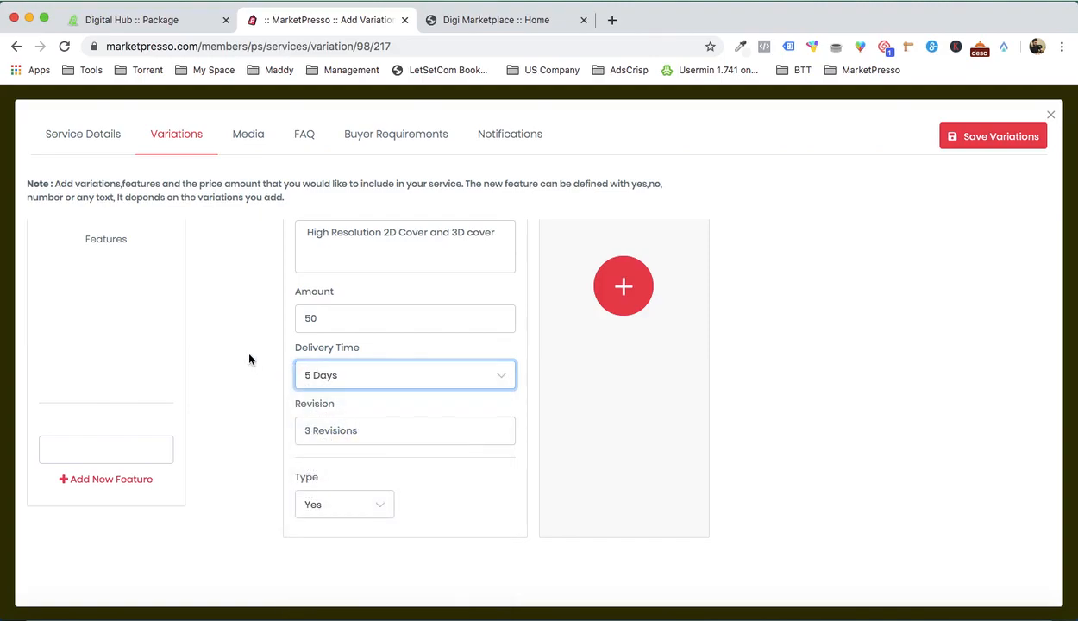
Step: Enter "3 Revisions" as the Basic variation's revision allowance
{"action": "left_click", "coordinate": [319, 431]}
{"action": "key", "text": "super+a"}
{"action": "key", "text": "BackSpace"}
{"action": "type", "text": "3 Re"}
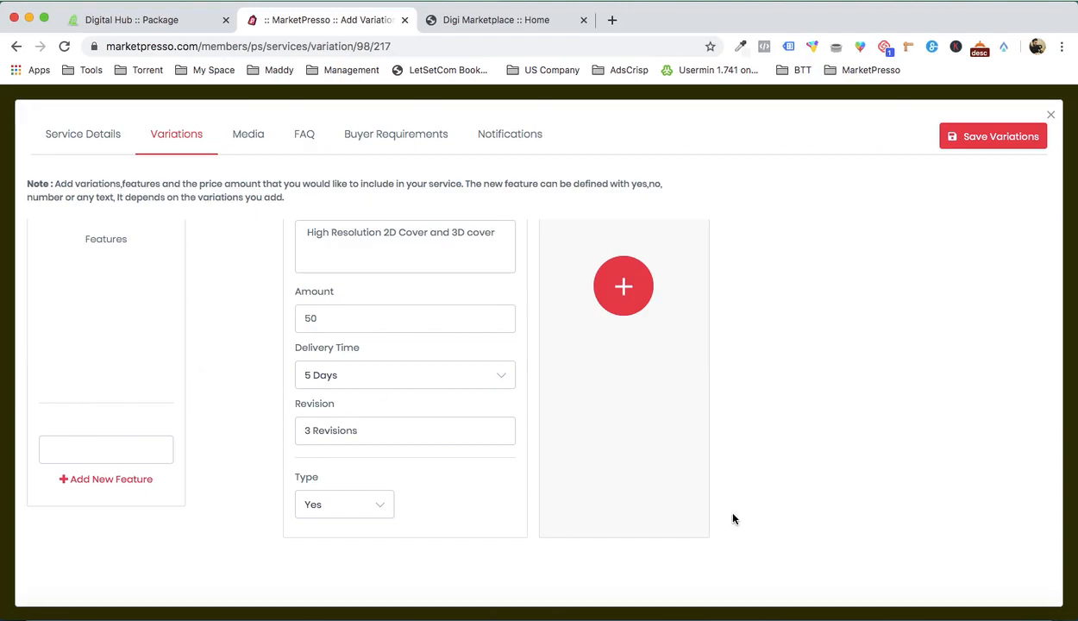
Step: Copy "Commercial Use" from the Word document into the first feature without its bullet, keeping the Basic type as Yes
{"action": "left_click", "coordinate": [870, 594]}
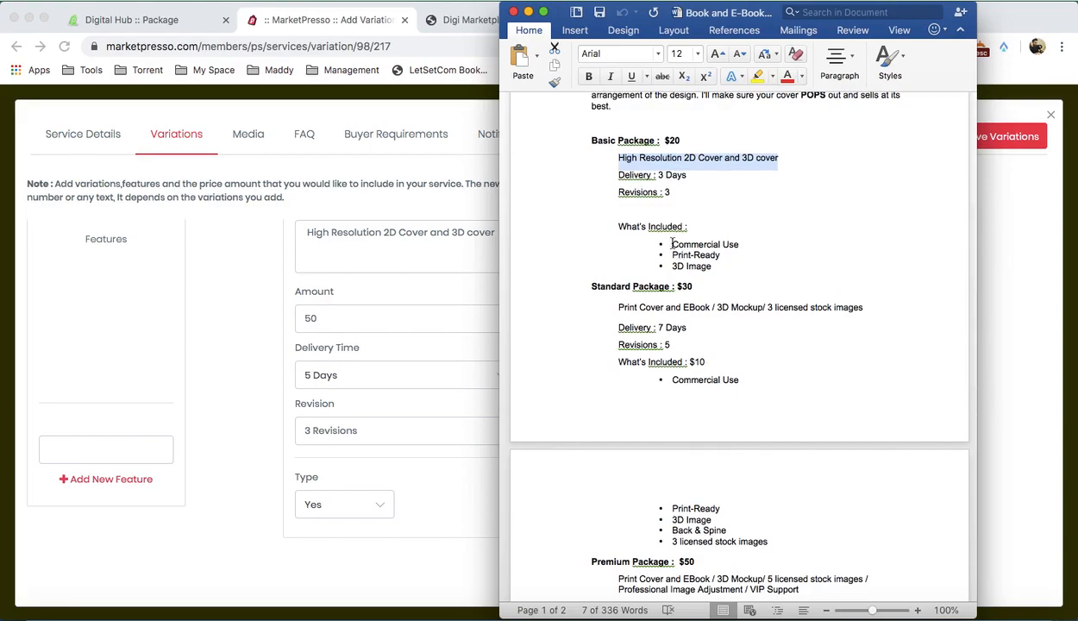
{"action": "left_click_drag", "start_coordinate": [672, 244], "coordinate": [739, 245]}
{"action": "key", "text": "super+c"}
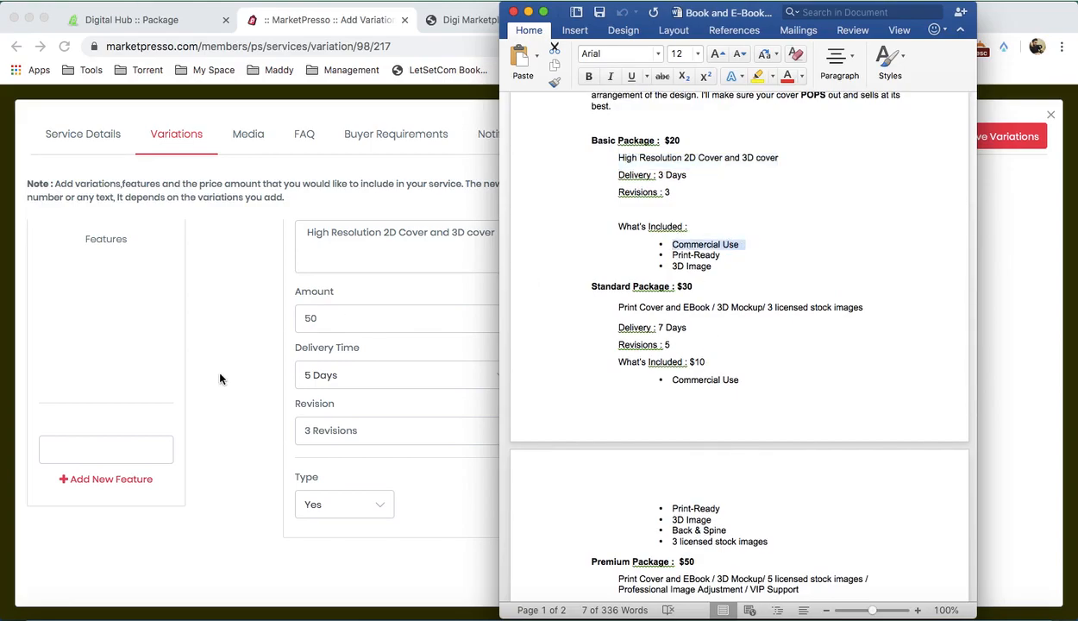
{"action": "left_click", "coordinate": [130, 442]}
{"action": "key", "text": "super+v"}
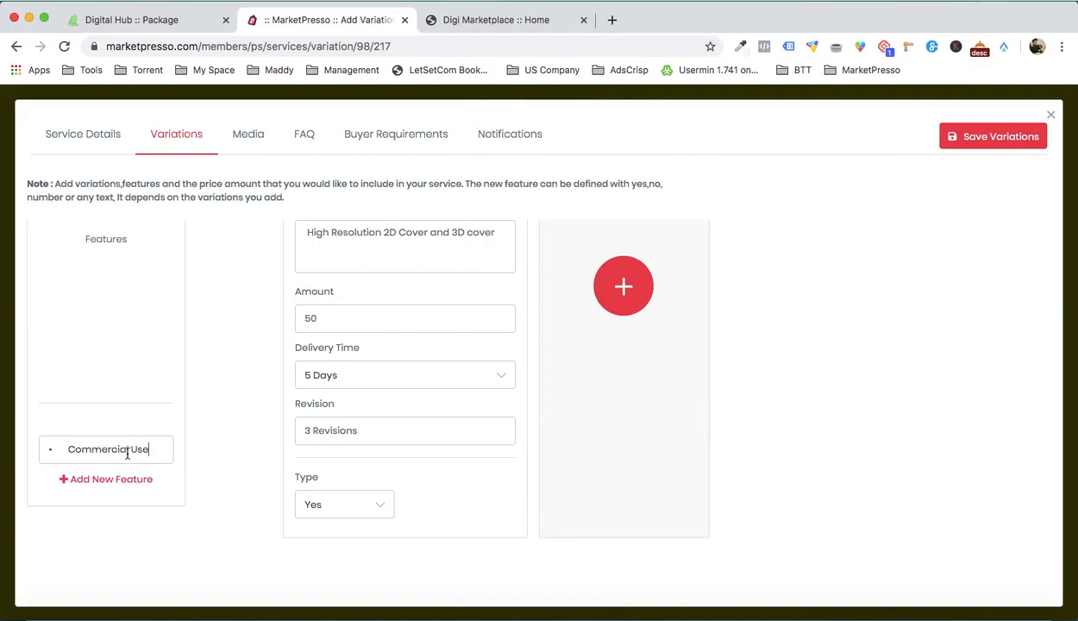
{"action": "left_click", "coordinate": [65, 451]}
{"action": "key", "text": "BackSpace"}
{"action": "key", "text": "BackSpace"}
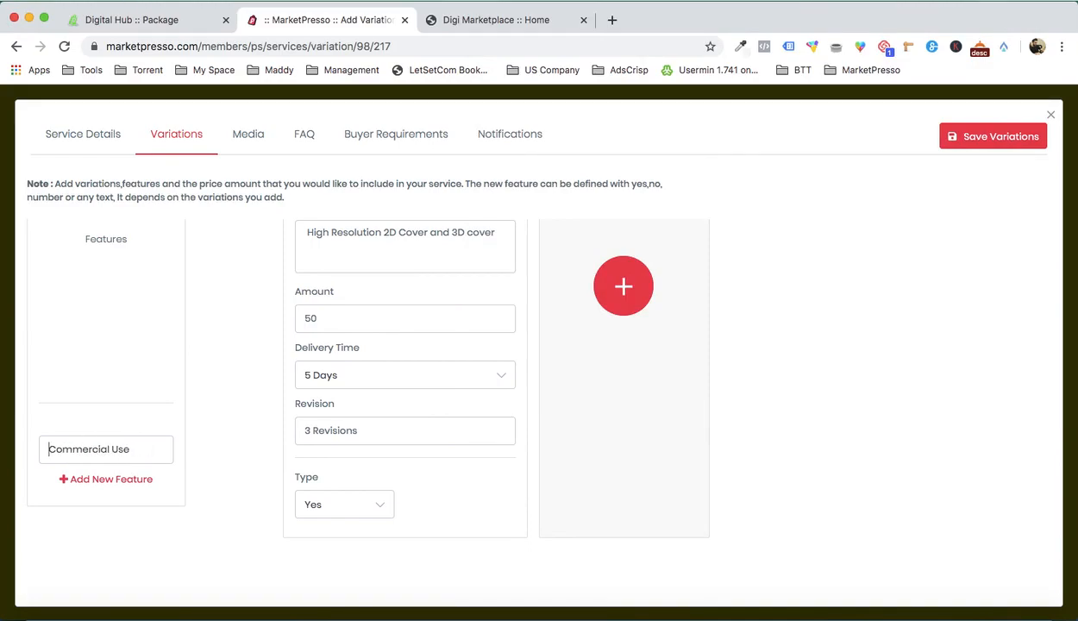
{"action": "left_click", "coordinate": [343, 509]}
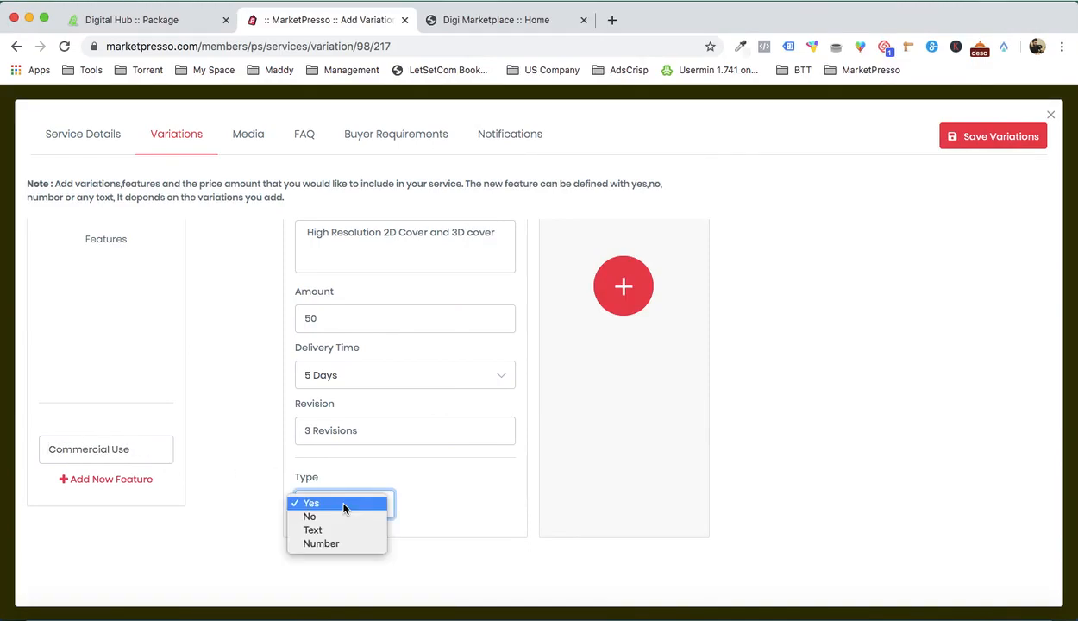
{"action": "left_click", "coordinate": [345, 508]}
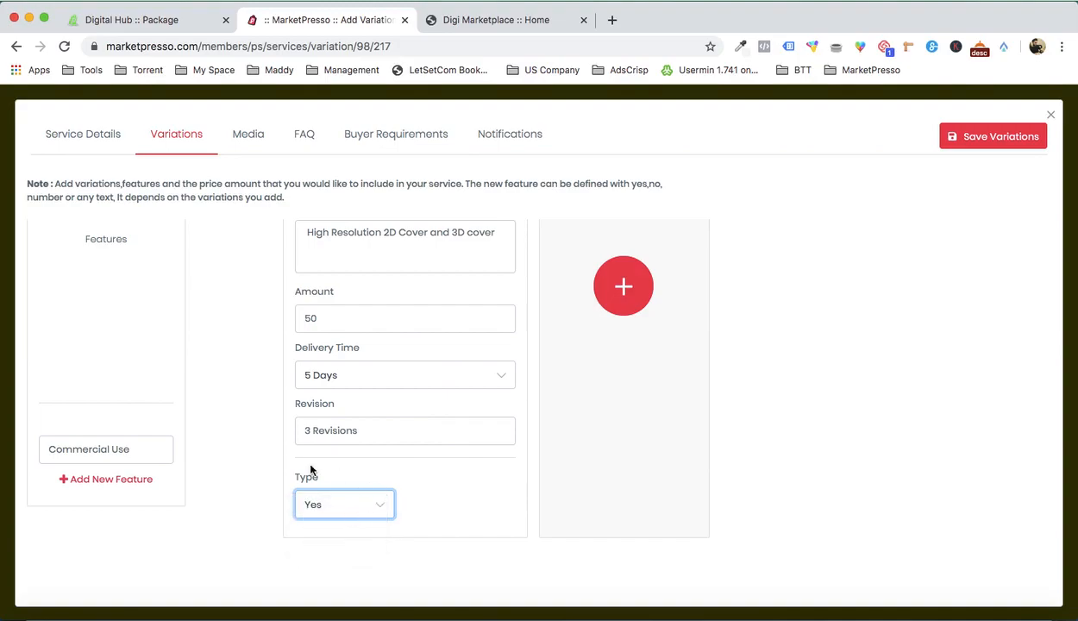
Step: Add a second feature row and fill it with "Commercial Use"
{"action": "left_click", "coordinate": [857, 590]}
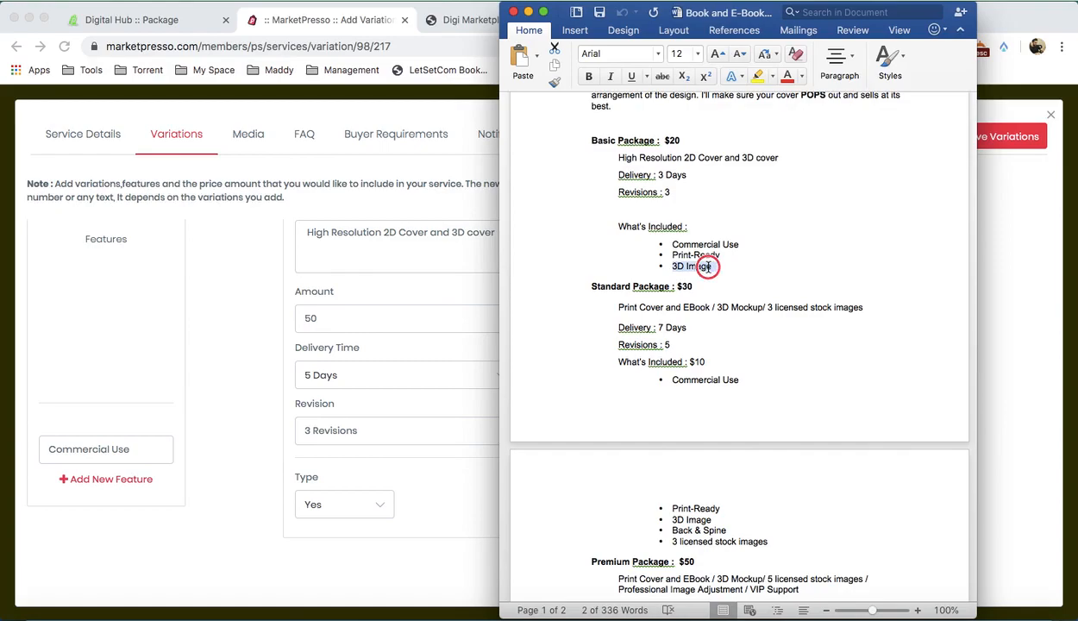
{"action": "left_click", "coordinate": [174, 393]}
{"action": "left_click", "coordinate": [118, 481]}
{"action": "key", "text": "ctrl+v"}
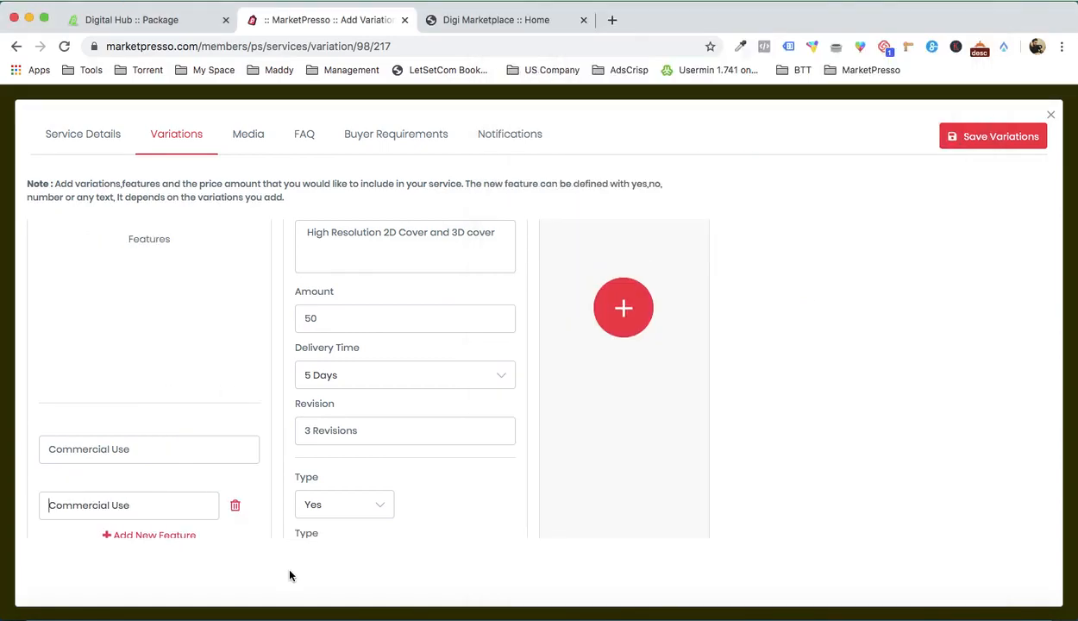
{"action": "scroll", "coordinate": [293, 452], "scroll_direction": "down", "scroll_amount": 2}
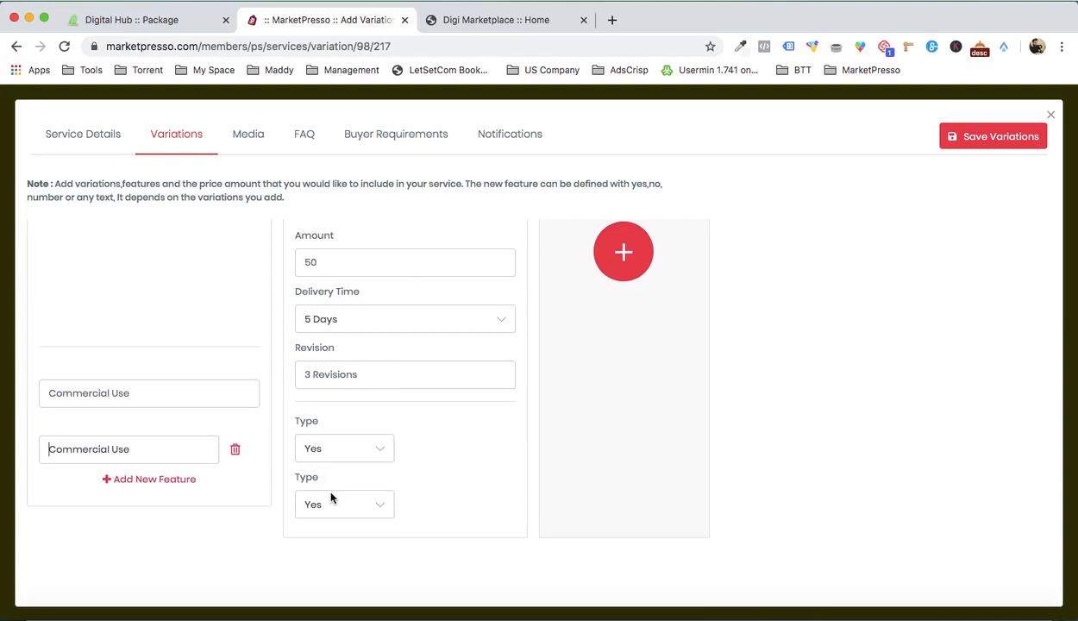
Step: Add two more variations next to Basic, titled "Standard" and "Premium"
{"action": "scroll", "coordinate": [473, 458], "scroll_direction": "up", "scroll_amount": 3}
{"action": "scroll", "coordinate": [472, 458], "scroll_direction": "up", "scroll_amount": 2}
{"action": "left_click", "coordinate": [624, 454]}
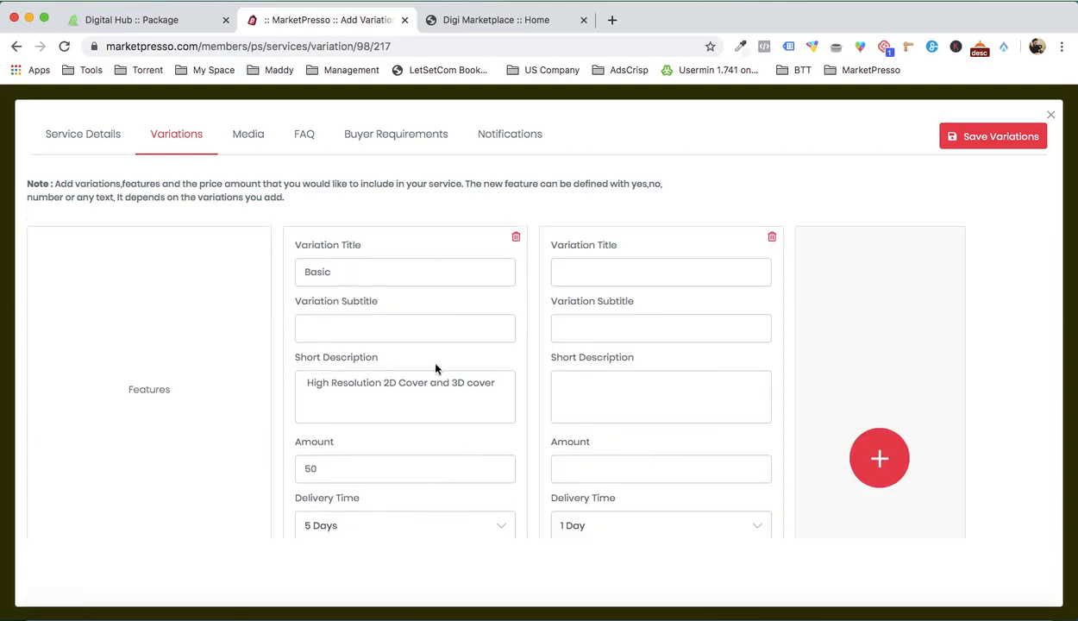
{"action": "left_click", "coordinate": [552, 265]}
{"action": "type", "text": "Standard"}
{"action": "left_click", "coordinate": [879, 457]}
{"action": "left_click", "coordinate": [813, 270]}
{"action": "type", "text": "Prem"}
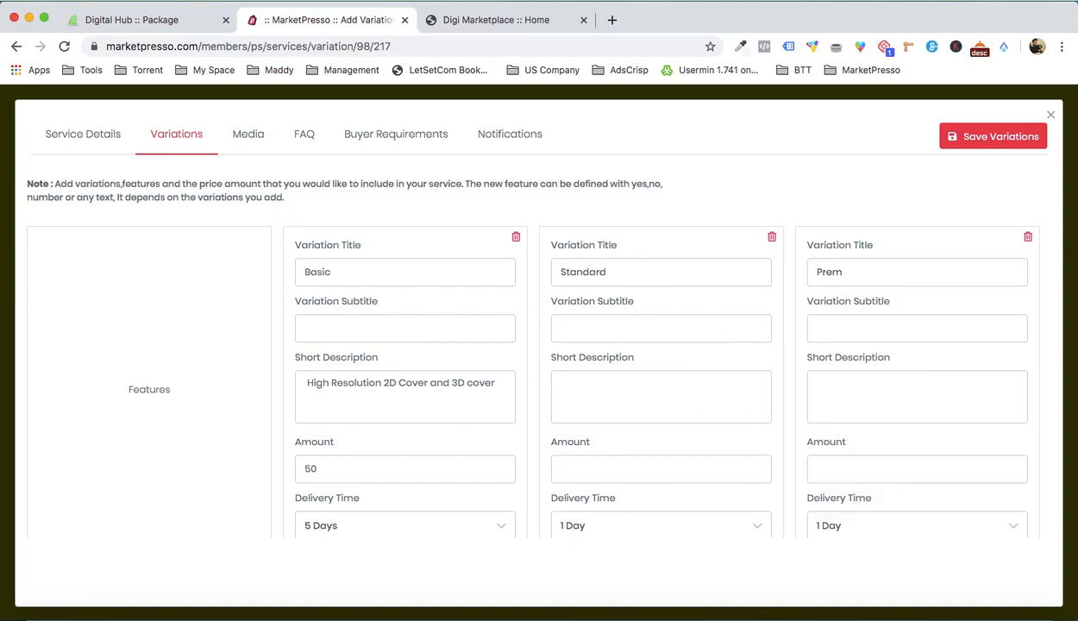
{"action": "type", "text": "oum"}
Step: Set the amount to 100 for the Standard variation and 150 for the Premium variation
{"action": "scroll", "coordinate": [657, 416], "scroll_direction": "down", "scroll_amount": 1}
{"action": "left_click", "coordinate": [617, 417]}
{"action": "type", "text": "100"}
{"action": "key", "text": "Tab"}
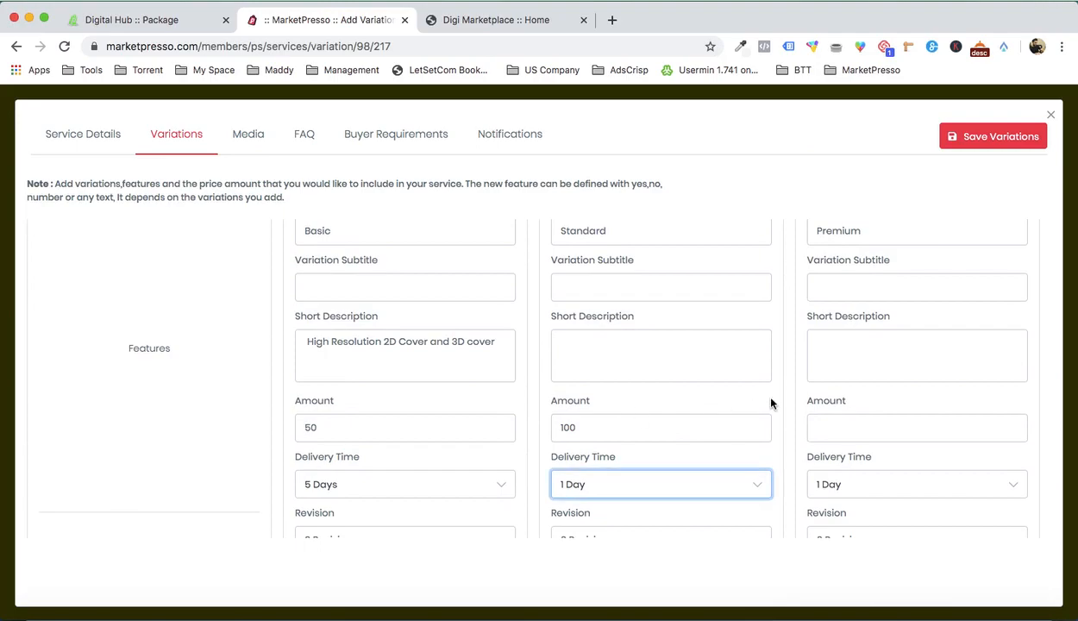
{"action": "left_click", "coordinate": [811, 422]}
{"action": "type", "text": "150"}
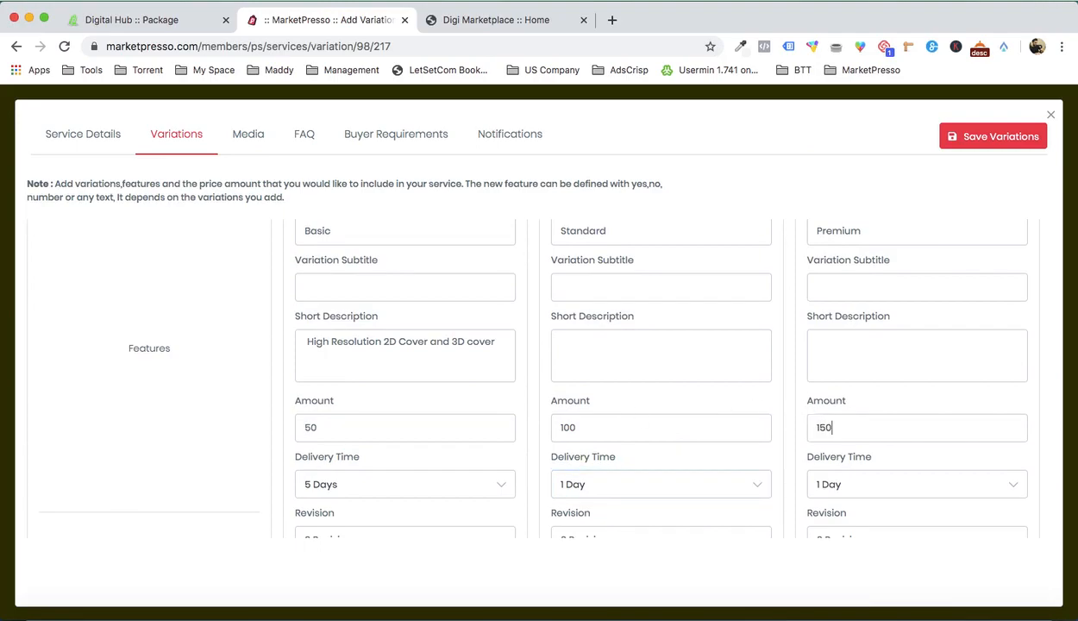
Step: Set the delivery time to 4 Days for the Standard variation and 2 Days for the Premium variation
{"action": "left_click", "coordinate": [710, 489]}
{"action": "left_click", "coordinate": [675, 525]}
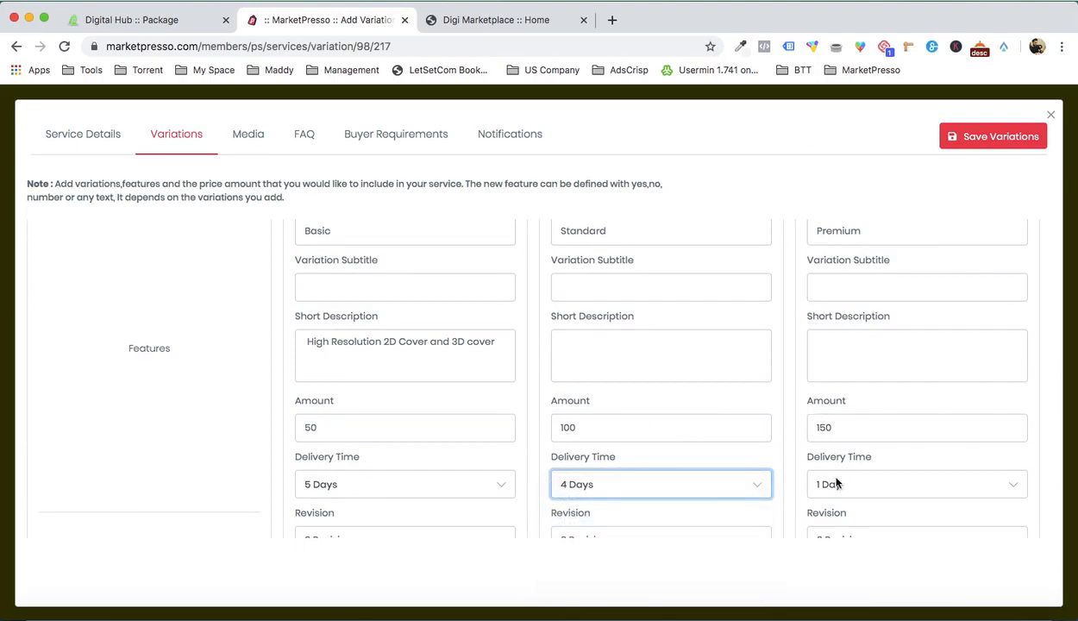
{"action": "left_click", "coordinate": [815, 484]}
{"action": "left_click", "coordinate": [850, 499]}
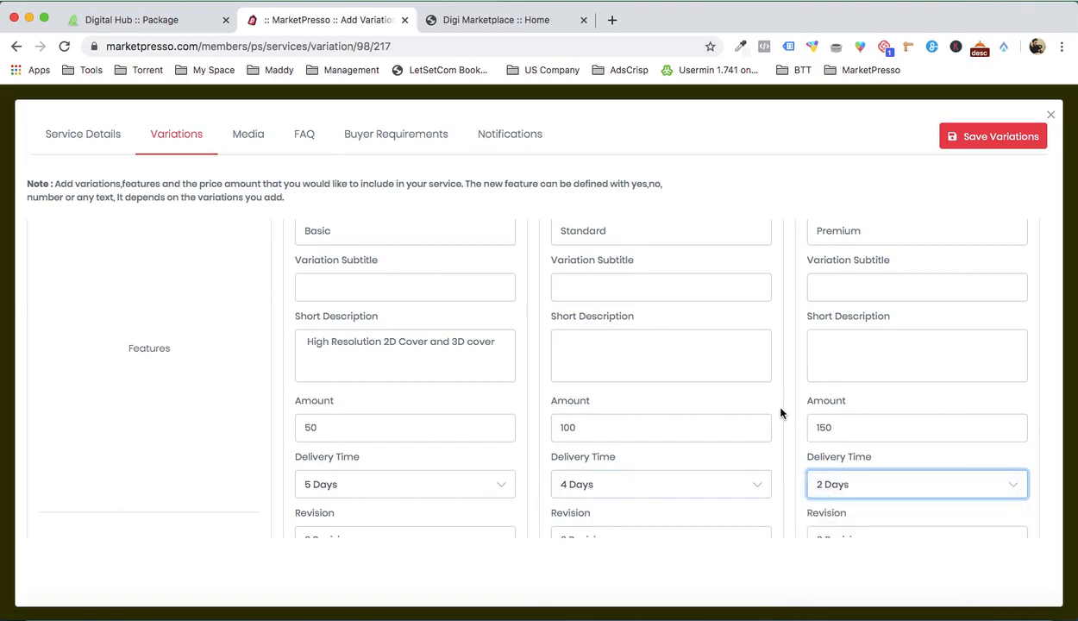
Step: Set the revisions to 5 for both the Standard and Premium variations
{"action": "scroll", "coordinate": [783, 409], "scroll_direction": "down", "scroll_amount": 3}
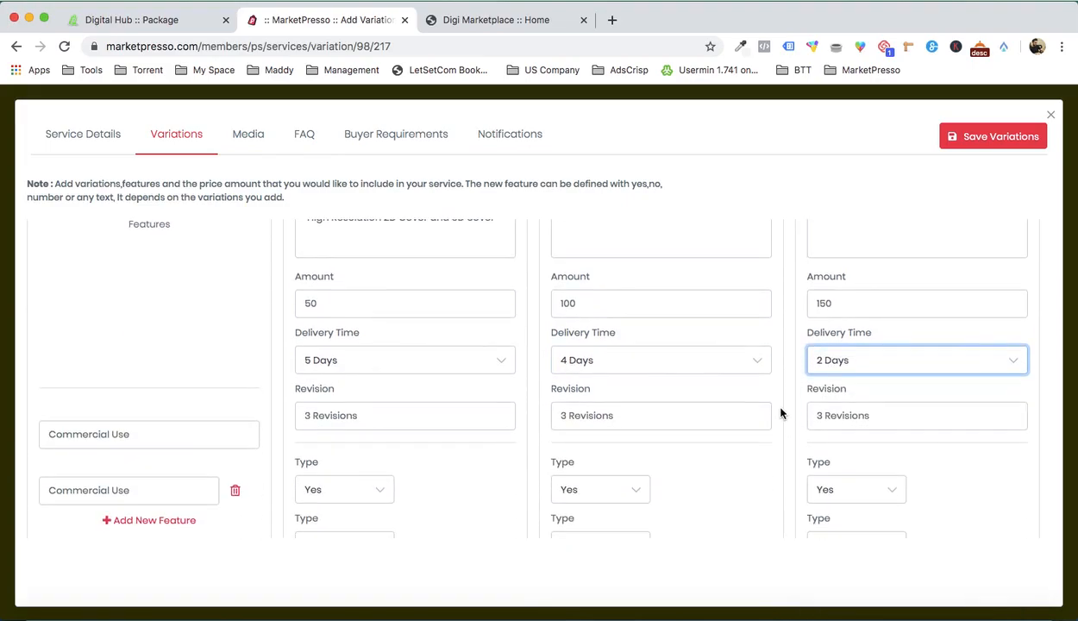
{"action": "triple_click", "coordinate": [412, 414]}
{"action": "left_click", "coordinate": [601, 423]}
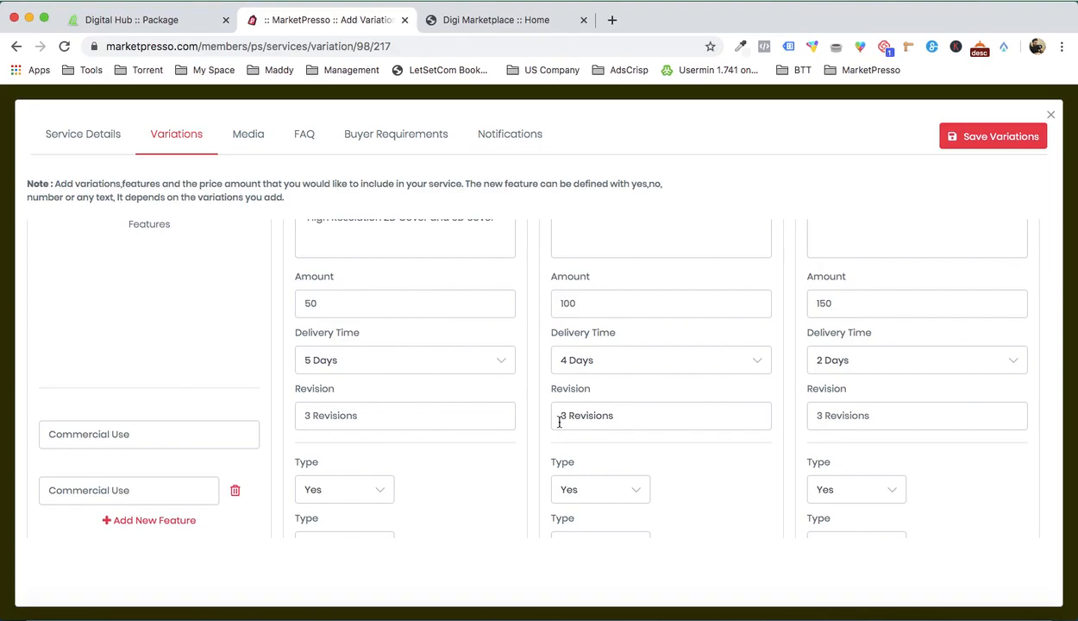
{"action": "left_click", "coordinate": [561, 420]}
{"action": "key", "text": "Delete"}
{"action": "type", "text": "5"}
{"action": "left_click", "coordinate": [818, 415]}
{"action": "key", "text": "Delete"}
{"action": "type", "text": "5"}
Step: Copy the "Back & Spine" item of the Standard package from the Word document
{"action": "scroll", "coordinate": [658, 446], "scroll_direction": "down", "scroll_amount": 1}
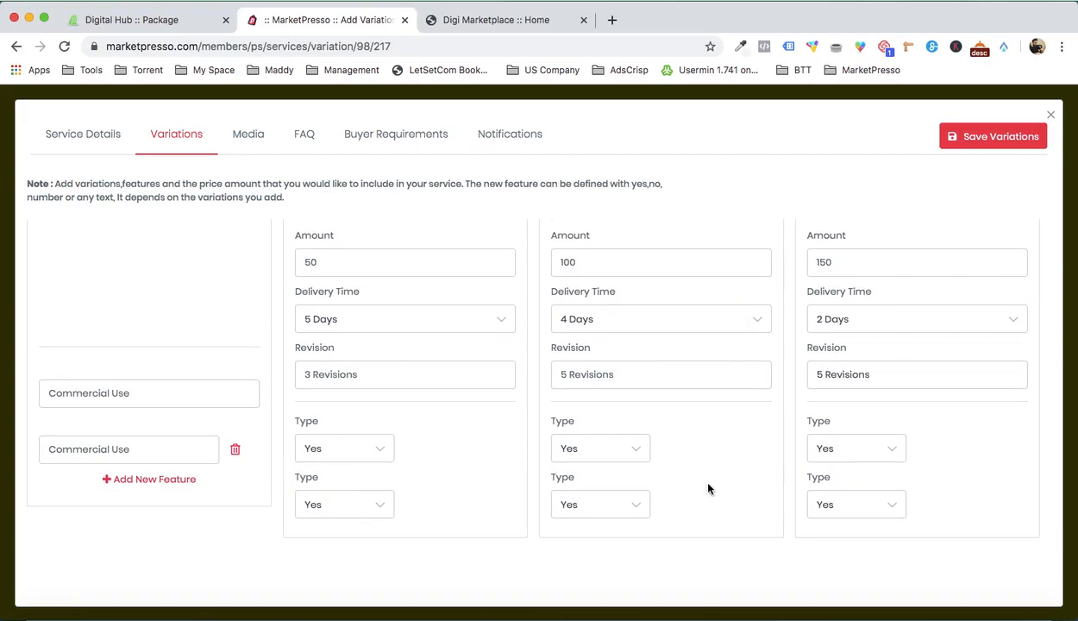
{"action": "left_click", "coordinate": [885, 606]}
{"action": "scroll", "coordinate": [831, 400], "scroll_direction": "down", "scroll_amount": 5}
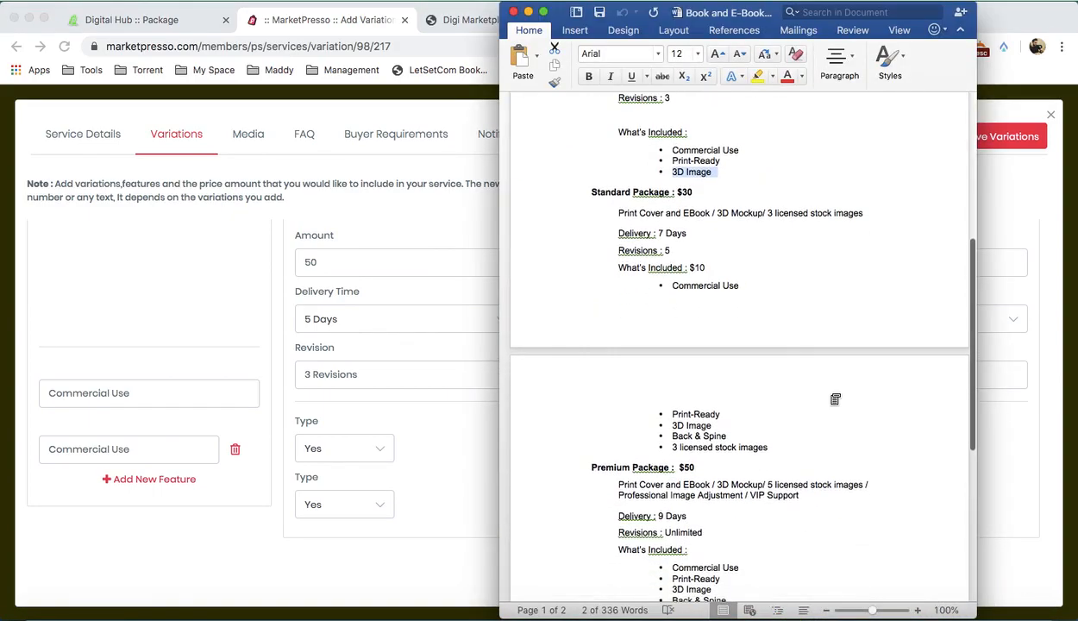
{"action": "left_click_drag", "start_coordinate": [670, 421], "coordinate": [720, 423]}
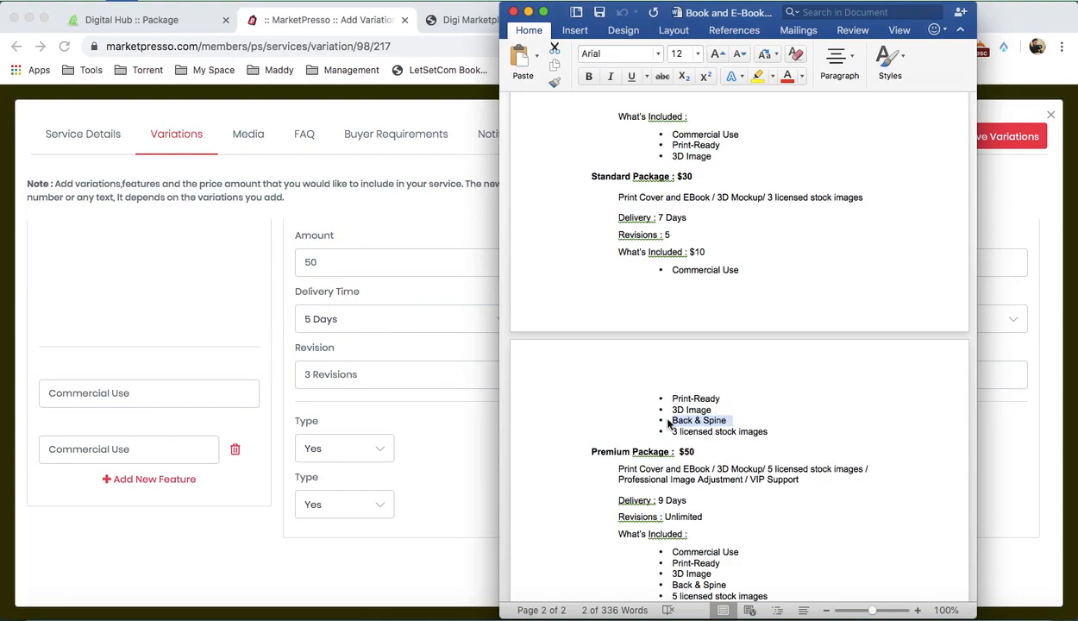
Step: Add a feature row named "Back & Spine" without the bullet and set its type to No for the Basic variation
{"action": "left_click", "coordinate": [150, 480]}
{"action": "left_click", "coordinate": [145, 479]}
{"action": "left_click", "coordinate": [131, 495]}
{"action": "type", "text": "•\tBack & Spine"}
{"action": "scroll", "coordinate": [138, 443], "scroll_direction": "down", "scroll_amount": 1}
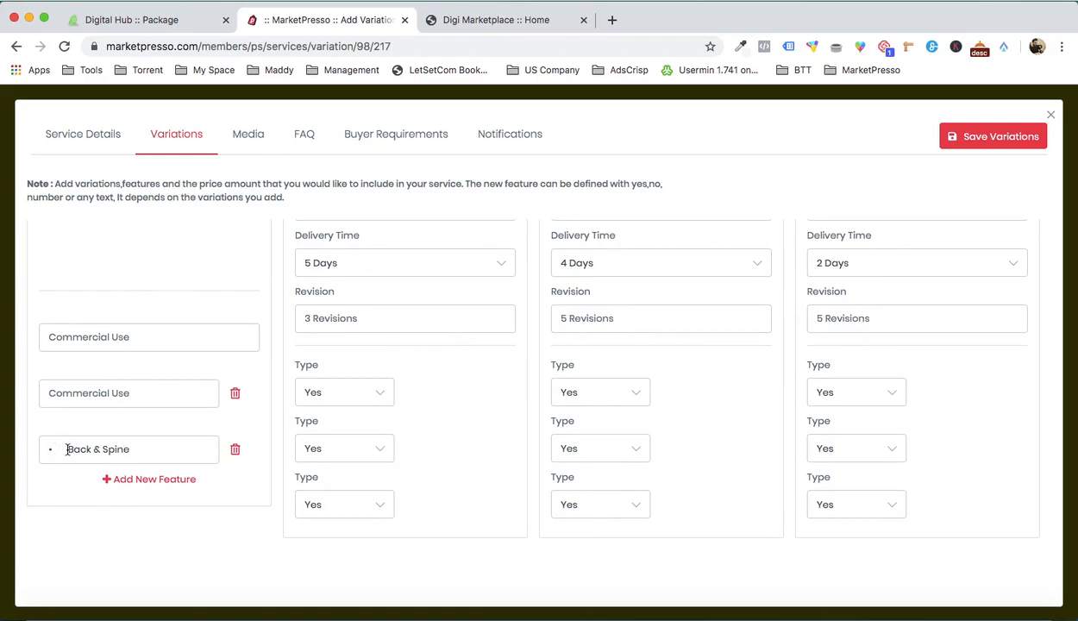
{"action": "left_click_drag", "start_coordinate": [67, 448], "coordinate": [47, 449]}
{"action": "key", "text": "BackSpace"}
{"action": "left_click", "coordinate": [359, 502]}
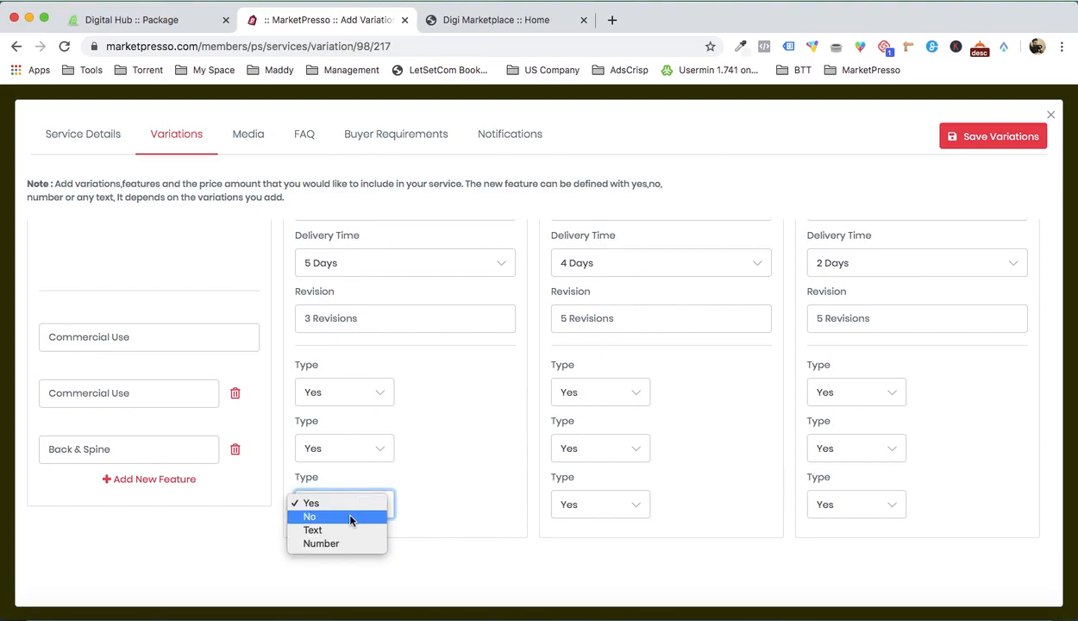
{"action": "left_click", "coordinate": [352, 518]}
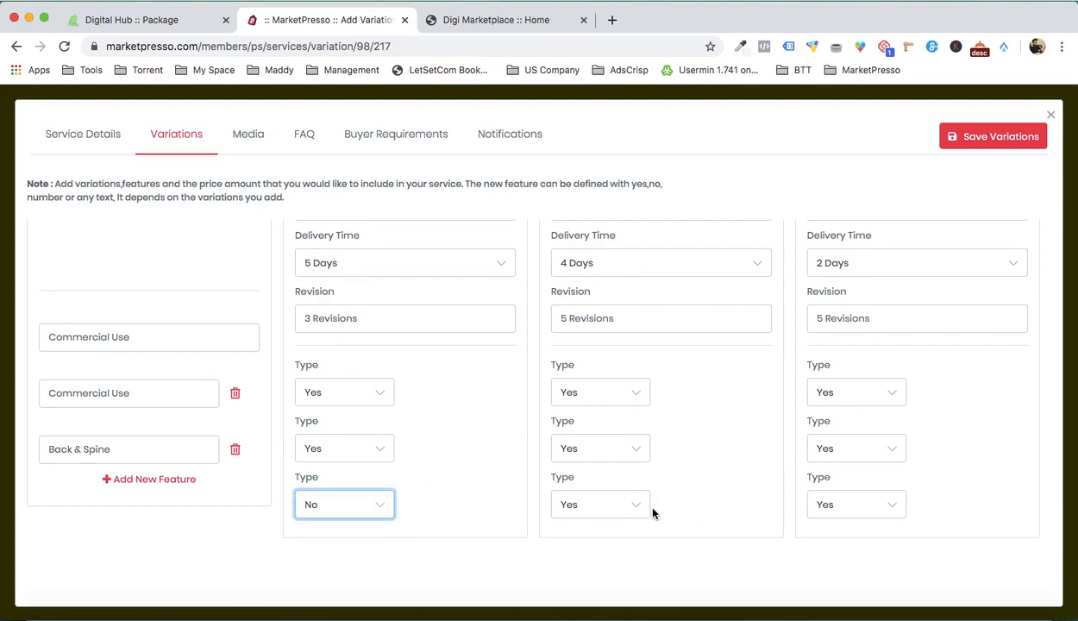
Step: Add another feature row and fill it with "3 licensed stock images" copied from the Word document, without the bullet
{"action": "left_click", "coordinate": [176, 478]}
{"action": "left_click", "coordinate": [903, 599]}
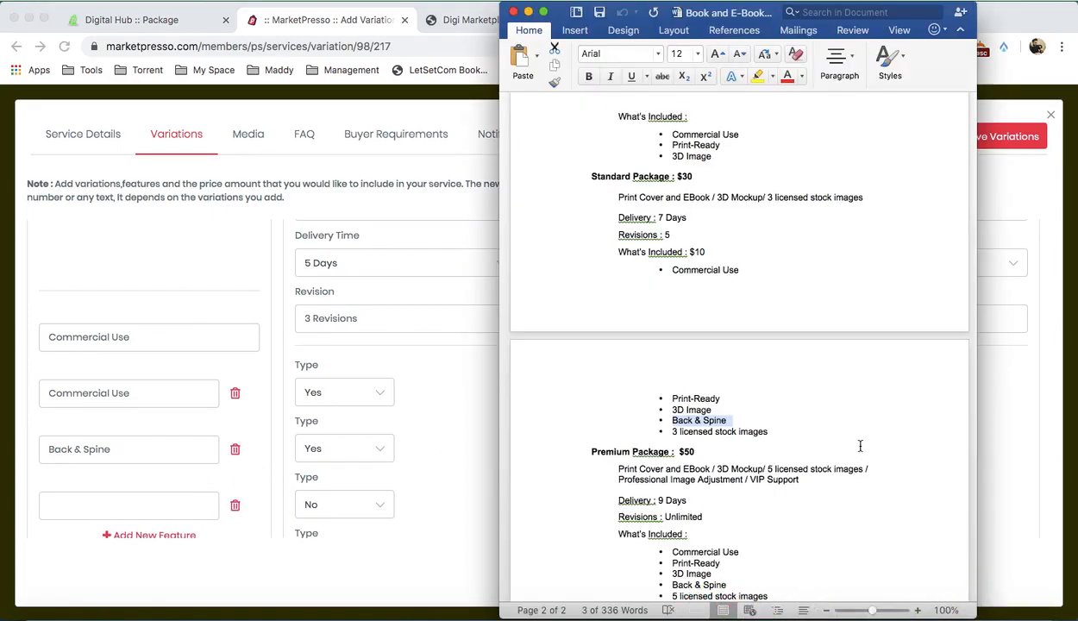
{"action": "left_click_drag", "start_coordinate": [671, 431], "coordinate": [759, 431]}
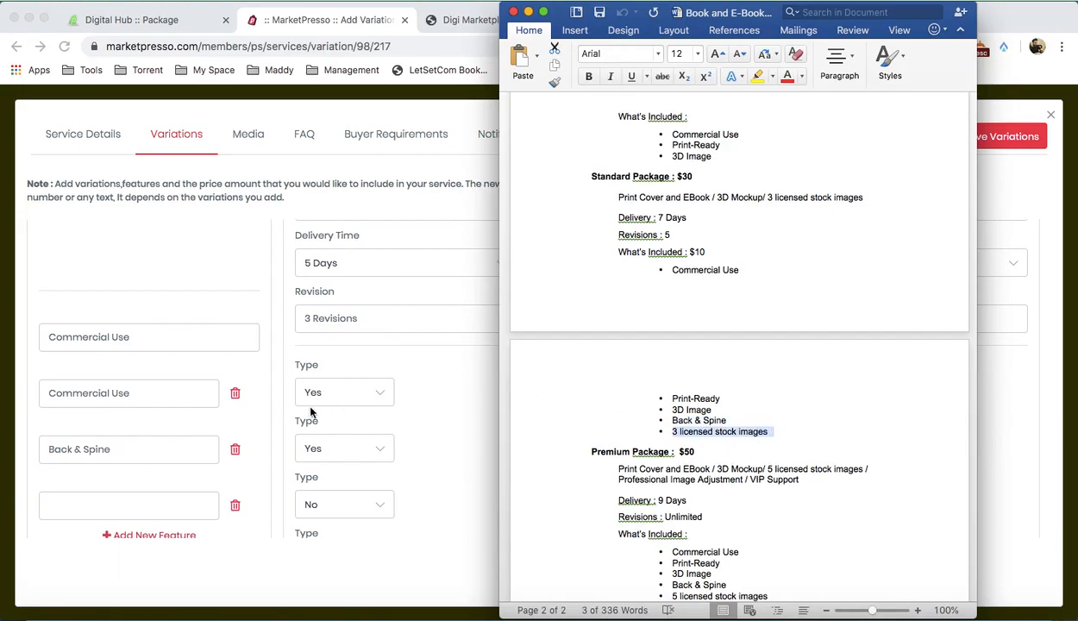
{"action": "left_click", "coordinate": [129, 479]}
{"action": "left_click", "coordinate": [131, 501]}
{"action": "key", "text": "super+v"}
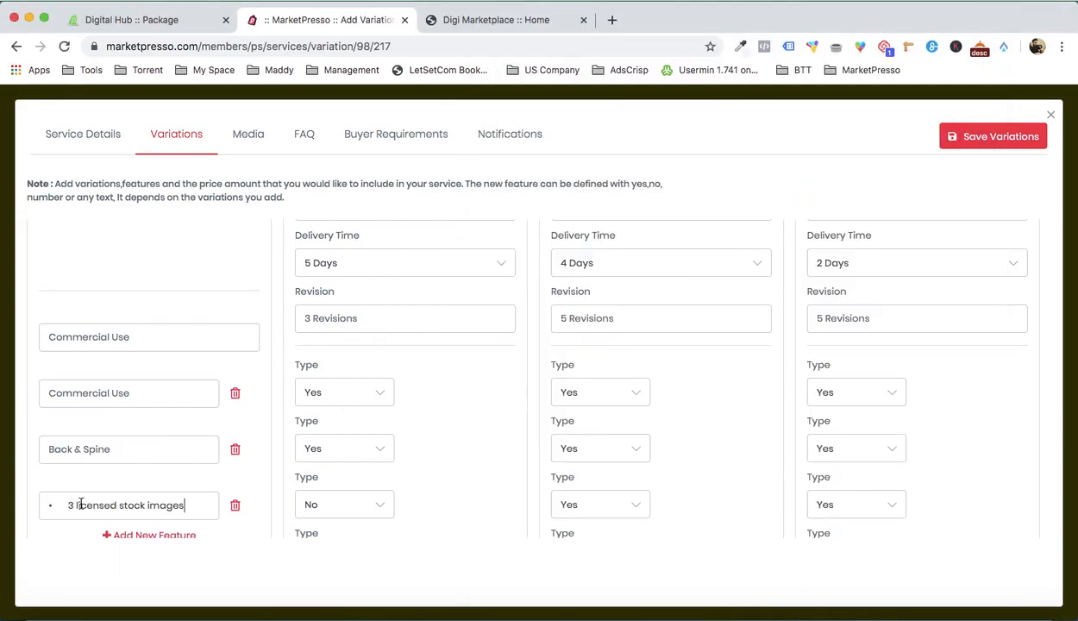
{"action": "left_click_drag", "start_coordinate": [67, 506], "coordinate": [46, 506]}
{"action": "key", "text": "BackSpace"}
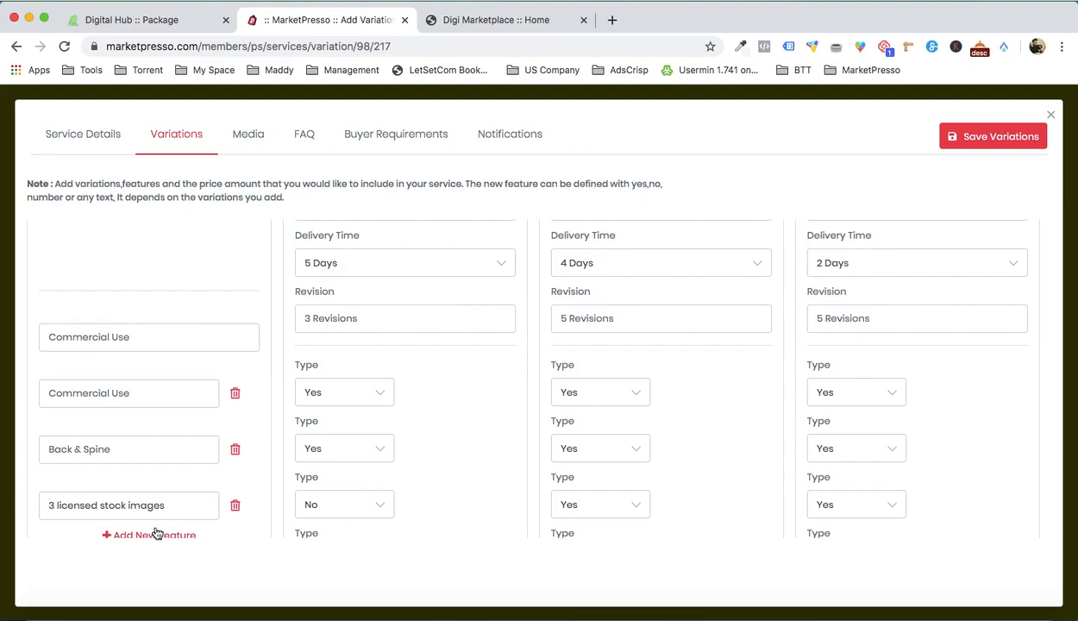
Step: Set the "3 licensed stock images" feature type to No for the Basic and Standard variations
{"action": "scroll", "coordinate": [299, 480], "scroll_direction": "down", "scroll_amount": 1}
{"action": "left_click", "coordinate": [356, 508]}
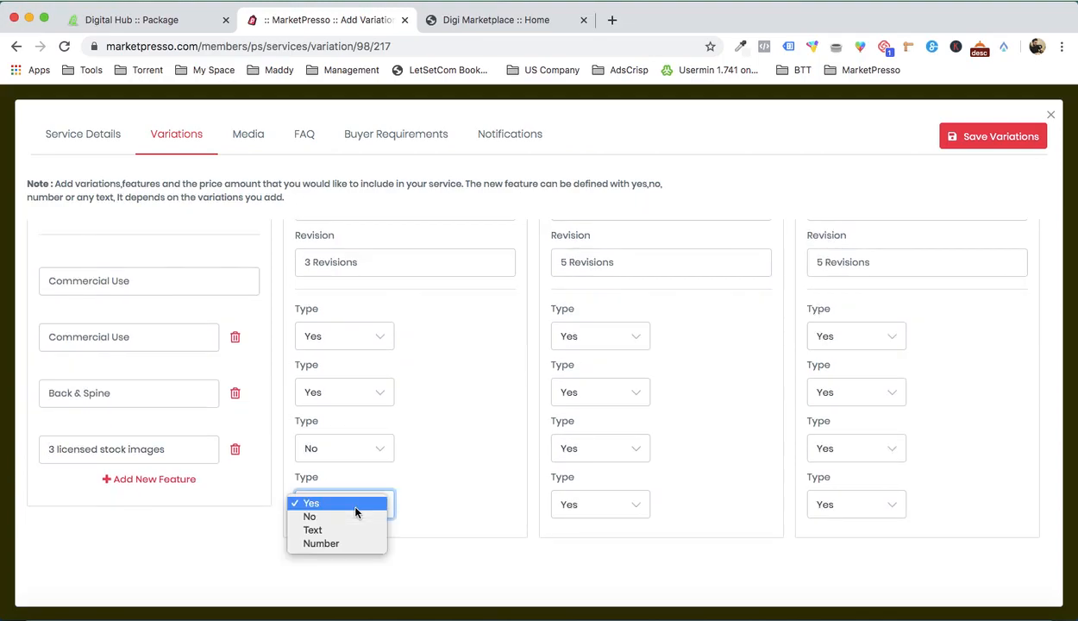
{"action": "left_click", "coordinate": [347, 516]}
{"action": "left_click", "coordinate": [601, 512]}
{"action": "left_click", "coordinate": [601, 517]}
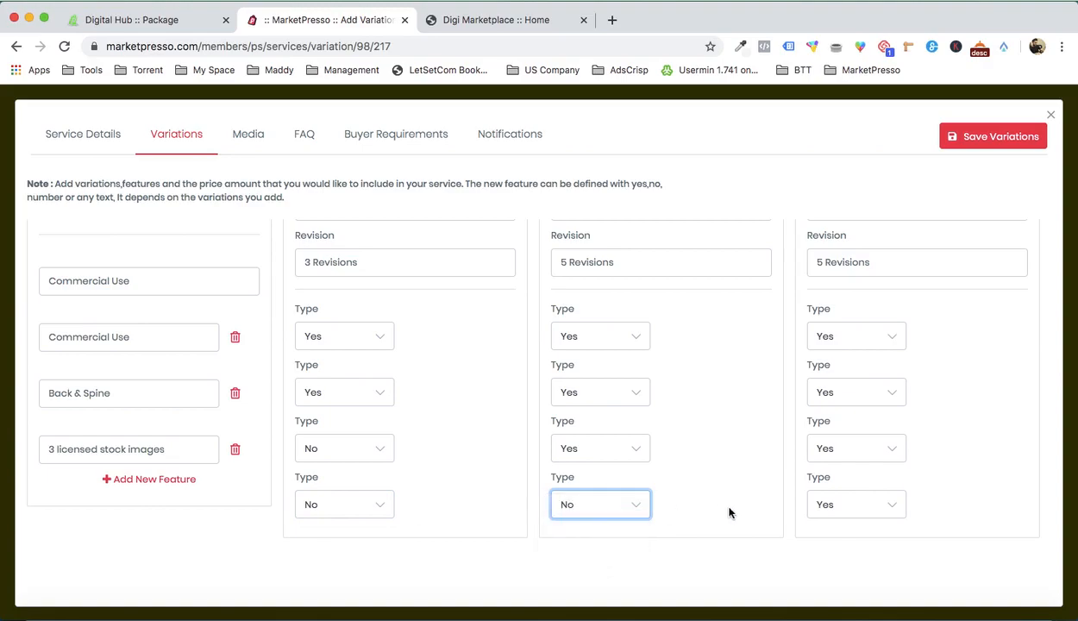
Step: Copy the Premium package description from the Word document into the Premium variation's short description and remove the extra whitespace
{"action": "scroll", "coordinate": [847, 470], "scroll_direction": "up", "scroll_amount": 5}
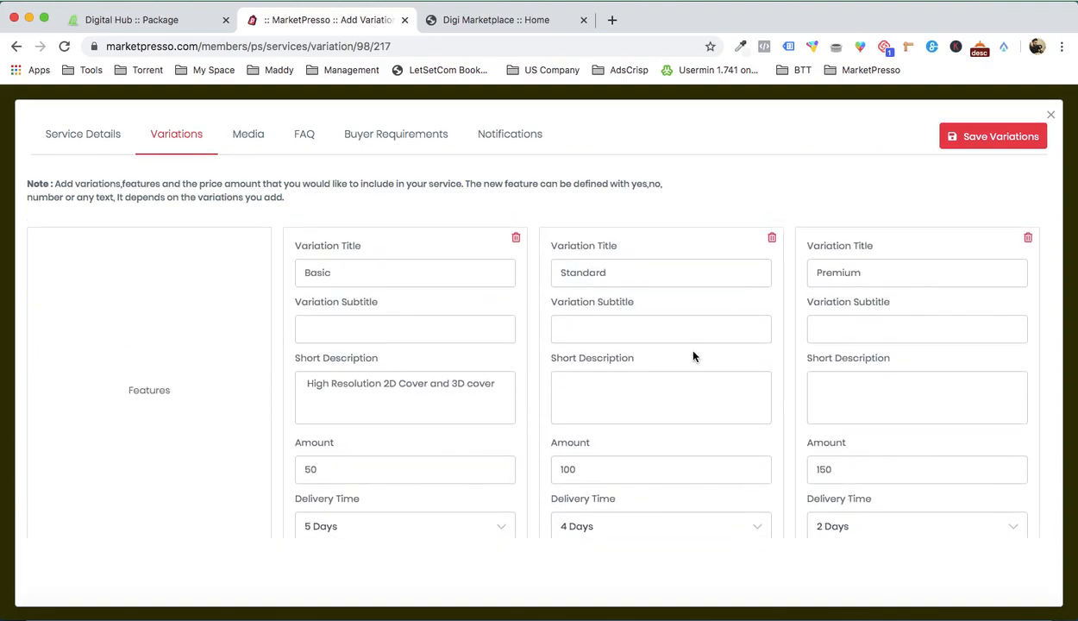
{"action": "scroll", "coordinate": [716, 371], "scroll_direction": "down", "scroll_amount": 2}
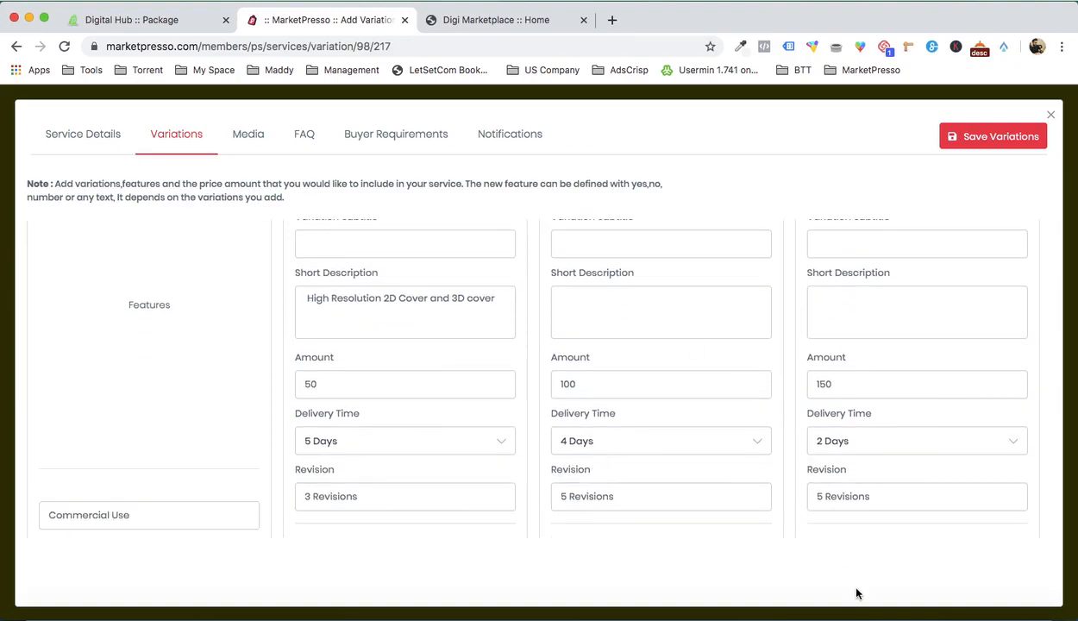
{"action": "left_click", "coordinate": [884, 590]}
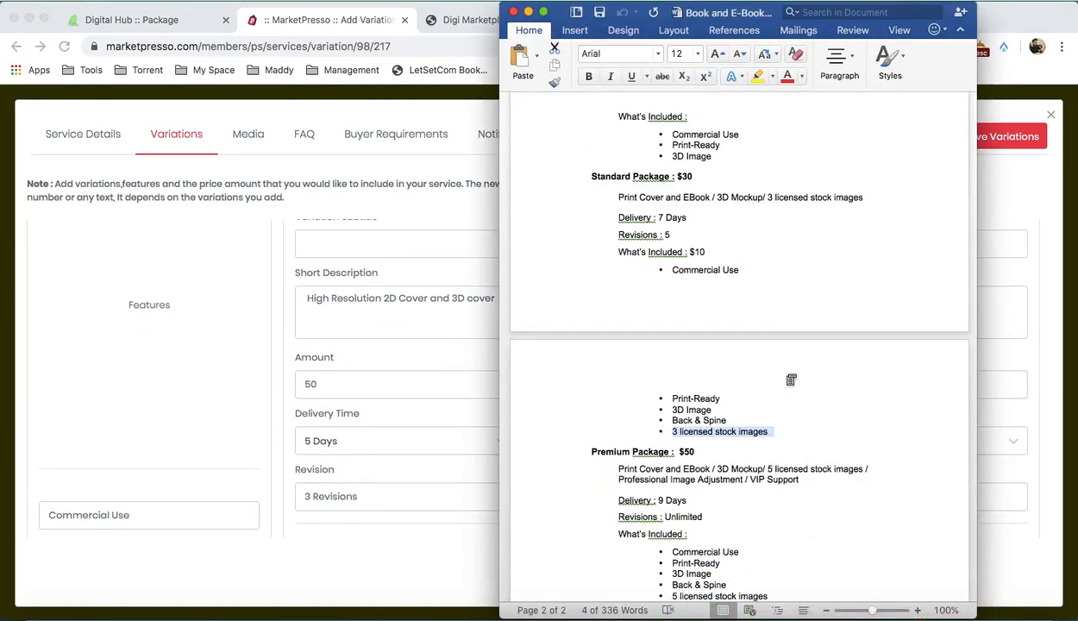
{"action": "scroll", "coordinate": [790, 371], "scroll_direction": "down", "scroll_amount": 2}
{"action": "scroll", "coordinate": [788, 374], "scroll_direction": "down", "scroll_amount": 1}
{"action": "left_click_drag", "start_coordinate": [620, 393], "coordinate": [797, 404]}
{"action": "key", "text": "super+c"}
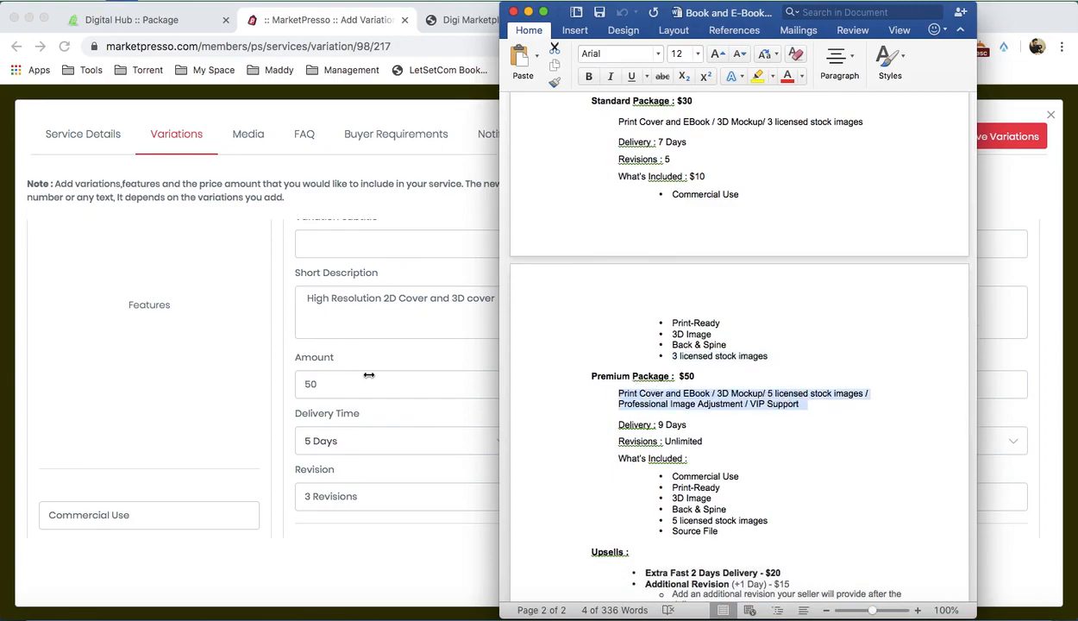
{"action": "left_click", "coordinate": [360, 369]}
{"action": "left_click", "coordinate": [835, 301]}
{"action": "key", "text": "super+v"}
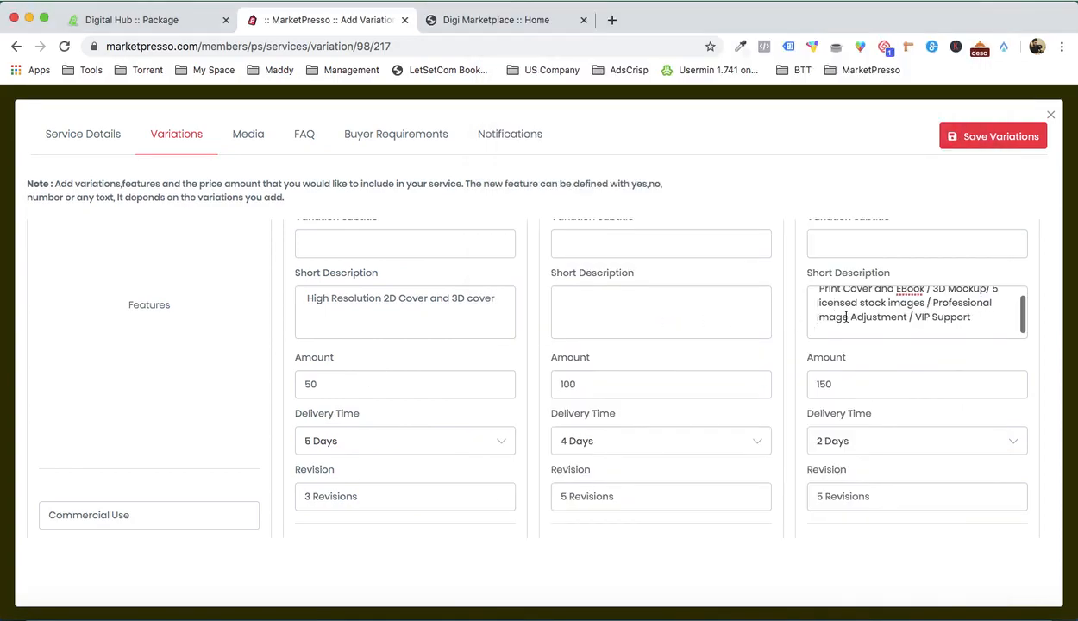
{"action": "key", "text": "BackSpace"}
{"action": "key", "text": "Delete"}
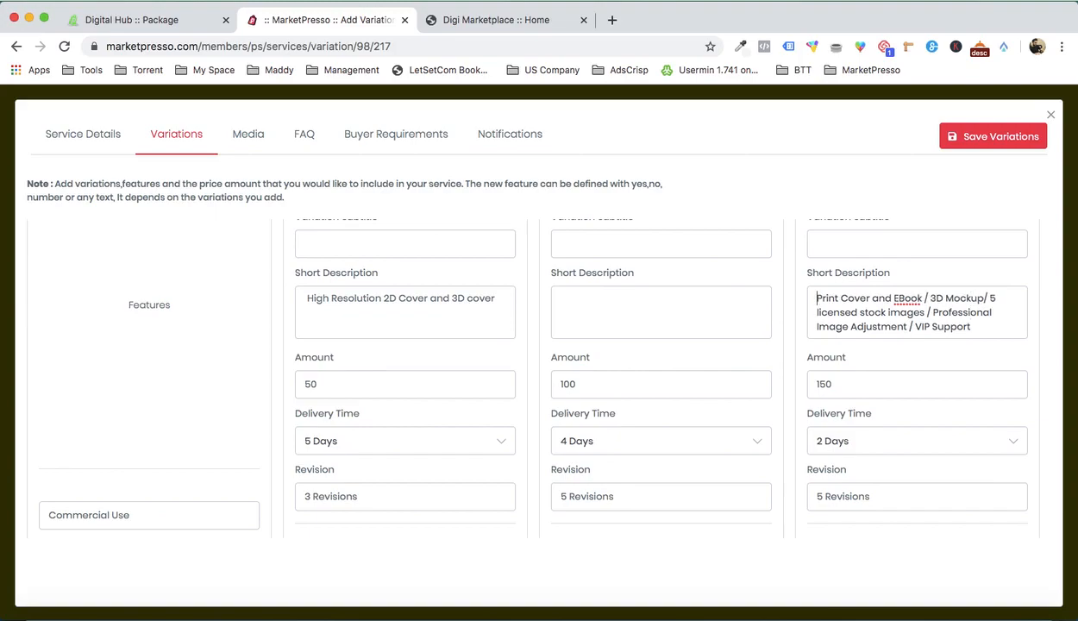
Step: Copy "Print Cover and EBook / 3D Mockup/ 3 licensed stock images" from the Word document into the Standard variation's short description
{"action": "left_click", "coordinate": [847, 590]}
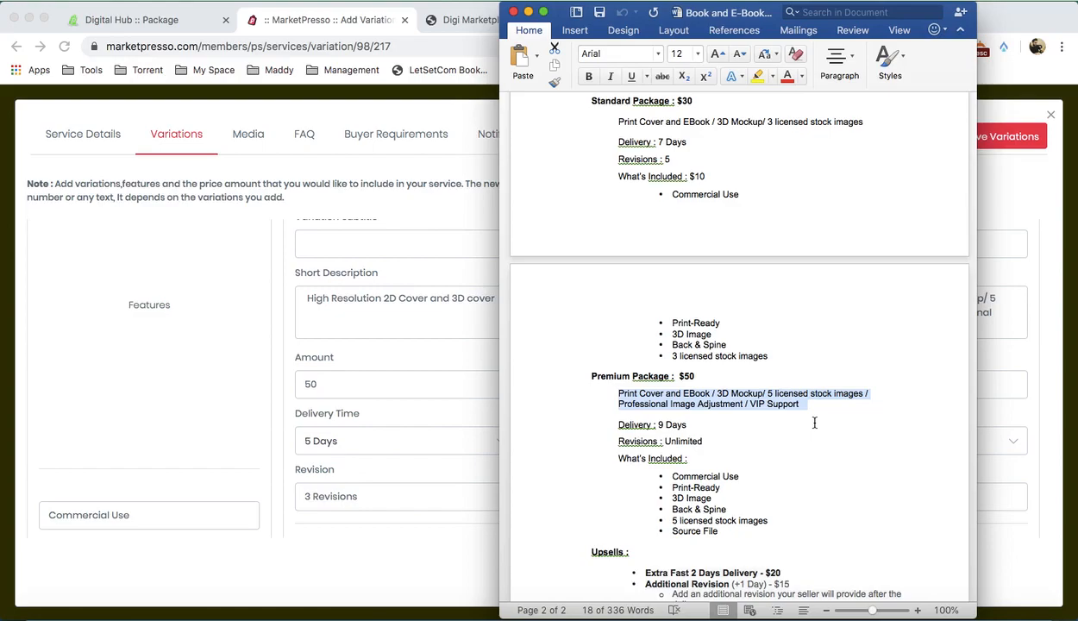
{"action": "scroll", "coordinate": [814, 423], "scroll_direction": "up", "scroll_amount": 2}
{"action": "left_click_drag", "start_coordinate": [619, 176], "coordinate": [859, 177]}
{"action": "left_click", "coordinate": [450, 339]}
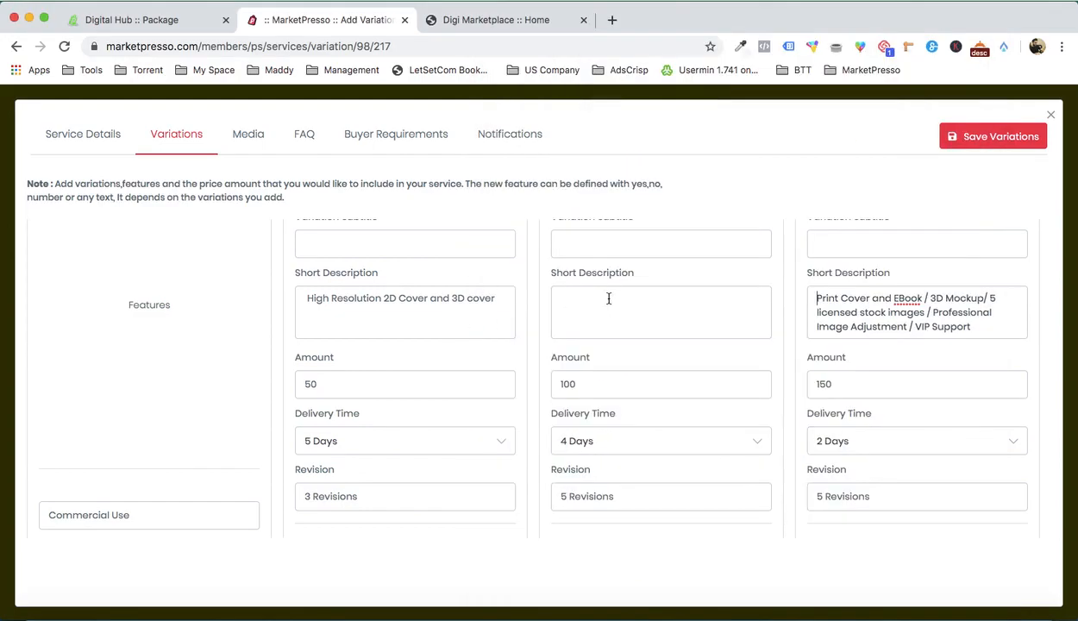
{"action": "key", "text": "super+v"}
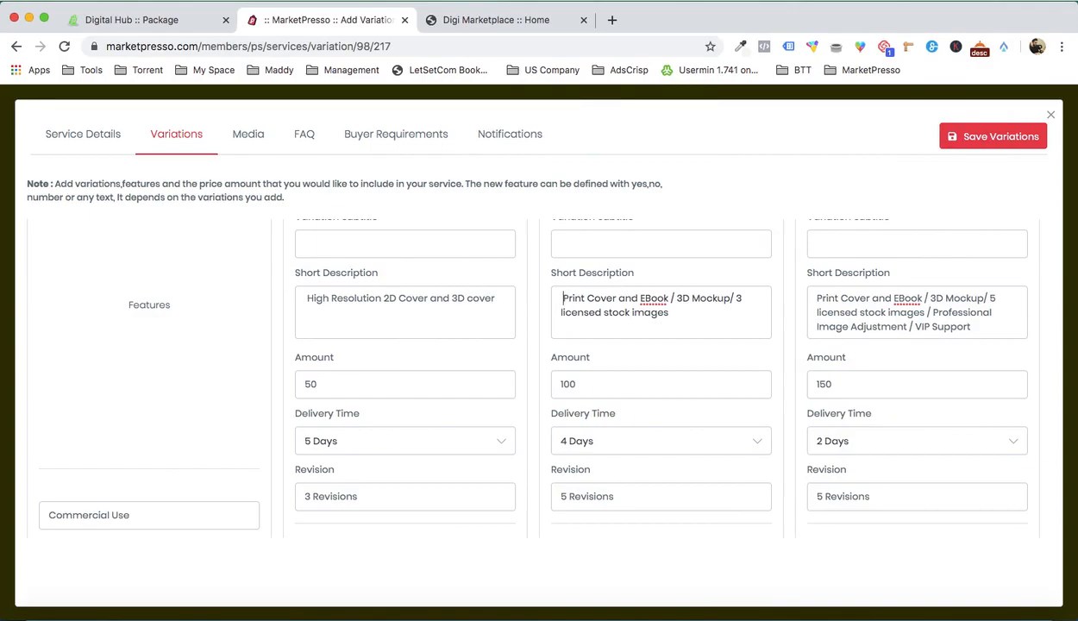
Step: Review the completed Basic, Standard and Premium variations and save them
{"action": "scroll", "coordinate": [681, 304], "scroll_direction": "up", "scroll_amount": 2}
{"action": "scroll", "coordinate": [682, 306], "scroll_direction": "down", "scroll_amount": 4}
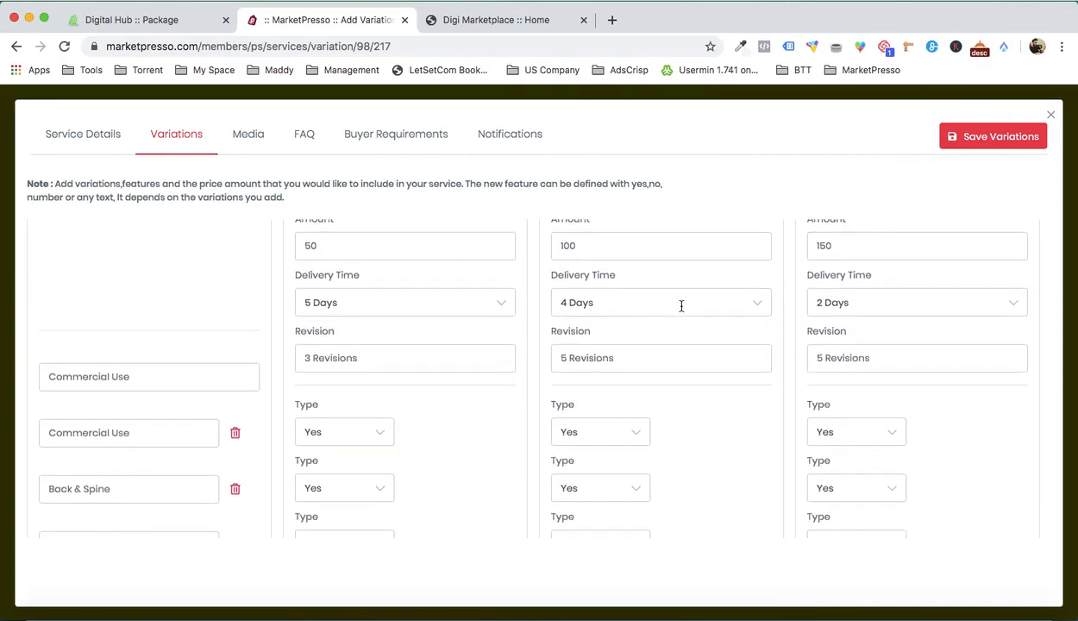
{"action": "scroll", "coordinate": [681, 306], "scroll_direction": "down", "scroll_amount": 2}
{"action": "scroll", "coordinate": [681, 308], "scroll_direction": "up", "scroll_amount": 5}
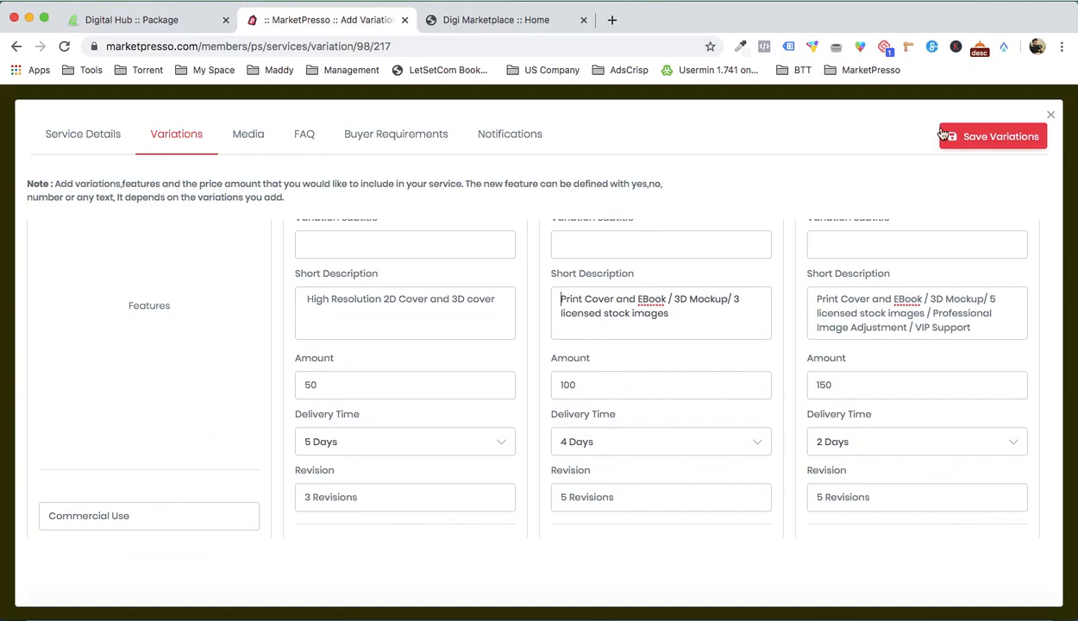
{"action": "left_click", "coordinate": [968, 136]}
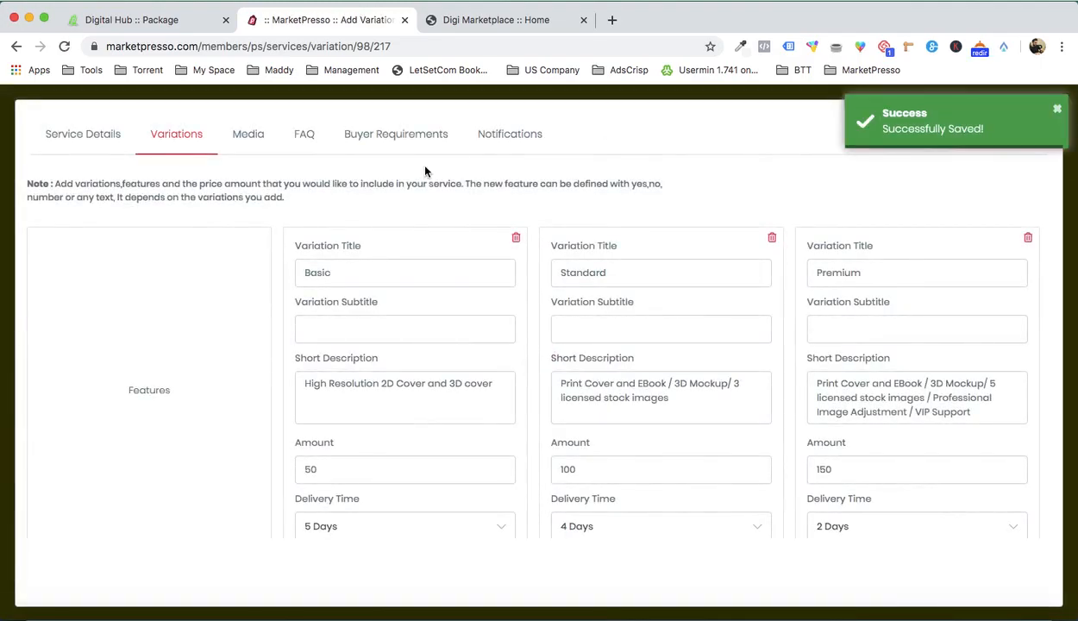
Step: Open the service's media settings and add the Orange Moon book cover from the image library
{"action": "left_click", "coordinate": [225, 148]}
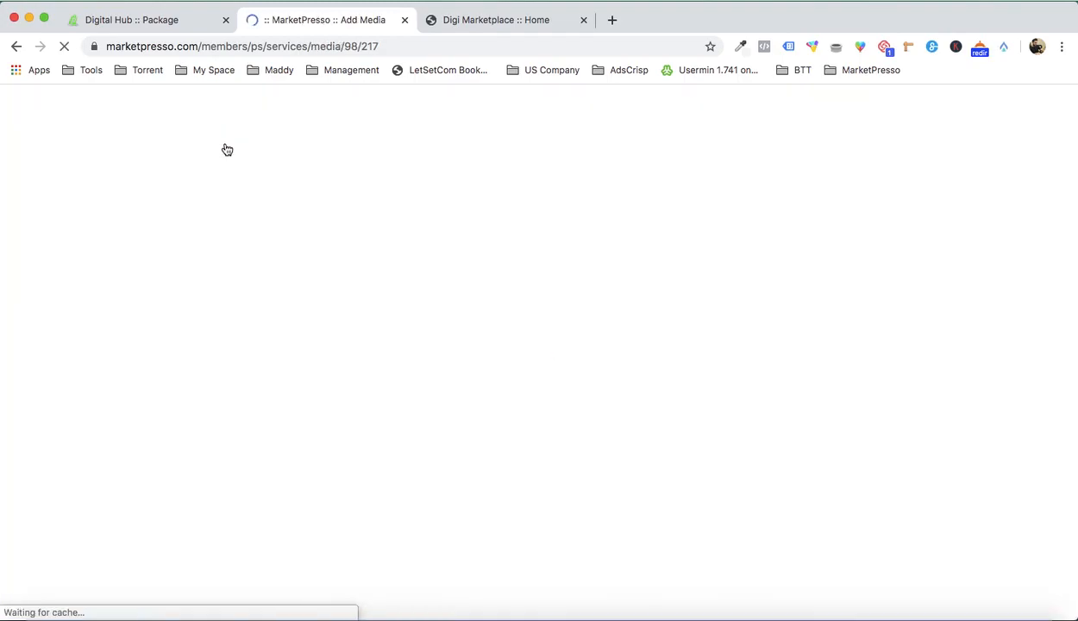
{"action": "left_click", "coordinate": [179, 361]}
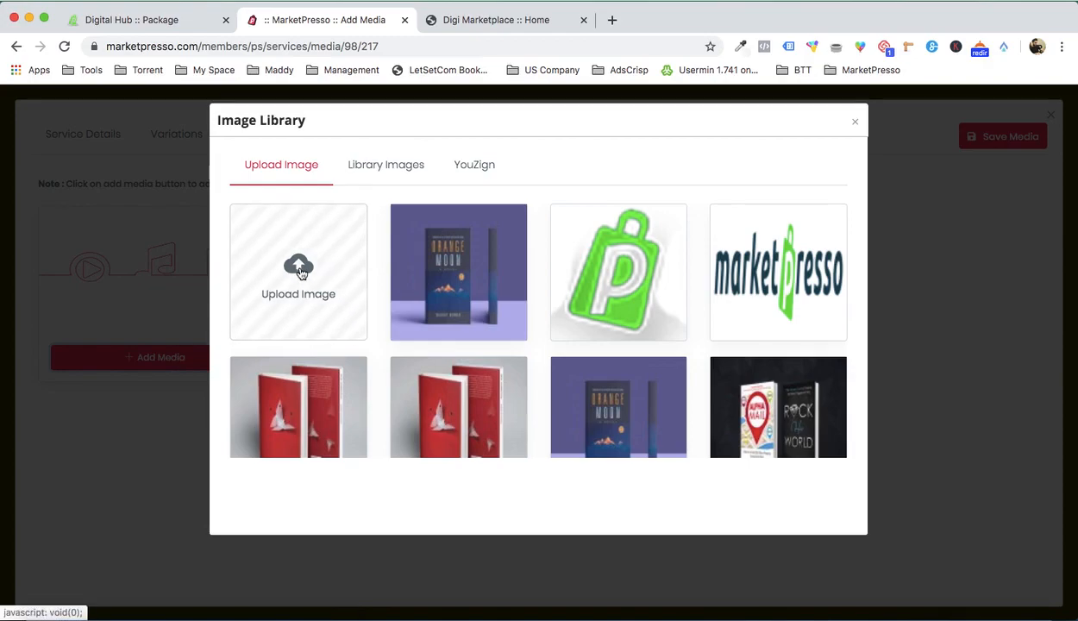
{"action": "left_click", "coordinate": [433, 273]}
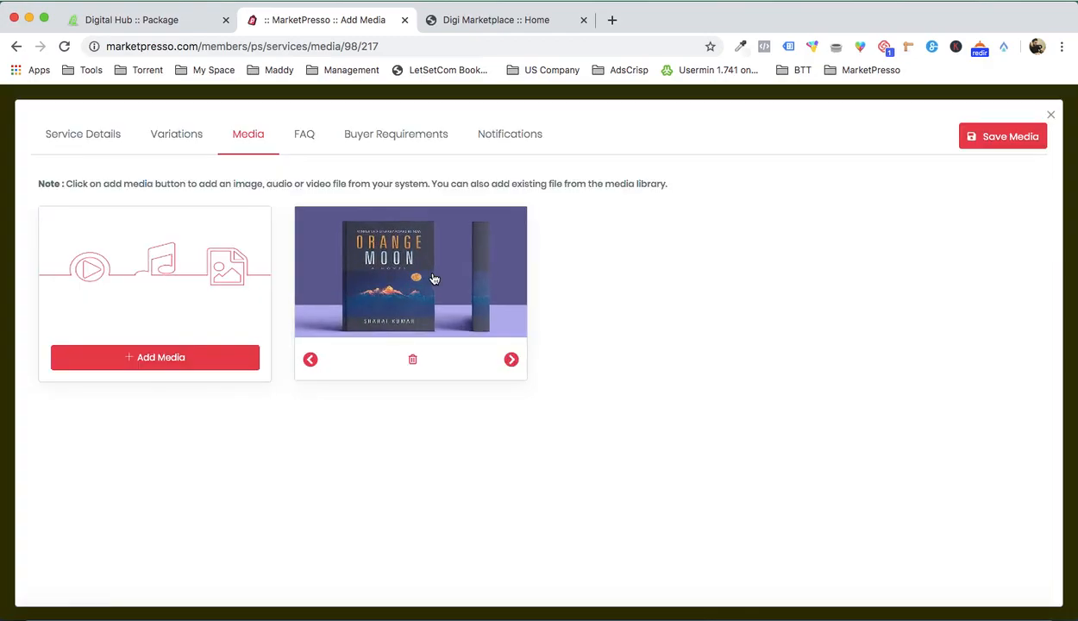
Step: Upload BOOK 1.jpg, BOOK 3.jpg and BOOK 5.jpg to the image library for the service's media
{"action": "left_click", "coordinate": [170, 356]}
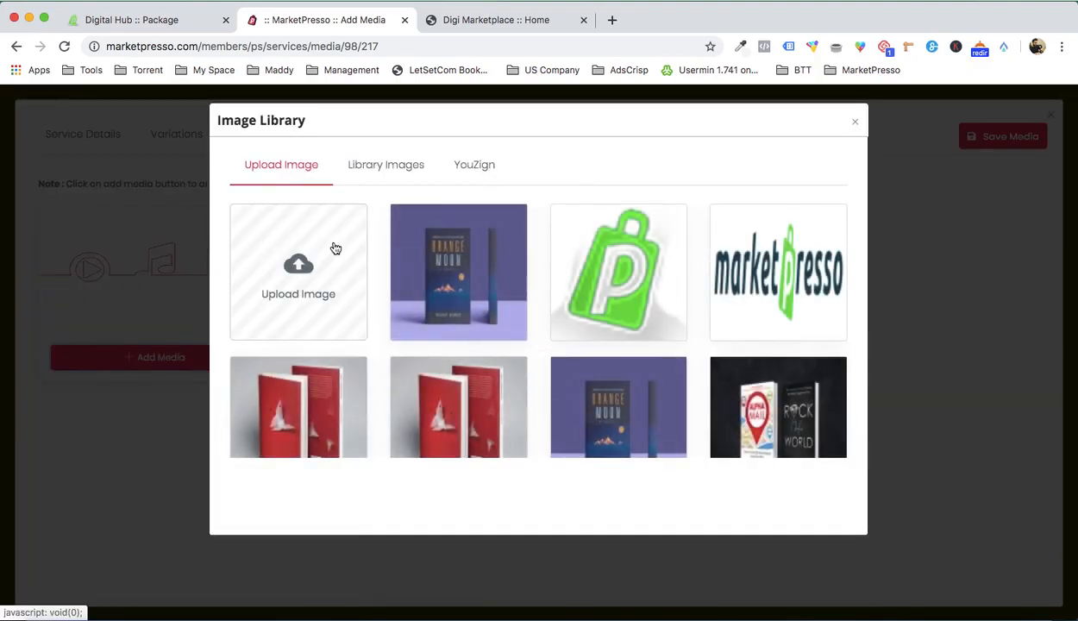
{"action": "left_click", "coordinate": [328, 250]}
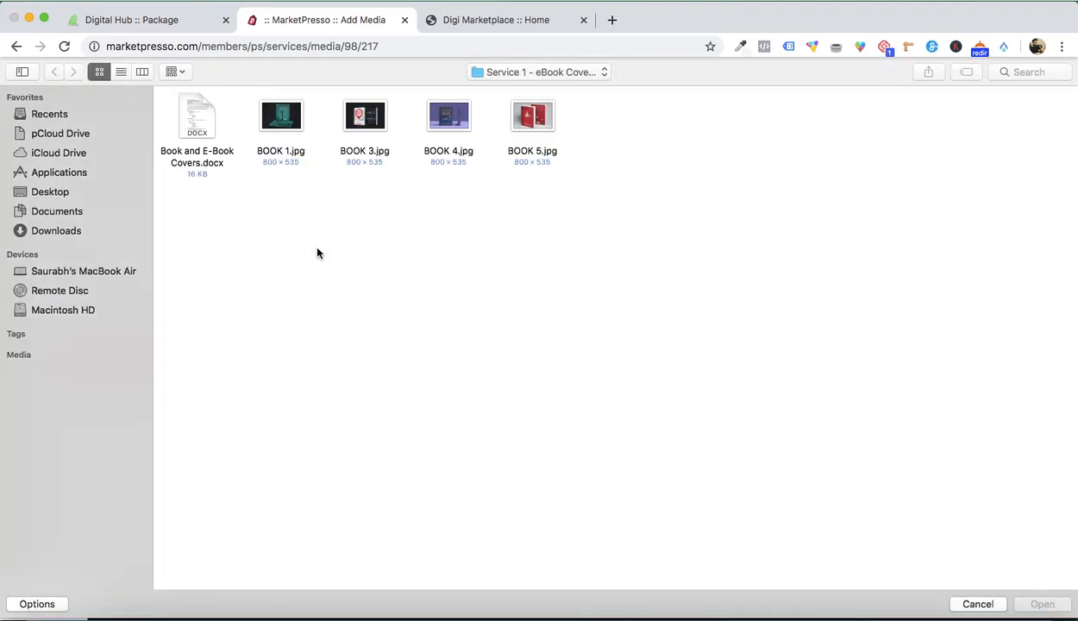
{"action": "double_click", "coordinate": [285, 124]}
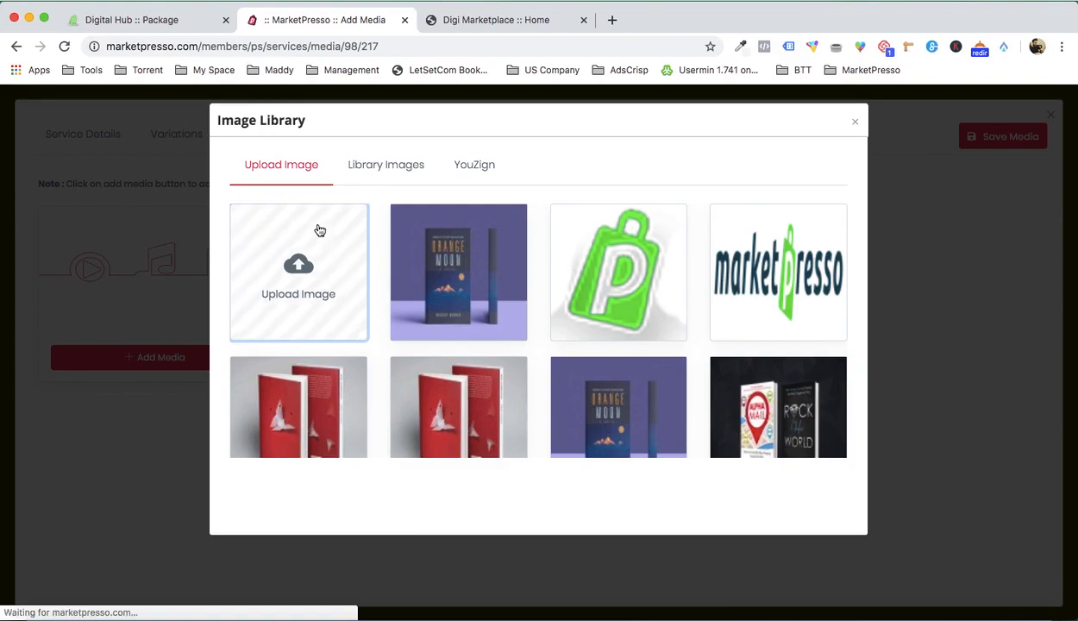
{"action": "left_click", "coordinate": [301, 272]}
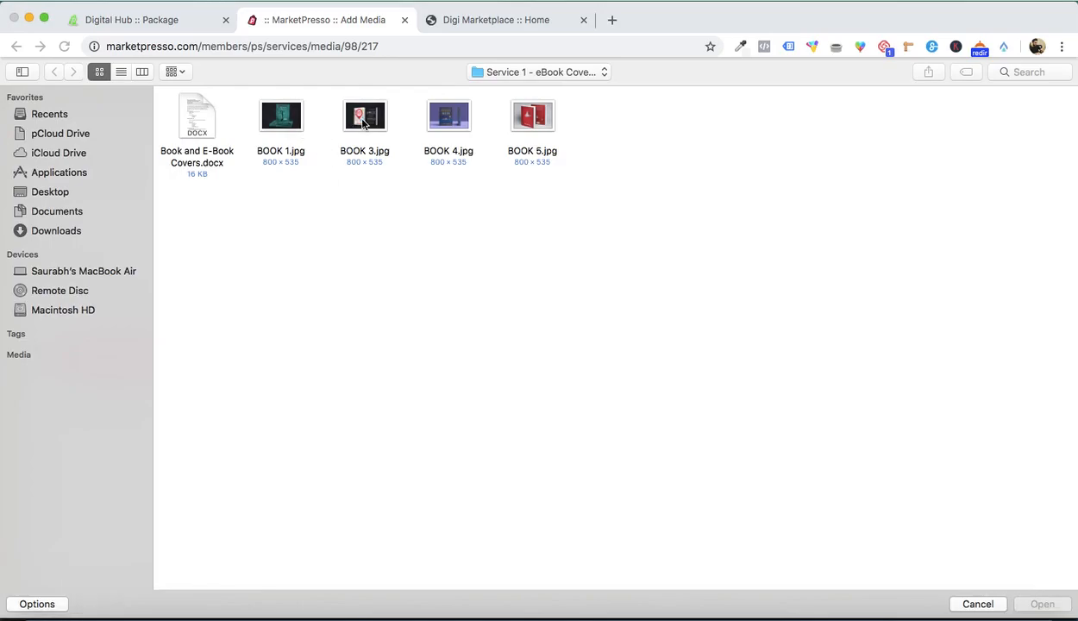
{"action": "double_click", "coordinate": [362, 123]}
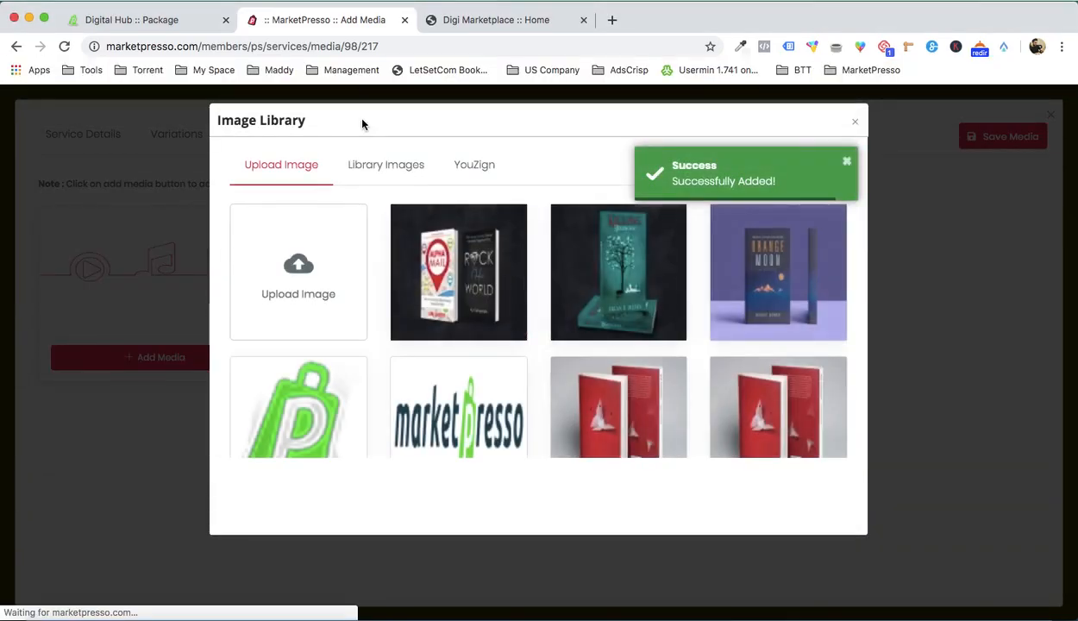
{"action": "left_click", "coordinate": [339, 245]}
{"action": "double_click", "coordinate": [545, 121]}
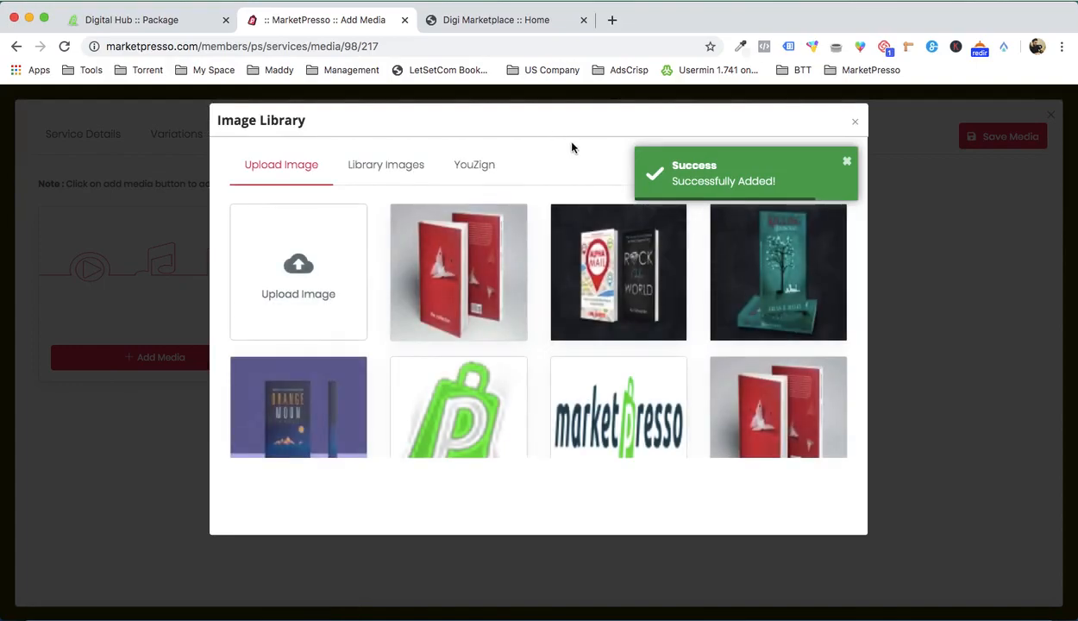
Step: Add the red The Collector, Alpha Mail / Rock Her World and Killing Hemingway book covers to the service's media and save it
{"action": "left_click", "coordinate": [438, 275]}
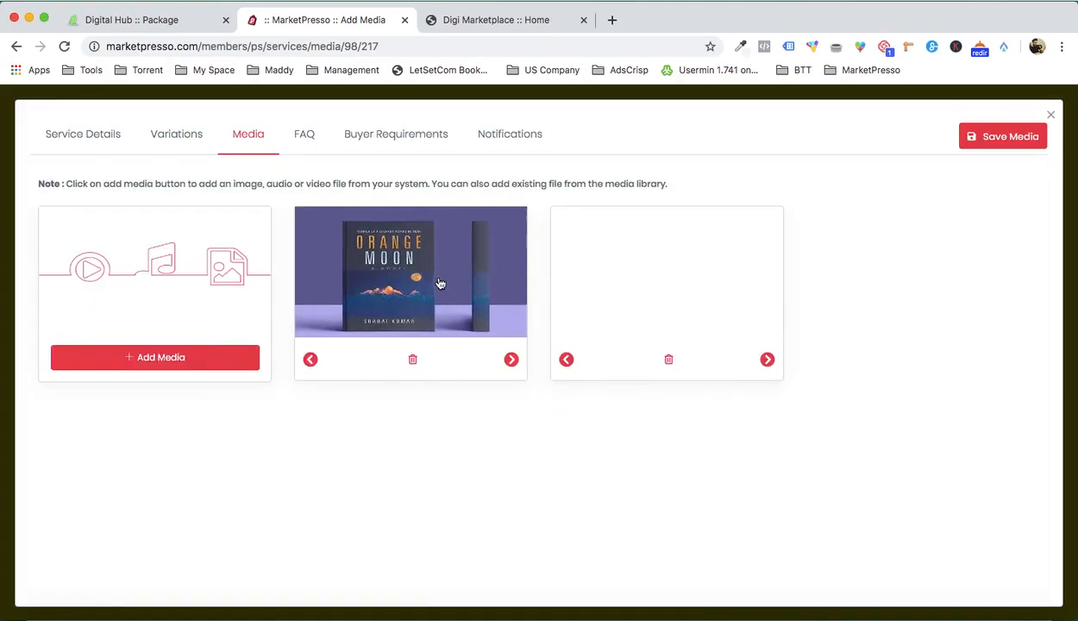
{"action": "left_click", "coordinate": [205, 362]}
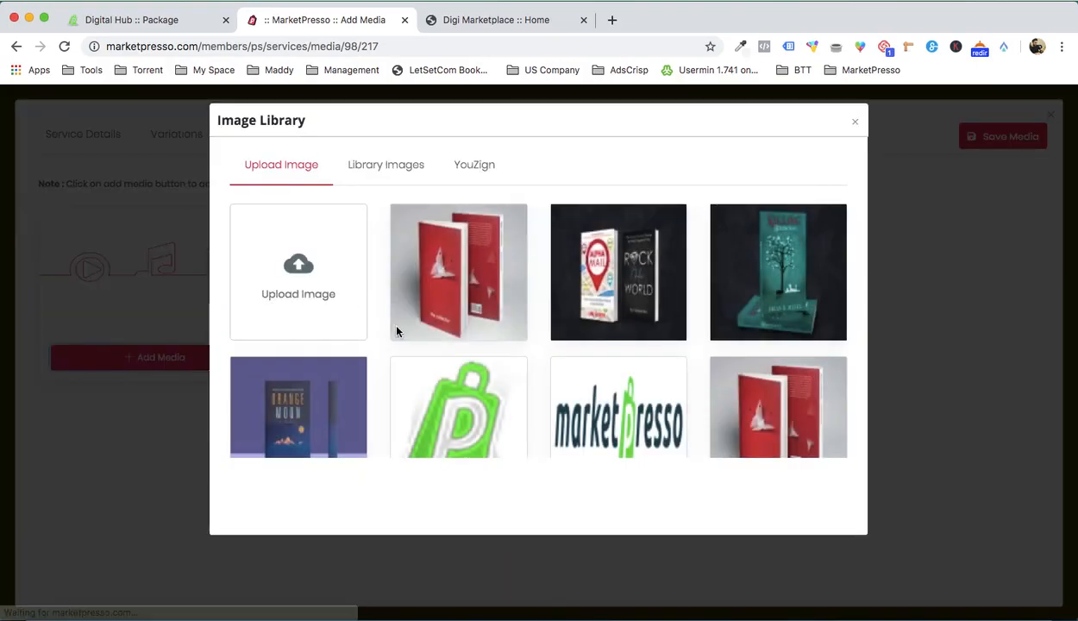
{"action": "left_click", "coordinate": [600, 269]}
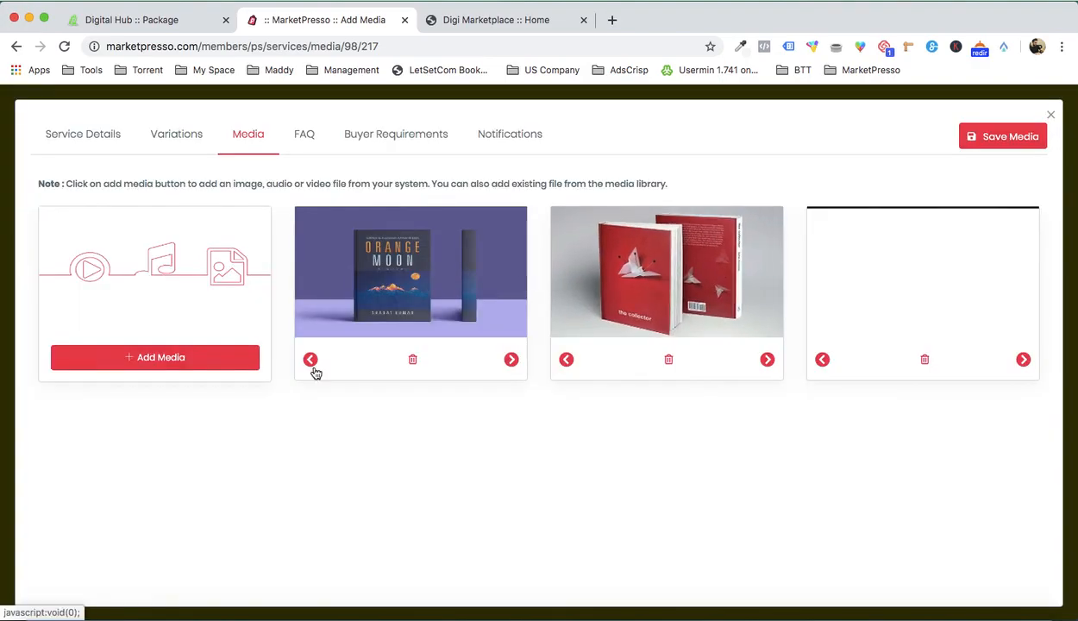
{"action": "left_click", "coordinate": [208, 357]}
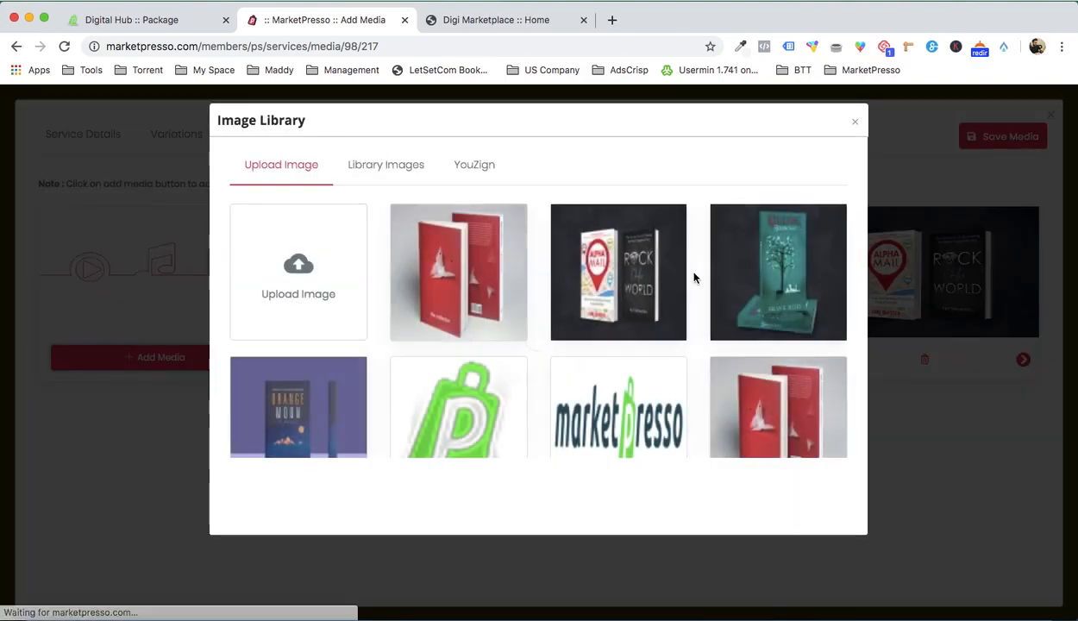
{"action": "left_click", "coordinate": [758, 277]}
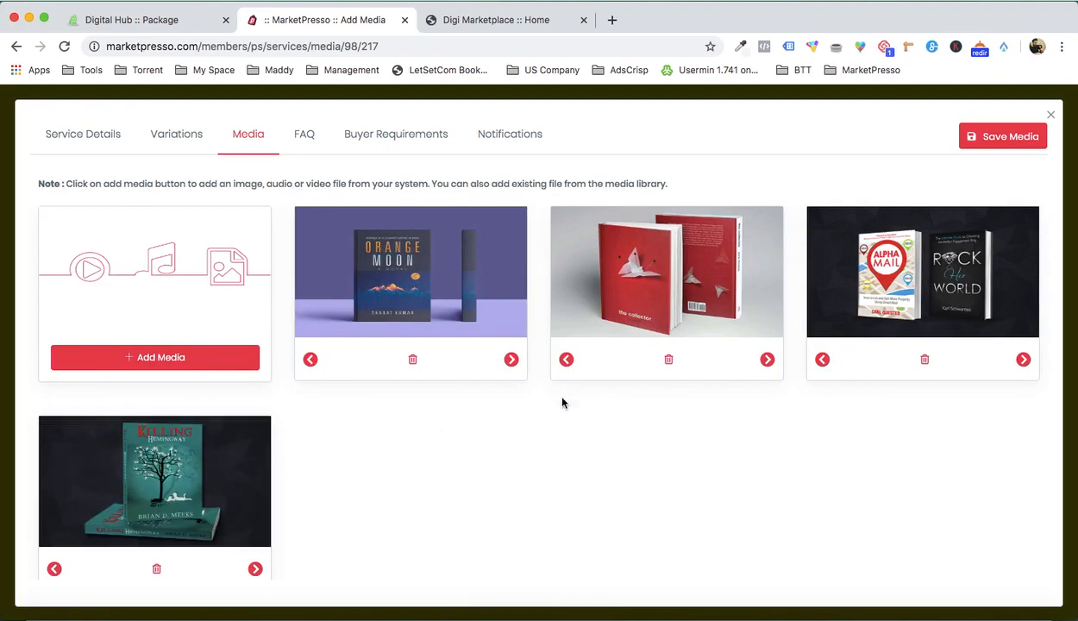
{"action": "left_click", "coordinate": [992, 140]}
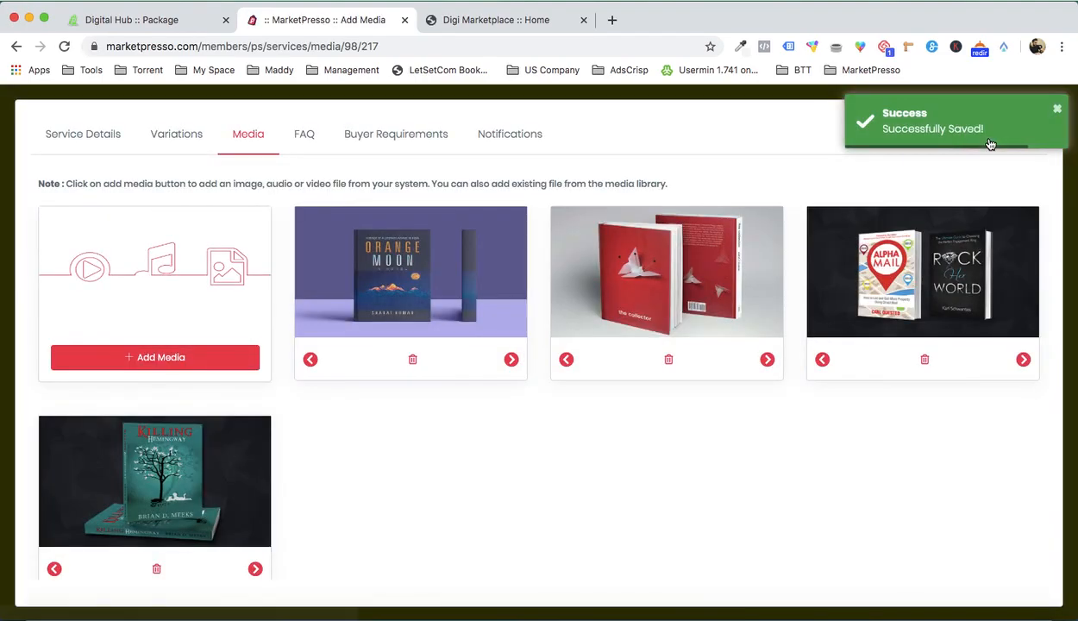
Step: Add a service FAQ titled "FAQ" with the question "How much would be the delivery time?" and answer "3 days", save it and close the service
{"action": "left_click", "coordinate": [304, 138]}
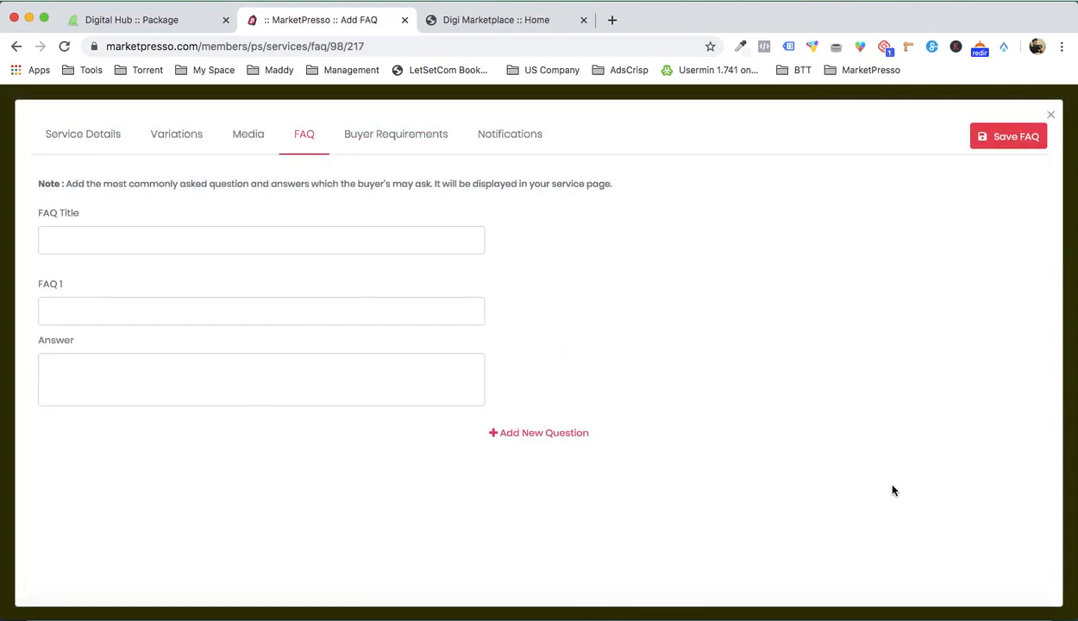
{"action": "left_click", "coordinate": [857, 596]}
{"action": "scroll", "coordinate": [789, 397], "scroll_direction": "down", "scroll_amount": 7}
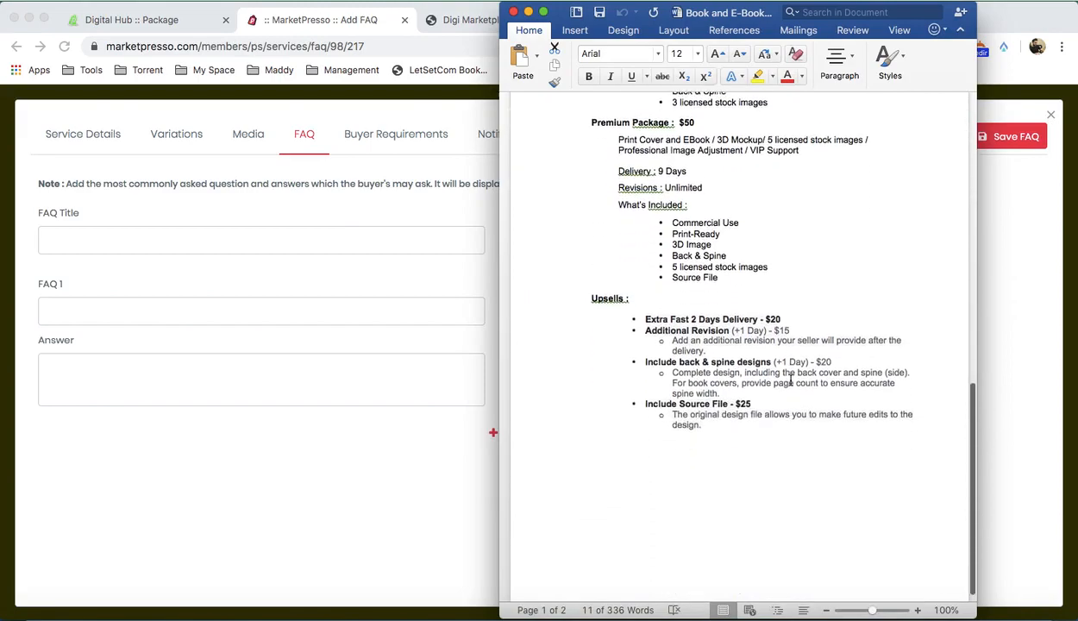
{"action": "scroll", "coordinate": [790, 381], "scroll_direction": "up", "scroll_amount": 10}
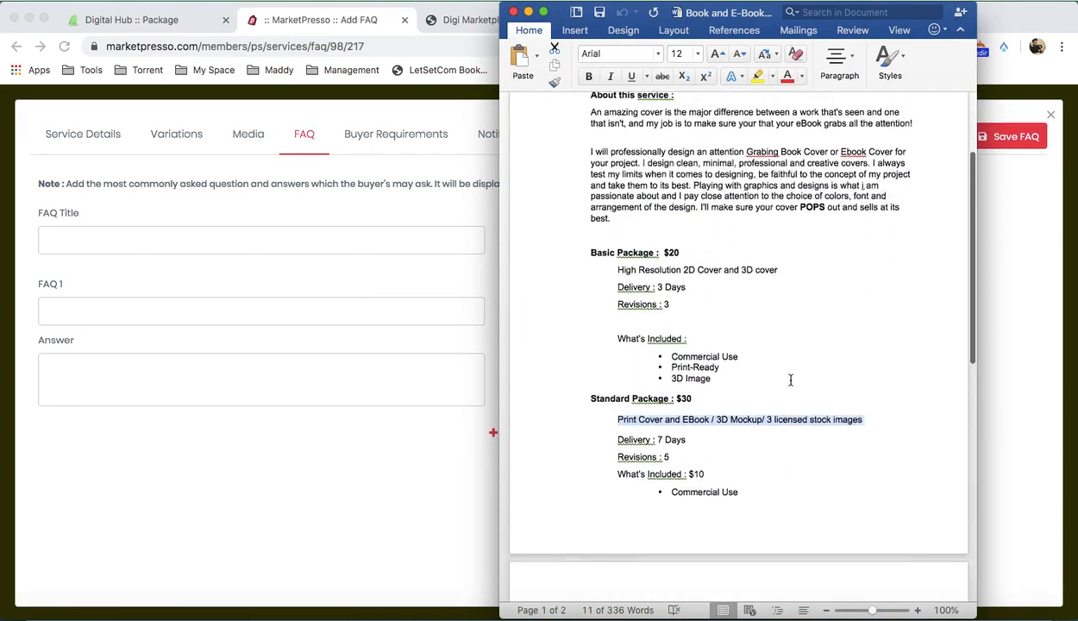
{"action": "left_click", "coordinate": [373, 534]}
{"action": "left_click", "coordinate": [131, 235]}
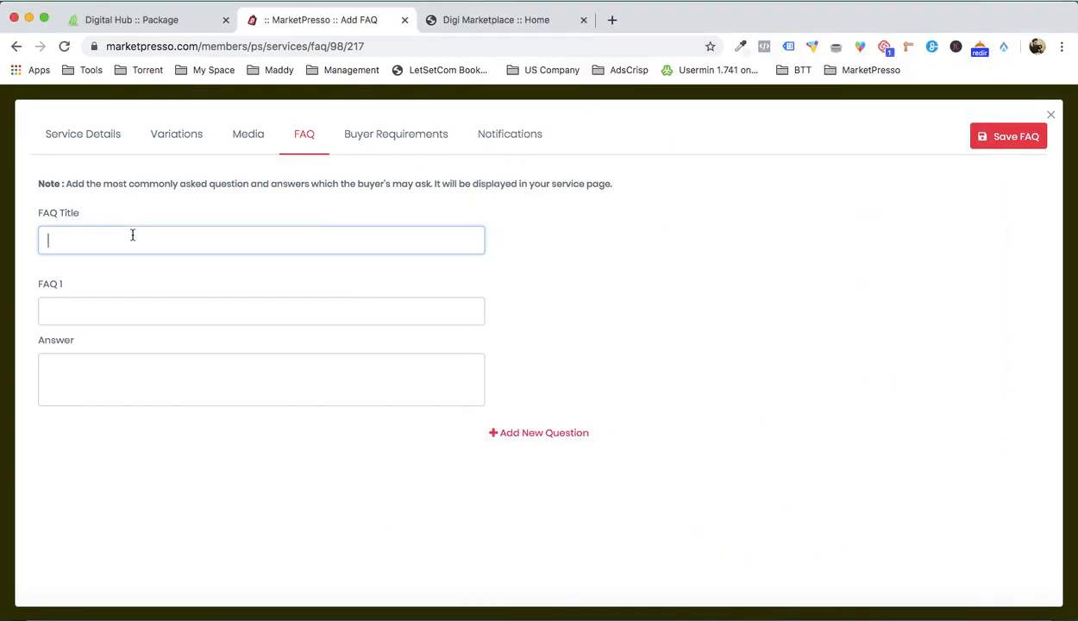
{"action": "left_click", "coordinate": [92, 311]}
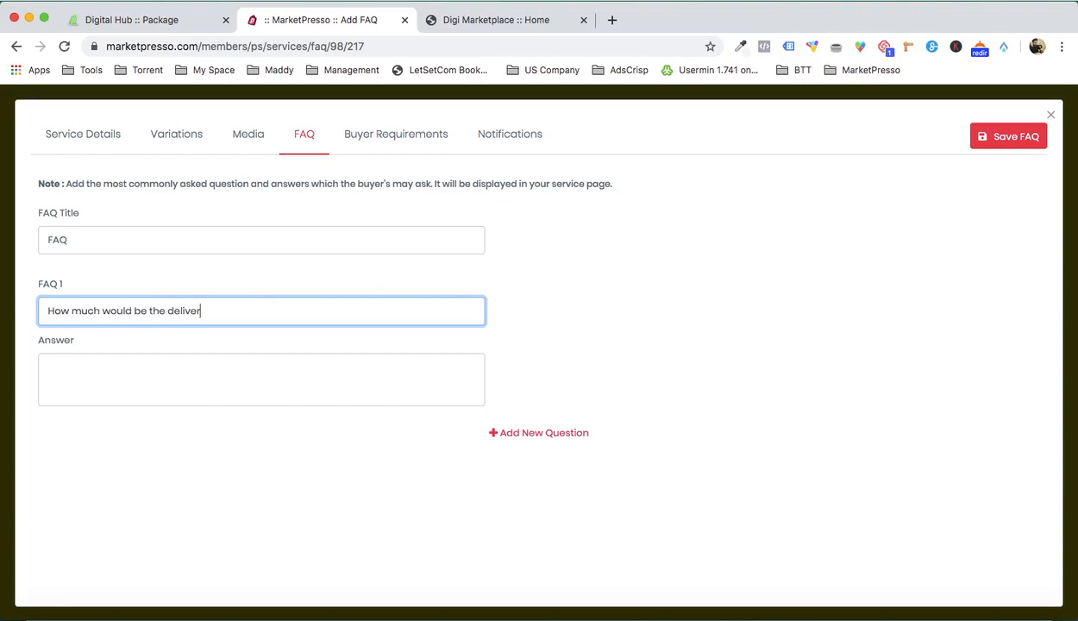
{"action": "left_click", "coordinate": [96, 396]}
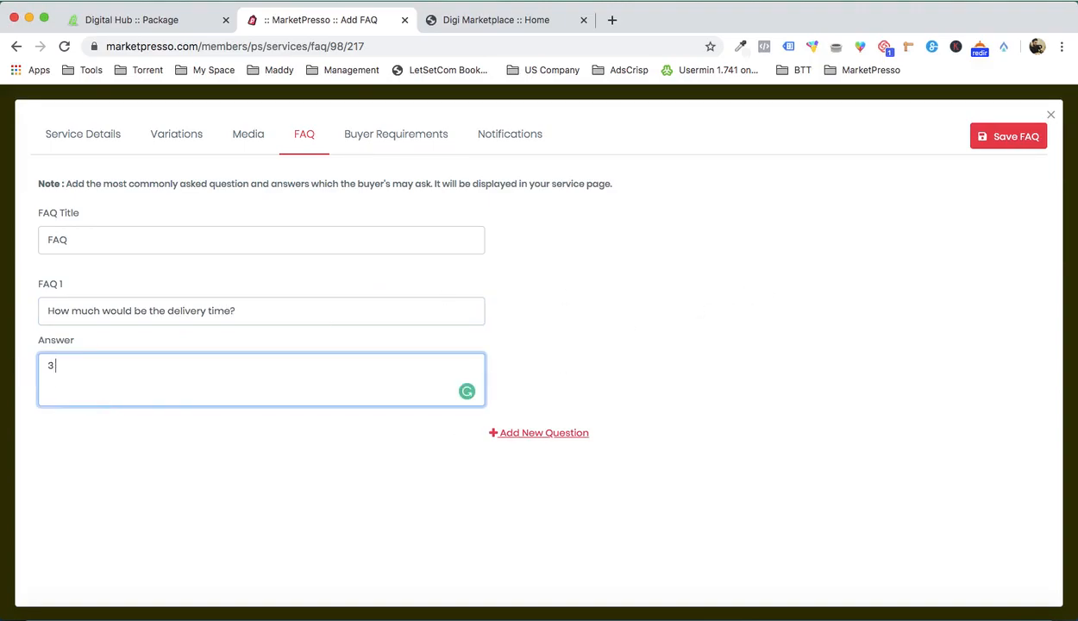
{"action": "left_click", "coordinate": [1007, 136]}
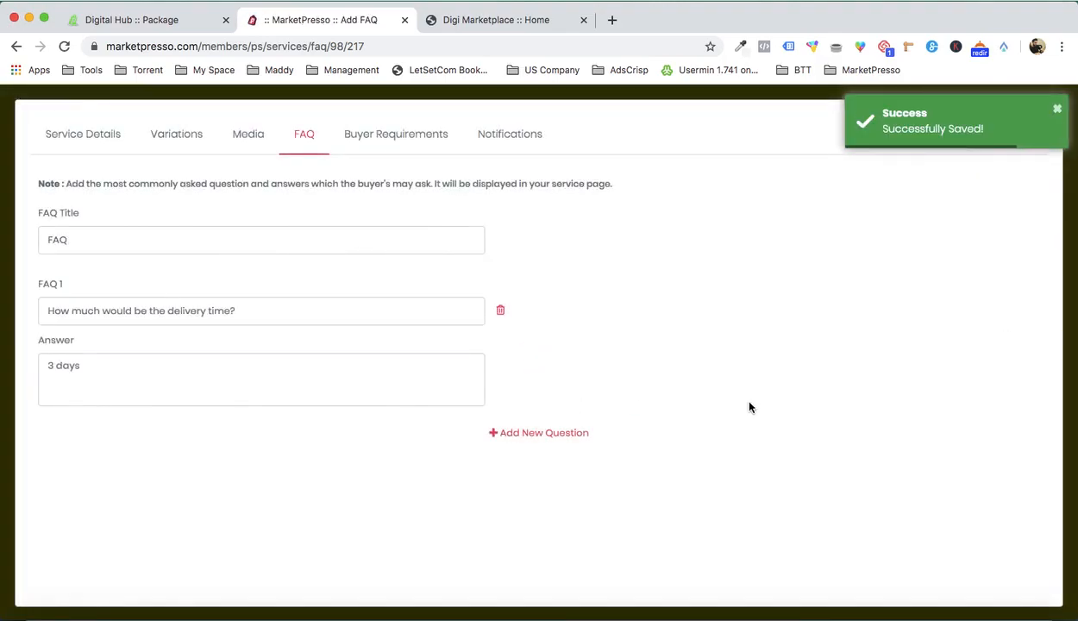
{"action": "left_click", "coordinate": [1058, 113]}
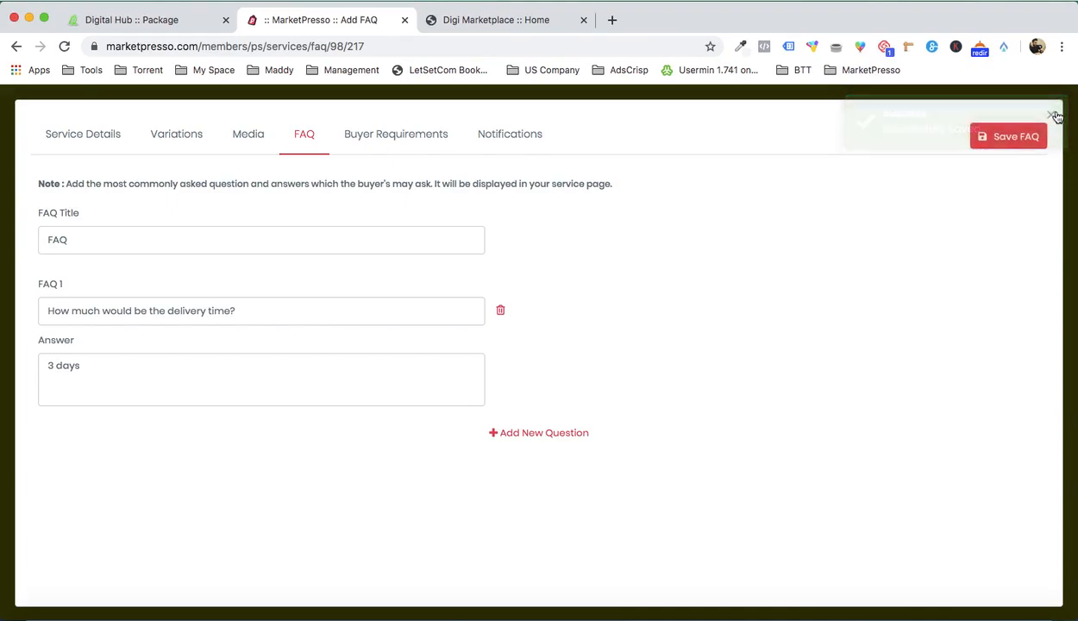
{"action": "left_click", "coordinate": [1054, 115]}
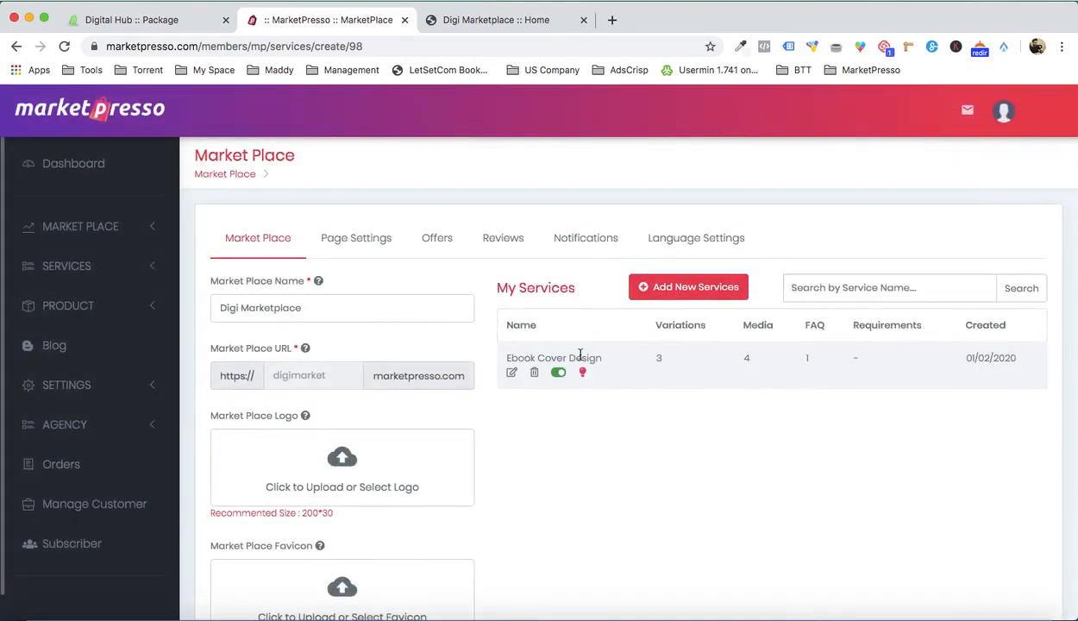
Step: Check the reloaded live marketplace, and activate Ebook Cover Design as a popular service in the My Services list
{"action": "left_click", "coordinate": [520, 24]}
{"action": "key", "text": "super+r"}
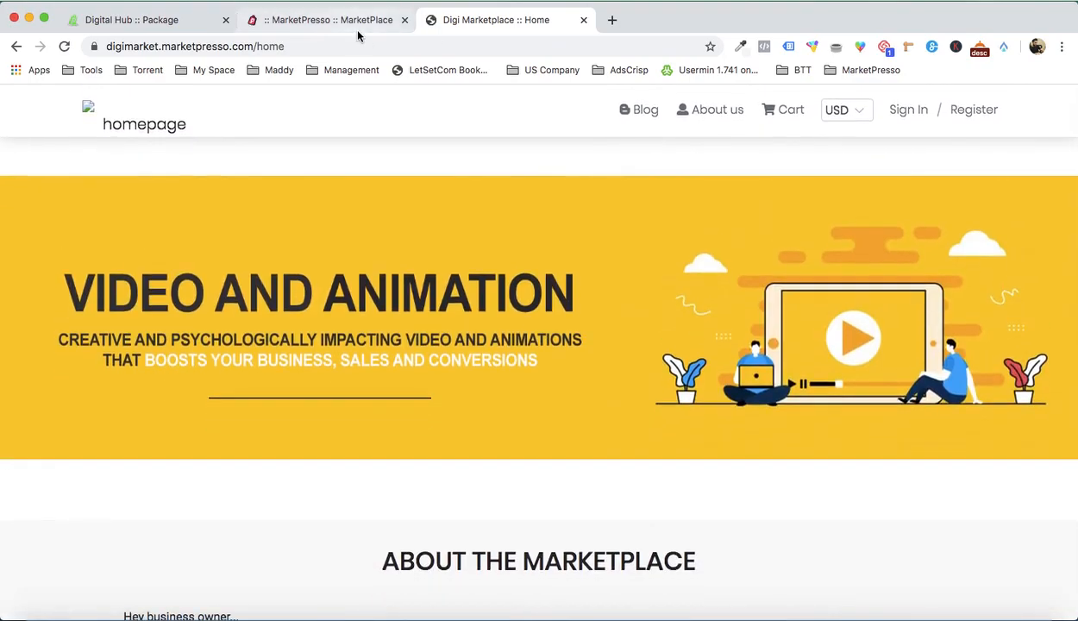
{"action": "left_click", "coordinate": [328, 20]}
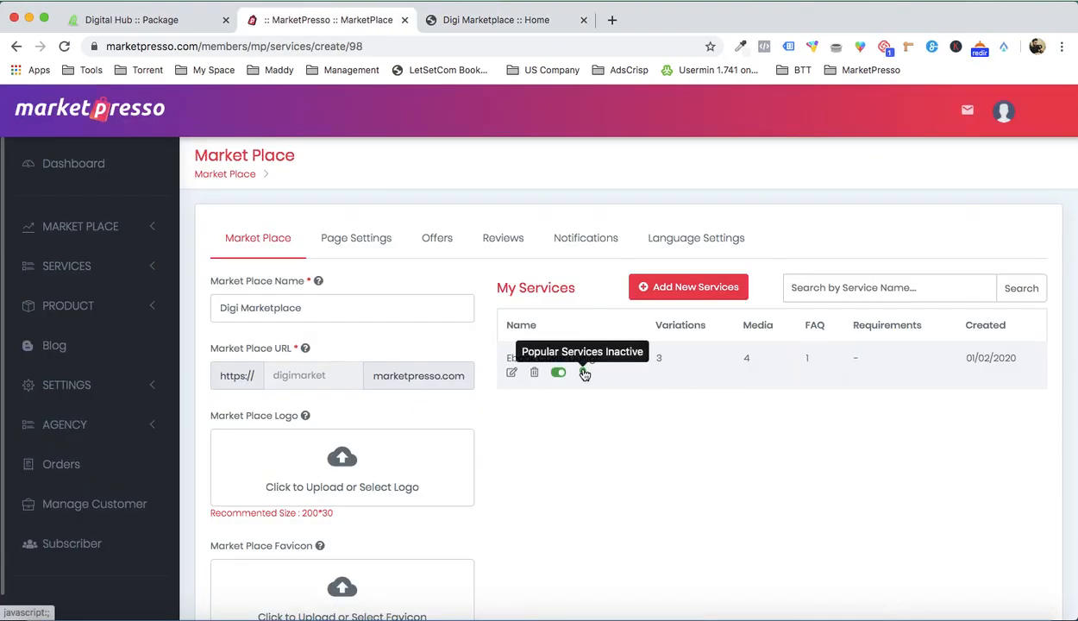
{"action": "left_click", "coordinate": [584, 373]}
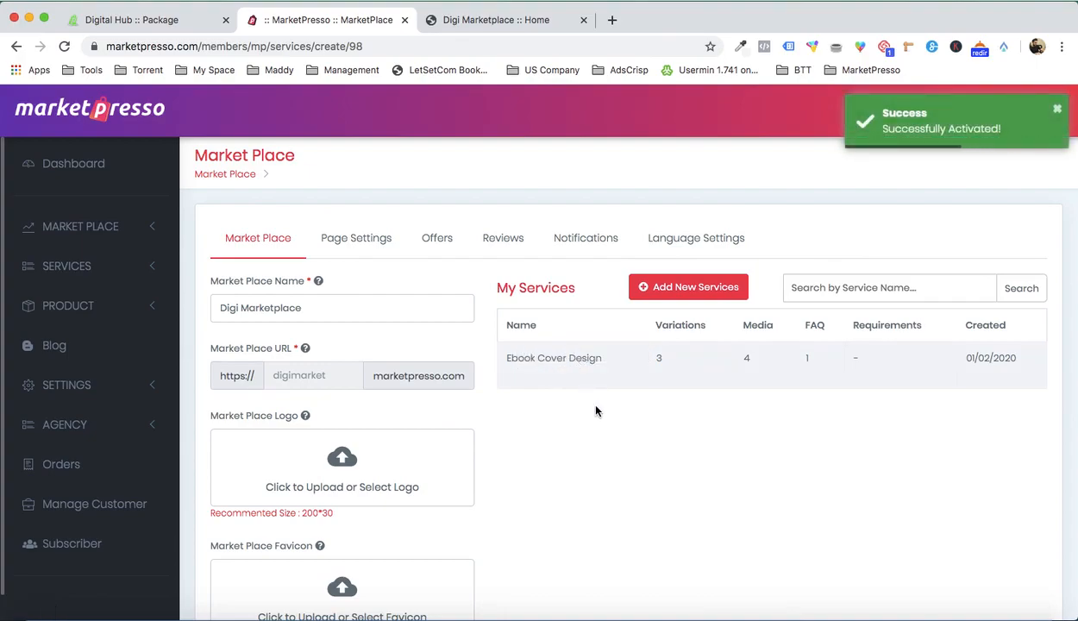
Step: Reload the live Digi Marketplace home page and examine the Ebook Cover Design card under Popular Services
{"action": "left_click", "coordinate": [503, 20]}
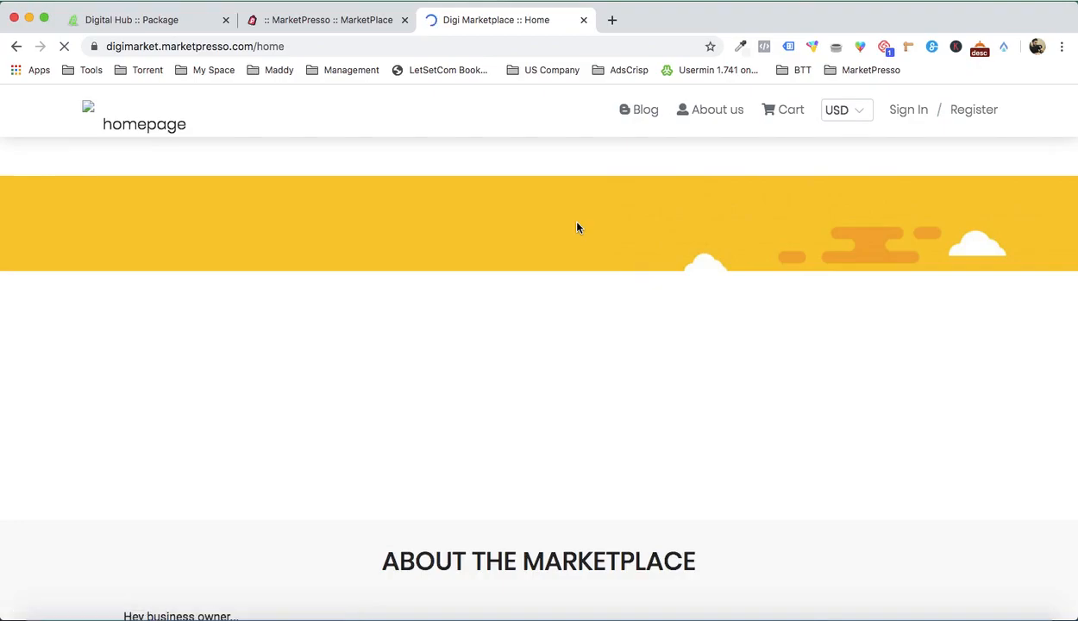
{"action": "scroll", "coordinate": [578, 228], "scroll_direction": "down", "scroll_amount": 8}
{"action": "scroll", "coordinate": [578, 227], "scroll_direction": "down", "scroll_amount": 4}
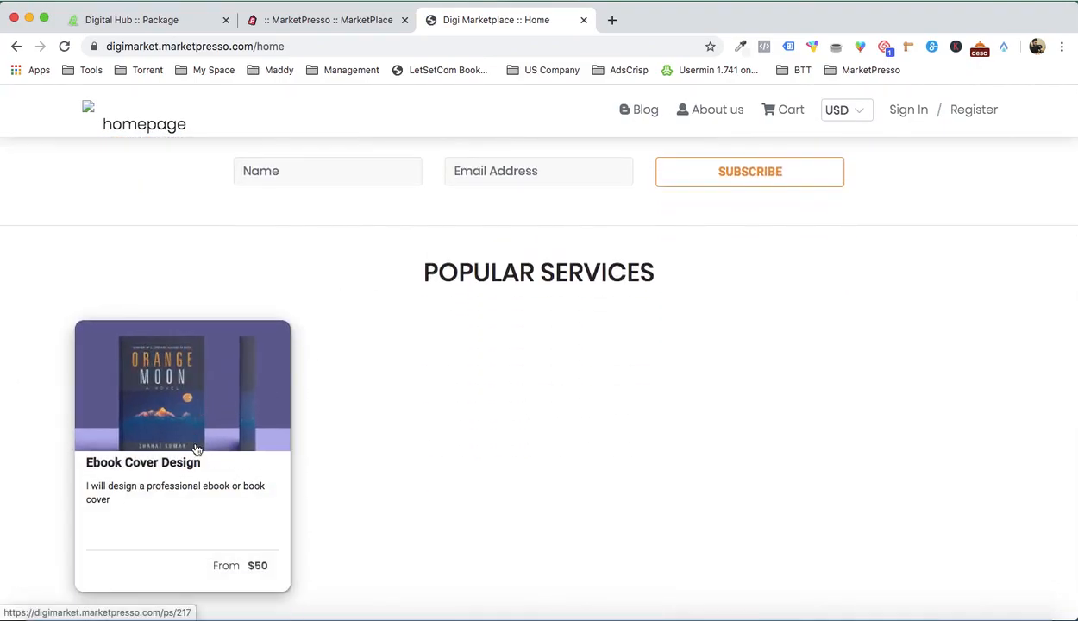
{"action": "scroll", "coordinate": [196, 449], "scroll_direction": "down", "scroll_amount": 1}
{"action": "scroll", "coordinate": [411, 439], "scroll_direction": "up", "scroll_amount": 3}
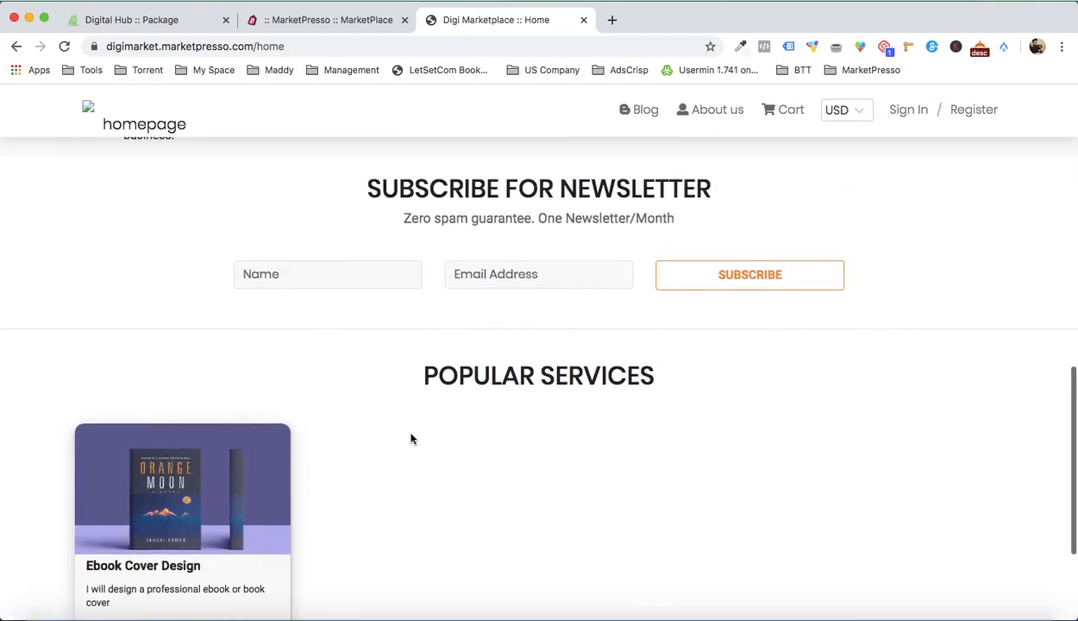
{"action": "scroll", "coordinate": [411, 439], "scroll_direction": "down", "scroll_amount": 1}
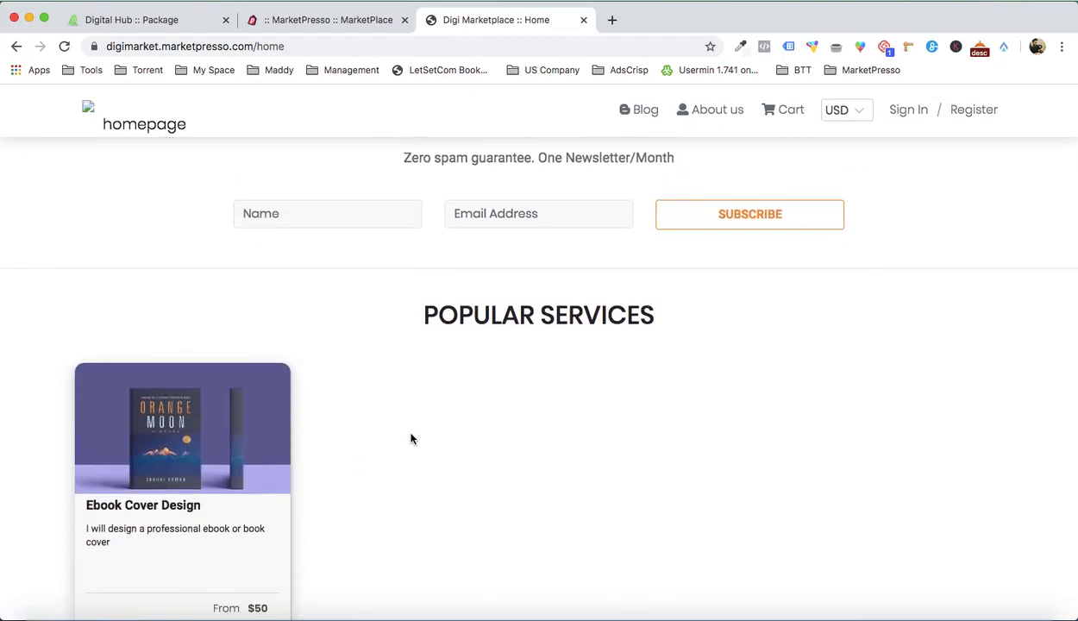
{"action": "scroll", "coordinate": [411, 439], "scroll_direction": "down", "scroll_amount": 2}
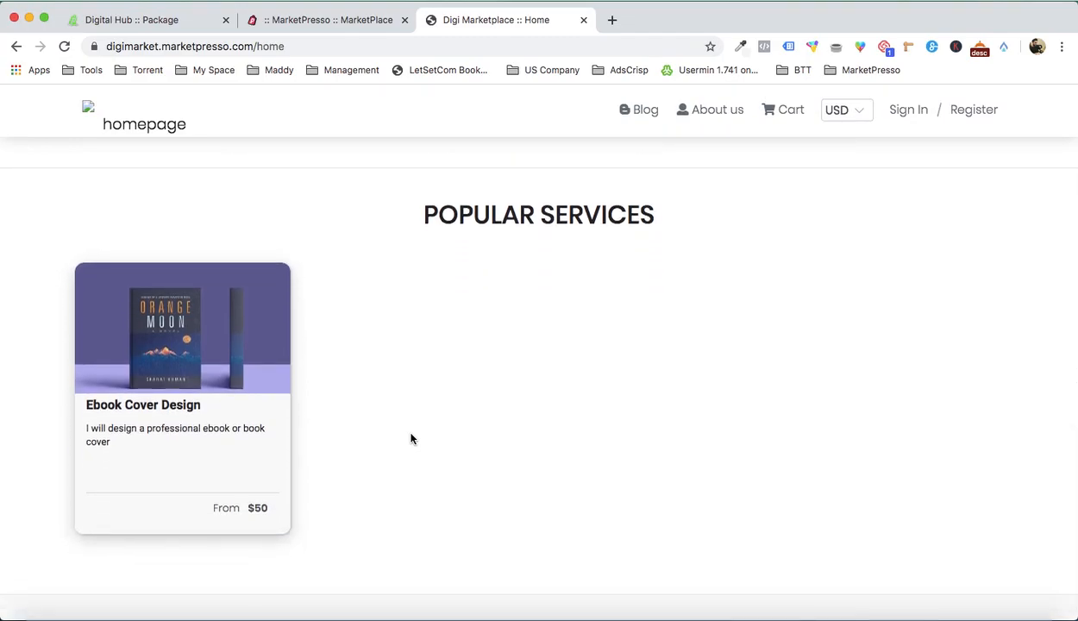
{"action": "scroll", "coordinate": [410, 439], "scroll_direction": "down", "scroll_amount": 1}
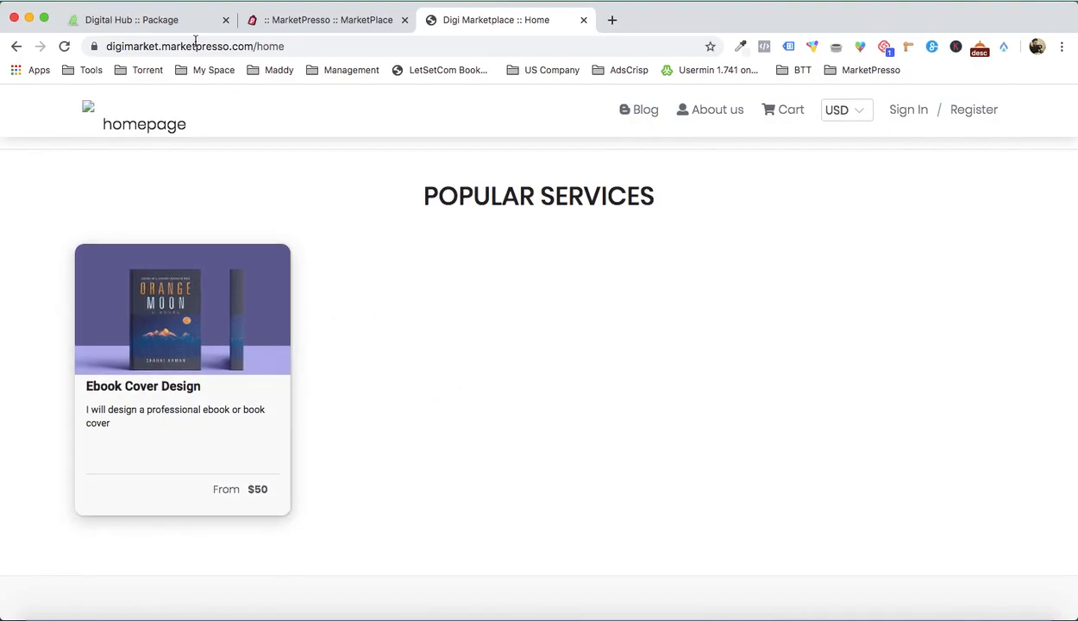
Step: Open the Digital Hub marketplace home page and examine how its popular service cards and ribbons are presented
{"action": "left_click", "coordinate": [162, 20]}
{"action": "left_click", "coordinate": [97, 112]}
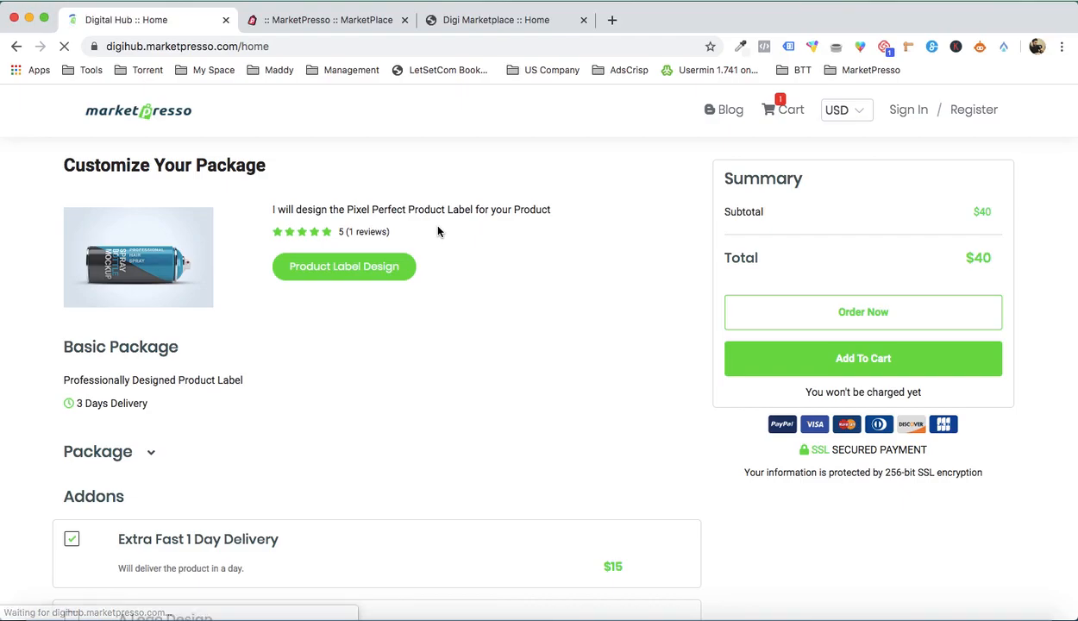
{"action": "scroll", "coordinate": [462, 301], "scroll_direction": "down", "scroll_amount": 15}
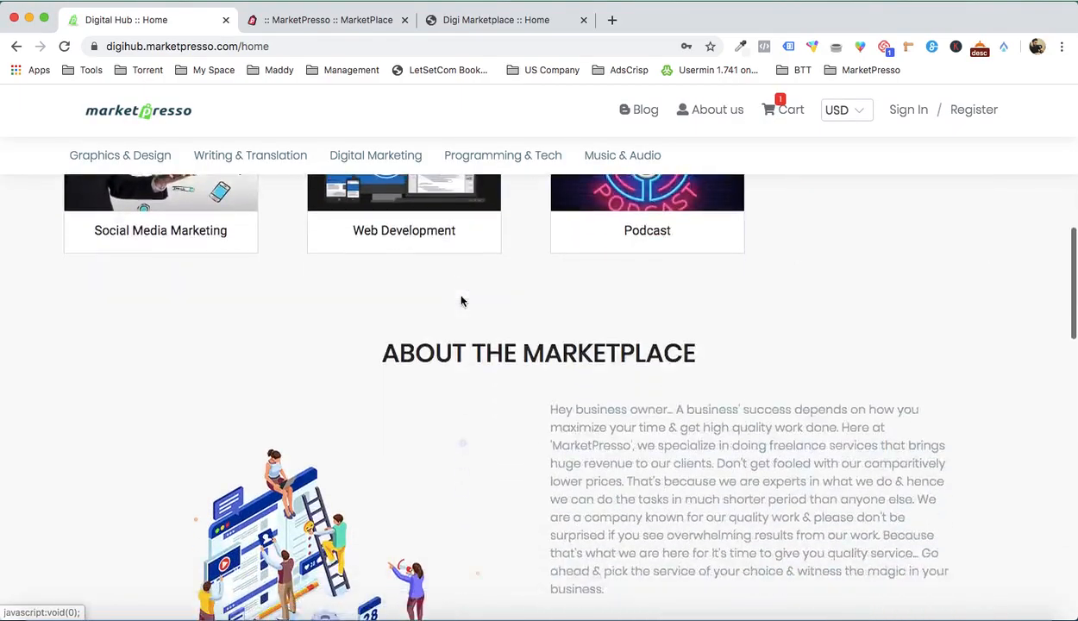
{"action": "scroll", "coordinate": [461, 300], "scroll_direction": "up", "scroll_amount": 2}
{"action": "scroll", "coordinate": [669, 314], "scroll_direction": "down", "scroll_amount": 4}
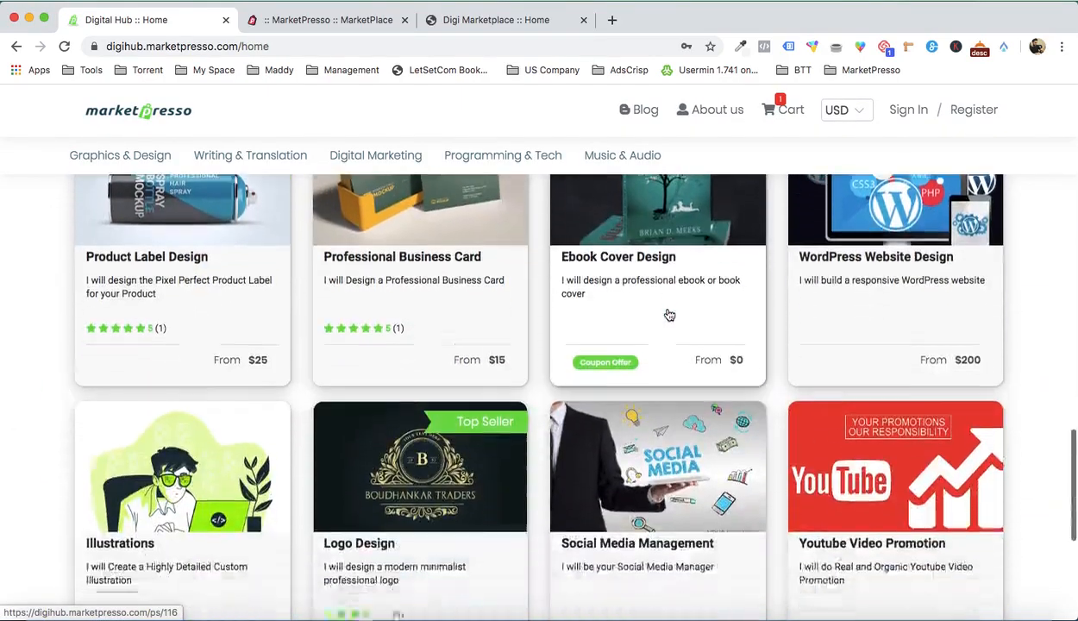
{"action": "scroll", "coordinate": [775, 496], "scroll_direction": "down", "scroll_amount": 4}
{"action": "scroll", "coordinate": [775, 496], "scroll_direction": "up", "scroll_amount": 9}
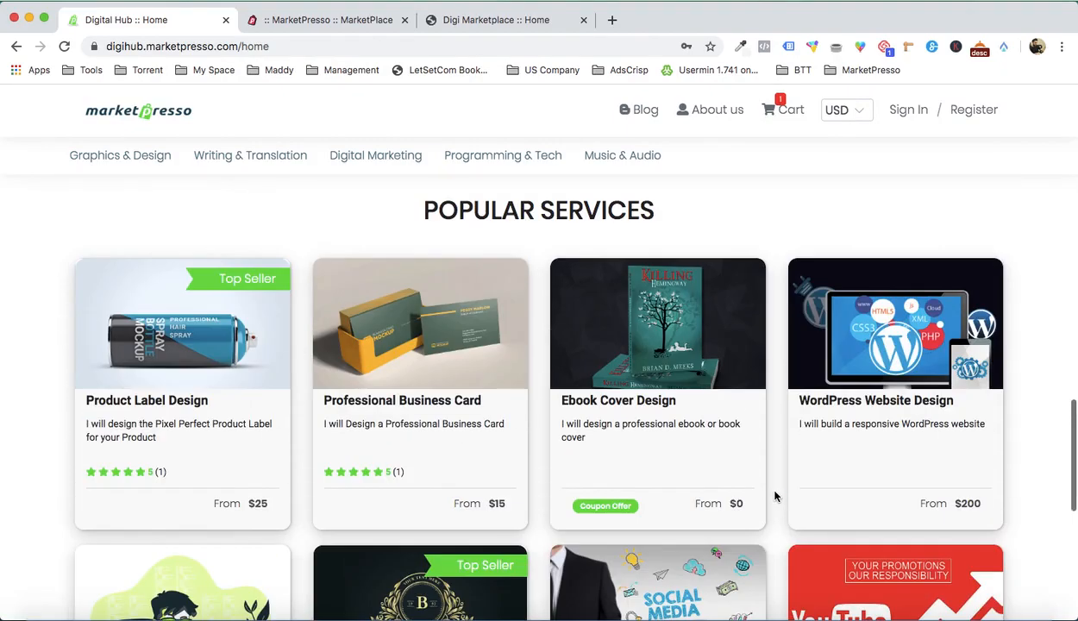
{"action": "scroll", "coordinate": [559, 424], "scroll_direction": "down", "scroll_amount": 2}
{"action": "scroll", "coordinate": [560, 424], "scroll_direction": "up", "scroll_amount": 2}
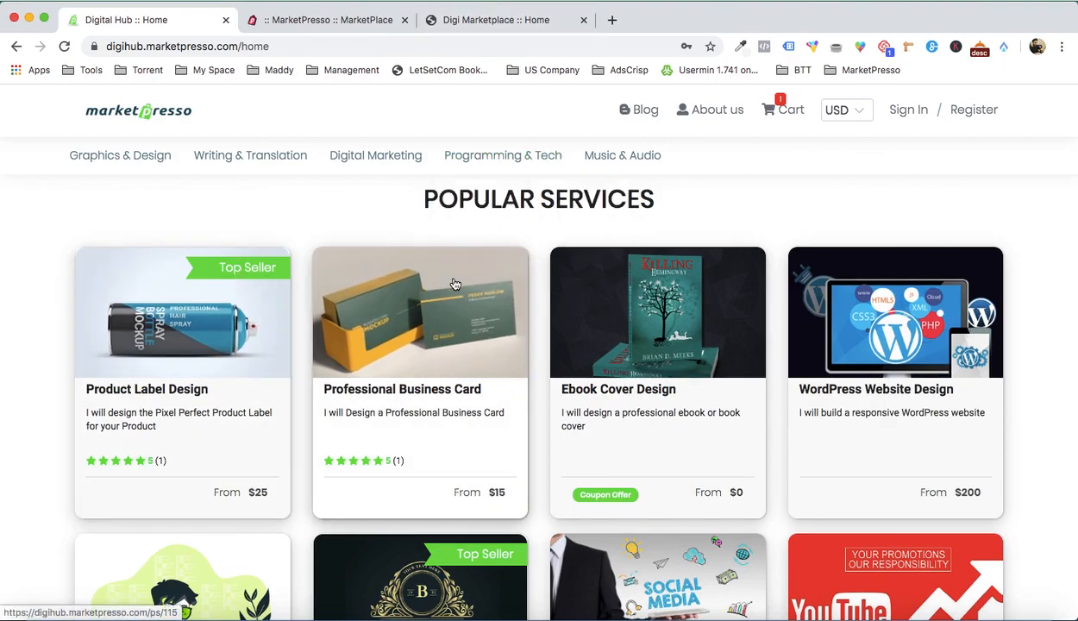
Step: Set the Ebook Cover Design service's ribbon text to "Top Seller", save the service and reload the live Digi Marketplace page
{"action": "left_click", "coordinate": [500, 22]}
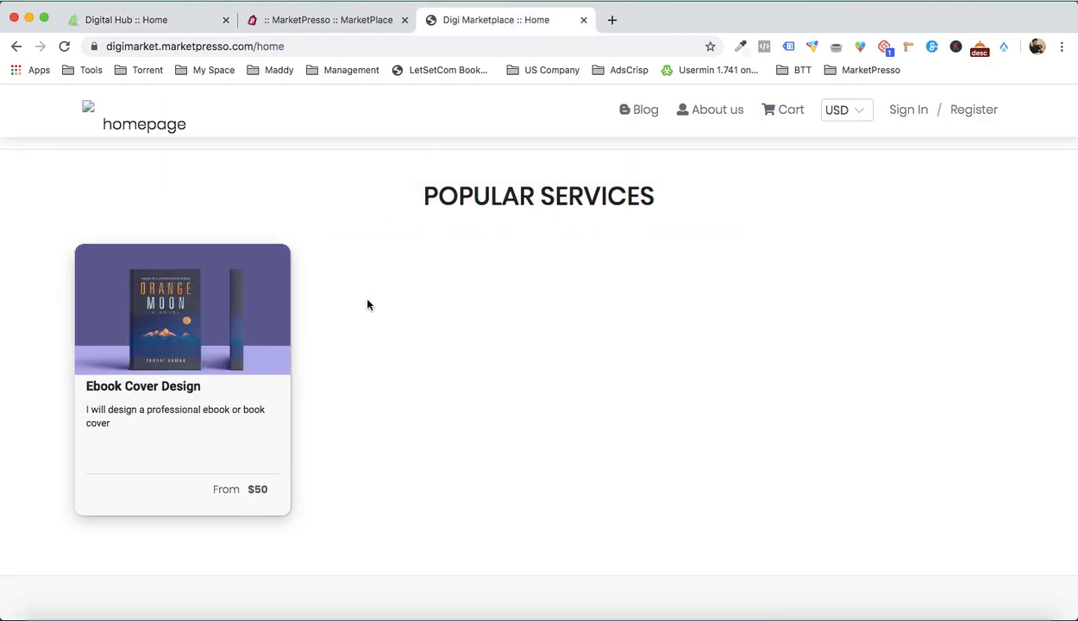
{"action": "left_click", "coordinate": [337, 26]}
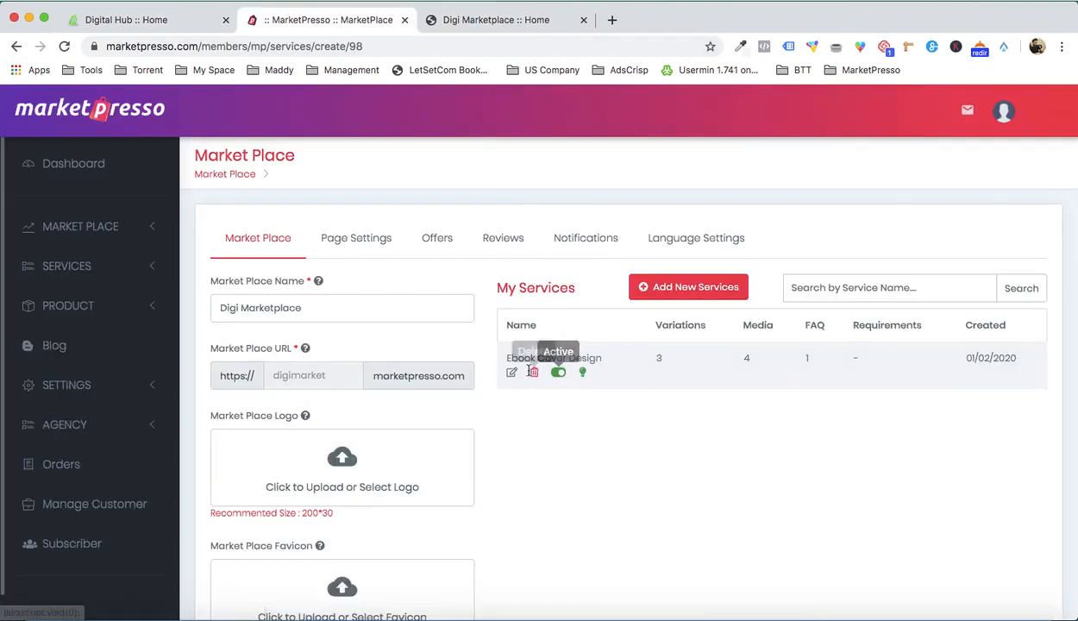
{"action": "left_click", "coordinate": [514, 377]}
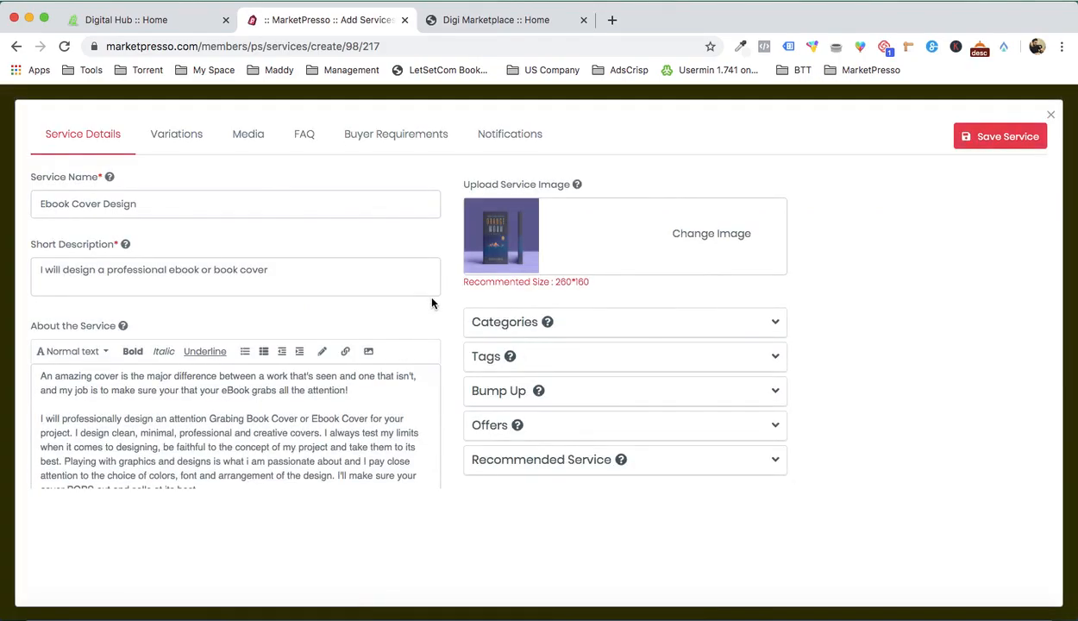
{"action": "scroll", "coordinate": [432, 302], "scroll_direction": "down", "scroll_amount": 5}
{"action": "left_click", "coordinate": [138, 342]}
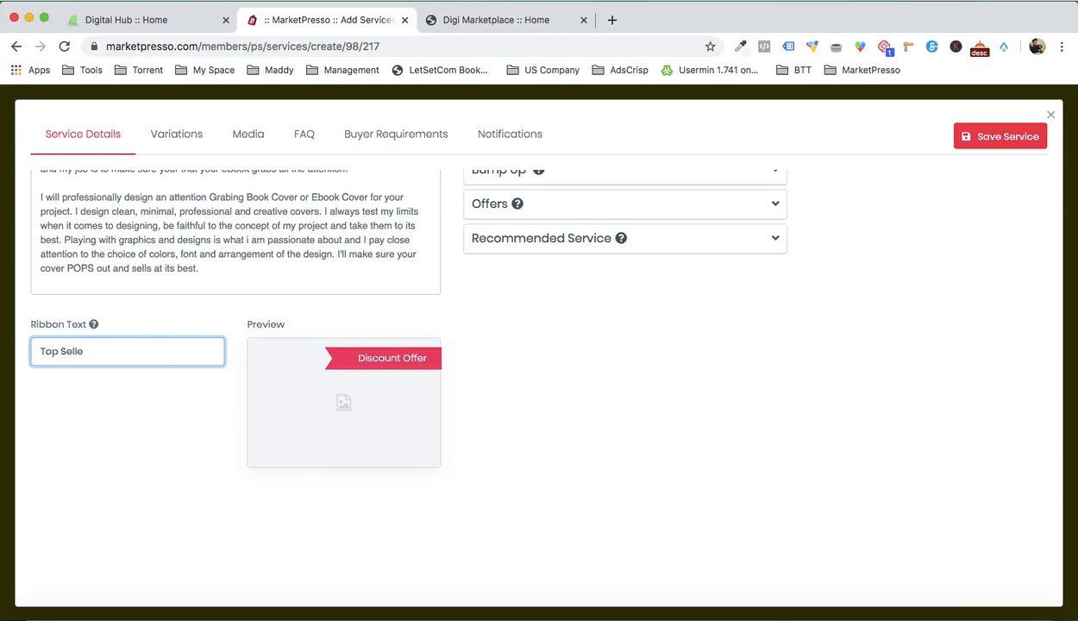
{"action": "left_click", "coordinate": [600, 403]}
{"action": "left_click", "coordinate": [1004, 138]}
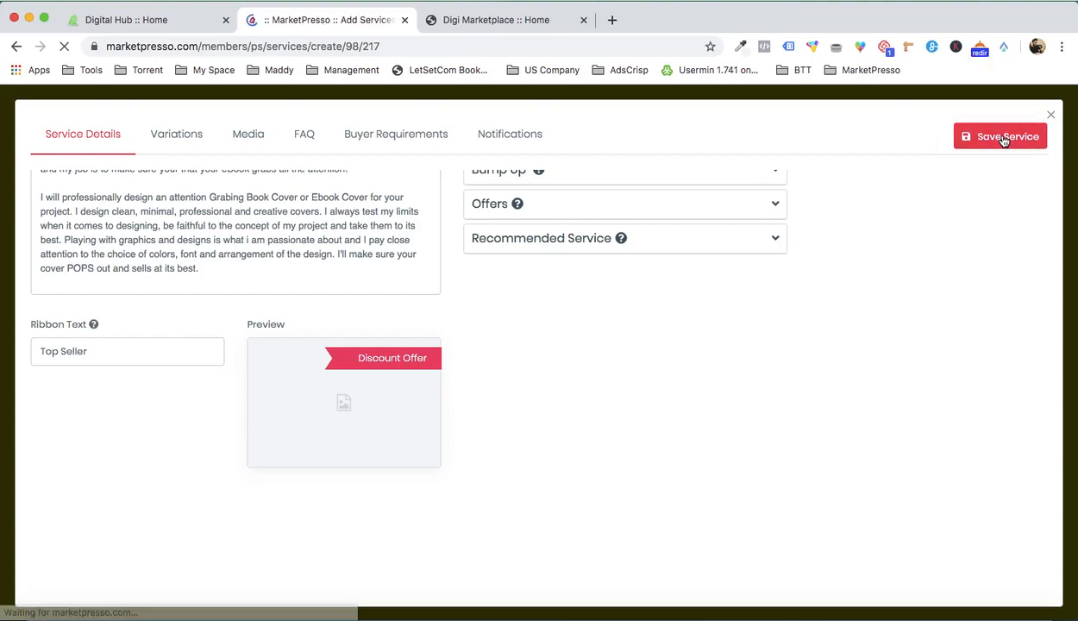
{"action": "left_click", "coordinate": [498, 19]}
{"action": "key", "text": "super+r"}
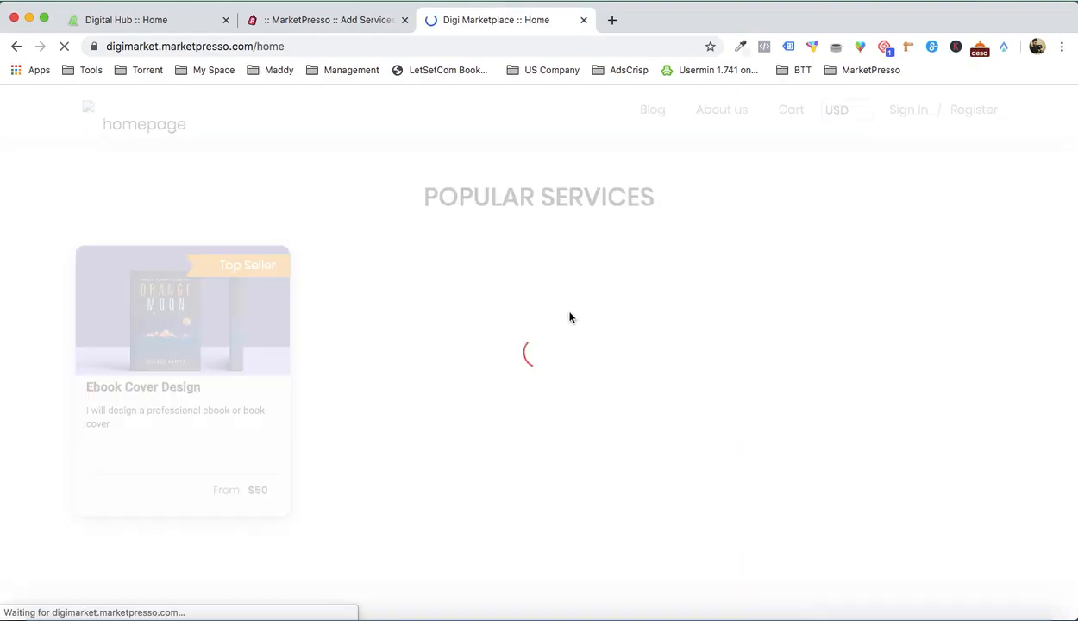
Step: Examine the Ebook Cover Design card and its ribbon on the reloaded live Digi Marketplace home page
{"action": "scroll", "coordinate": [452, 293], "scroll_direction": "up", "scroll_amount": 4}
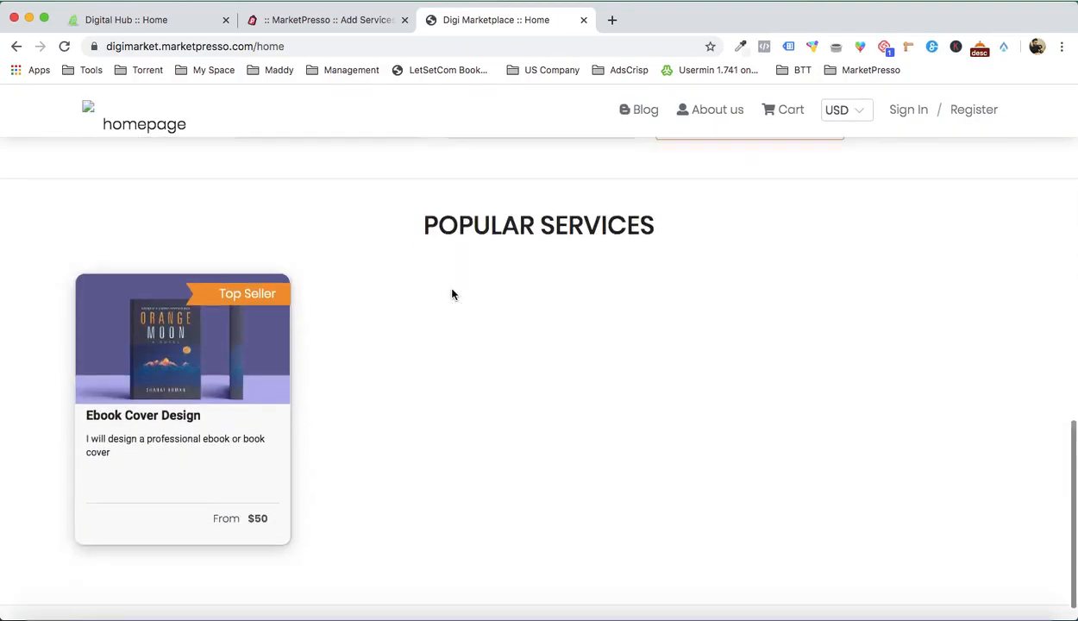
{"action": "scroll", "coordinate": [452, 293], "scroll_direction": "down", "scroll_amount": 2}
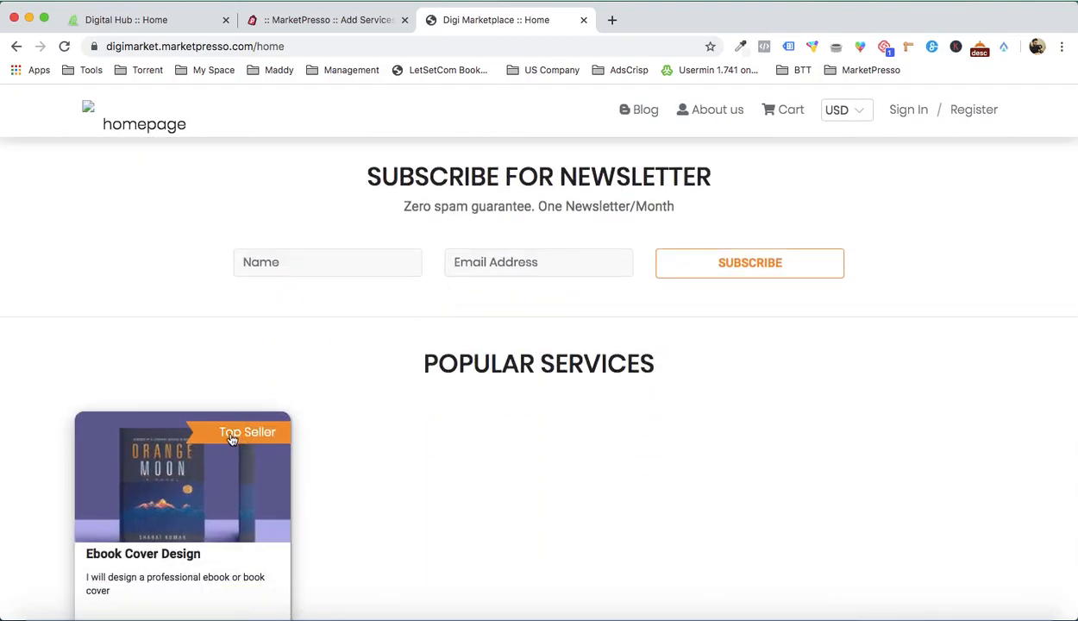
{"action": "scroll", "coordinate": [357, 429], "scroll_direction": "up", "scroll_amount": 10}
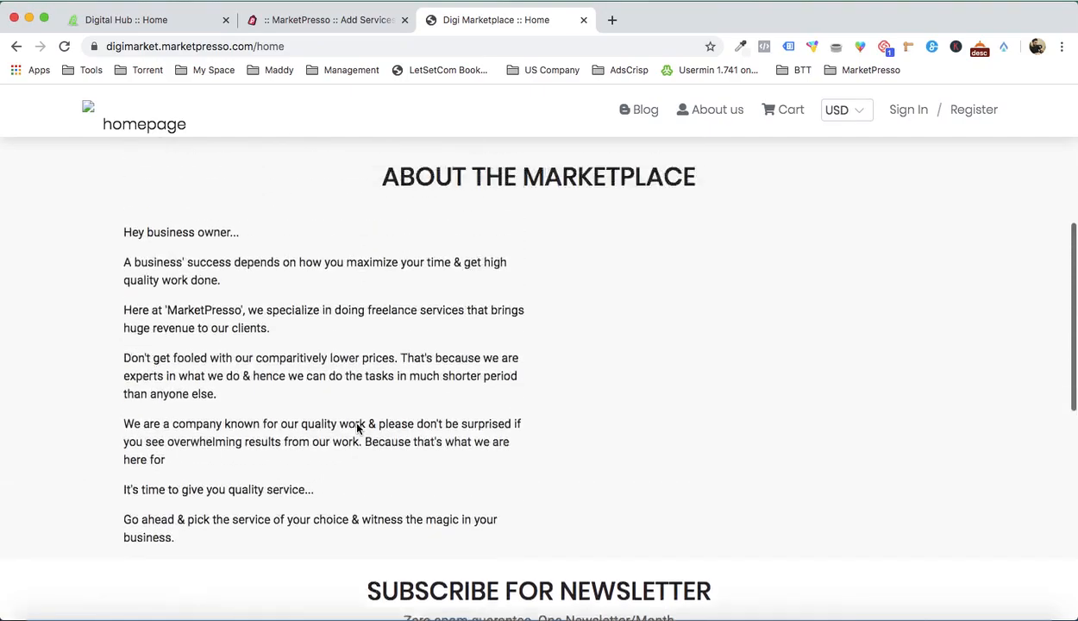
{"action": "scroll", "coordinate": [357, 429], "scroll_direction": "down", "scroll_amount": 1}
Step: Close the service editor, open the marketplace's category settings, and check how the Digital Hub site presents its category menu
{"action": "left_click", "coordinate": [323, 21]}
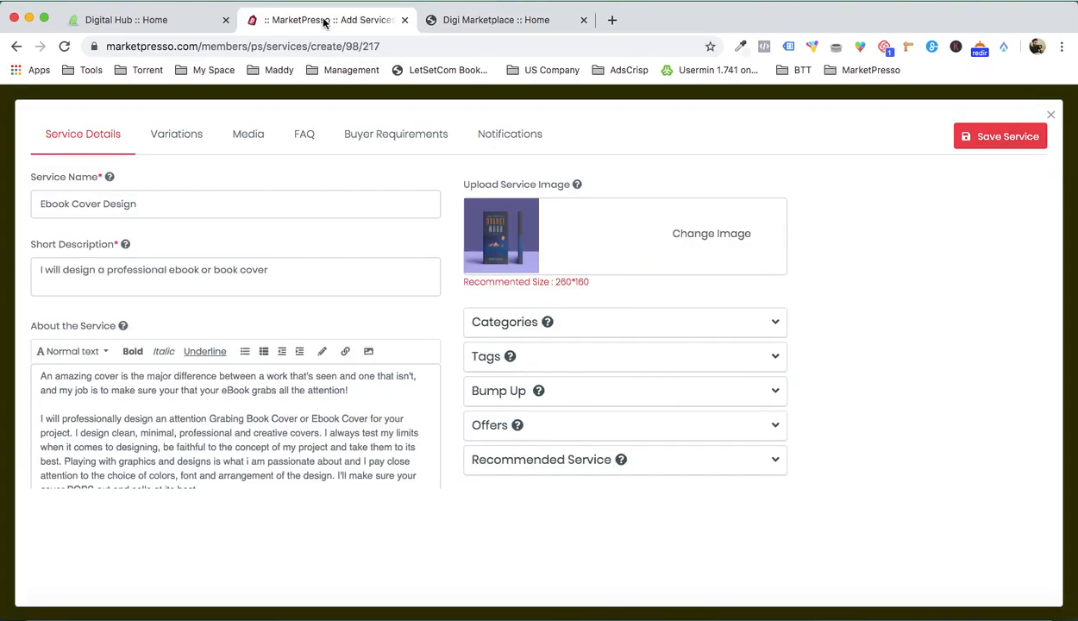
{"action": "left_click", "coordinate": [1051, 116]}
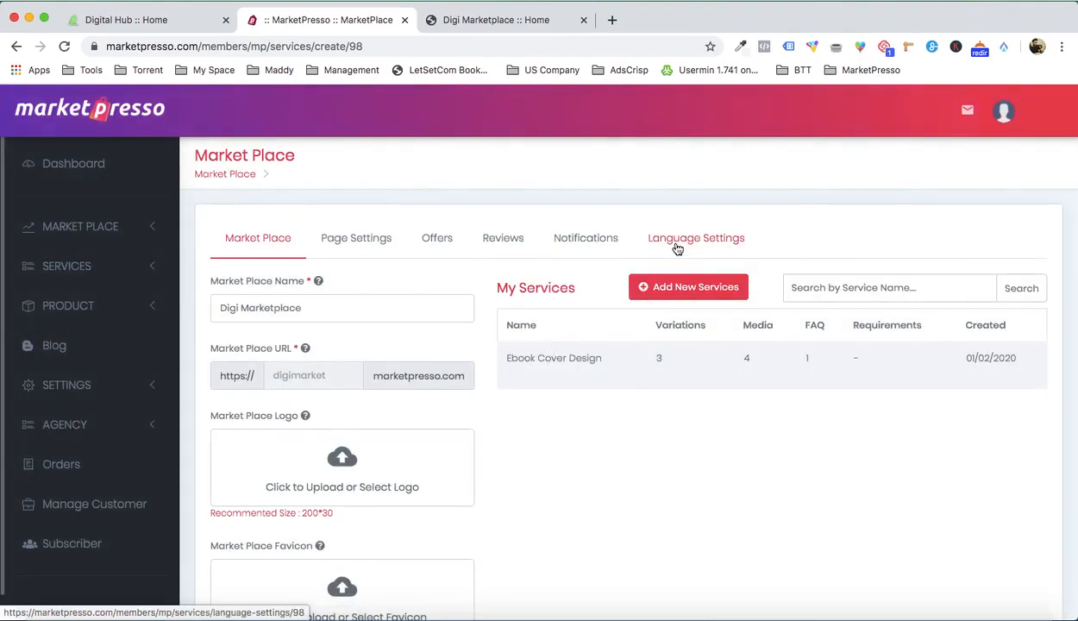
{"action": "left_click", "coordinate": [341, 248]}
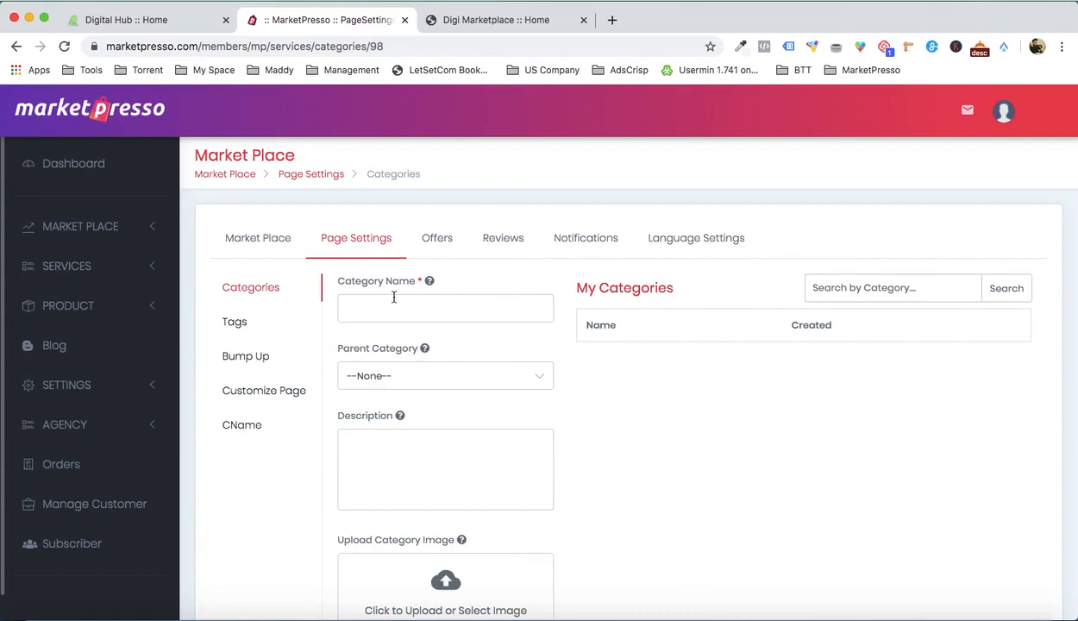
{"action": "left_click", "coordinate": [168, 25]}
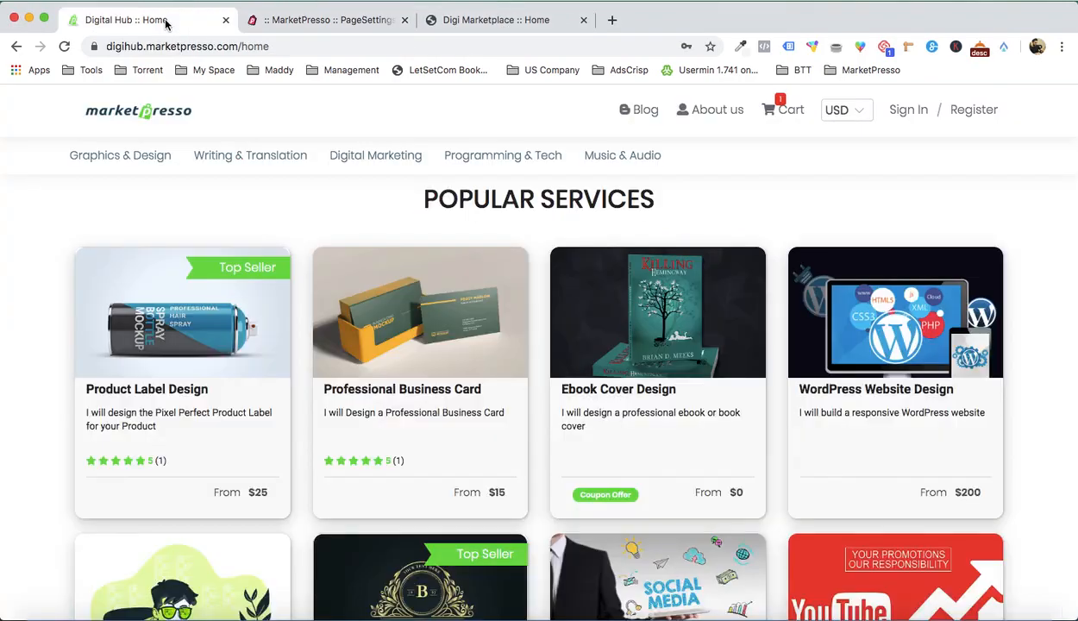
{"action": "mouse_move", "coordinate": [250, 158]}
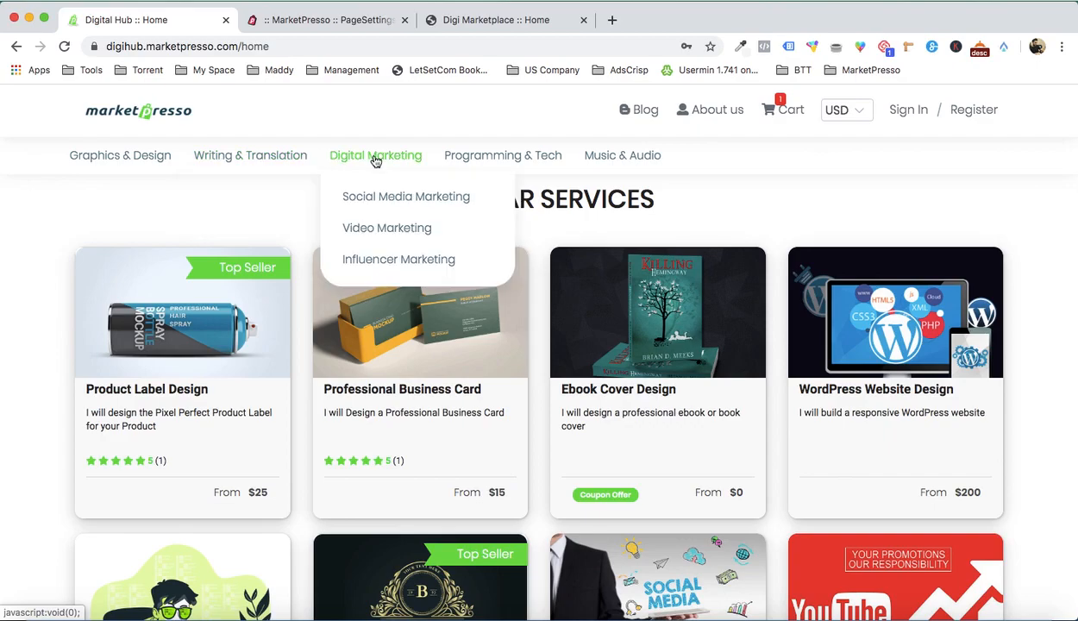
Step: Name the new category "eBook Creation" and enter the description "I will create Professional eBooks for you."
{"action": "left_click", "coordinate": [324, 28]}
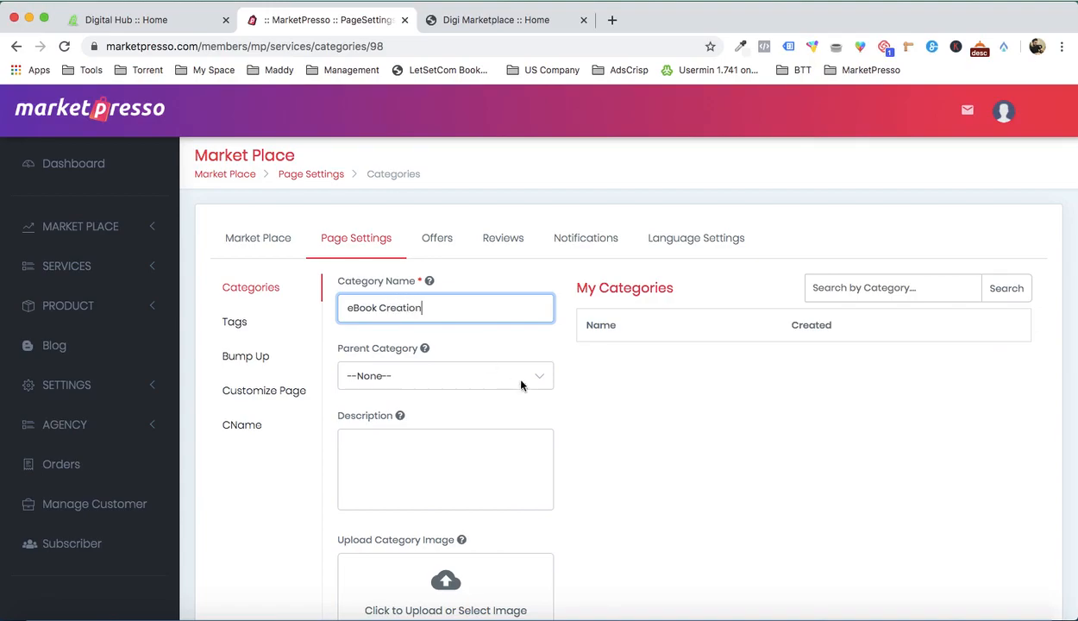
{"action": "left_click", "coordinate": [662, 398]}
{"action": "scroll", "coordinate": [655, 402], "scroll_direction": "down", "scroll_amount": 2}
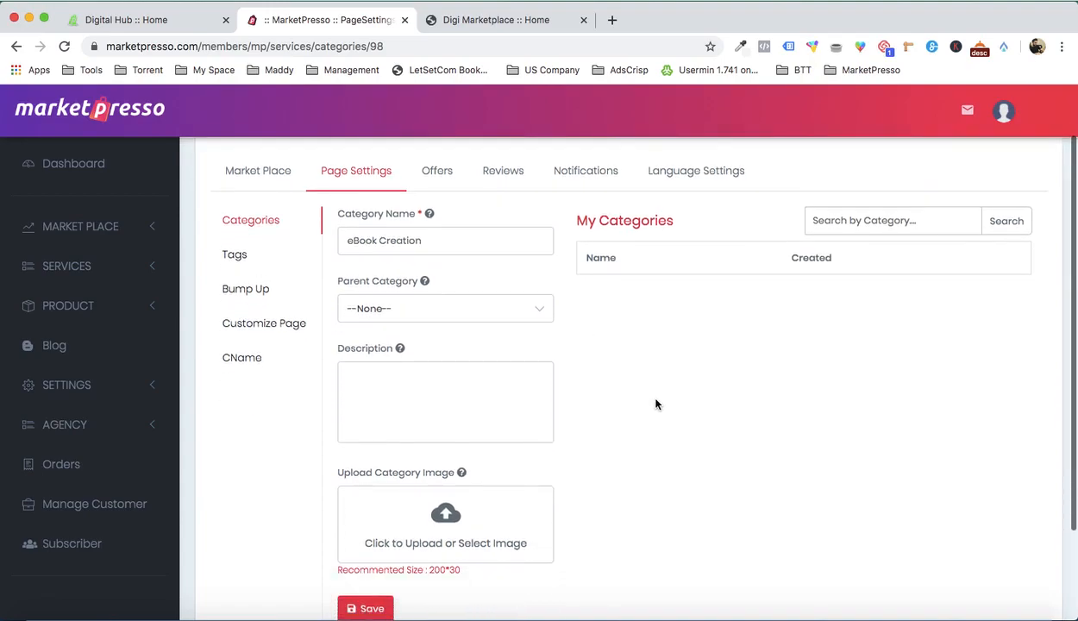
{"action": "left_click", "coordinate": [460, 390]}
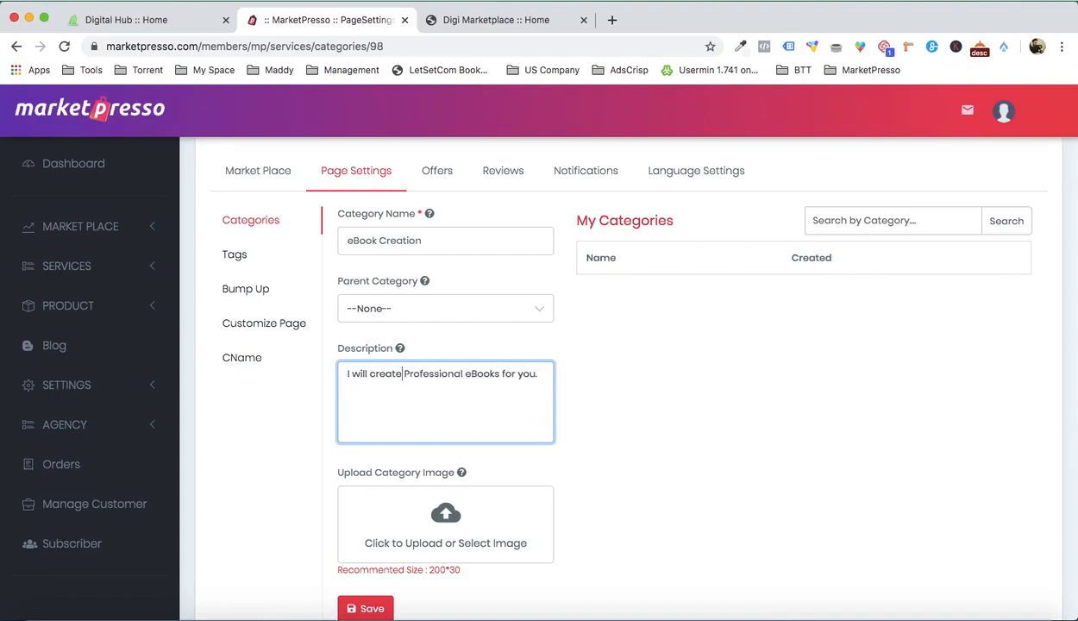
Step: Upload BOOK 5.jpg as the category image and save the eBook Creation category
{"action": "scroll", "coordinate": [643, 453], "scroll_direction": "down", "scroll_amount": 3}
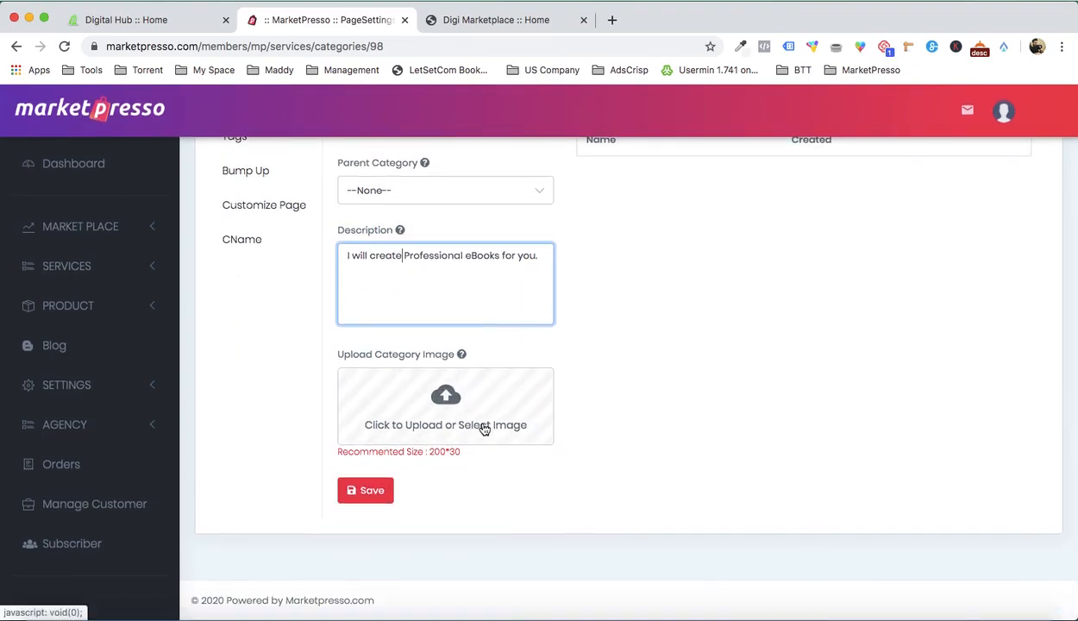
{"action": "left_click", "coordinate": [483, 426]}
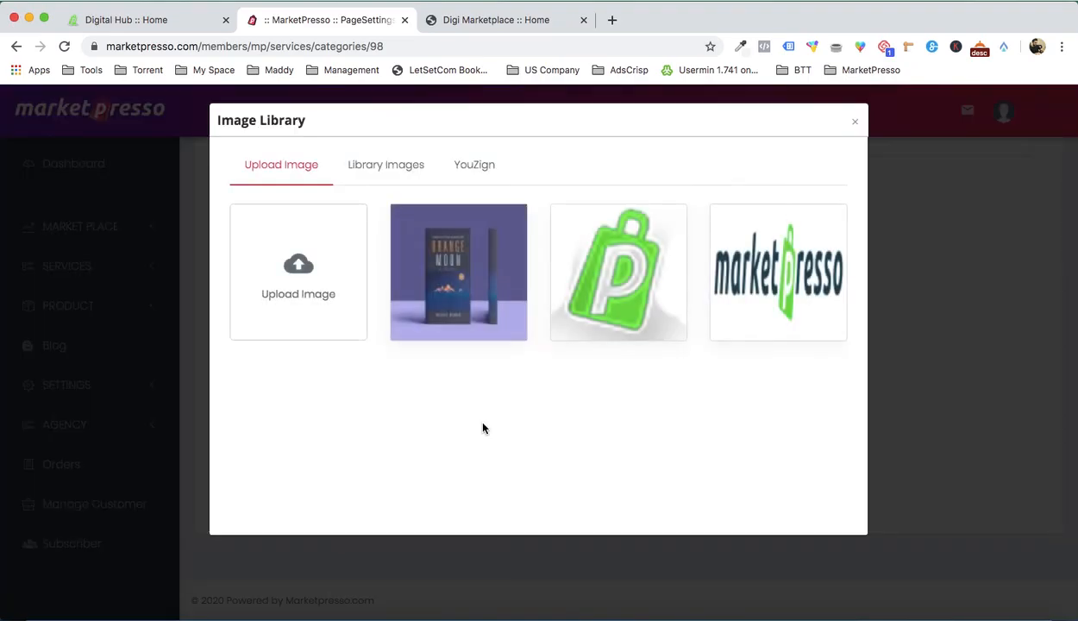
{"action": "left_click", "coordinate": [319, 273]}
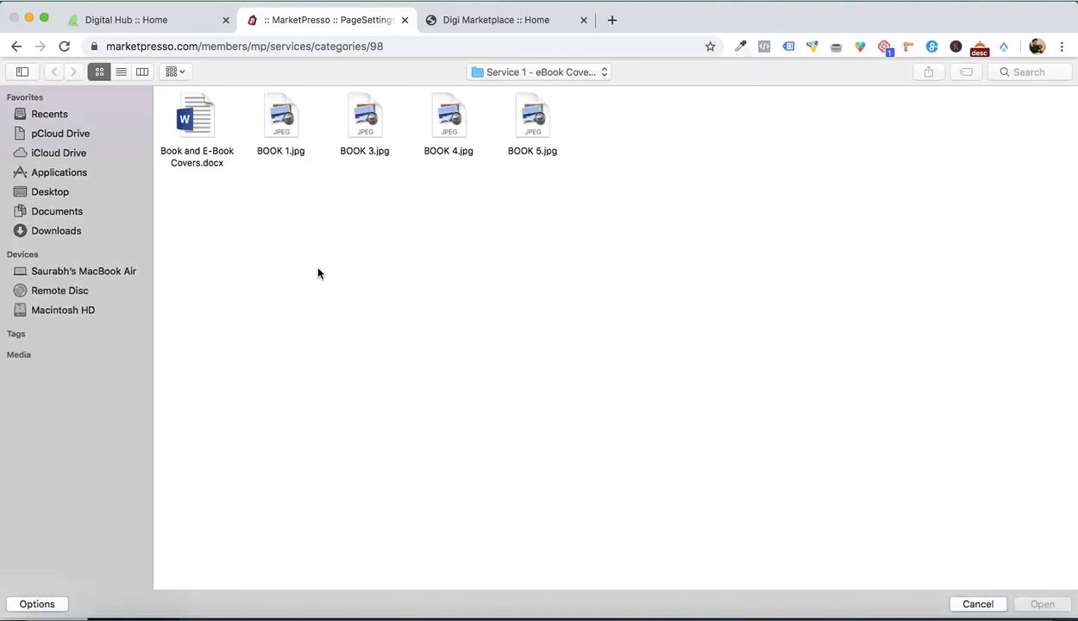
{"action": "double_click", "coordinate": [526, 113]}
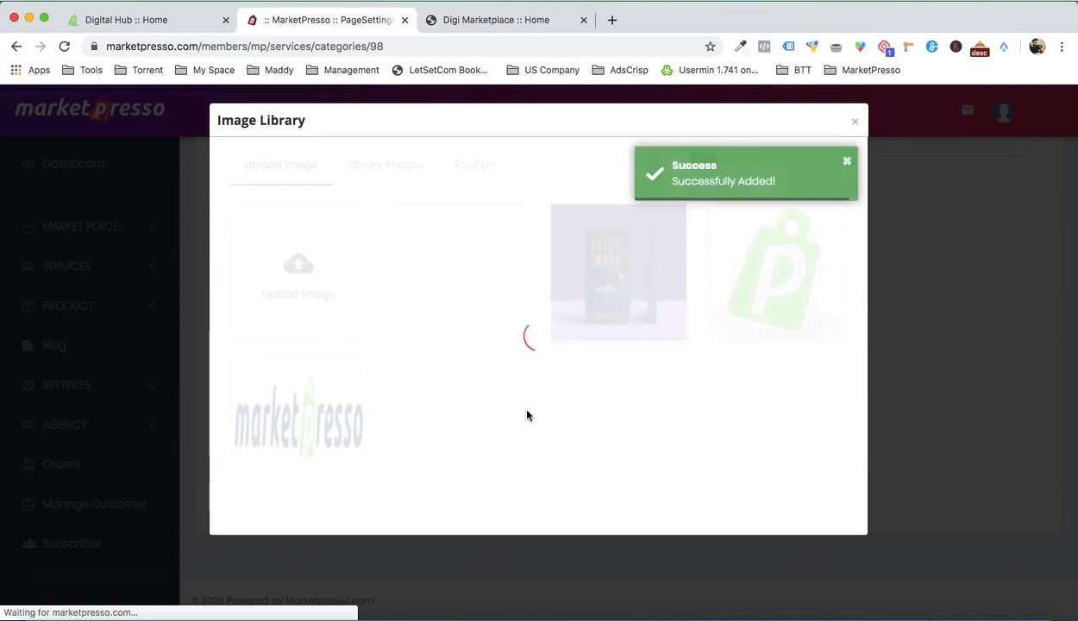
{"action": "left_click", "coordinate": [434, 271]}
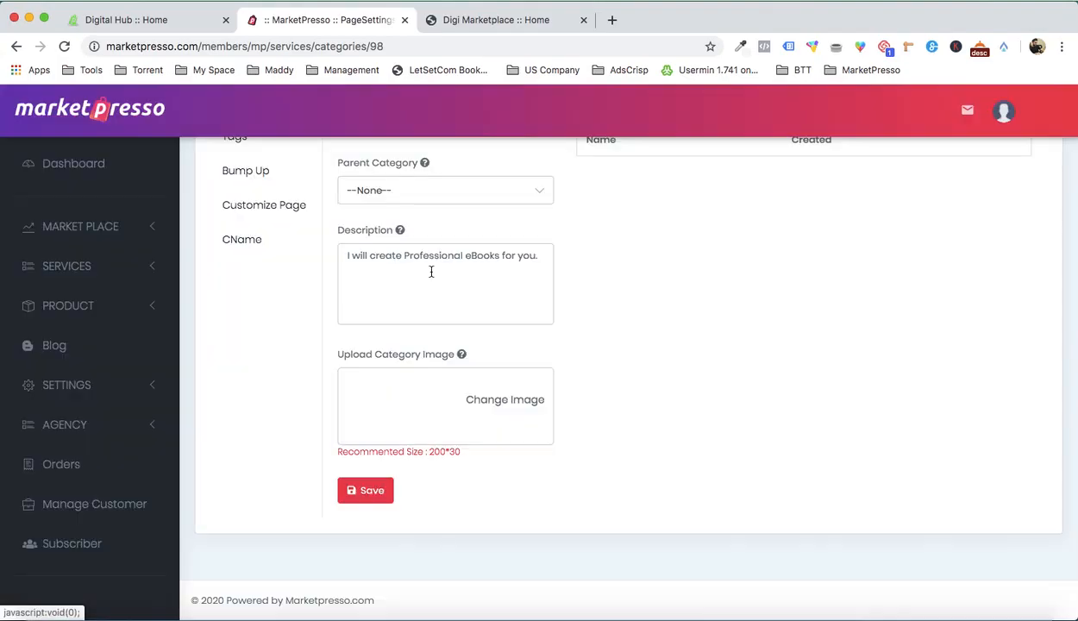
{"action": "scroll", "coordinate": [552, 457], "scroll_direction": "down", "scroll_amount": 1}
{"action": "left_click", "coordinate": [365, 488]}
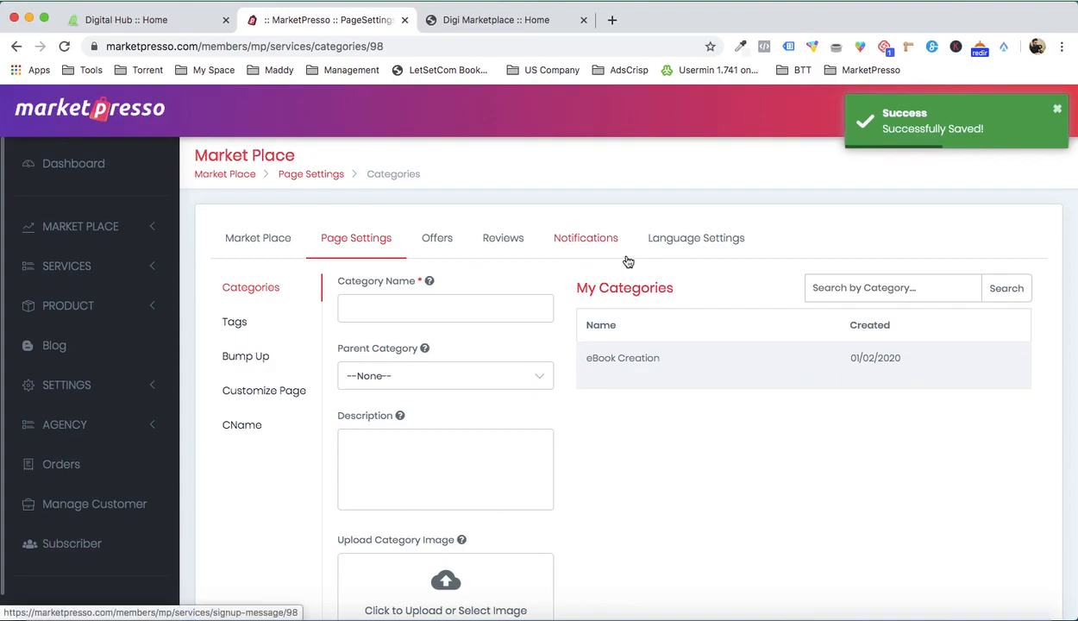
Step: Check the live Digi Marketplace home page, and activate eBook Creation as a popular category in the My Categories list
{"action": "mouse_move", "coordinate": [634, 356]}
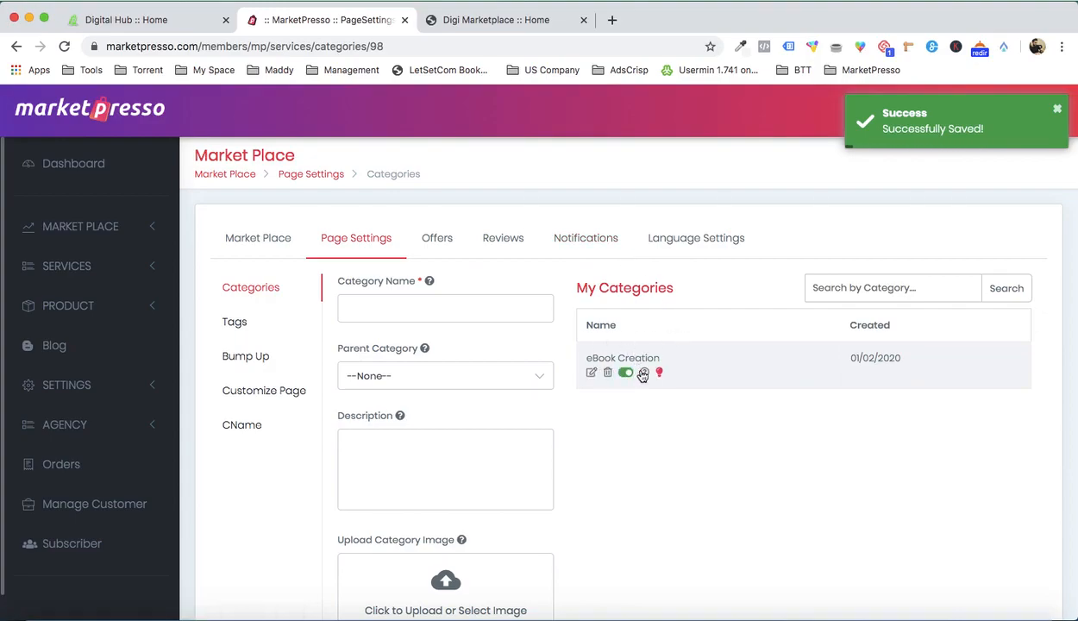
{"action": "left_click", "coordinate": [499, 26]}
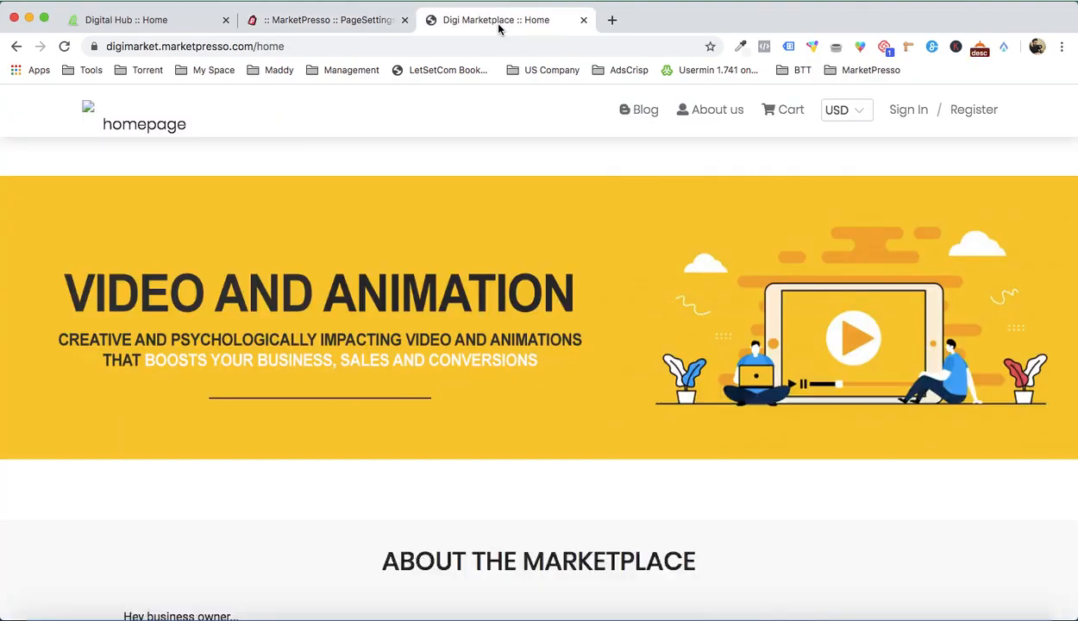
{"action": "scroll", "coordinate": [382, 204], "scroll_direction": "down", "scroll_amount": 4}
{"action": "scroll", "coordinate": [382, 205], "scroll_direction": "up", "scroll_amount": 4}
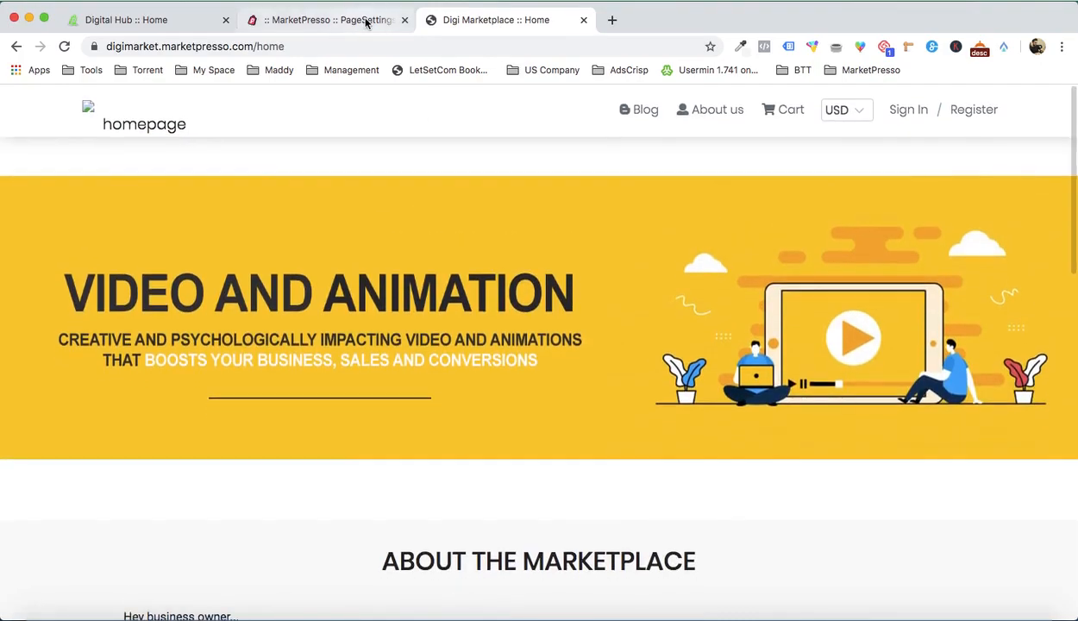
{"action": "left_click", "coordinate": [365, 19]}
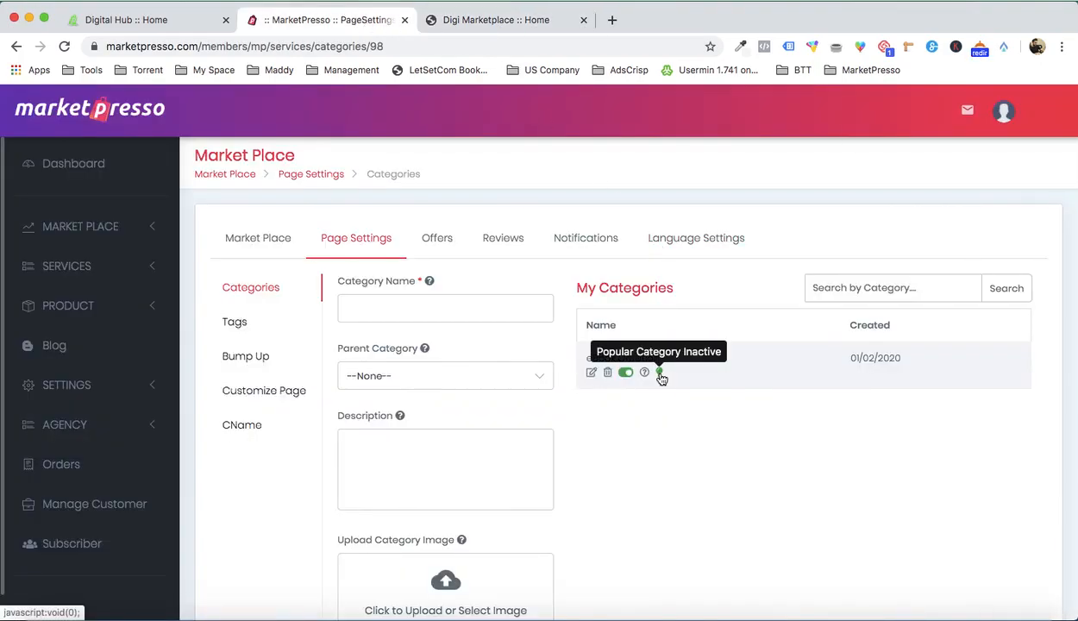
{"action": "left_click", "coordinate": [661, 375]}
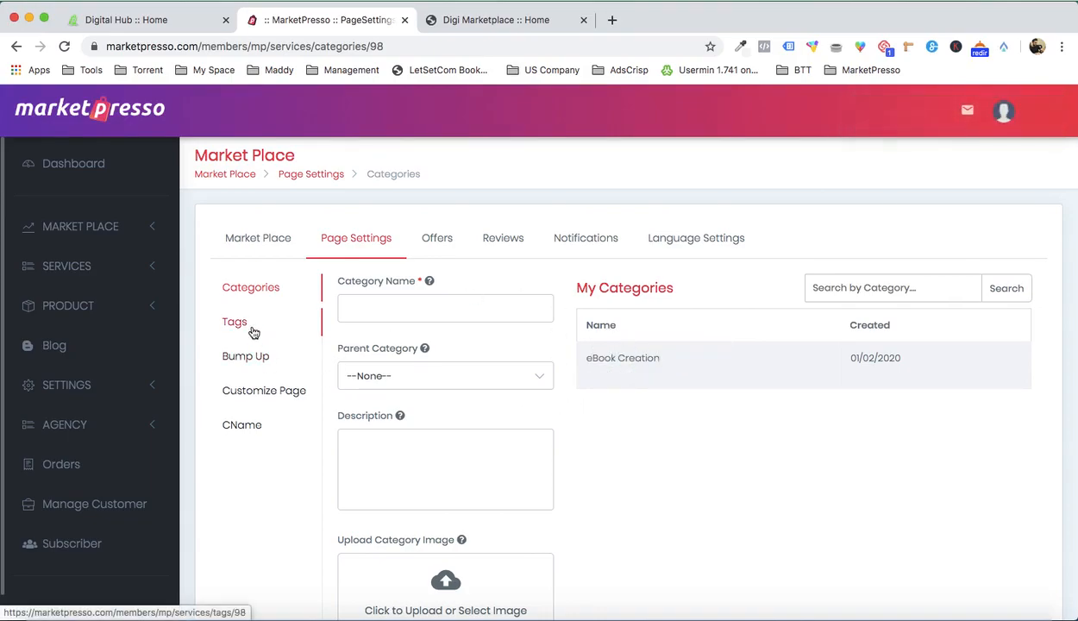
Step: Open the marketplace's page customizer, examine its sections and compare its header banner with the live Digi Marketplace home page
{"action": "left_click", "coordinate": [266, 394]}
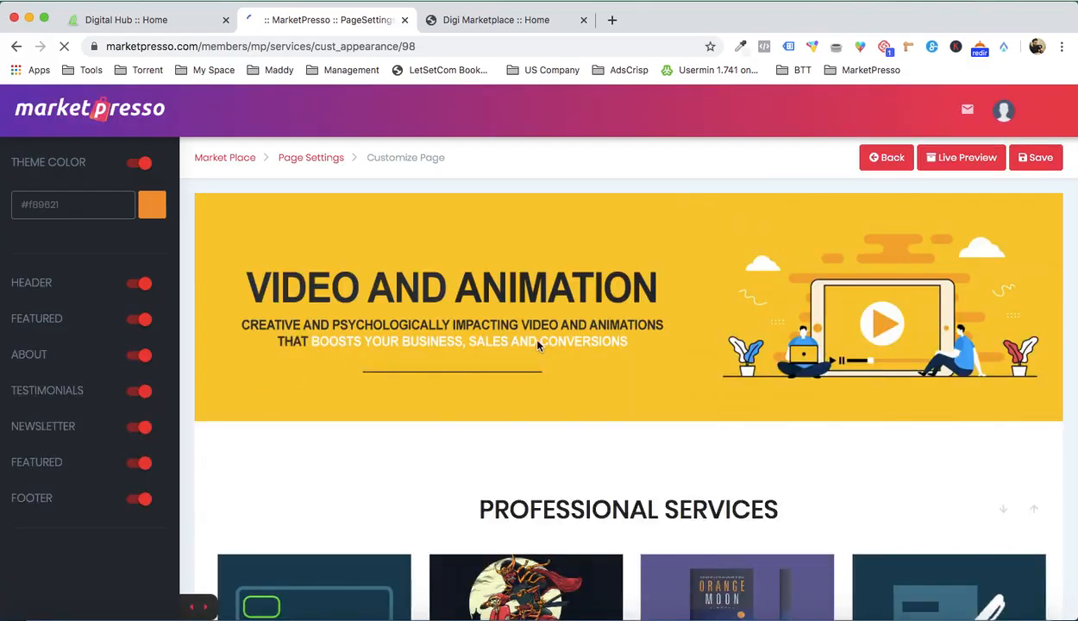
{"action": "scroll", "coordinate": [627, 393], "scroll_direction": "down", "scroll_amount": 10}
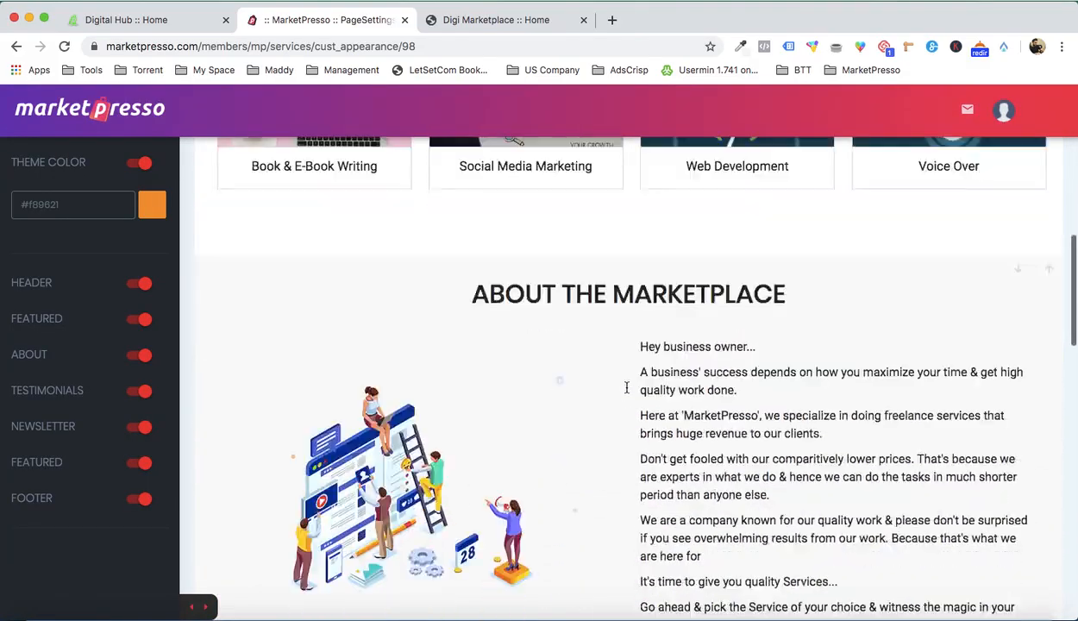
{"action": "scroll", "coordinate": [627, 393], "scroll_direction": "down", "scroll_amount": 10}
{"action": "scroll", "coordinate": [627, 392], "scroll_direction": "up", "scroll_amount": 15}
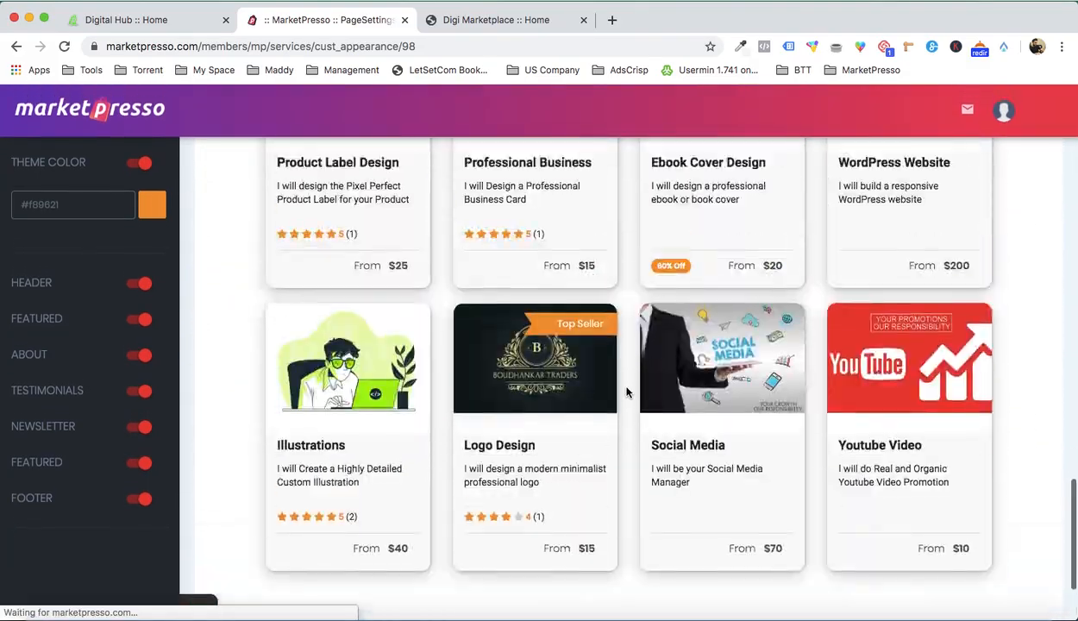
{"action": "scroll", "coordinate": [627, 393], "scroll_direction": "up", "scroll_amount": 5}
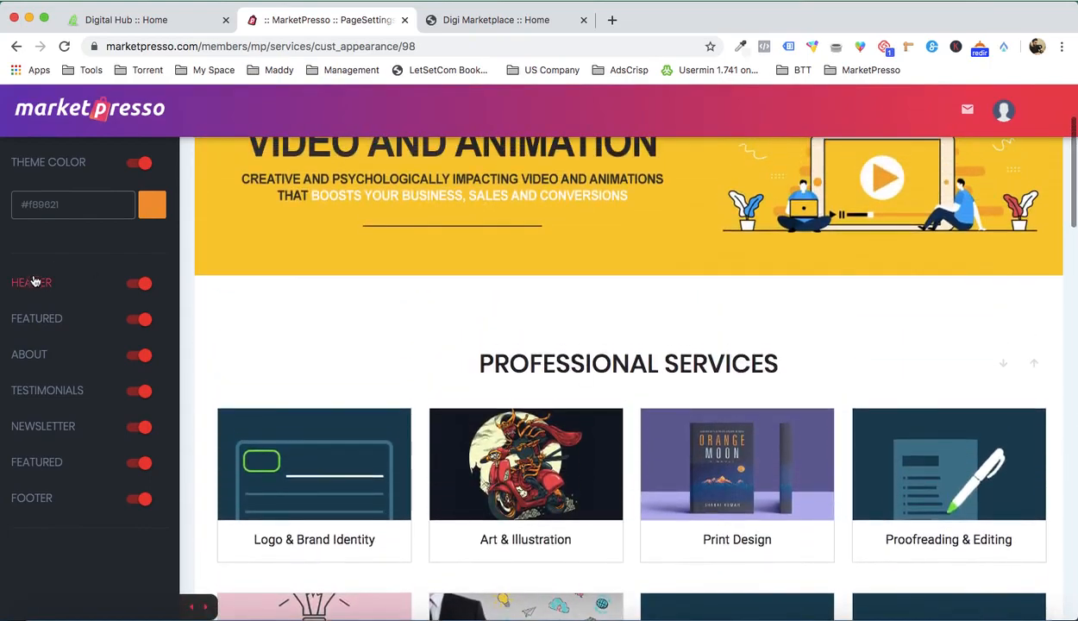
{"action": "left_click", "coordinate": [33, 284]}
{"action": "scroll", "coordinate": [306, 414], "scroll_direction": "up", "scroll_amount": 2}
{"action": "left_click", "coordinate": [483, 20]}
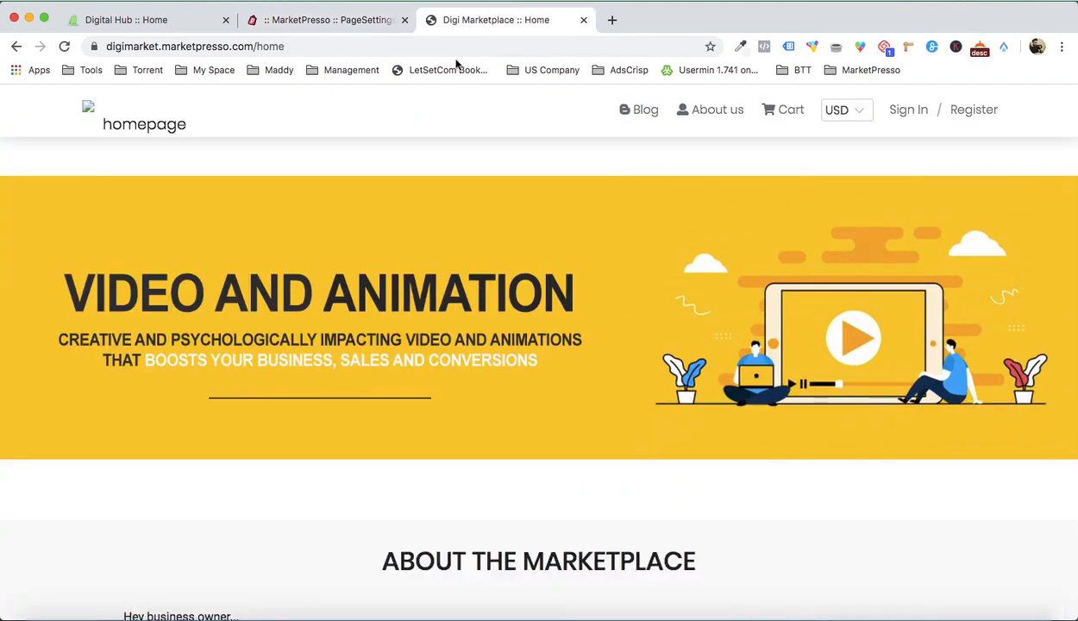
{"action": "left_click", "coordinate": [347, 18]}
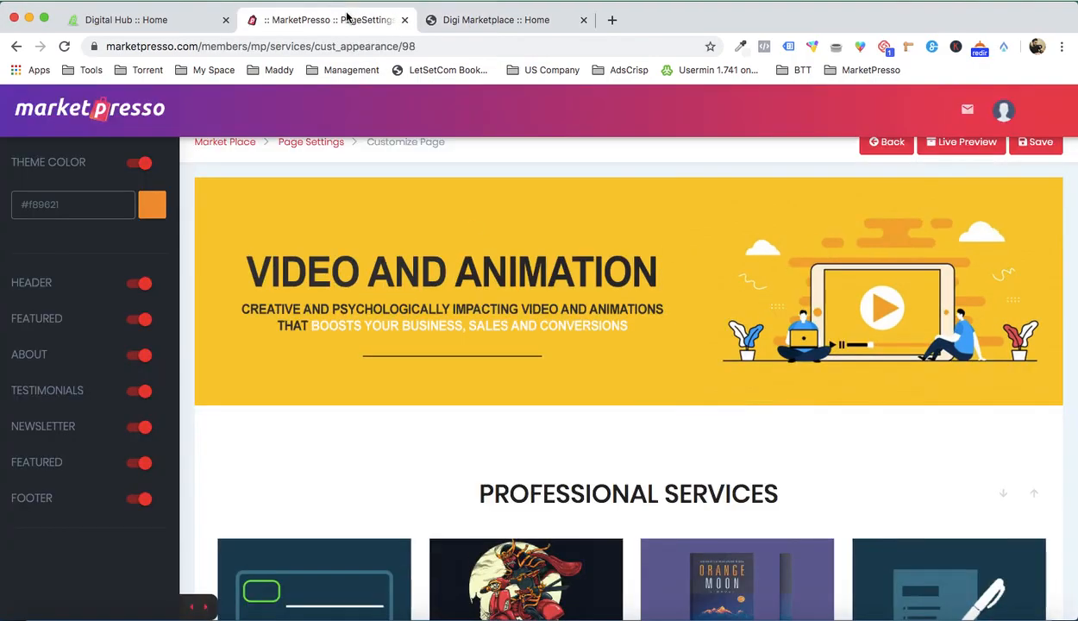
Step: Upload Design Banner 2.jpg from the Demo folder and set it as the header's first banner image
{"action": "left_click", "coordinate": [36, 282]}
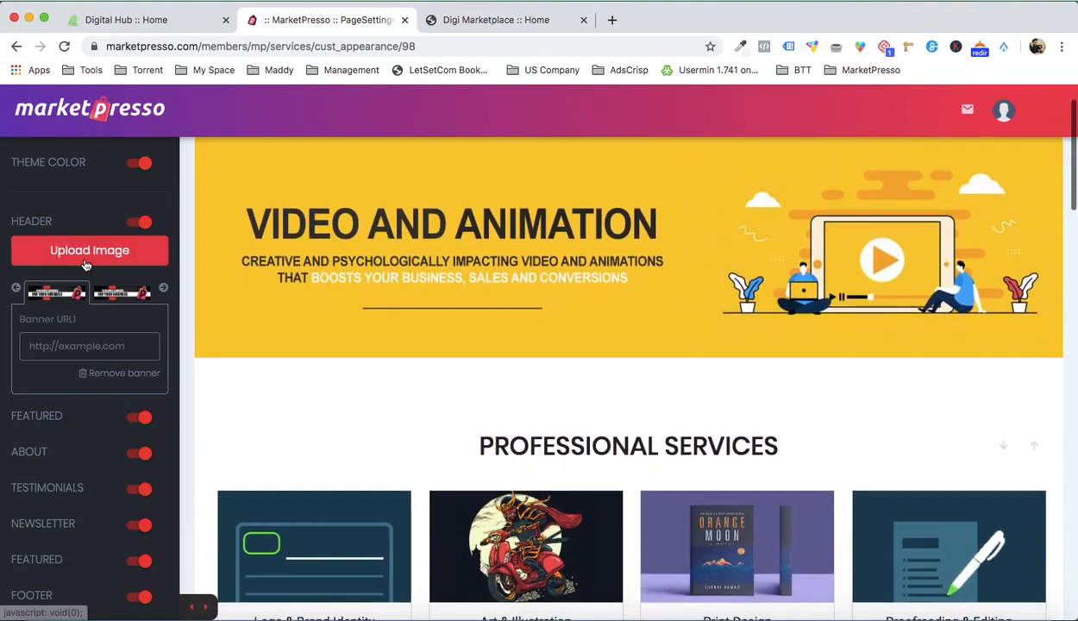
{"action": "left_click", "coordinate": [85, 257]}
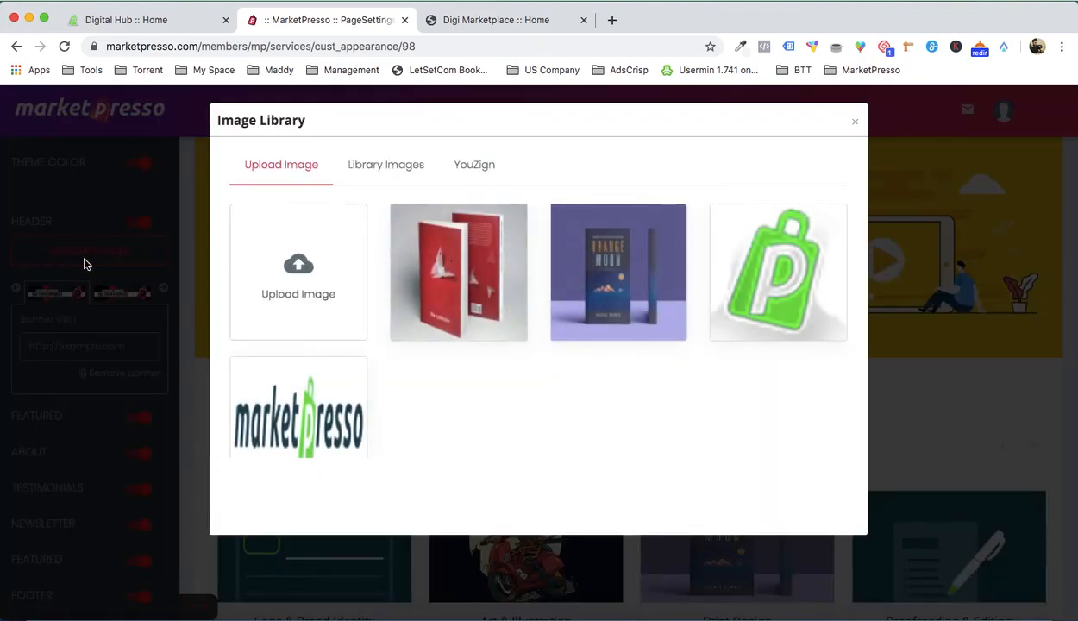
{"action": "left_click", "coordinate": [286, 249]}
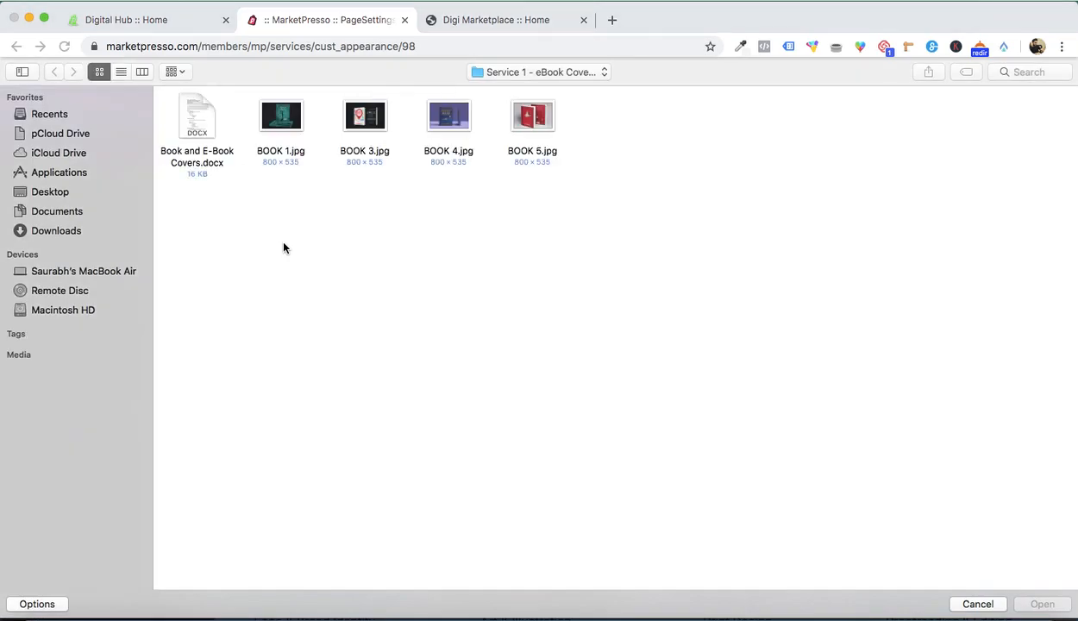
{"action": "left_click", "coordinate": [525, 66]}
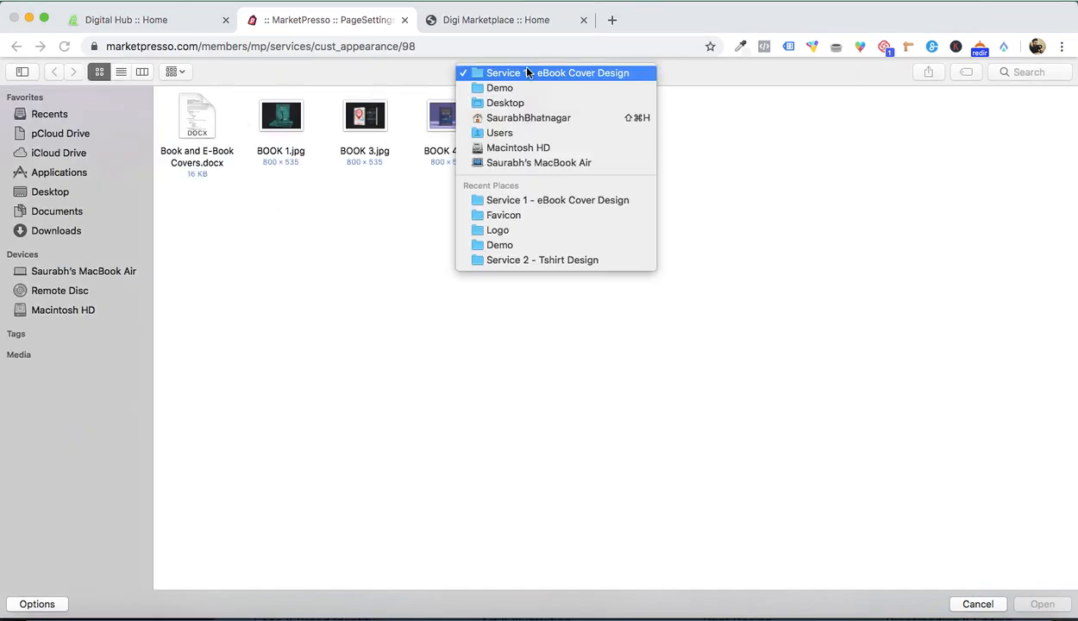
{"action": "left_click", "coordinate": [533, 88]}
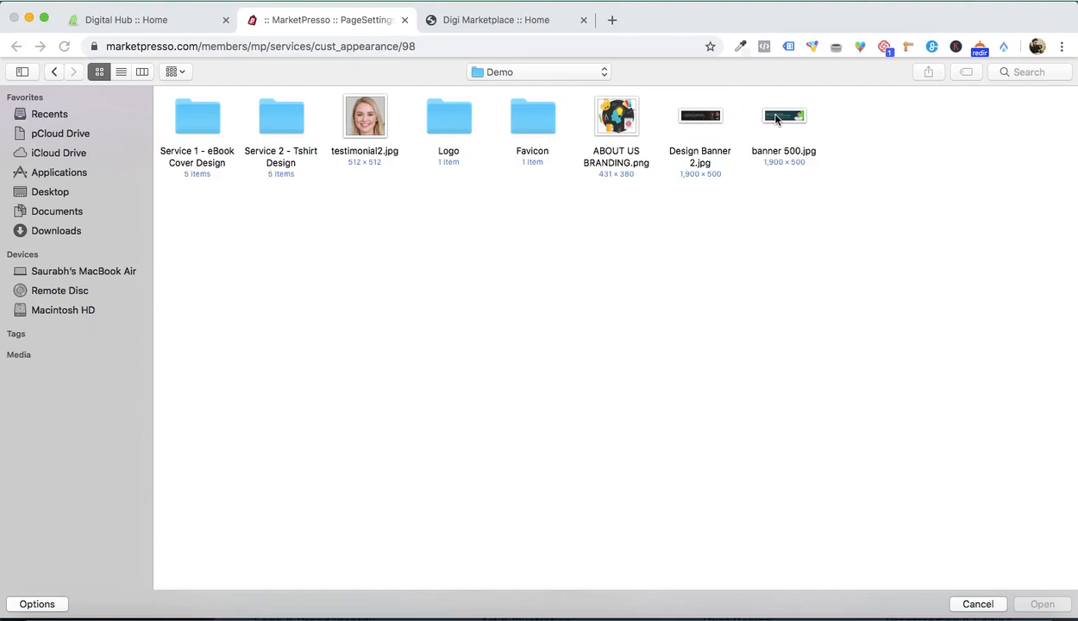
{"action": "double_click", "coordinate": [722, 119]}
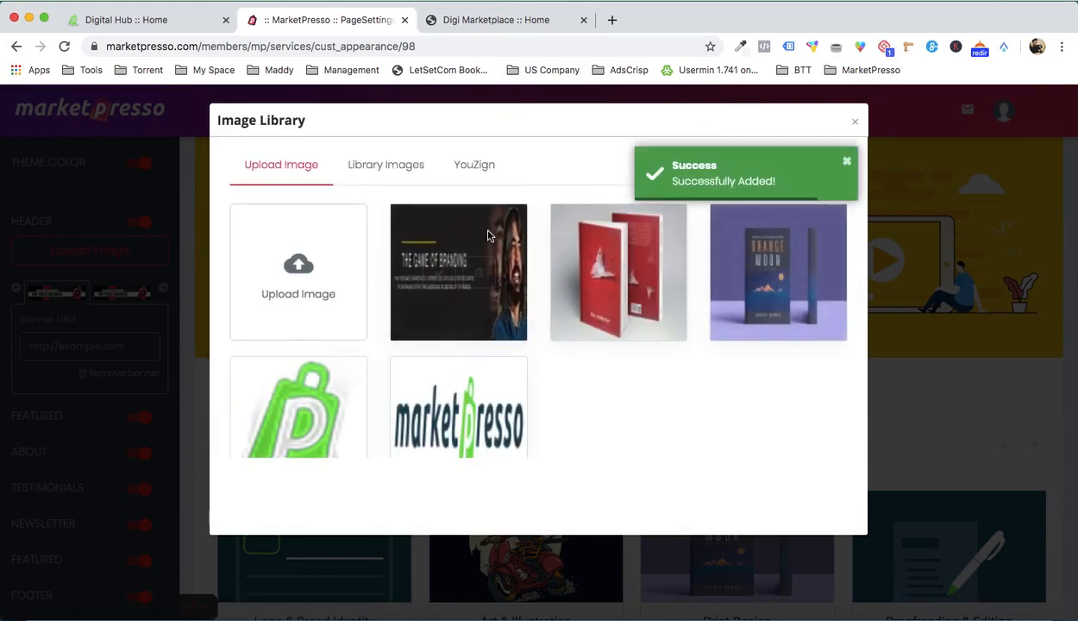
{"action": "left_click", "coordinate": [440, 274]}
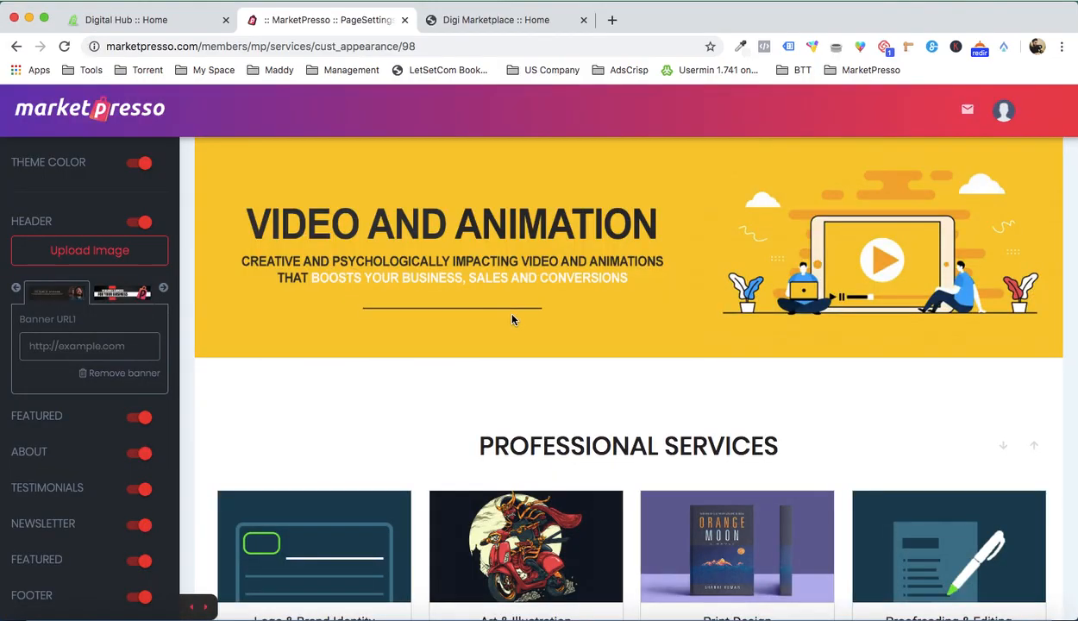
Step: Save the page customization with the newly uploaded header banner
{"action": "scroll", "coordinate": [511, 319], "scroll_direction": "up", "scroll_amount": 2}
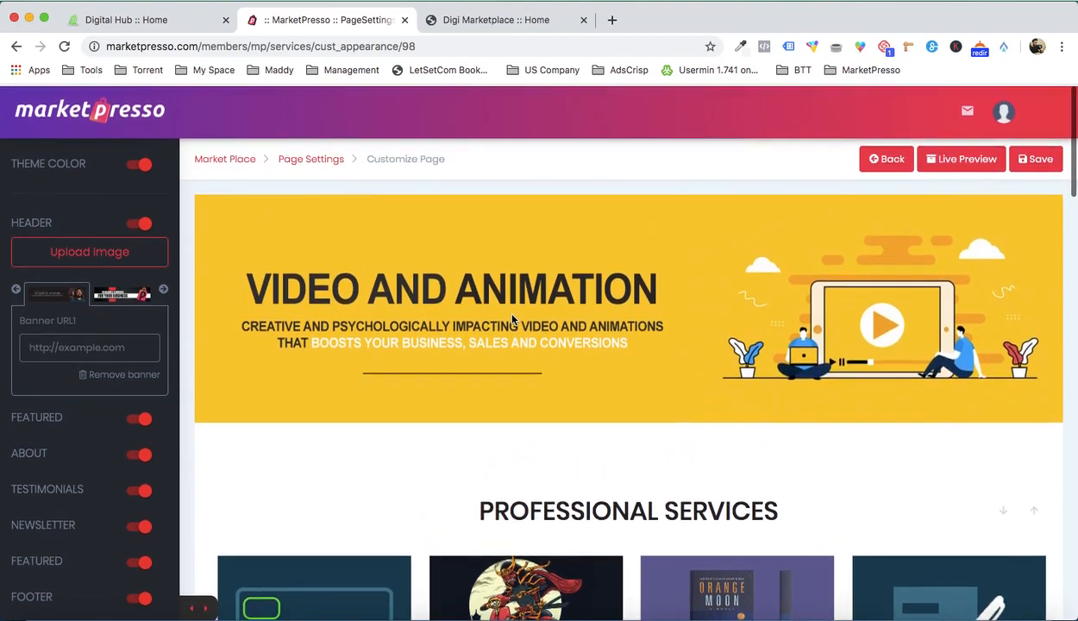
{"action": "left_click", "coordinate": [1039, 170]}
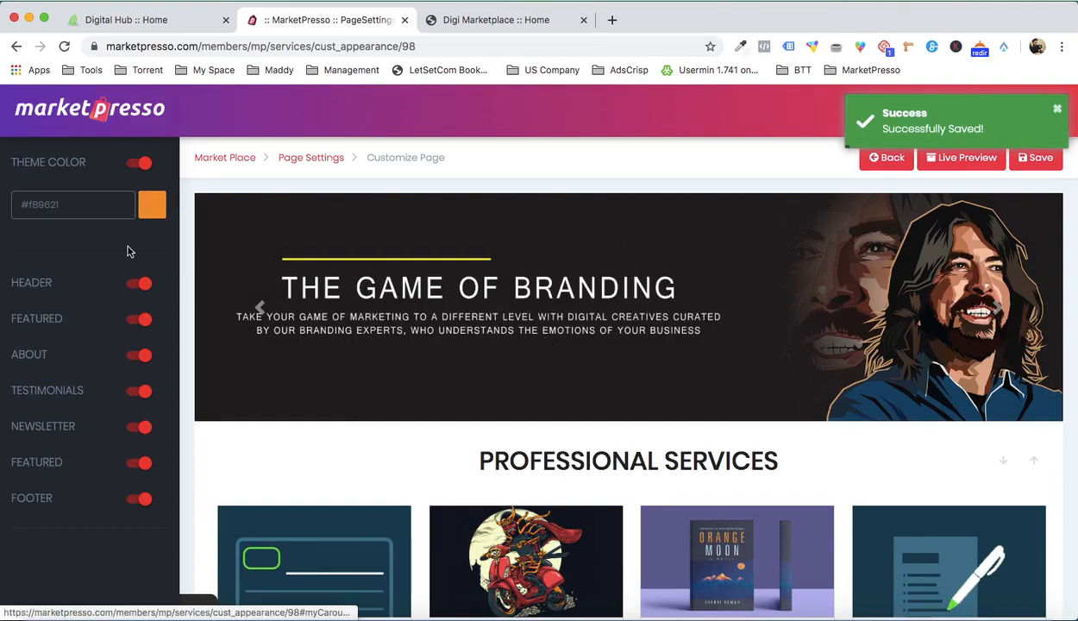
Step: Upload the "The Best Services for Your Business Is Right Here" image as the header's first banner and save the page
{"action": "left_click", "coordinate": [26, 283]}
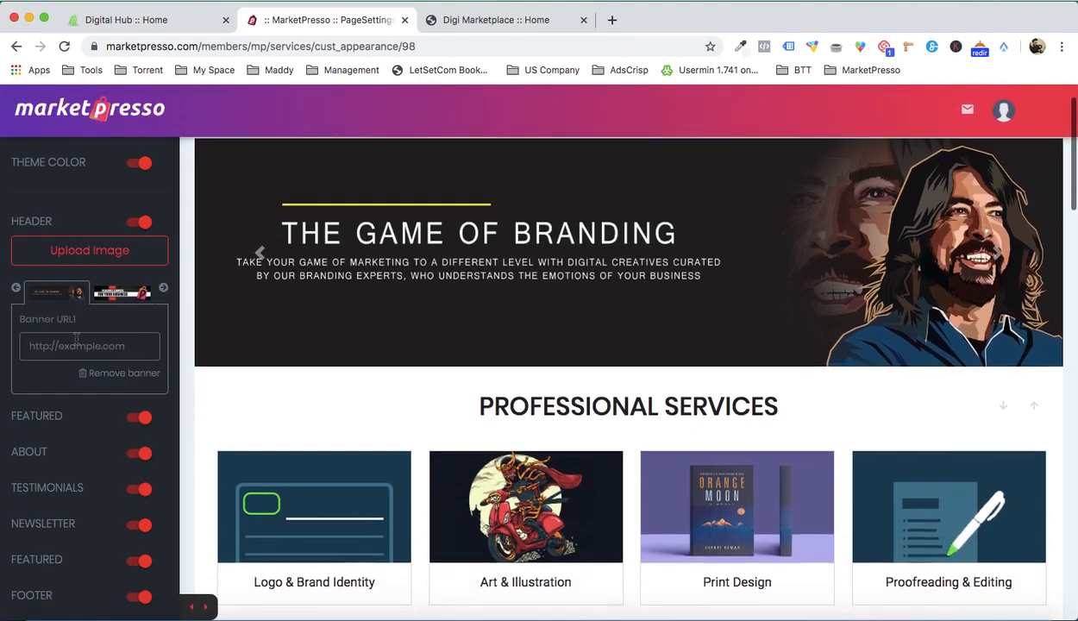
{"action": "left_click", "coordinate": [82, 258]}
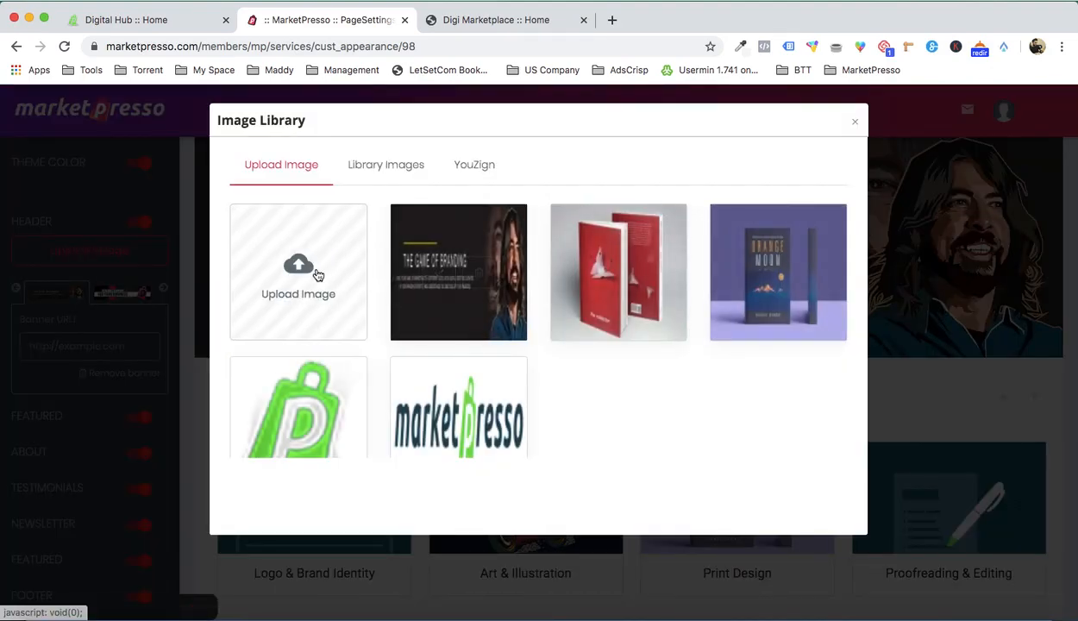
{"action": "left_click", "coordinate": [317, 274]}
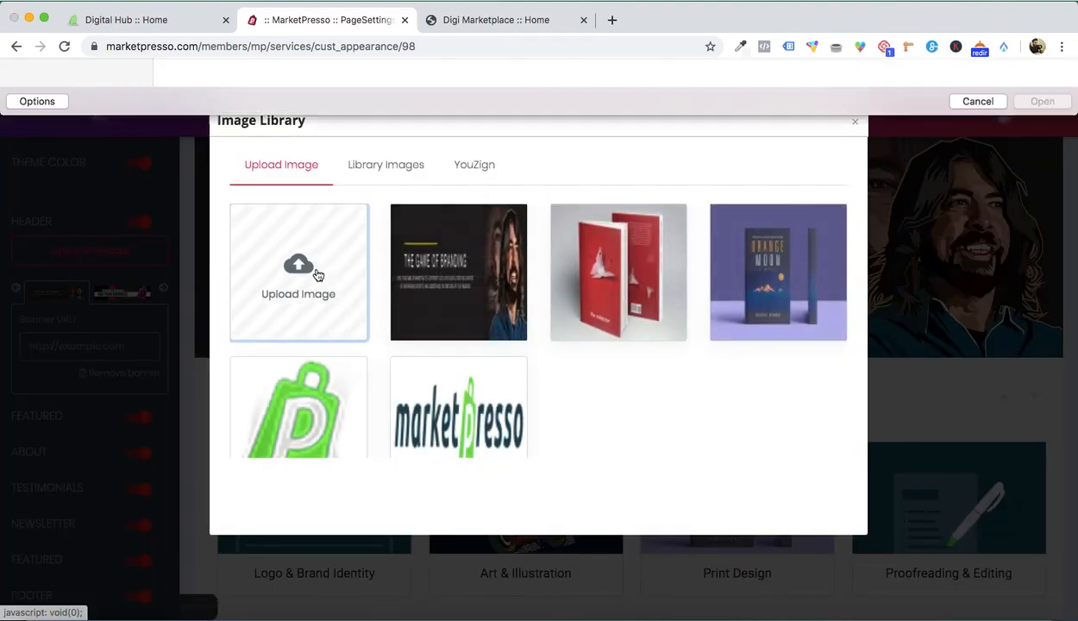
{"action": "double_click", "coordinate": [783, 116]}
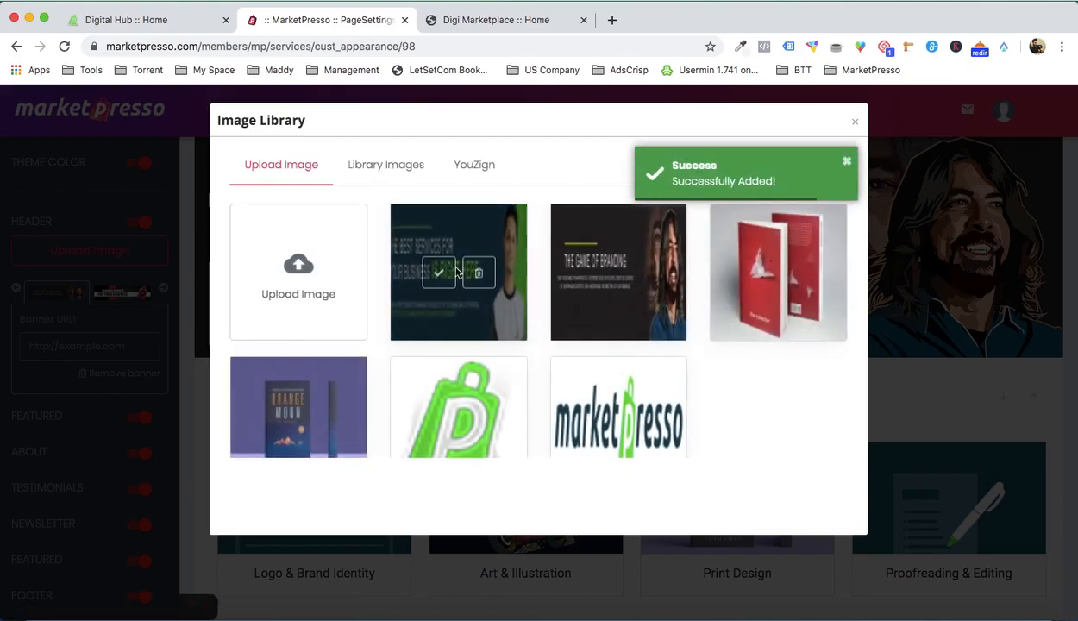
{"action": "left_click", "coordinate": [440, 263]}
{"action": "scroll", "coordinate": [616, 282], "scroll_direction": "up", "scroll_amount": 2}
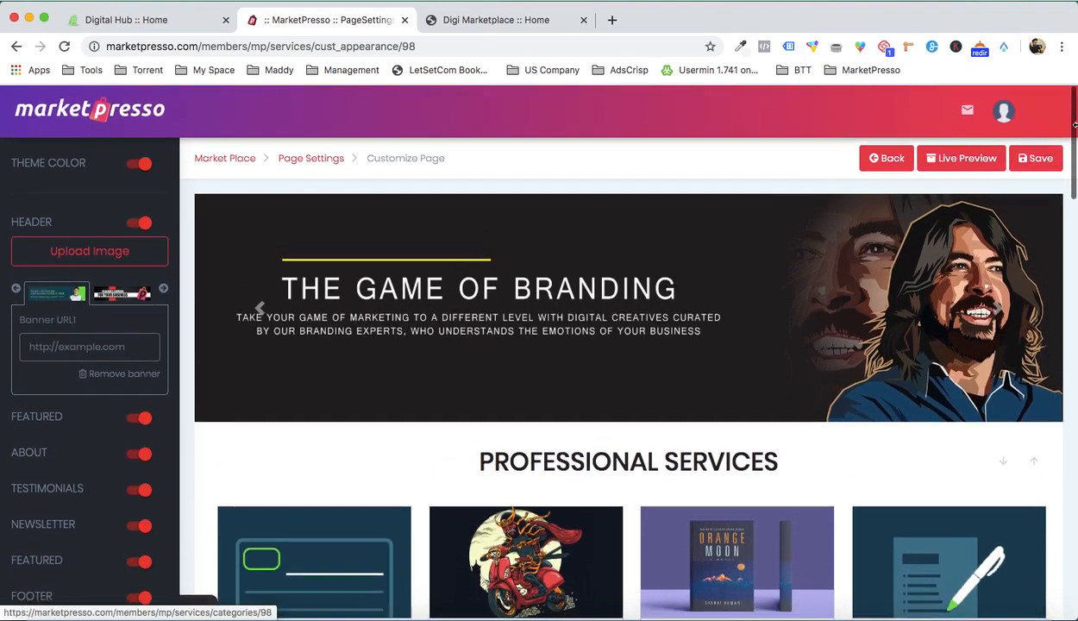
{"action": "left_click", "coordinate": [1040, 157]}
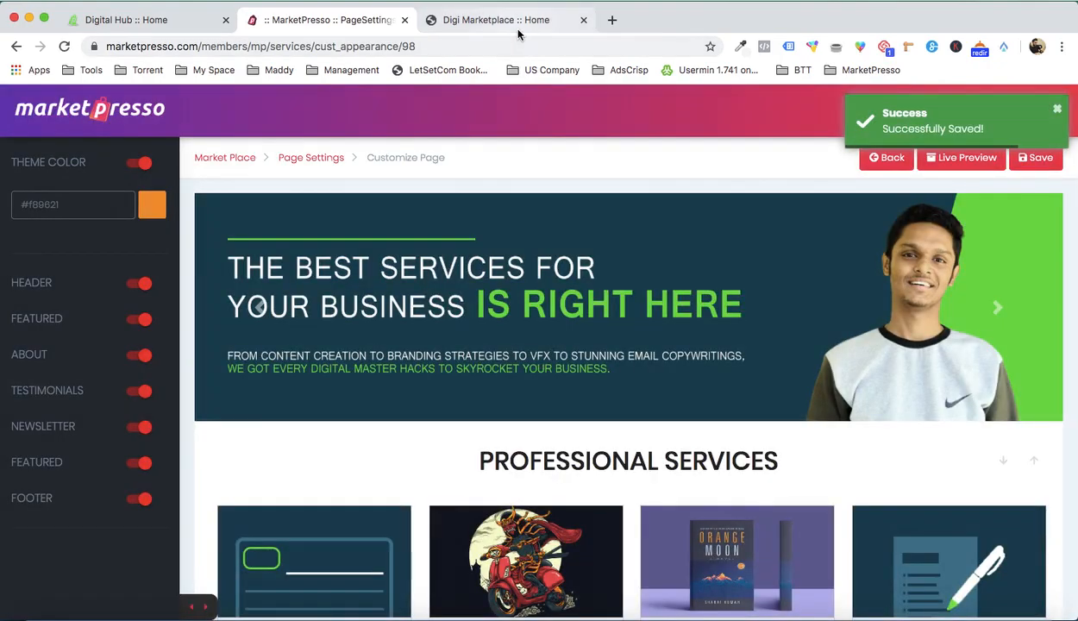
Step: Check the header banner and the eBook Creation category on the live Digi Marketplace home page
{"action": "left_click", "coordinate": [518, 26]}
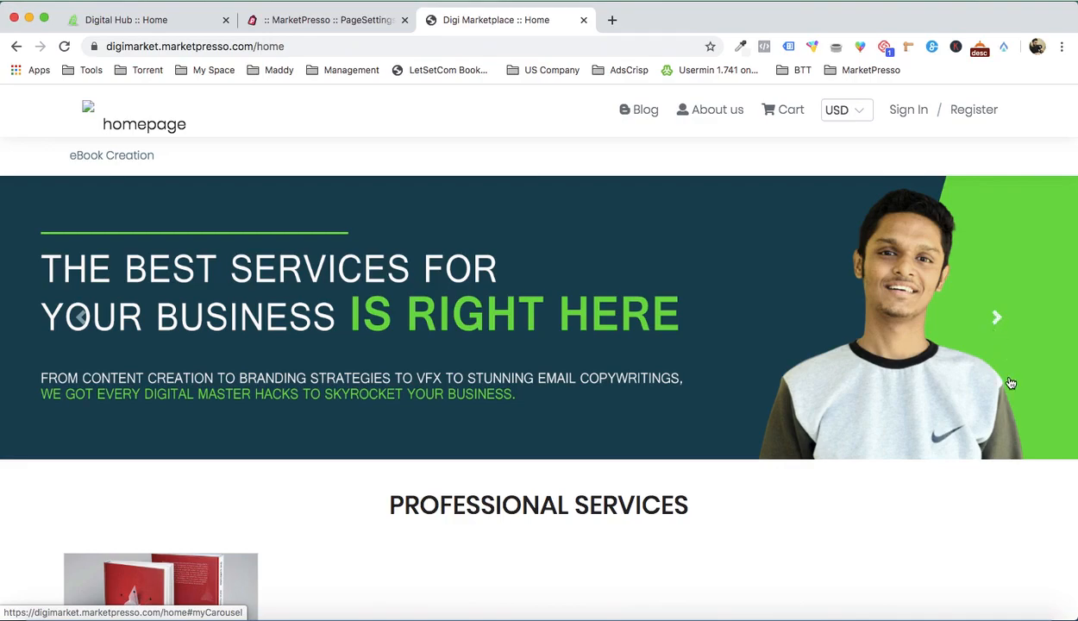
{"action": "scroll", "coordinate": [1011, 383], "scroll_direction": "down", "scroll_amount": 3}
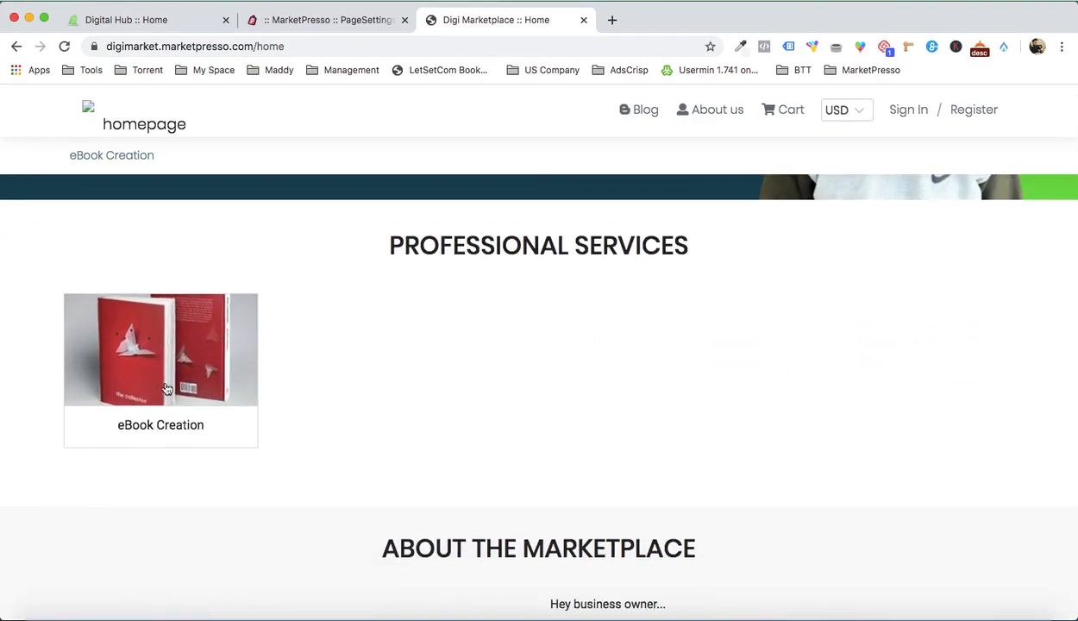
{"action": "scroll", "coordinate": [496, 384], "scroll_direction": "down", "scroll_amount": 1}
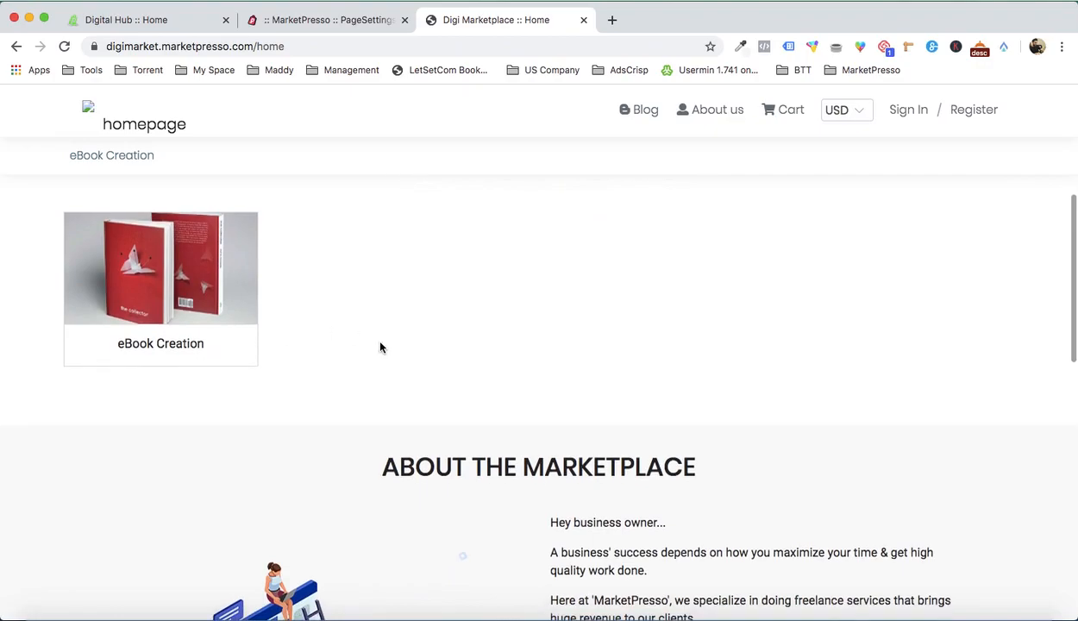
{"action": "scroll", "coordinate": [380, 348], "scroll_direction": "up", "scroll_amount": 1}
{"action": "scroll", "coordinate": [432, 317], "scroll_direction": "down", "scroll_amount": 1}
{"action": "scroll", "coordinate": [432, 317], "scroll_direction": "up", "scroll_amount": 1}
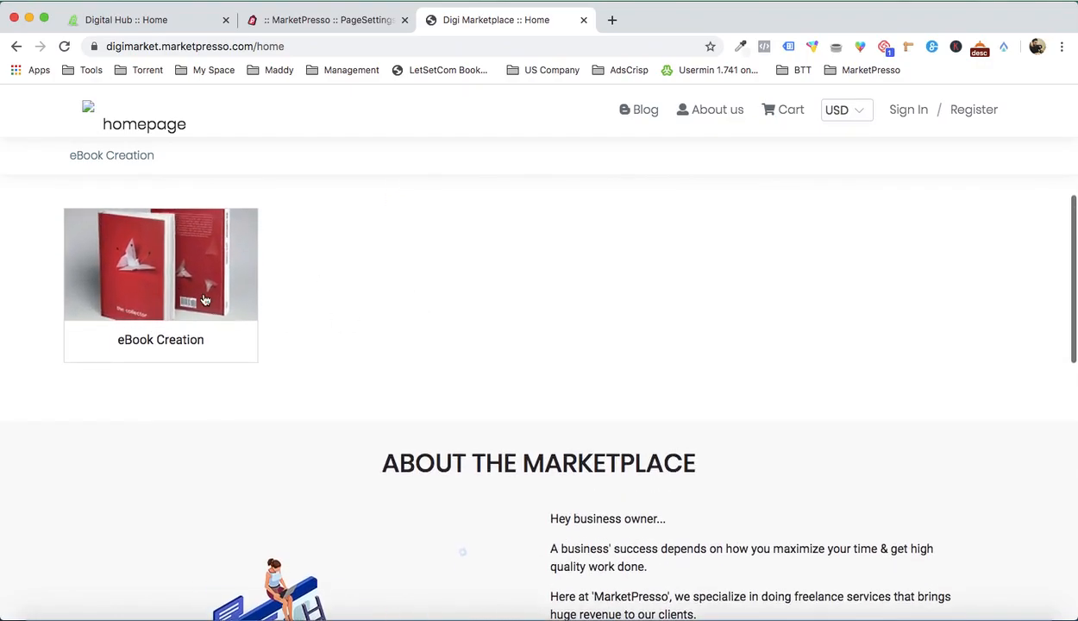
{"action": "scroll", "coordinate": [414, 272], "scroll_direction": "up", "scroll_amount": 2}
{"action": "scroll", "coordinate": [616, 438], "scroll_direction": "up", "scroll_amount": 2}
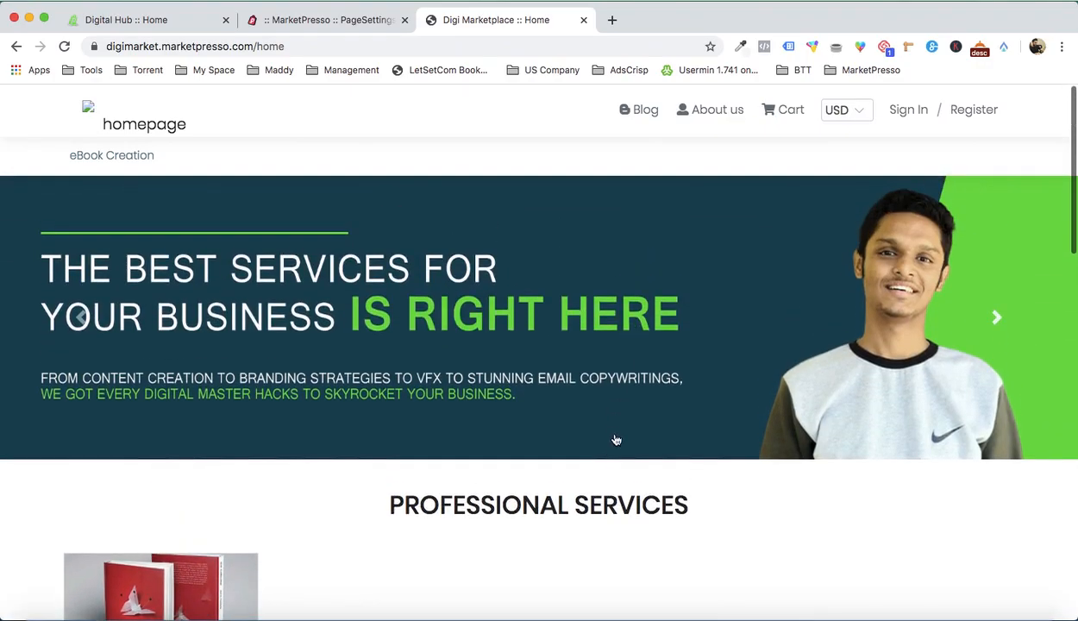
Step: In the page customizer, set the featured categories section's title to PROFESSIONAL CATEGORY and save the page
{"action": "left_click", "coordinate": [345, 19]}
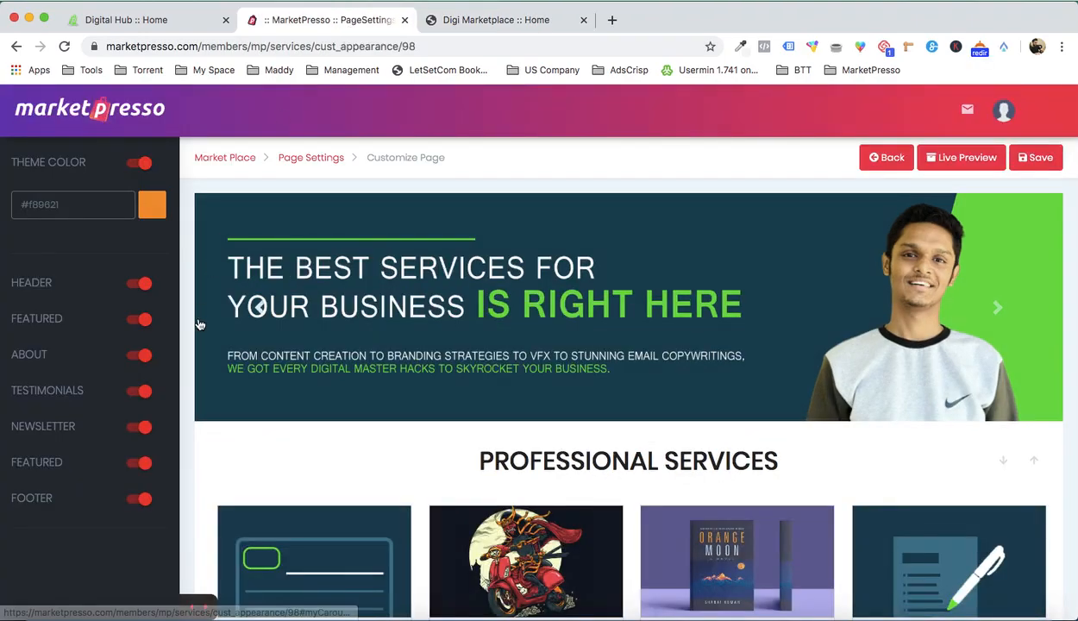
{"action": "left_click", "coordinate": [56, 316]}
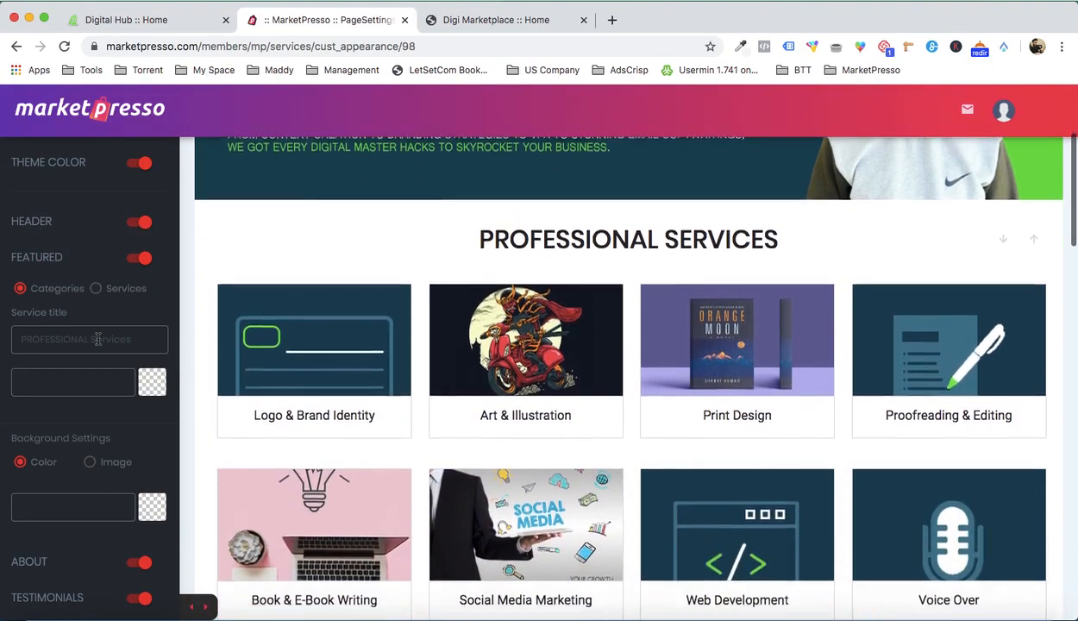
{"action": "key", "text": "shift+End"}
{"action": "type", "text": "Categ"}
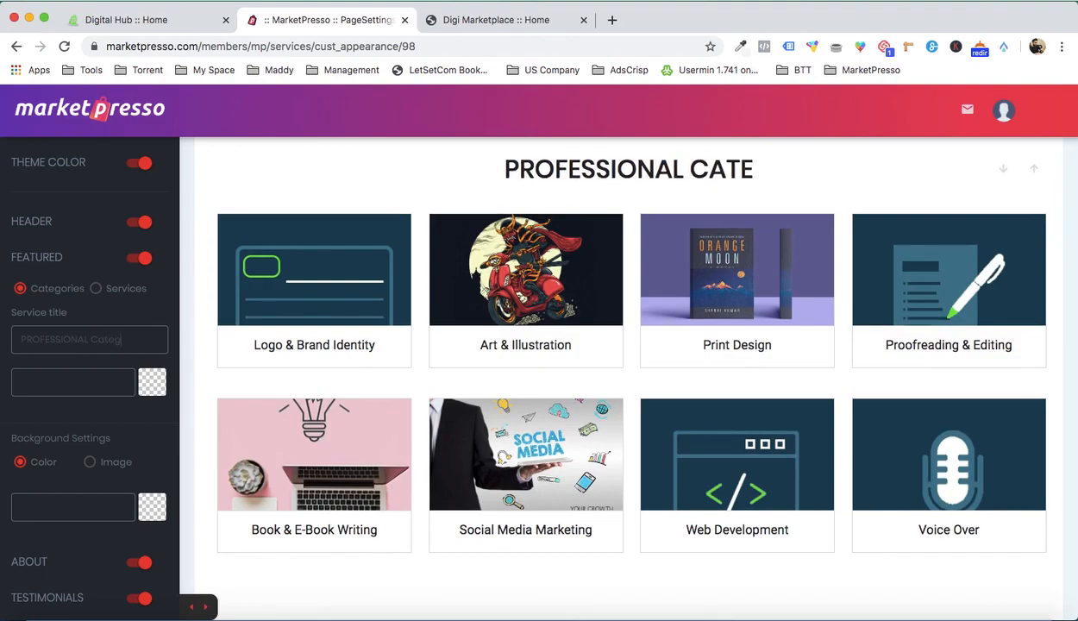
{"action": "type", "text": "ory"}
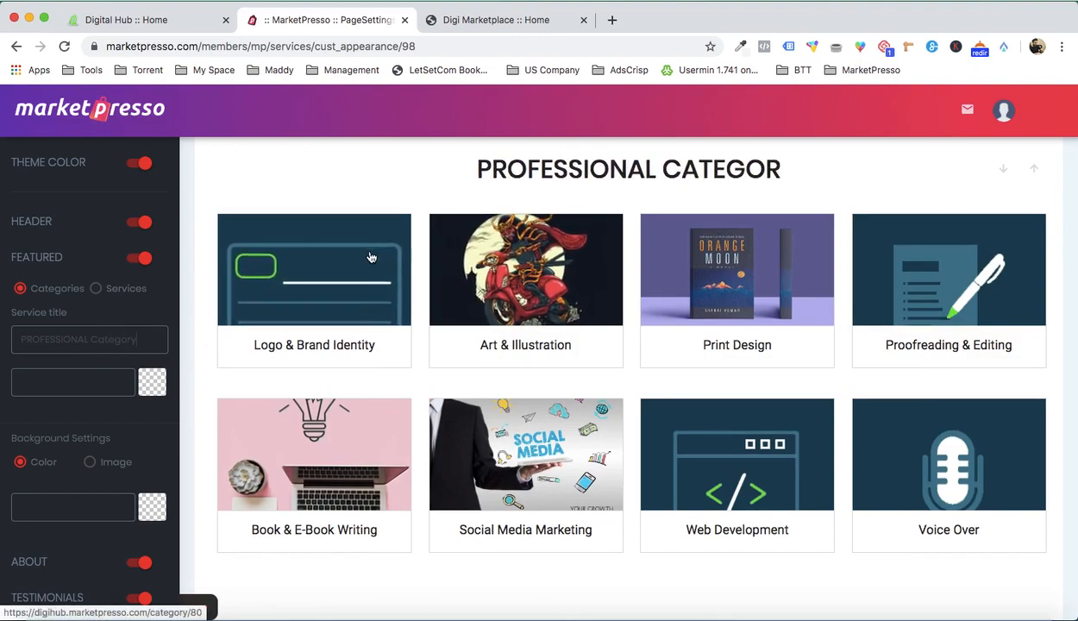
{"action": "key", "text": "BackSpace"}
{"action": "key", "text": "BackSpace"}
{"action": "key", "text": "BackSpace"}
{"action": "key", "text": "BackSpace"}
{"action": "type", "text": "ATEGORY"}
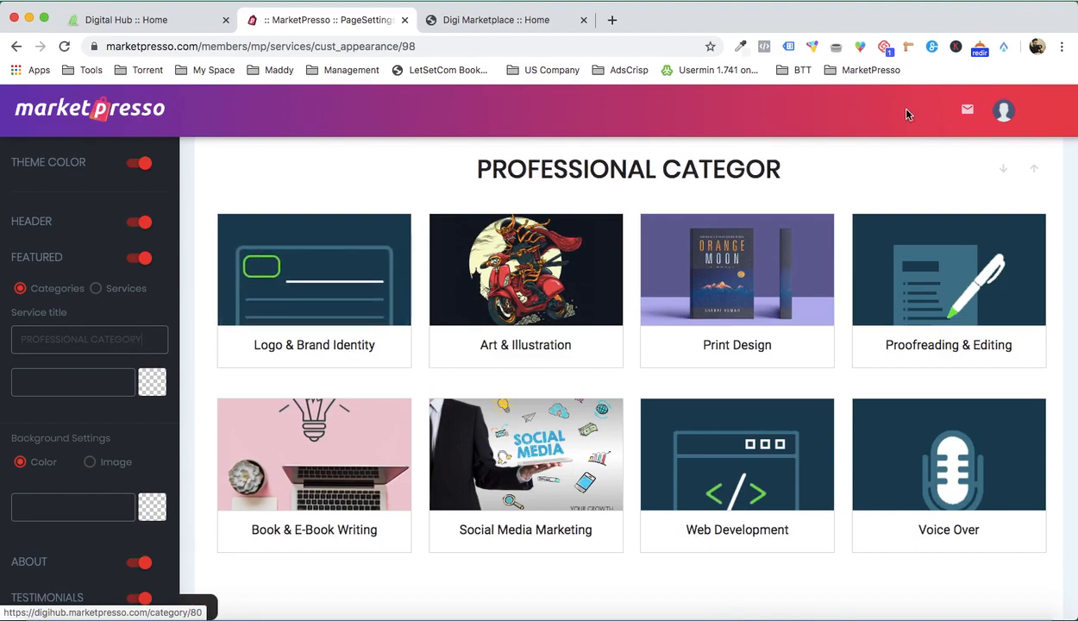
{"action": "scroll", "coordinate": [1039, 220], "scroll_direction": "up", "scroll_amount": 5}
{"action": "left_click", "coordinate": [1037, 159]}
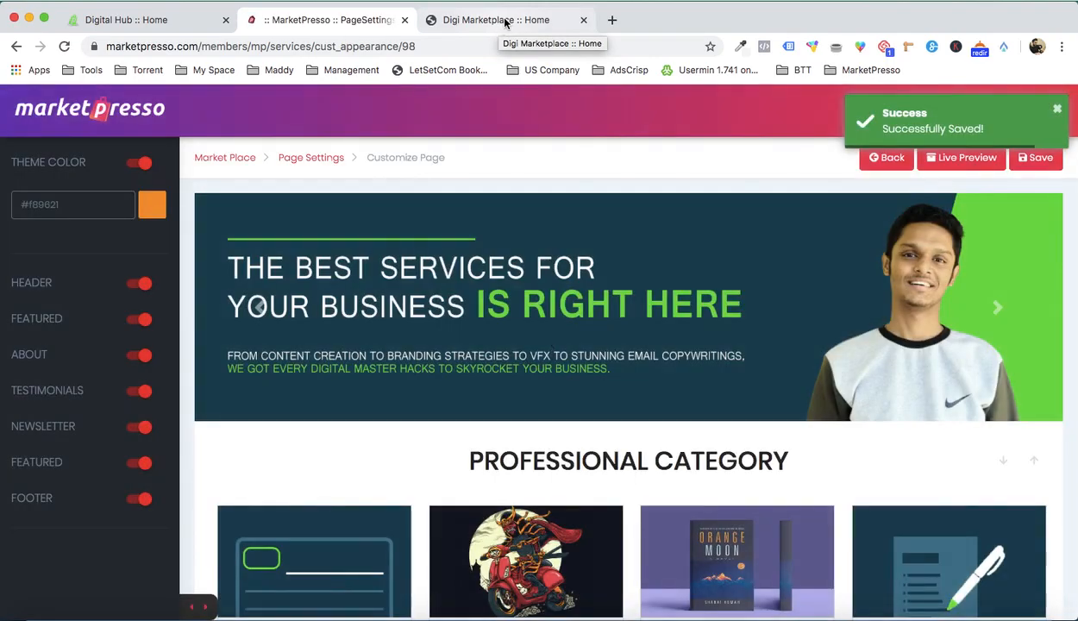
Step: Reload the live Digi Marketplace home page and examine the category heading and the sections below it
{"action": "left_click", "coordinate": [505, 22]}
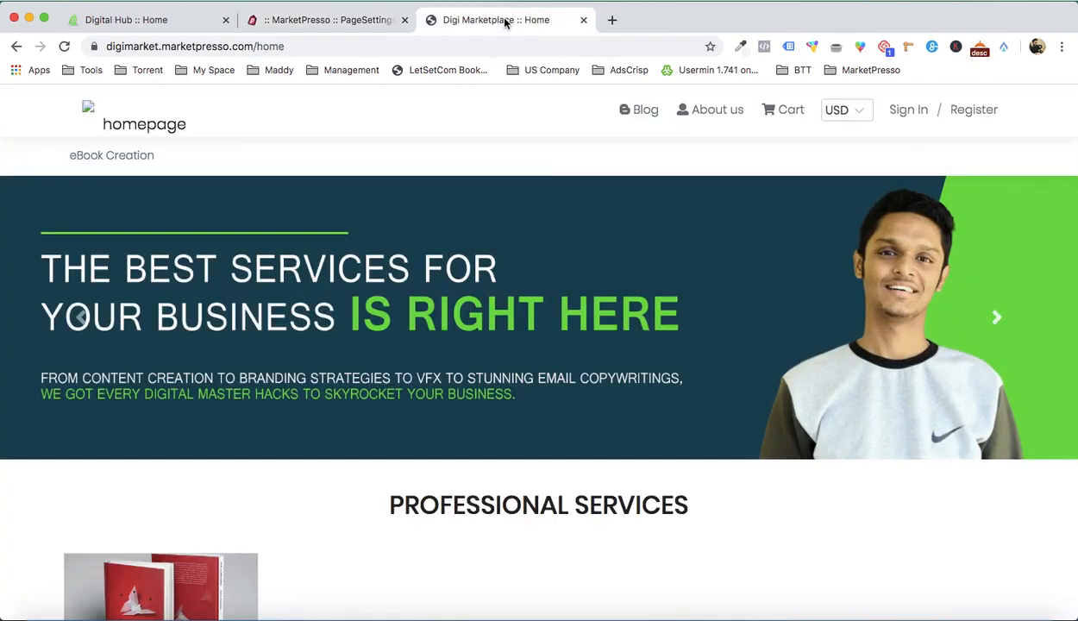
{"action": "key", "text": "super+r"}
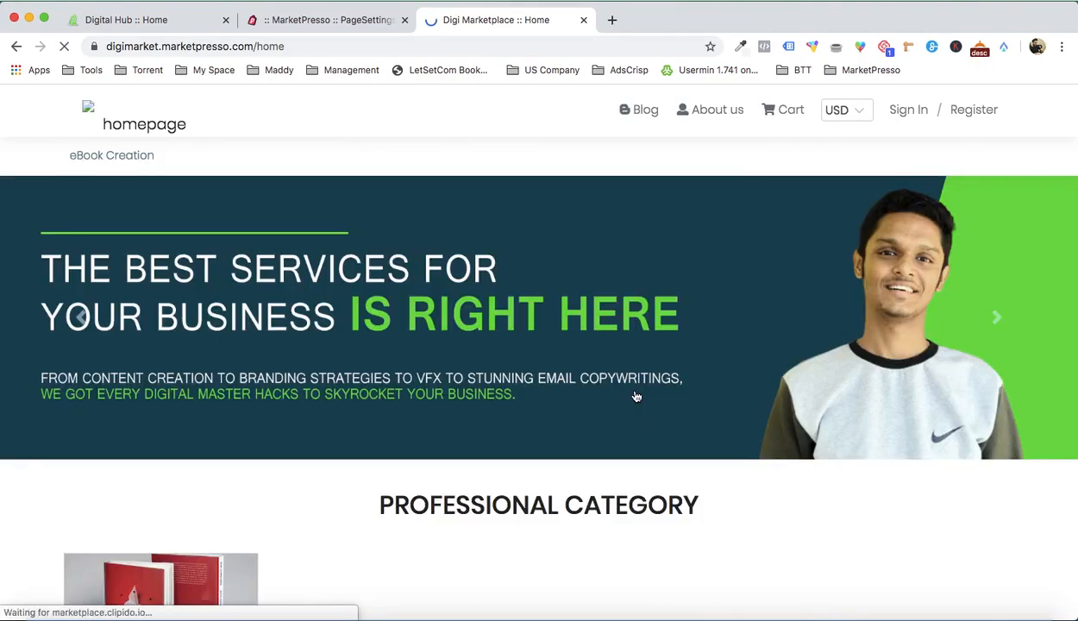
{"action": "scroll", "coordinate": [636, 396], "scroll_direction": "down", "scroll_amount": 8}
{"action": "scroll", "coordinate": [393, 525], "scroll_direction": "up", "scroll_amount": 3}
{"action": "scroll", "coordinate": [267, 341], "scroll_direction": "up", "scroll_amount": 3}
{"action": "scroll", "coordinate": [571, 224], "scroll_direction": "down", "scroll_amount": 6}
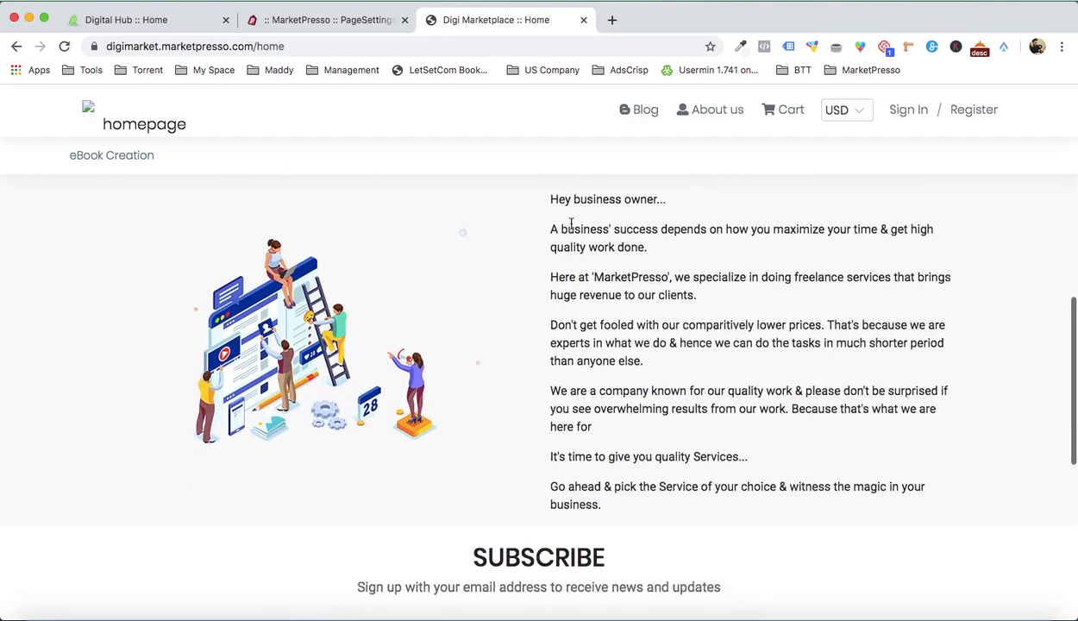
{"action": "scroll", "coordinate": [616, 319], "scroll_direction": "down", "scroll_amount": 5}
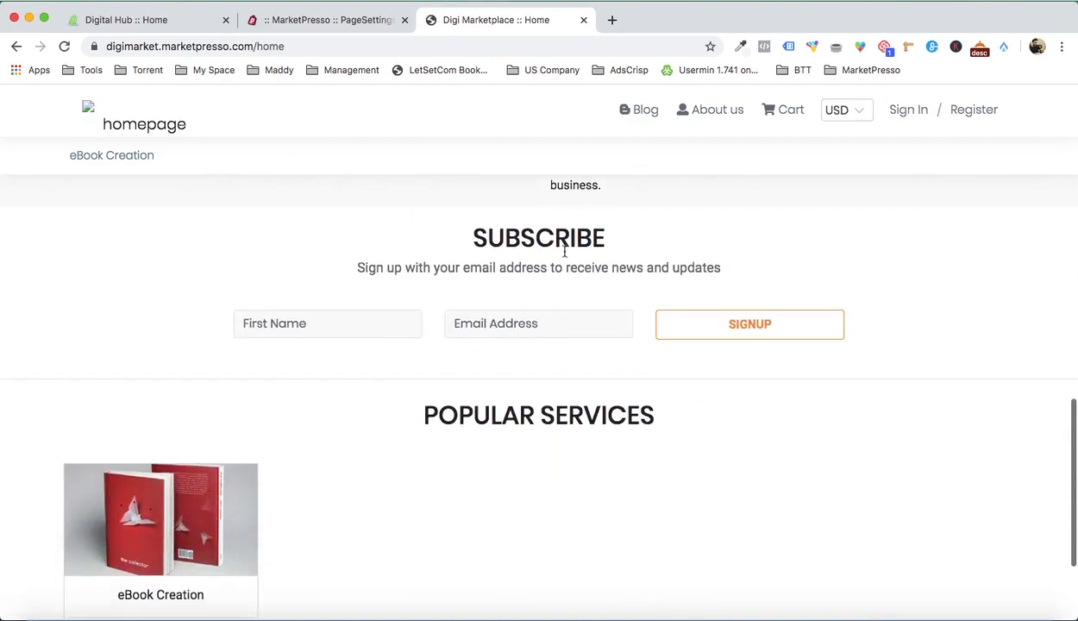
{"action": "scroll", "coordinate": [592, 283], "scroll_direction": "down", "scroll_amount": 3}
{"action": "scroll", "coordinate": [592, 283], "scroll_direction": "up", "scroll_amount": 5}
Step: Return to the page customizer and switch off the Newsletter section
{"action": "left_click", "coordinate": [359, 26]}
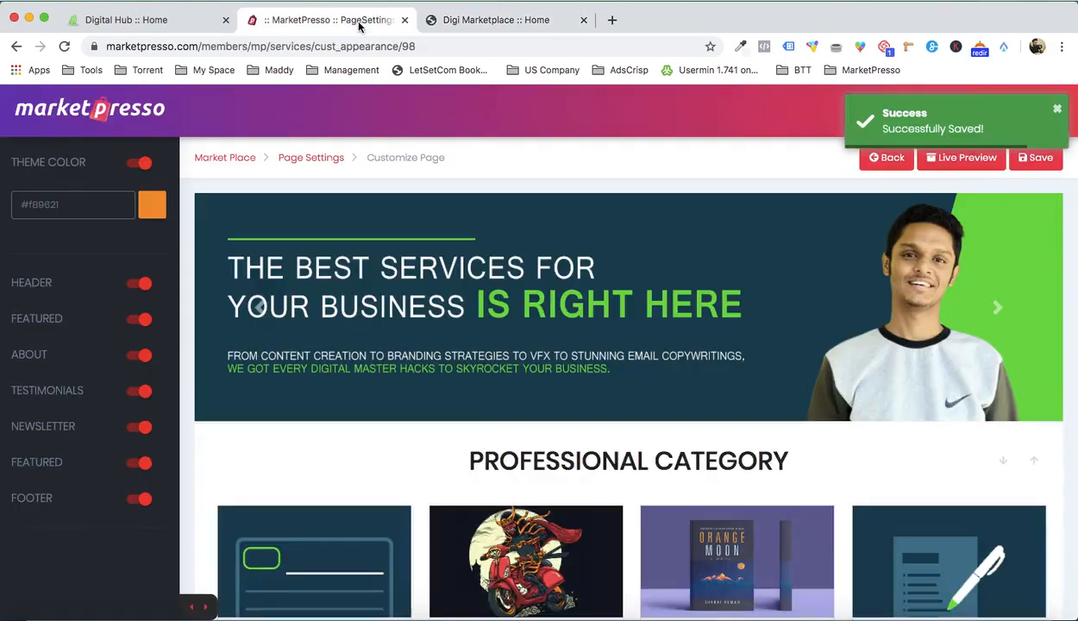
{"action": "scroll", "coordinate": [625, 267], "scroll_direction": "down", "scroll_amount": 3}
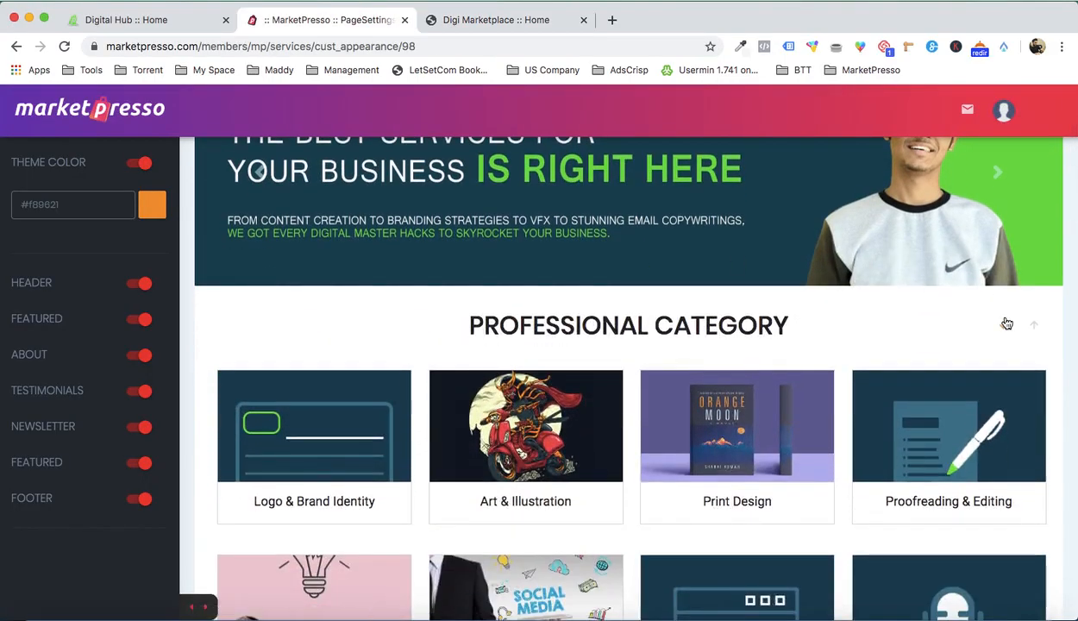
{"action": "scroll", "coordinate": [1005, 328], "scroll_direction": "down", "scroll_amount": 8}
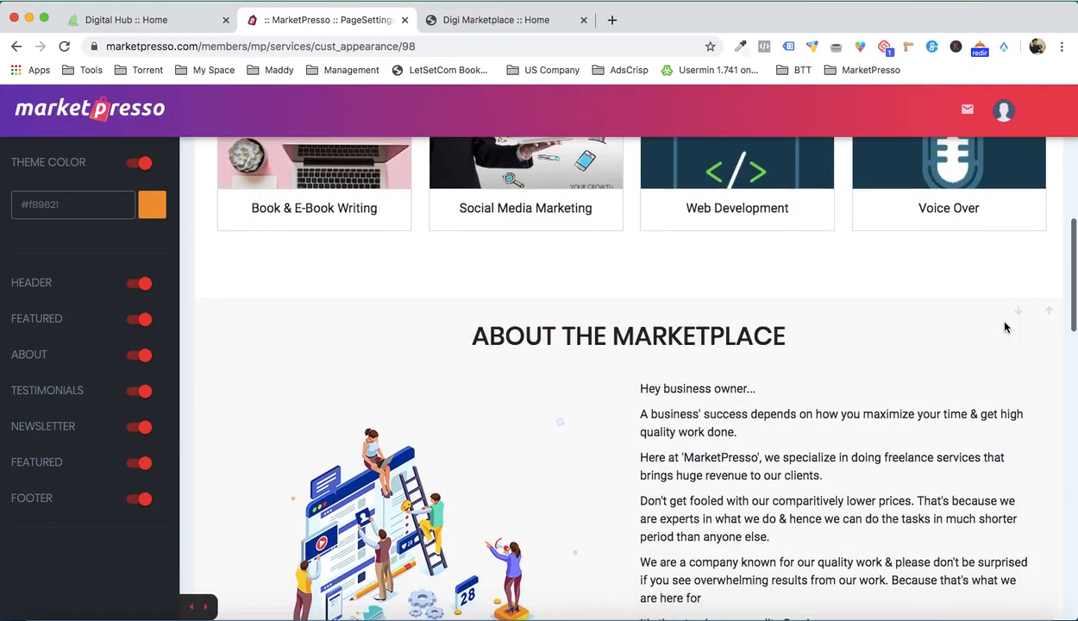
{"action": "scroll", "coordinate": [1005, 328], "scroll_direction": "down", "scroll_amount": 10}
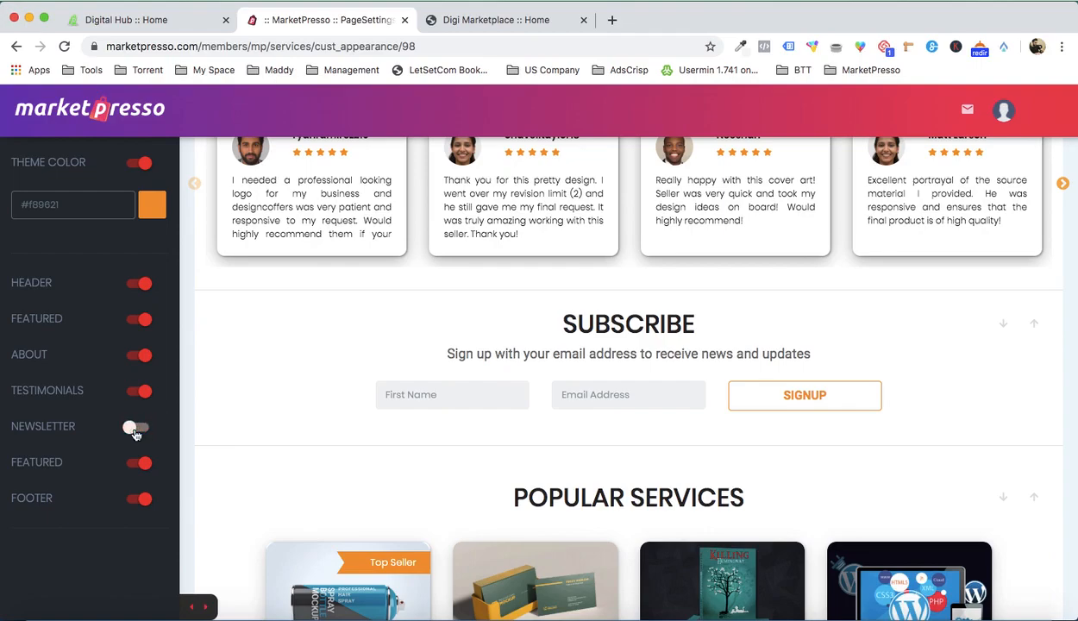
Step: Move the Customer Testimonials section down one place, below the Subscribe section
{"action": "scroll", "coordinate": [410, 381], "scroll_direction": "up", "scroll_amount": 2}
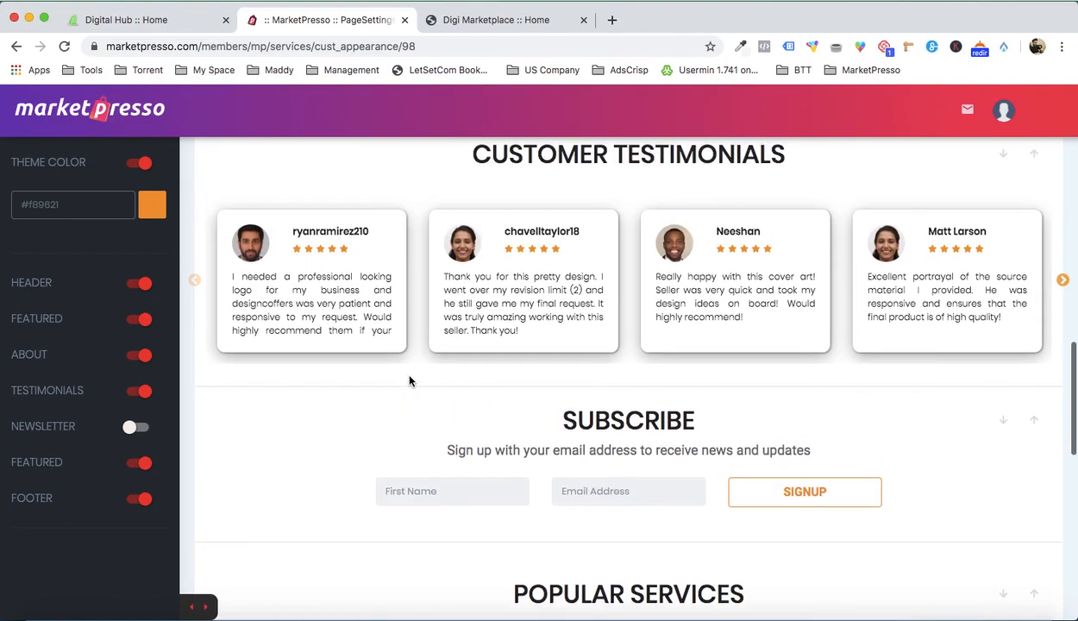
{"action": "scroll", "coordinate": [569, 356], "scroll_direction": "up", "scroll_amount": 3}
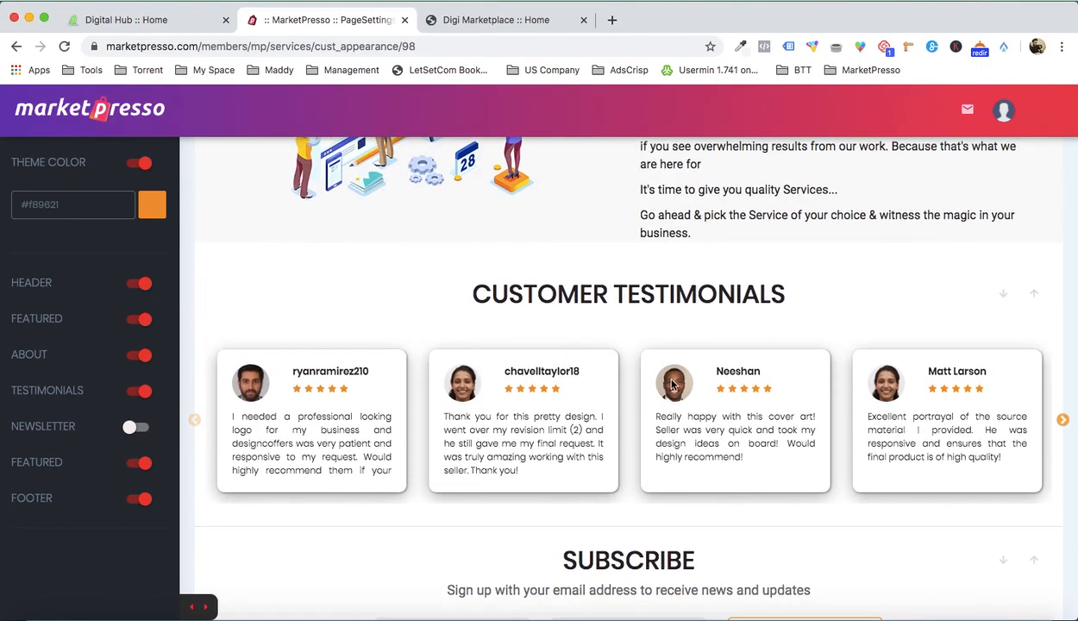
{"action": "scroll", "coordinate": [638, 366], "scroll_direction": "down", "scroll_amount": 3}
{"action": "scroll", "coordinate": [677, 326], "scroll_direction": "up", "scroll_amount": 2}
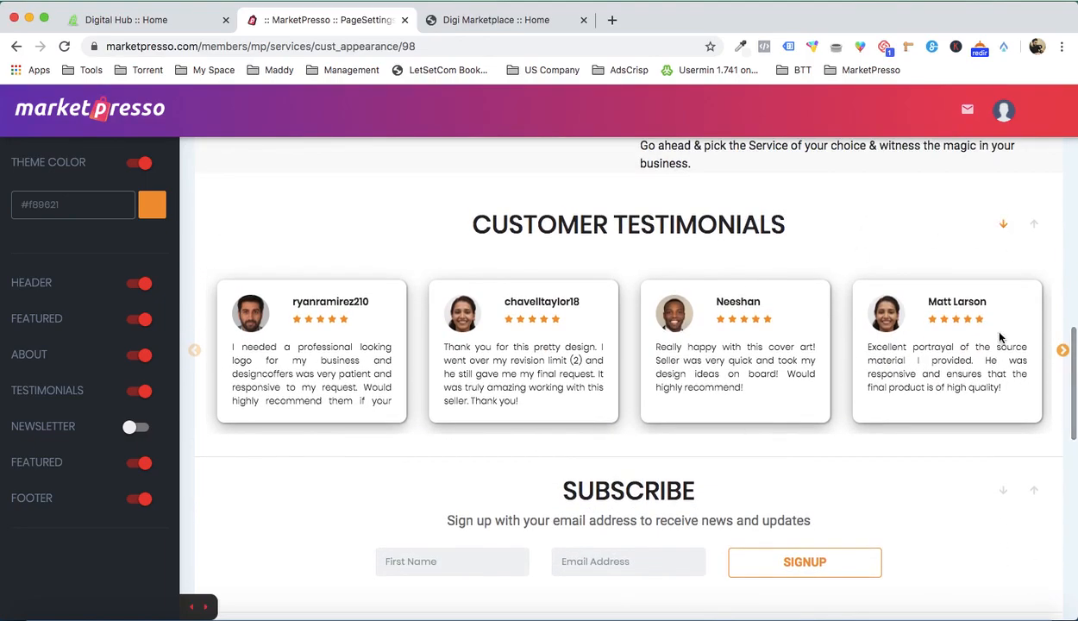
{"action": "scroll", "coordinate": [1009, 298], "scroll_direction": "down", "scroll_amount": 4}
{"action": "scroll", "coordinate": [966, 409], "scroll_direction": "up", "scroll_amount": 4}
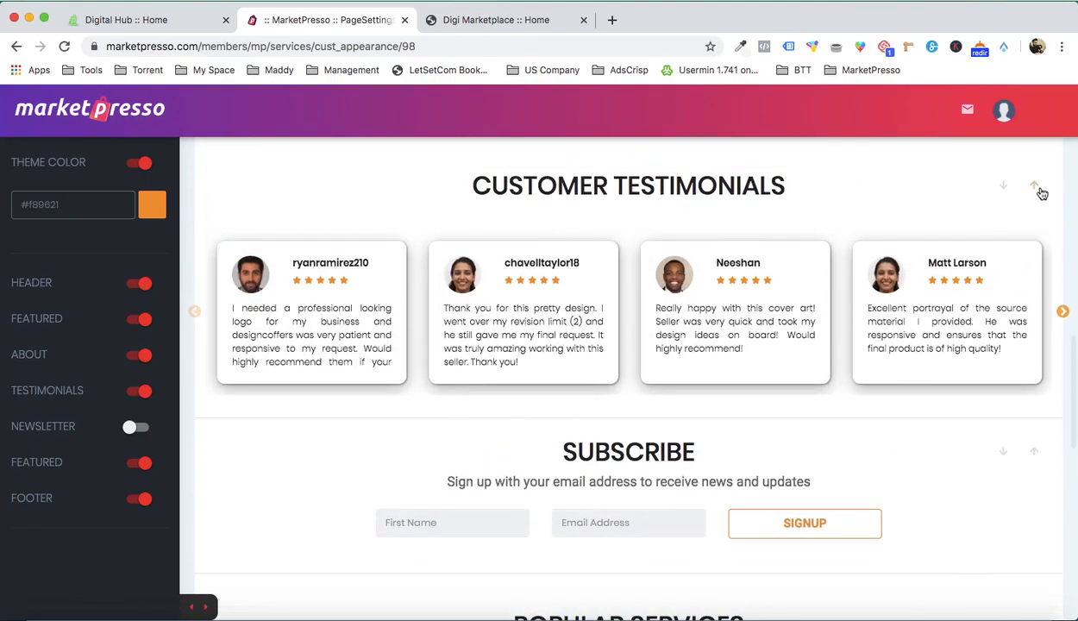
{"action": "left_click", "coordinate": [1006, 187]}
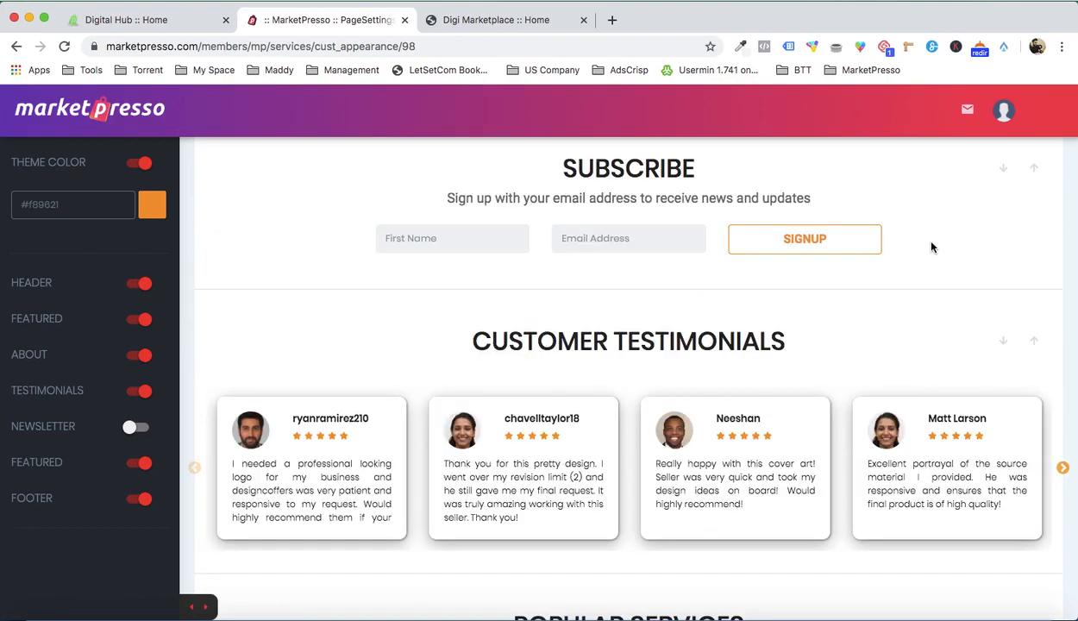
Step: Move the Customer Testimonials section below Popular Services and check its place above the footer
{"action": "scroll", "coordinate": [932, 247], "scroll_direction": "down", "scroll_amount": 5}
{"action": "scroll", "coordinate": [938, 247], "scroll_direction": "up", "scroll_amount": 3}
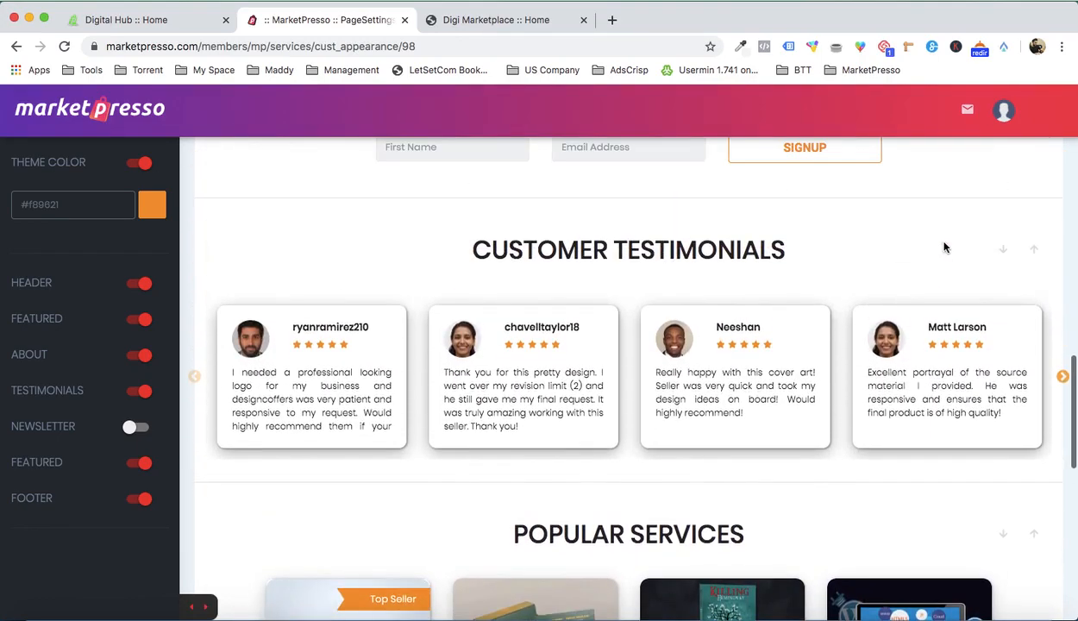
{"action": "left_click", "coordinate": [1003, 255]}
{"action": "scroll", "coordinate": [877, 350], "scroll_direction": "down", "scroll_amount": 5}
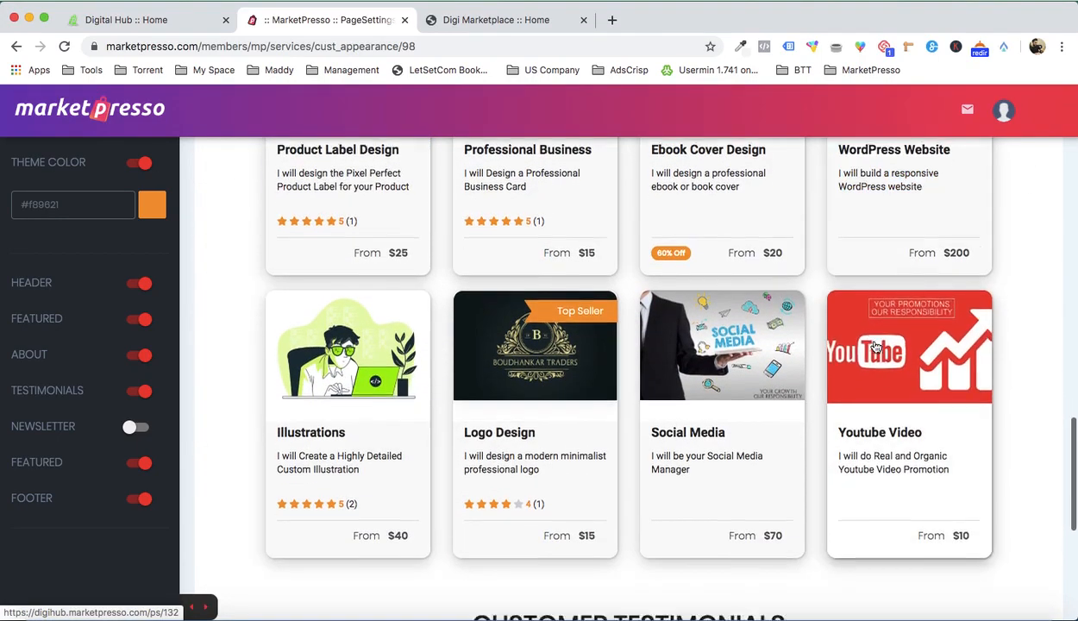
{"action": "scroll", "coordinate": [876, 345], "scroll_direction": "down", "scroll_amount": 5}
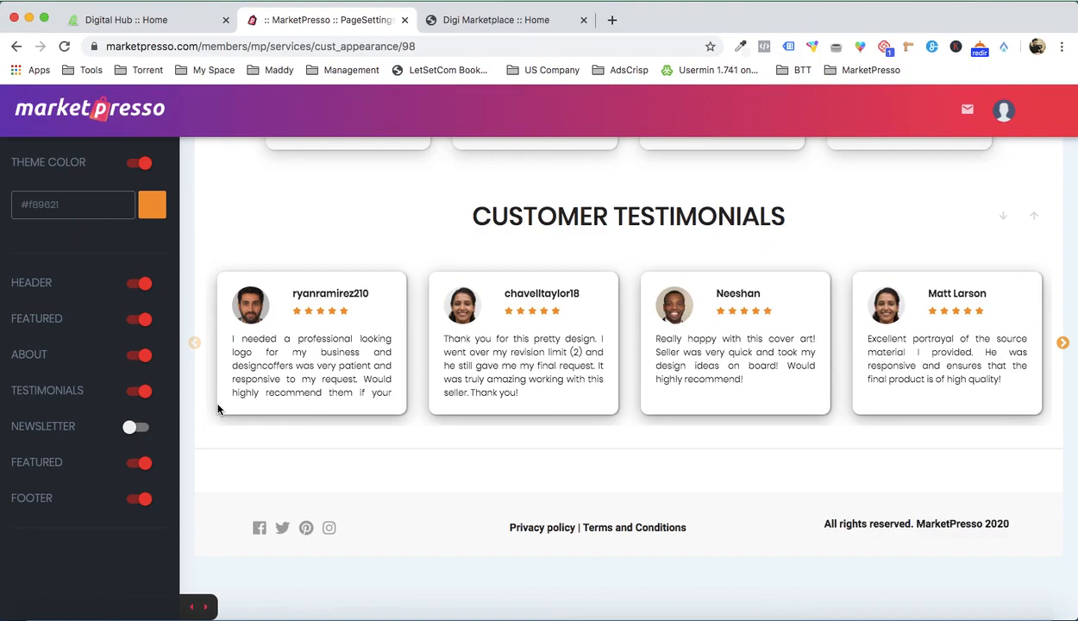
Step: Set the marketplace's theme color to the green #238f10 and save the customized page
{"action": "left_click", "coordinate": [151, 207]}
{"action": "left_click", "coordinate": [160, 295]}
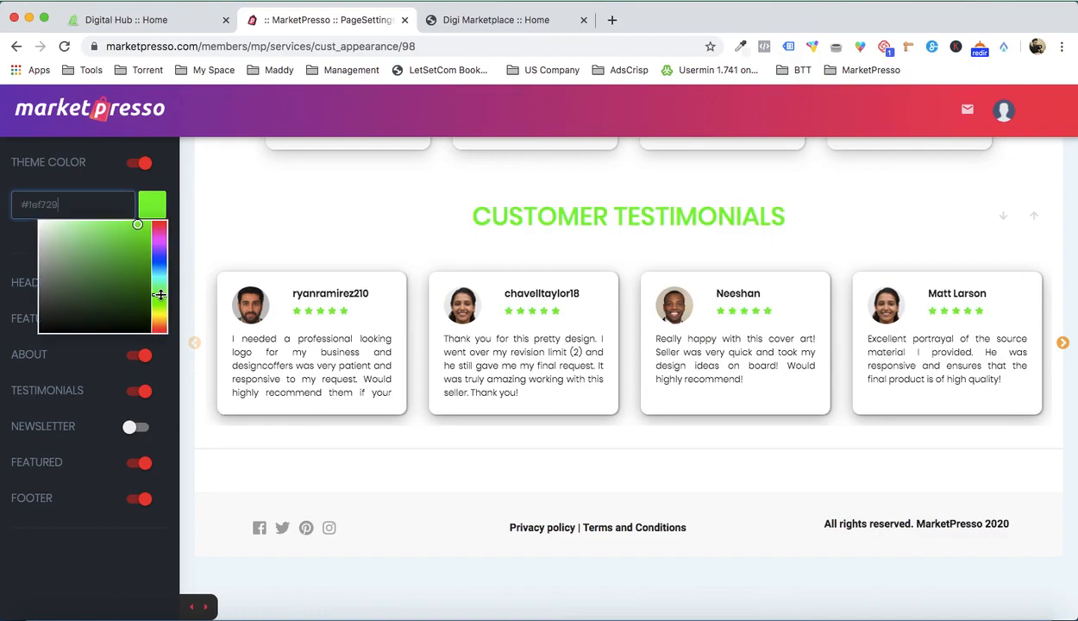
{"action": "left_click_drag", "start_coordinate": [160, 295], "coordinate": [159, 300]}
{"action": "left_click", "coordinate": [138, 271]}
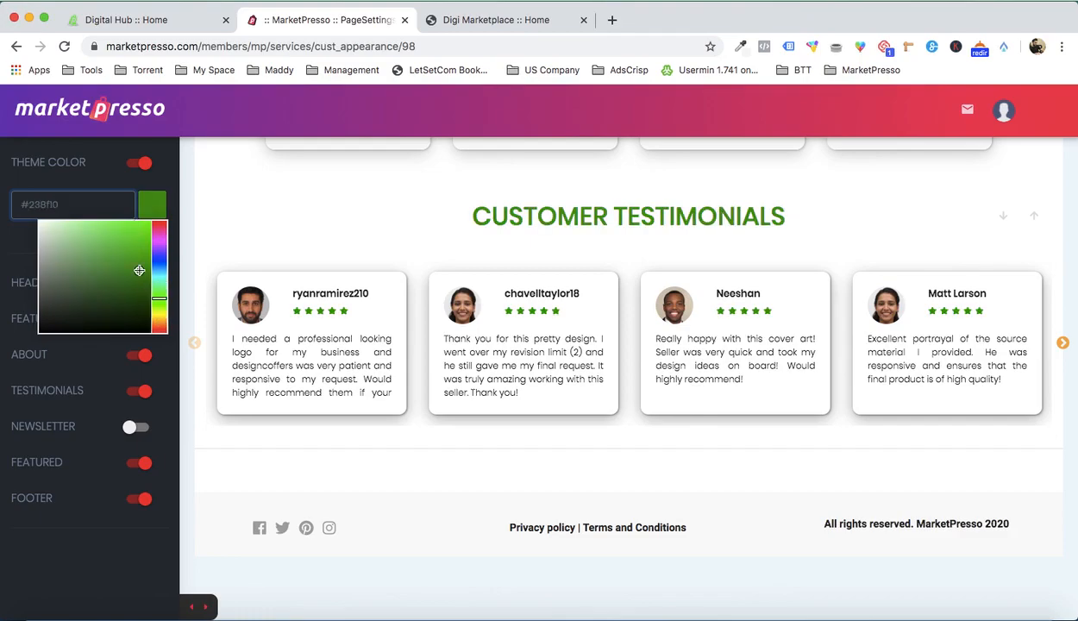
{"action": "left_click", "coordinate": [315, 233]}
{"action": "scroll", "coordinate": [218, 238], "scroll_direction": "up", "scroll_amount": 15}
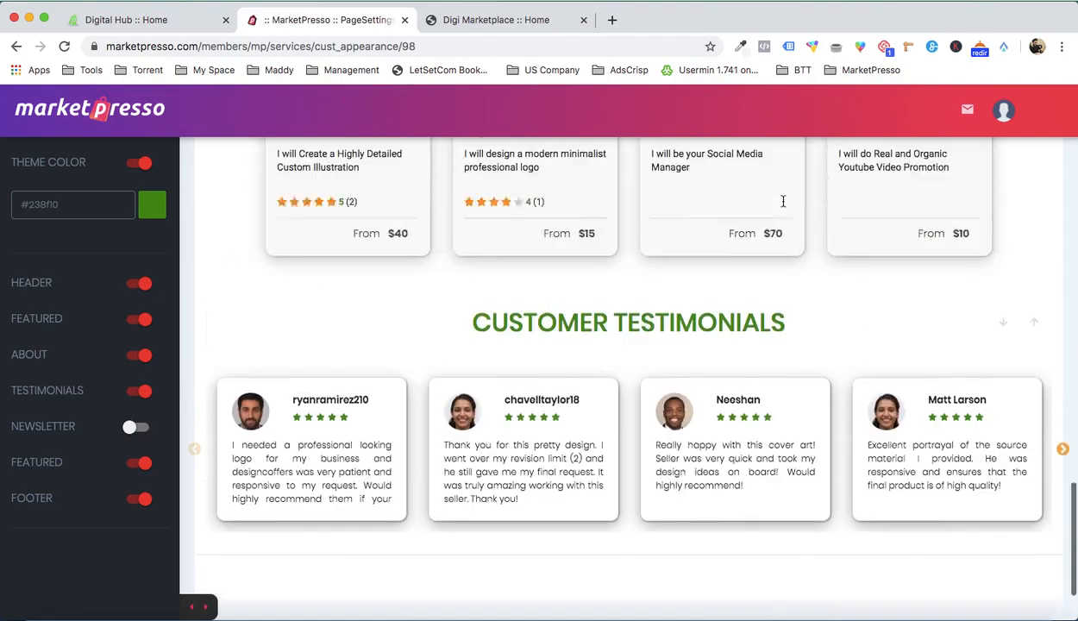
{"action": "scroll", "coordinate": [1020, 201], "scroll_direction": "up", "scroll_amount": 10}
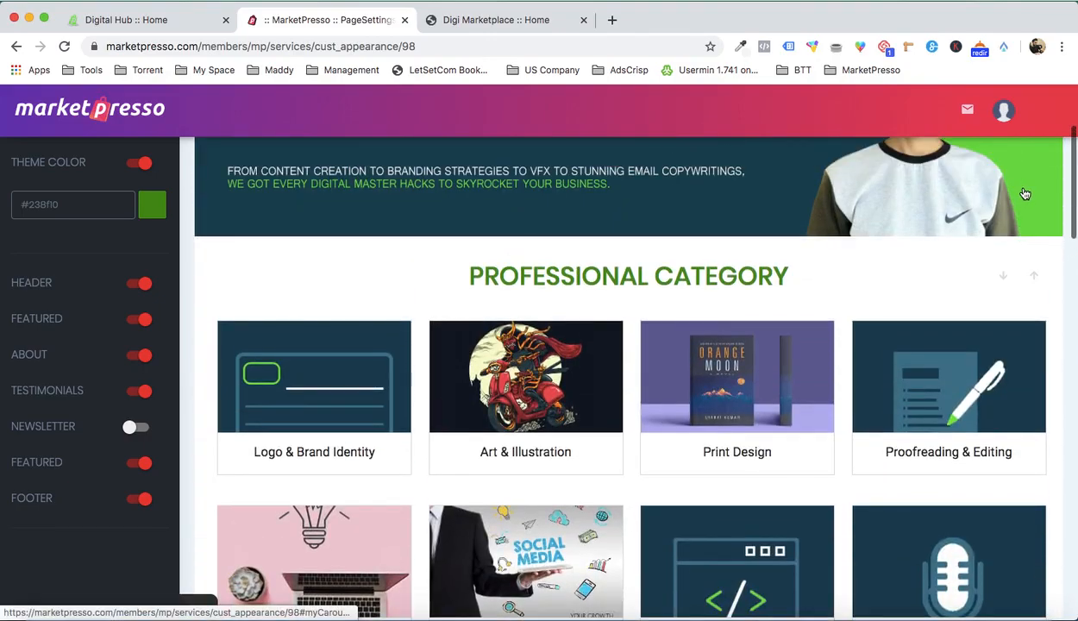
{"action": "left_click", "coordinate": [1038, 157]}
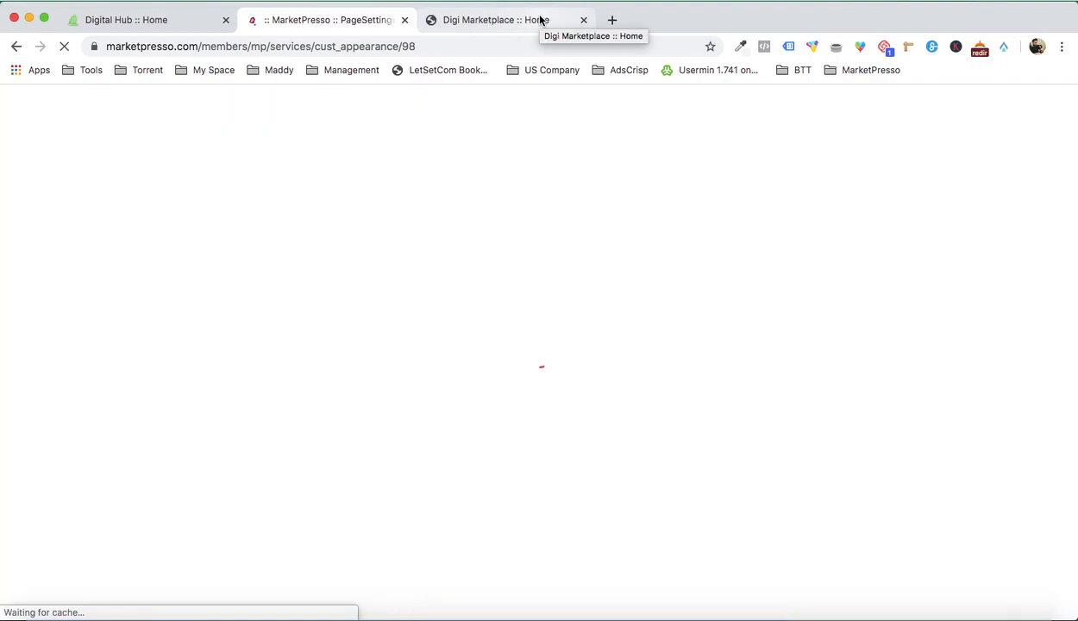
Step: Reload the live Digi Marketplace home page and examine its category, About and Popular Services sections
{"action": "left_click", "coordinate": [541, 19]}
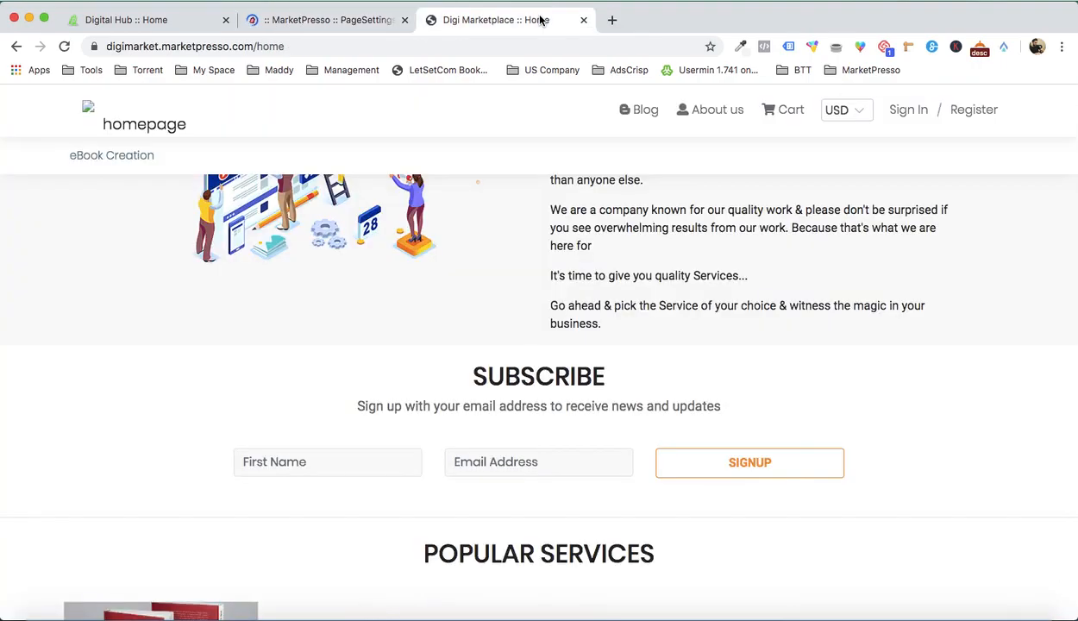
{"action": "scroll", "coordinate": [635, 289], "scroll_direction": "down", "scroll_amount": 5}
{"action": "scroll", "coordinate": [635, 289], "scroll_direction": "up", "scroll_amount": 10}
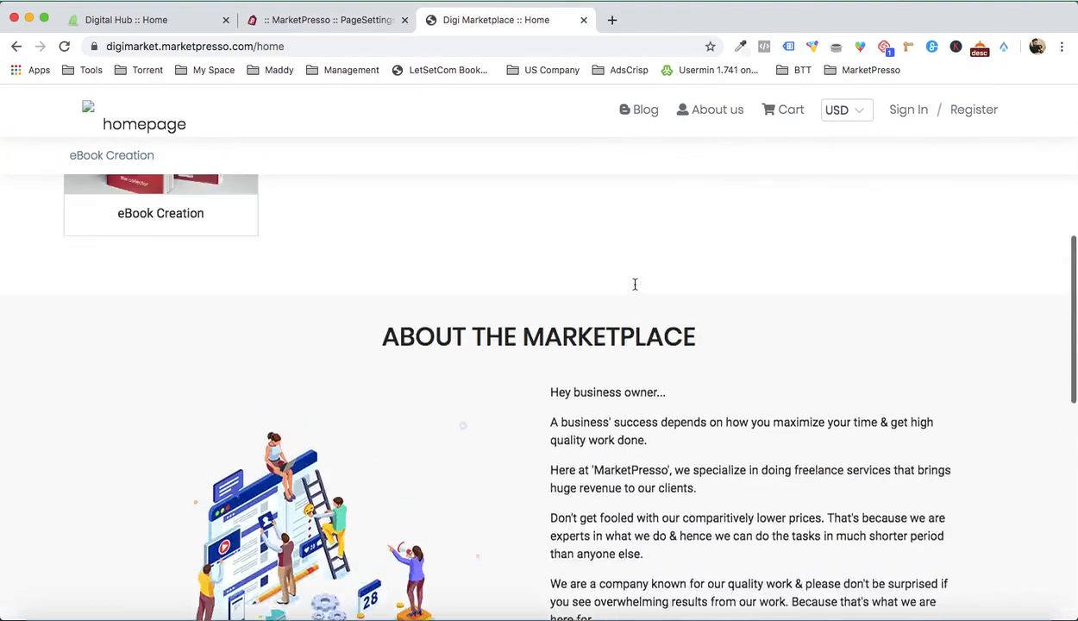
{"action": "scroll", "coordinate": [635, 289], "scroll_direction": "down", "scroll_amount": 10}
{"action": "key", "text": "super+r"}
{"action": "scroll", "coordinate": [635, 290], "scroll_direction": "up", "scroll_amount": 10}
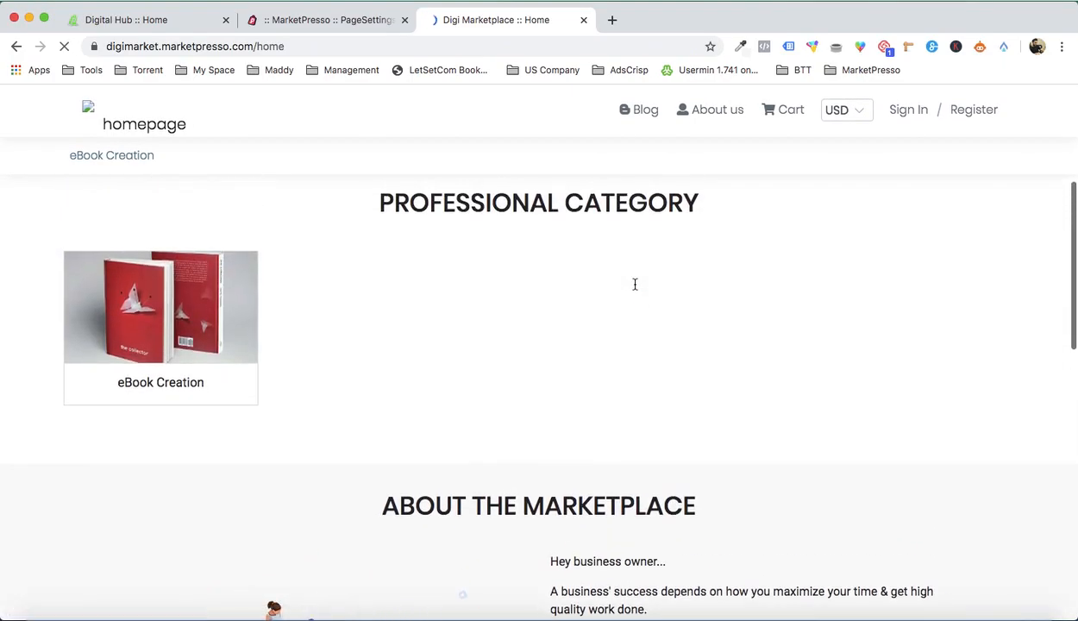
{"action": "scroll", "coordinate": [635, 285], "scroll_direction": "down", "scroll_amount": 8}
{"action": "scroll", "coordinate": [635, 285], "scroll_direction": "up", "scroll_amount": 10}
{"action": "scroll", "coordinate": [580, 233], "scroll_direction": "down", "scroll_amount": 10}
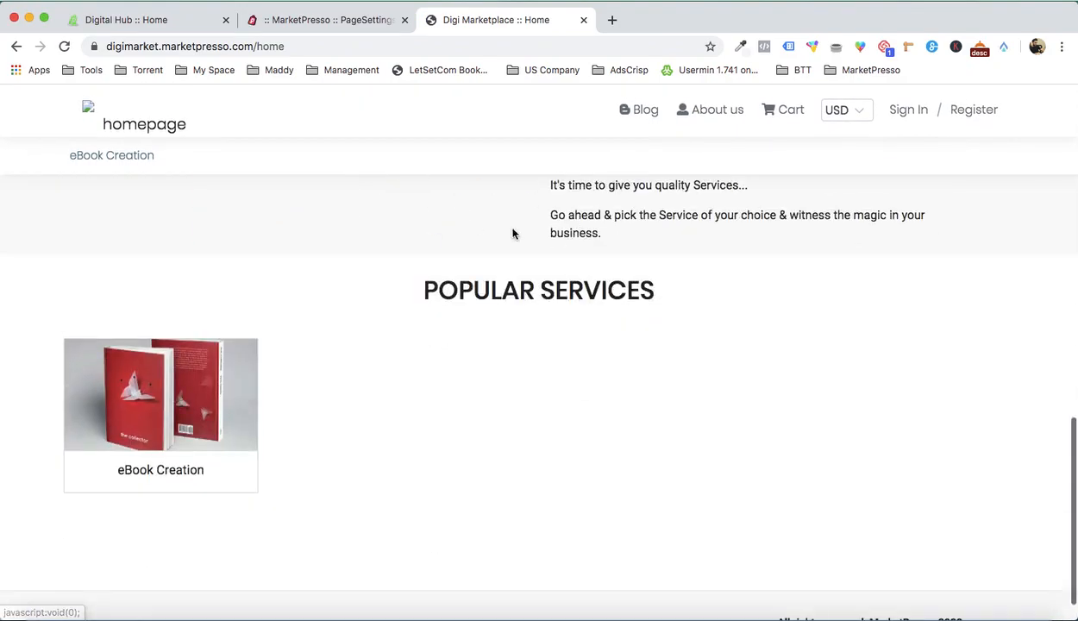
Step: Return to the page customizer, make the Popular Services section feature services instead of categories, and save the page
{"action": "left_click", "coordinate": [337, 22]}
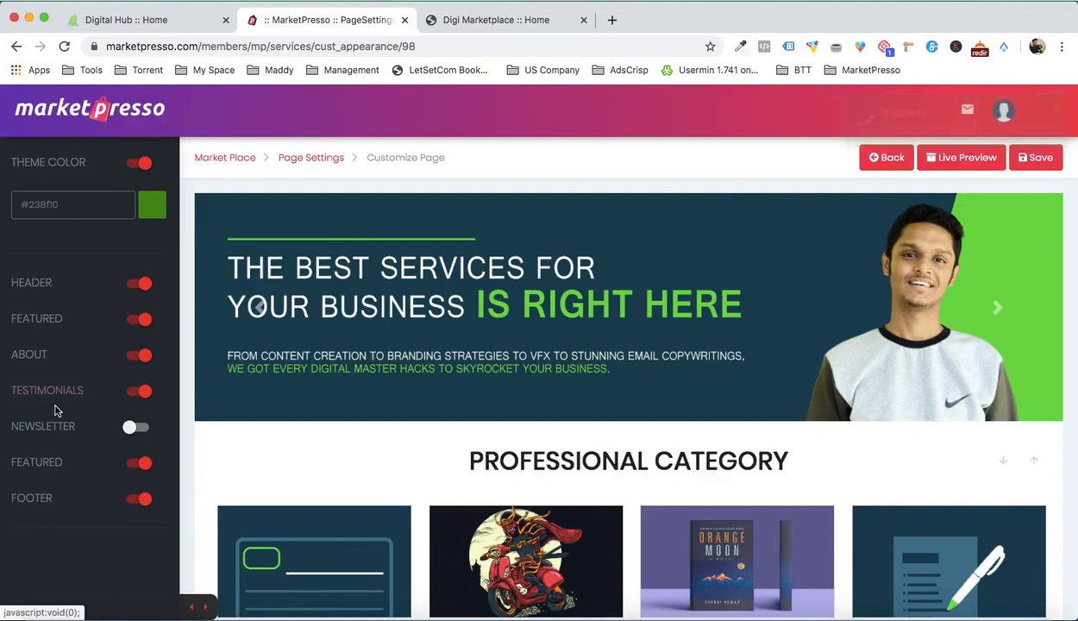
{"action": "left_click", "coordinate": [49, 467]}
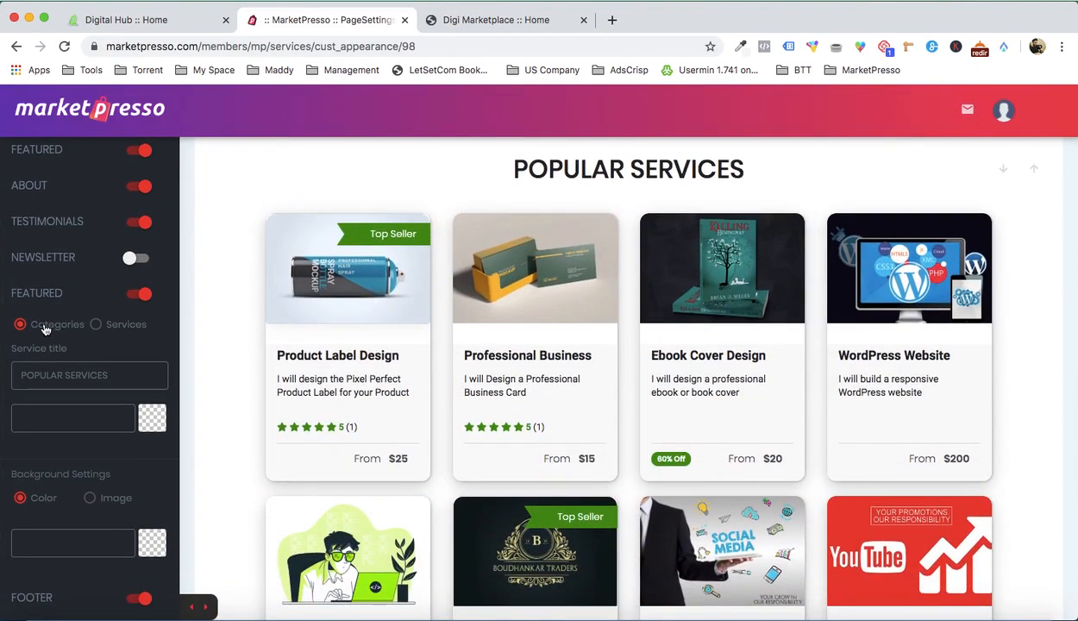
{"action": "left_click", "coordinate": [96, 327]}
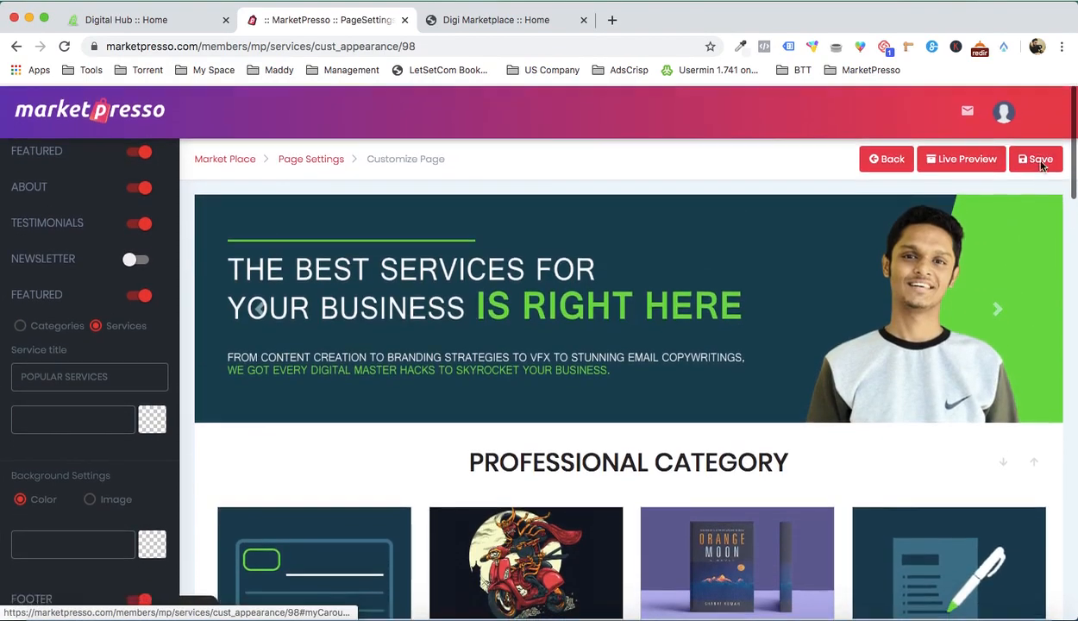
{"action": "left_click", "coordinate": [1040, 161]}
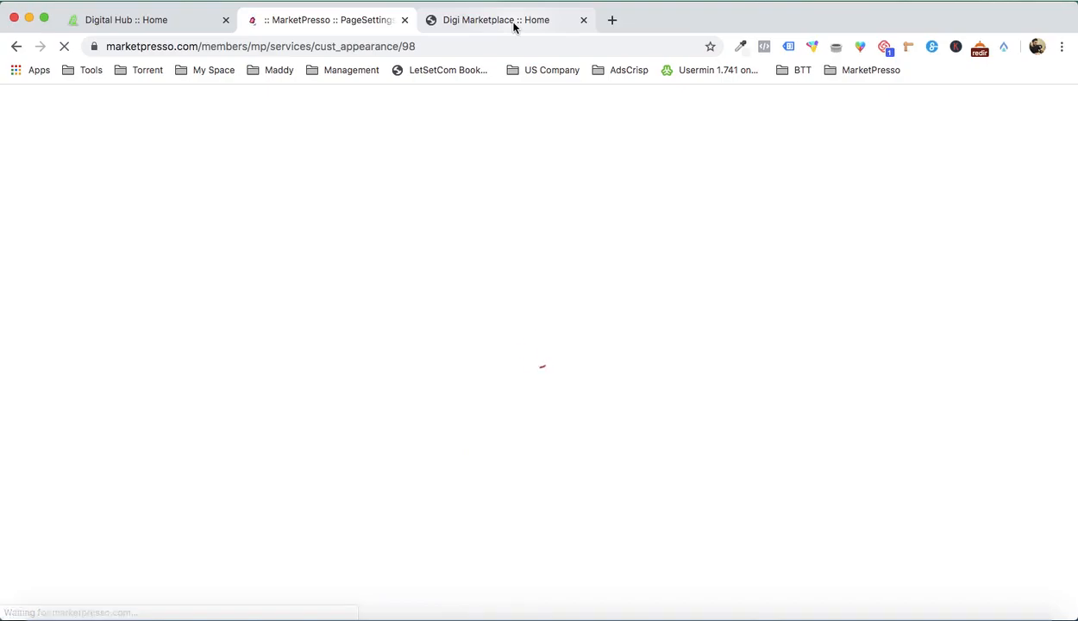
Step: Check the Popular Services section on the live home page and view the currency choices in its header
{"action": "left_click", "coordinate": [513, 26]}
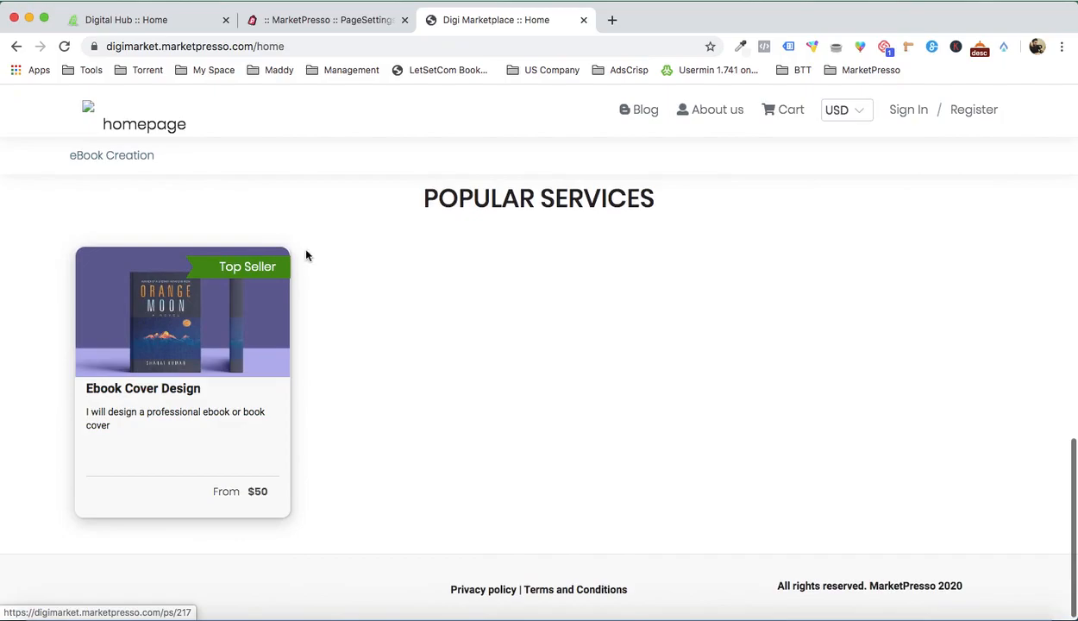
{"action": "scroll", "coordinate": [373, 292], "scroll_direction": "up", "scroll_amount": 10}
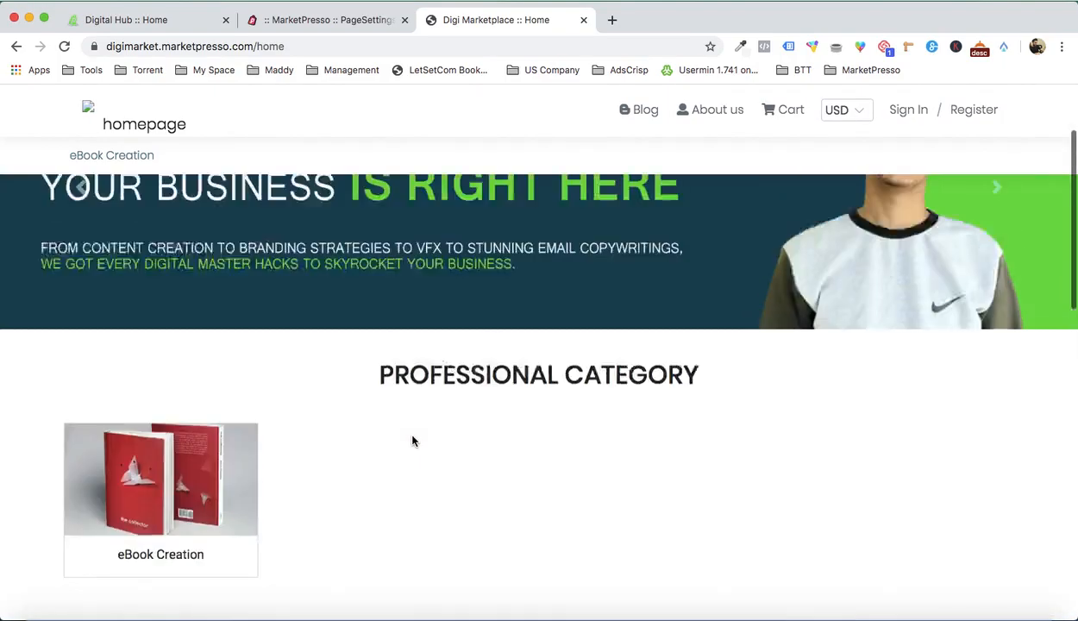
{"action": "scroll", "coordinate": [232, 438], "scroll_direction": "down", "scroll_amount": 2}
{"action": "scroll", "coordinate": [259, 436], "scroll_direction": "up", "scroll_amount": 3}
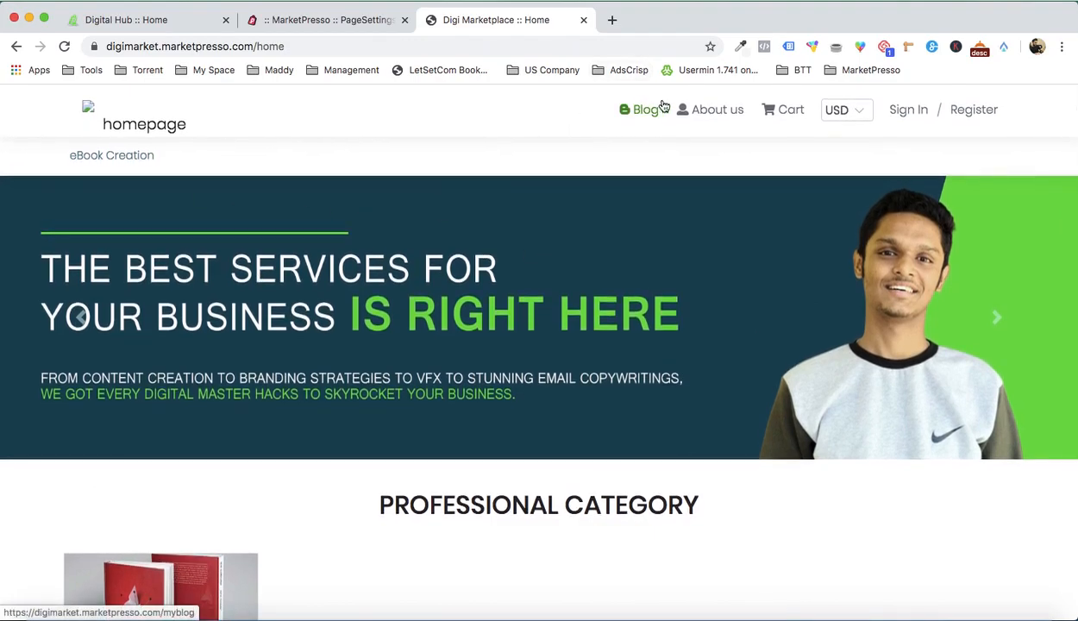
{"action": "left_click", "coordinate": [839, 113]}
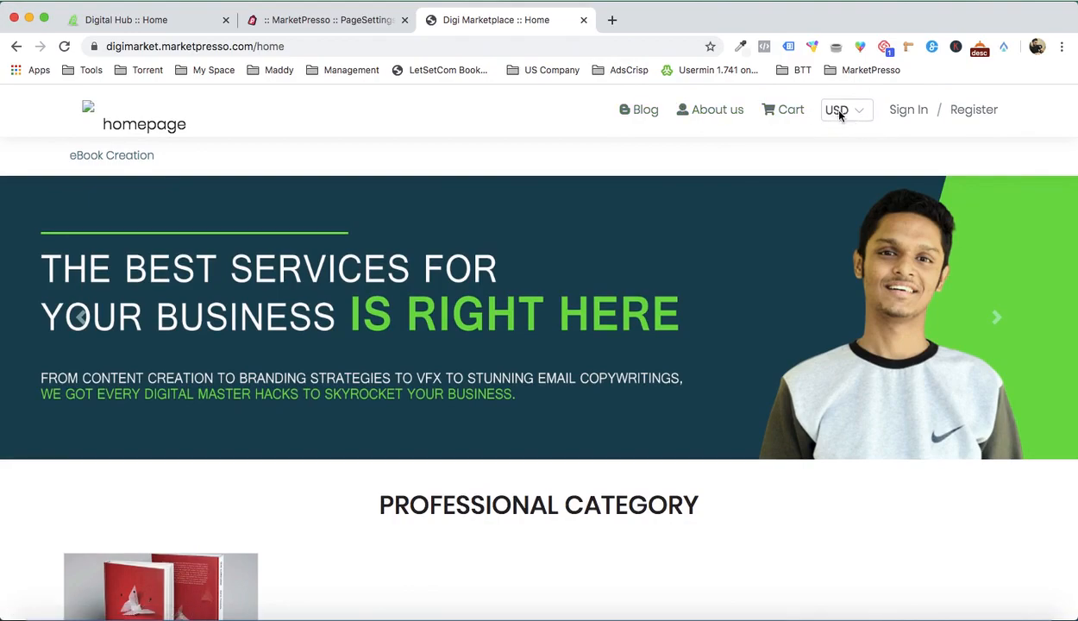
{"action": "left_click", "coordinate": [920, 168]}
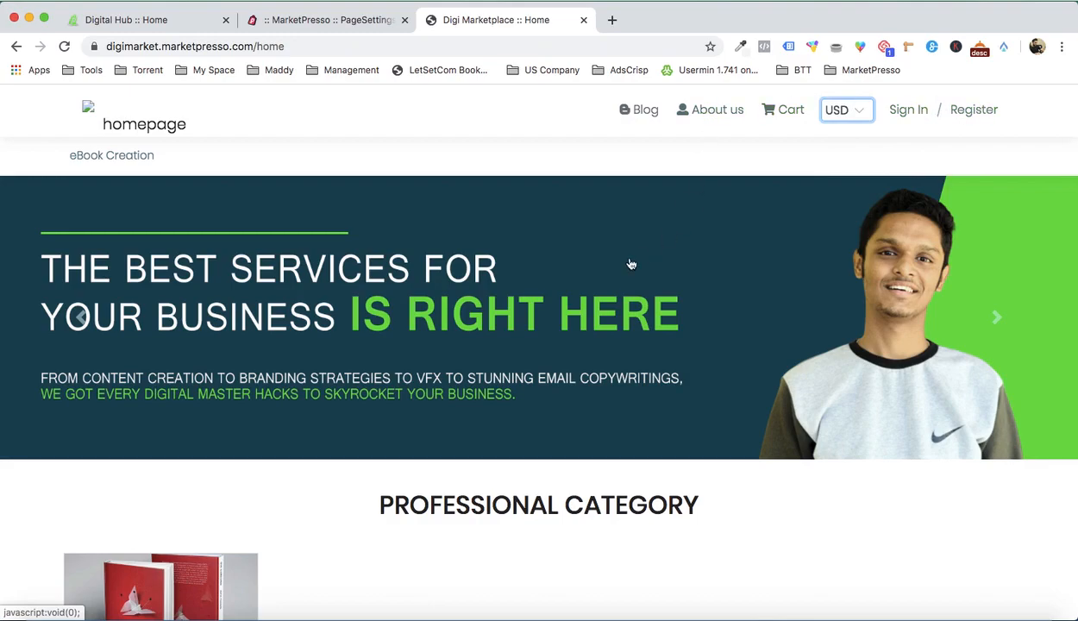
Step: Return to the page customizer and upload ABOUT US BRANDING.png to the image library from the About section's settings
{"action": "left_click", "coordinate": [357, 19]}
{"action": "scroll", "coordinate": [486, 337], "scroll_direction": "down", "scroll_amount": 10}
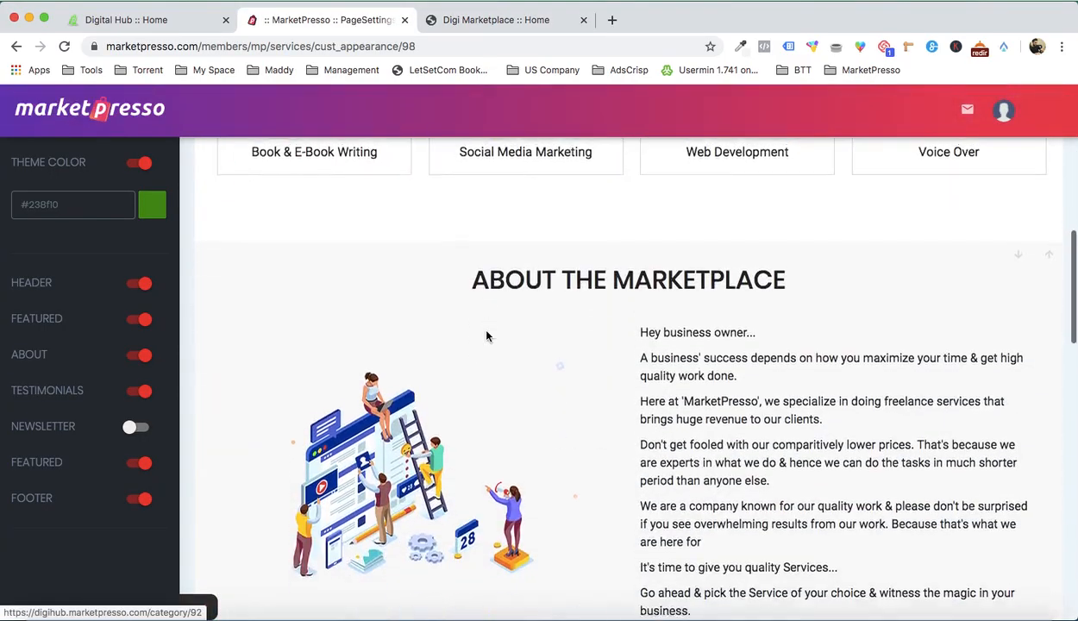
{"action": "scroll", "coordinate": [485, 337], "scroll_direction": "down", "scroll_amount": 3}
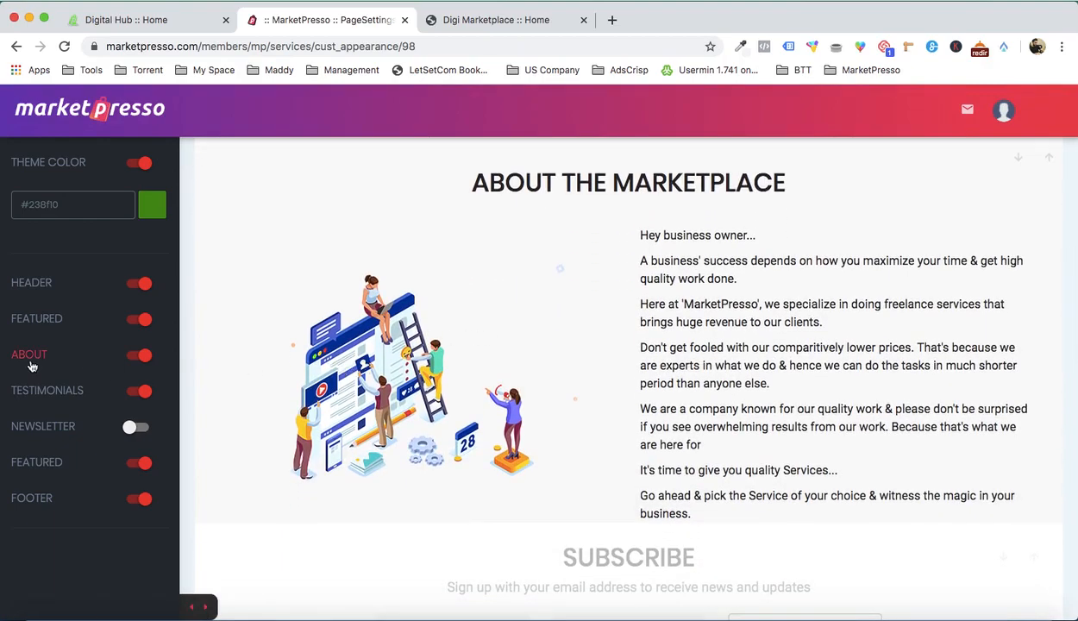
{"action": "left_click", "coordinate": [30, 355]}
{"action": "scroll", "coordinate": [52, 415], "scroll_direction": "down", "scroll_amount": 3}
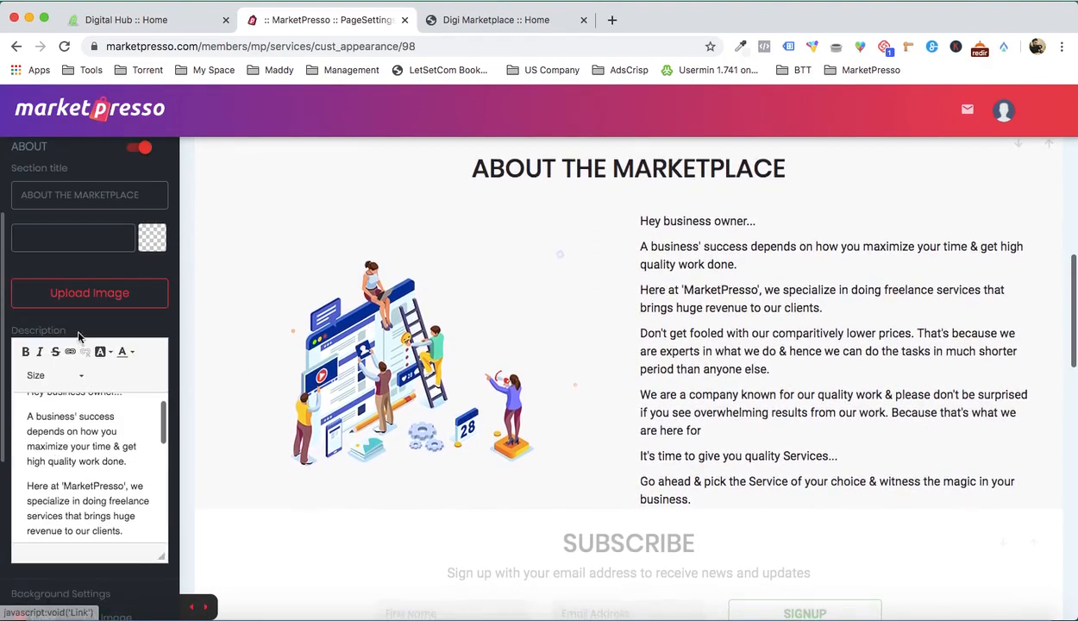
{"action": "left_click", "coordinate": [97, 298]}
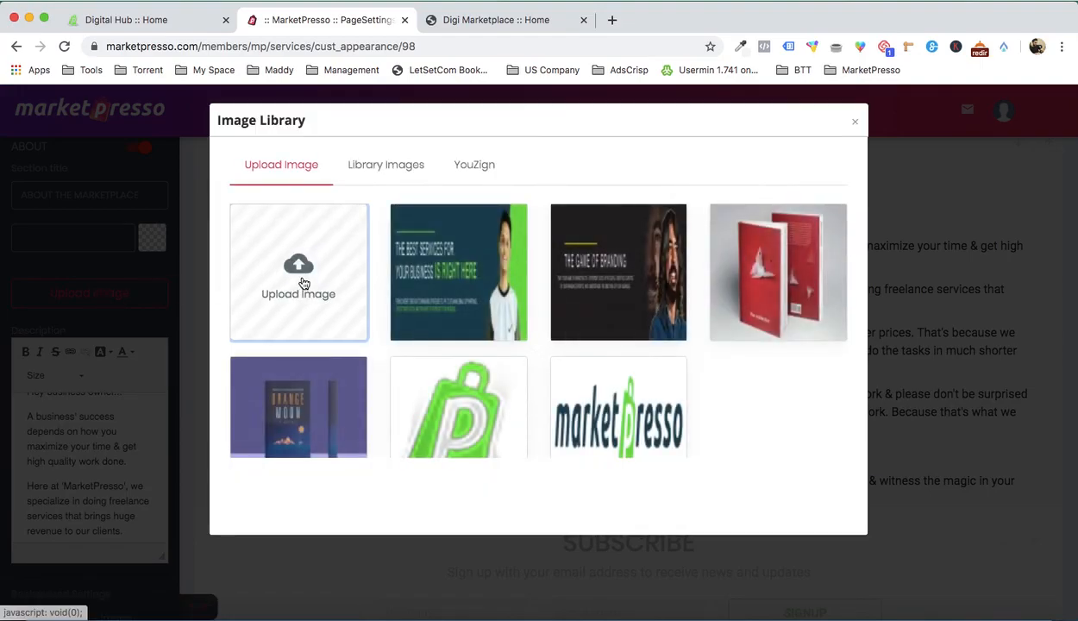
{"action": "left_click", "coordinate": [297, 286]}
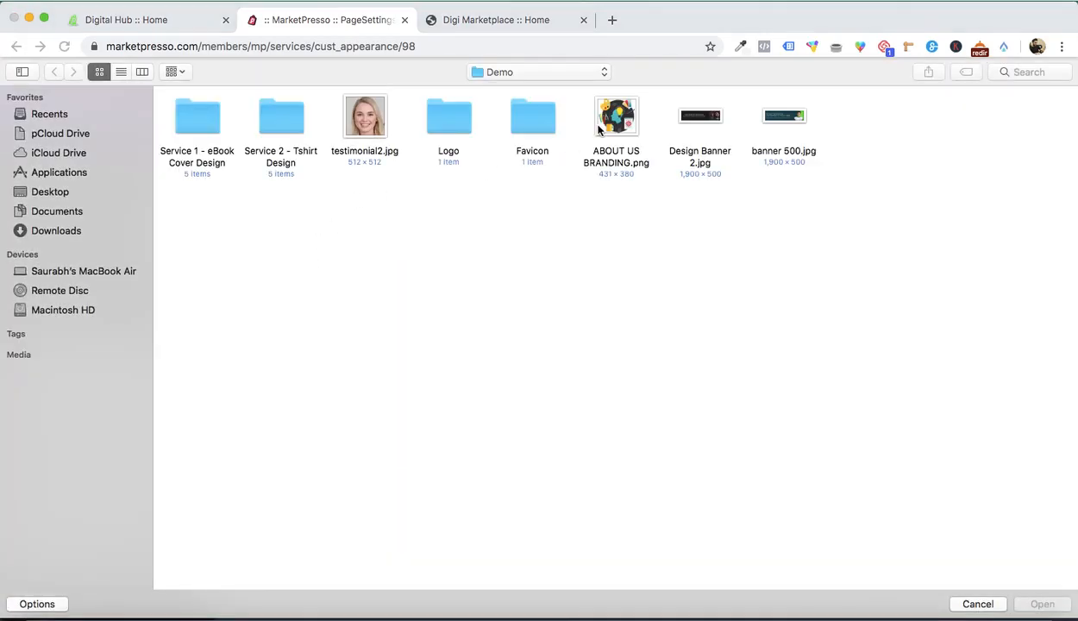
{"action": "double_click", "coordinate": [598, 128]}
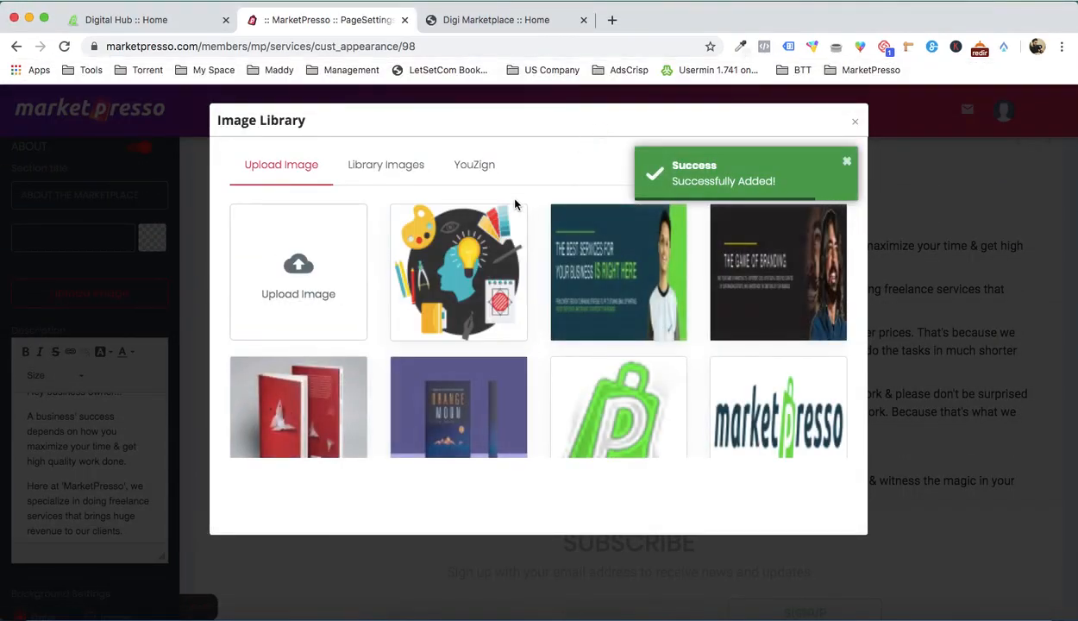
Step: Use the uploaded branding illustration as the About the Marketplace image and save the page
{"action": "left_click", "coordinate": [439, 272]}
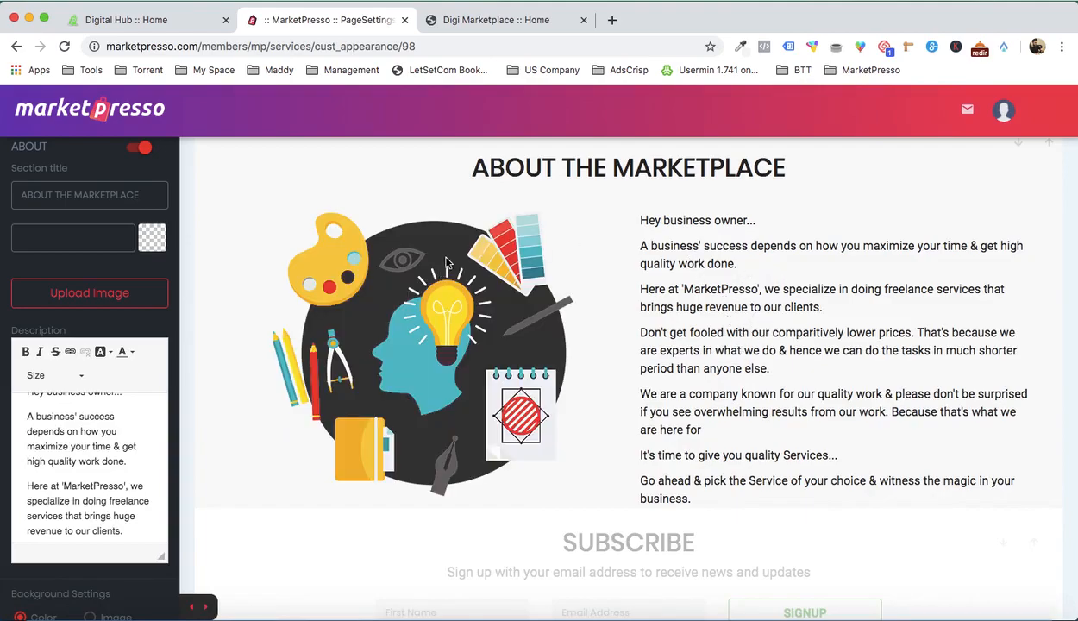
{"action": "scroll", "coordinate": [125, 393], "scroll_direction": "up", "scroll_amount": 1}
{"action": "scroll", "coordinate": [819, 240], "scroll_direction": "up", "scroll_amount": 4}
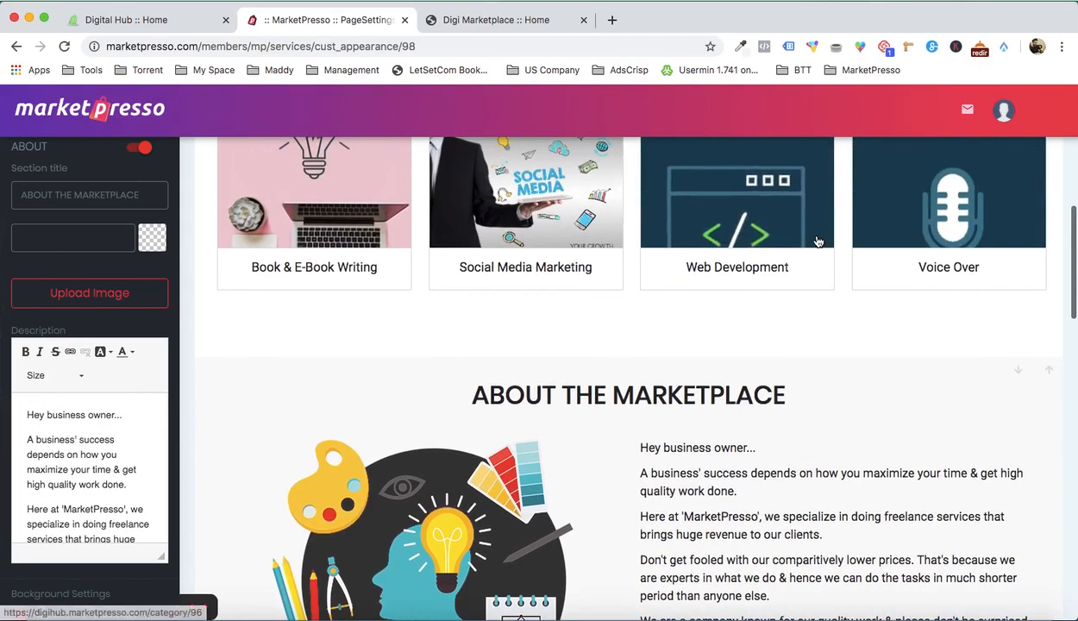
{"action": "scroll", "coordinate": [819, 239], "scroll_direction": "up", "scroll_amount": 5}
{"action": "left_click", "coordinate": [1021, 160]}
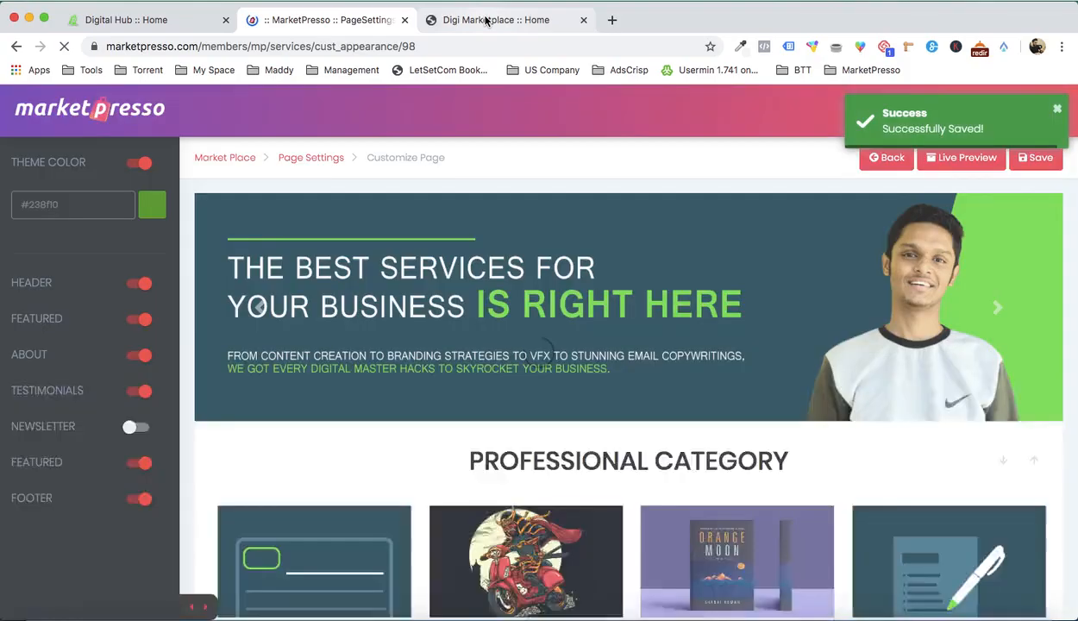
Step: Reload the live home page and examine the About the Marketplace image and the sections below it
{"action": "left_click", "coordinate": [486, 20]}
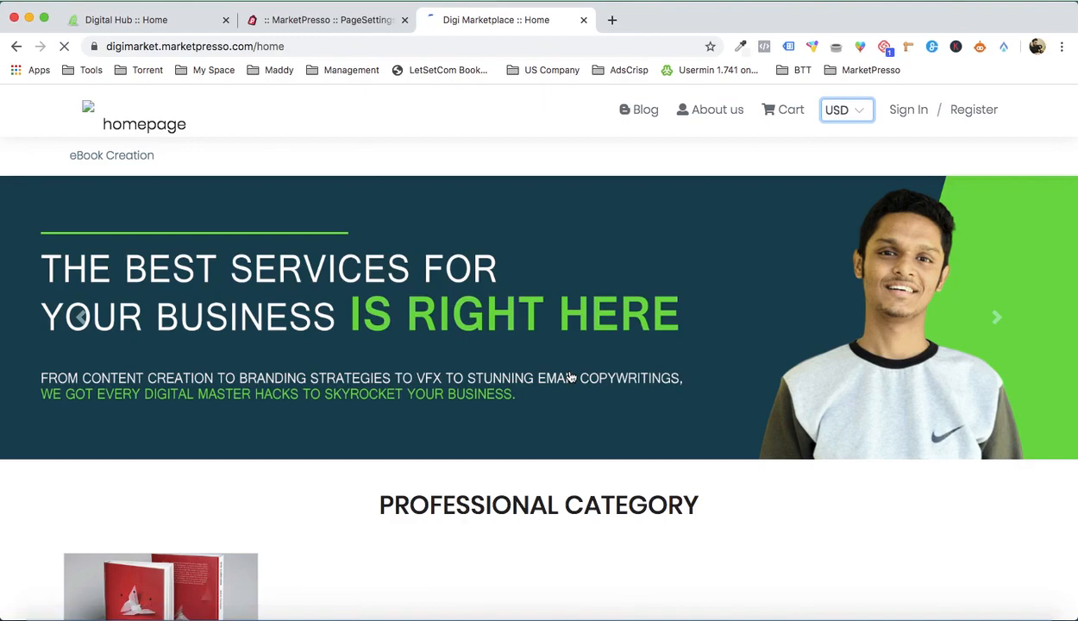
{"action": "scroll", "coordinate": [597, 326], "scroll_direction": "down", "scroll_amount": 6}
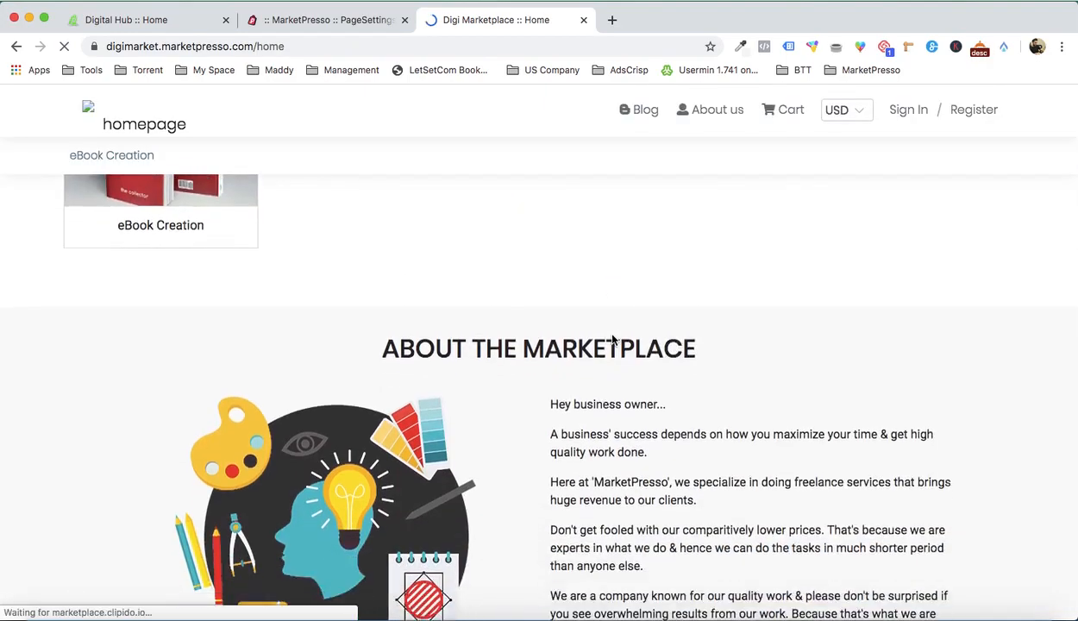
{"action": "scroll", "coordinate": [580, 345], "scroll_direction": "down", "scroll_amount": 2}
{"action": "scroll", "coordinate": [336, 378], "scroll_direction": "up", "scroll_amount": 5}
{"action": "scroll", "coordinate": [337, 380], "scroll_direction": "down", "scroll_amount": 9}
{"action": "scroll", "coordinate": [259, 383], "scroll_direction": "down", "scroll_amount": 2}
Step: View the Ebook Cover Design service page on the live site and browse through its gallery images
{"action": "left_click", "coordinate": [152, 392]}
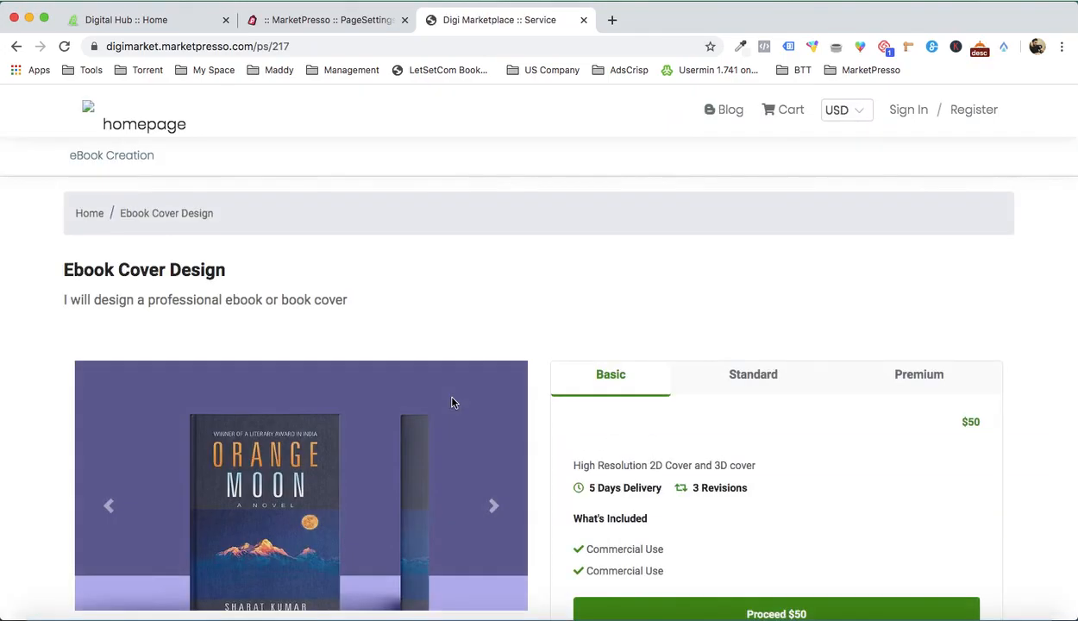
{"action": "scroll", "coordinate": [582, 314], "scroll_direction": "down", "scroll_amount": 5}
{"action": "scroll", "coordinate": [579, 314], "scroll_direction": "up", "scroll_amount": 3}
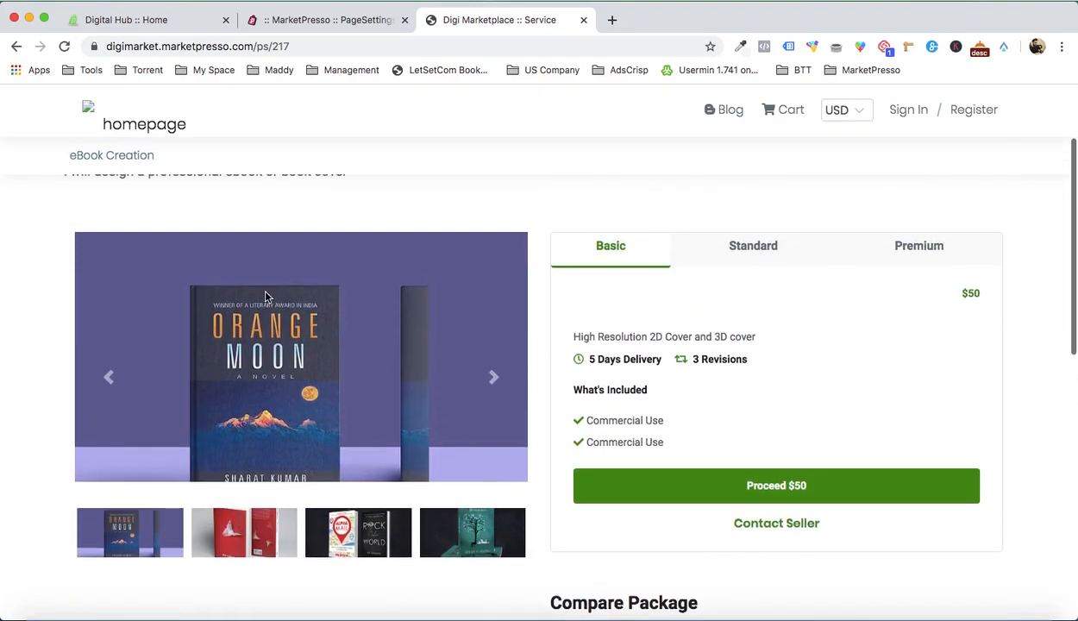
{"action": "left_click", "coordinate": [492, 377]}
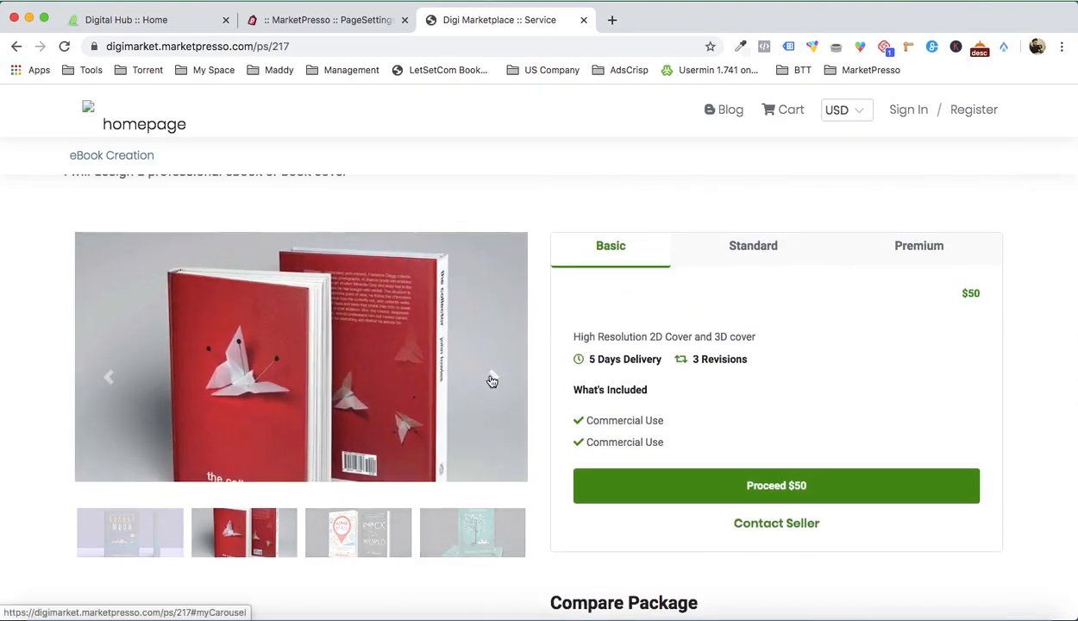
{"action": "left_click", "coordinate": [491, 380]}
{"action": "left_click", "coordinate": [491, 380]}
{"action": "scroll", "coordinate": [492, 378], "scroll_direction": "up", "scroll_amount": 1}
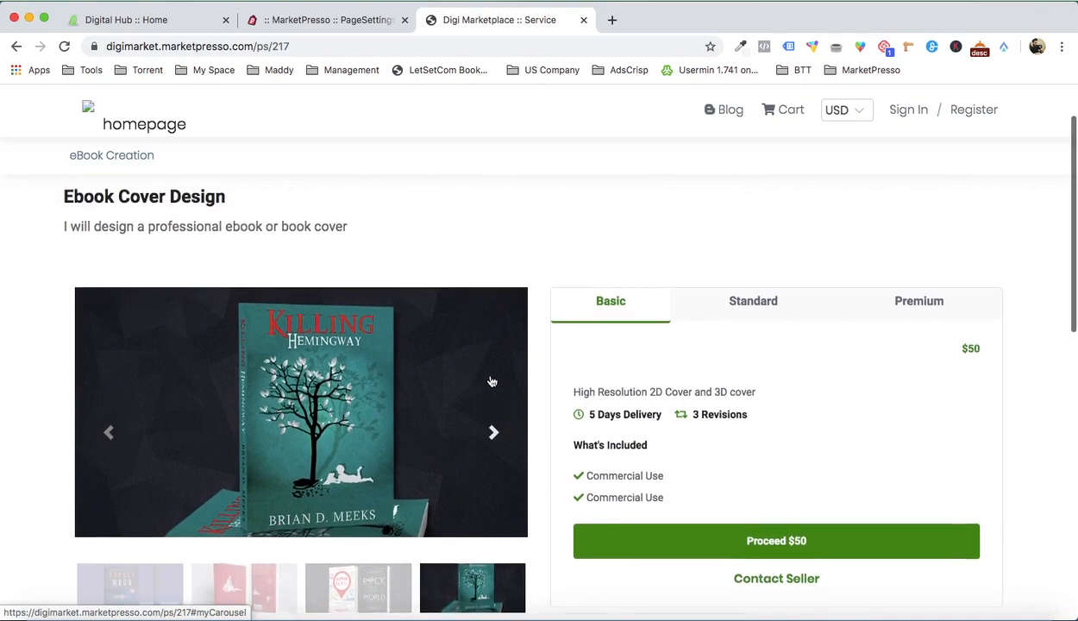
Step: Examine the Standard, Premium and Basic packages, the service description, the package comparison and the FAQ
{"action": "left_click", "coordinate": [719, 302]}
{"action": "left_click", "coordinate": [900, 296]}
{"action": "left_click", "coordinate": [653, 299]}
{"action": "scroll", "coordinate": [653, 299], "scroll_direction": "down", "scroll_amount": 5}
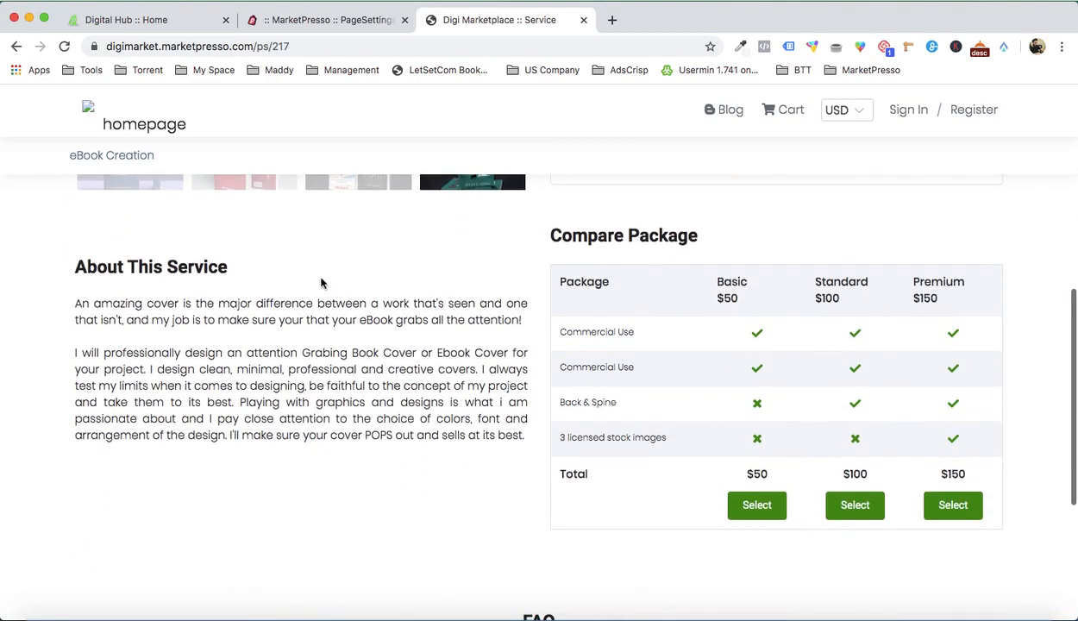
{"action": "scroll", "coordinate": [727, 331], "scroll_direction": "down", "scroll_amount": 3}
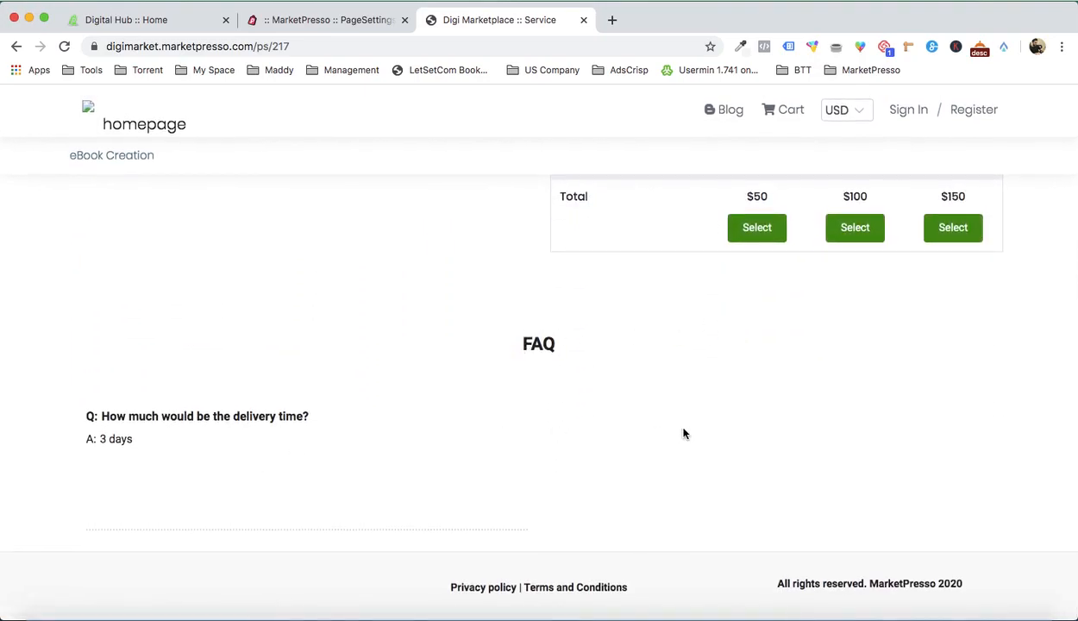
Step: Proceed to order the Basic package of the Ebook Cover Design service
{"action": "scroll", "coordinate": [673, 431], "scroll_direction": "up", "scroll_amount": 8}
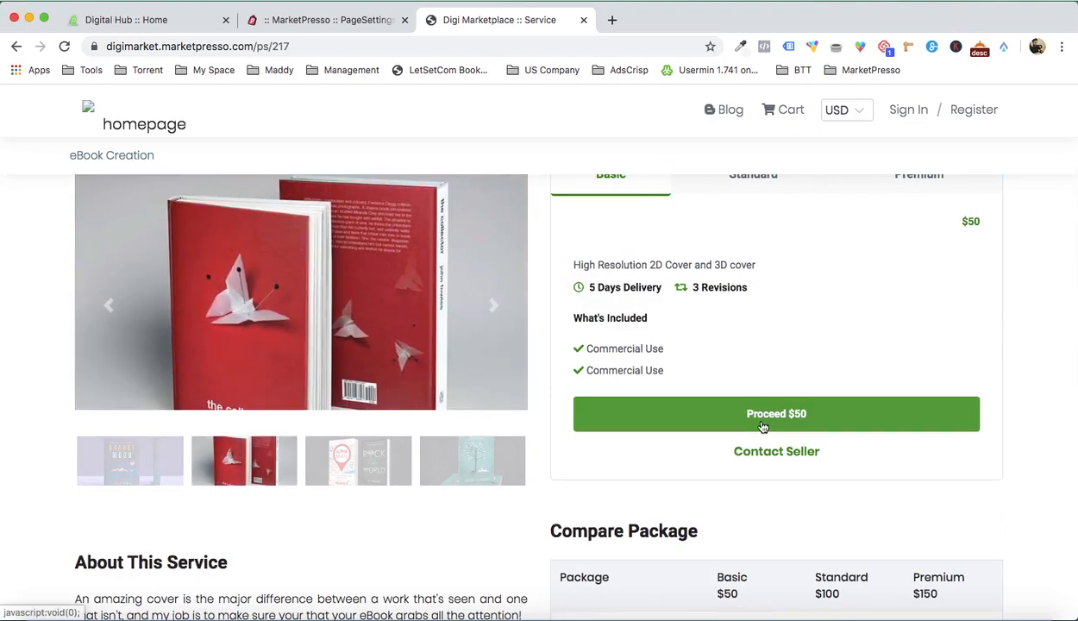
{"action": "left_click", "coordinate": [763, 425]}
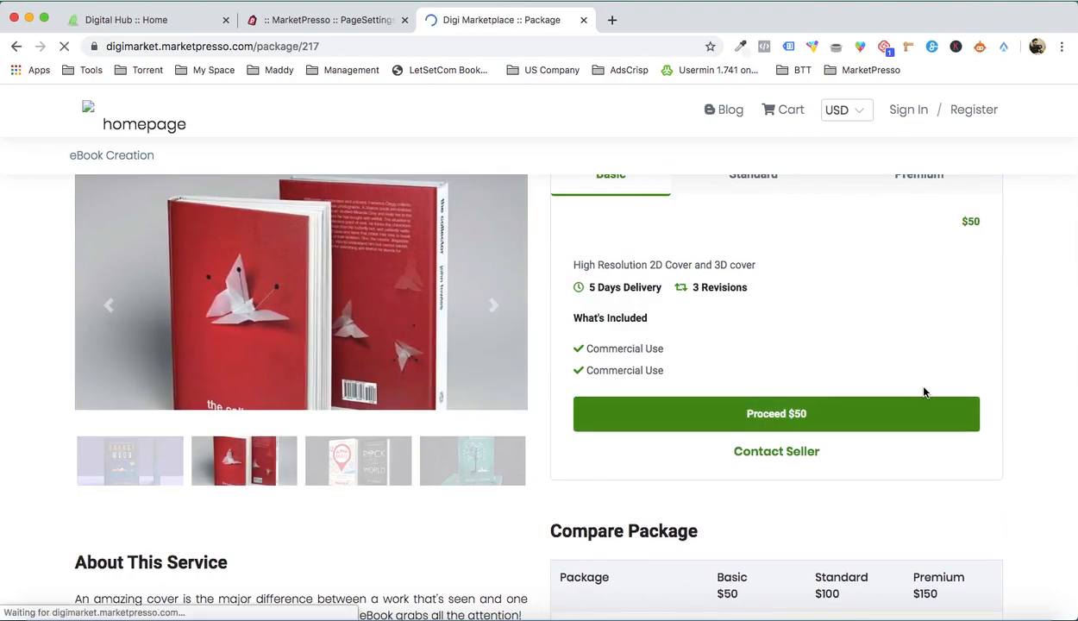
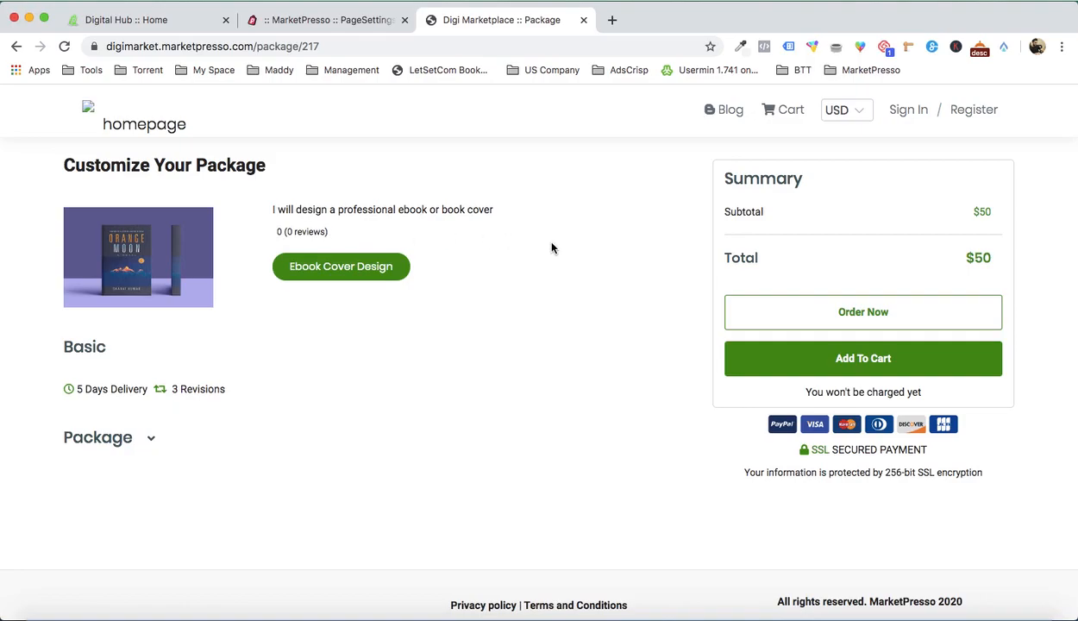
Step: Add the Basic package to the cart and view its order checkout form, returning to the live home page
{"action": "left_click", "coordinate": [852, 360]}
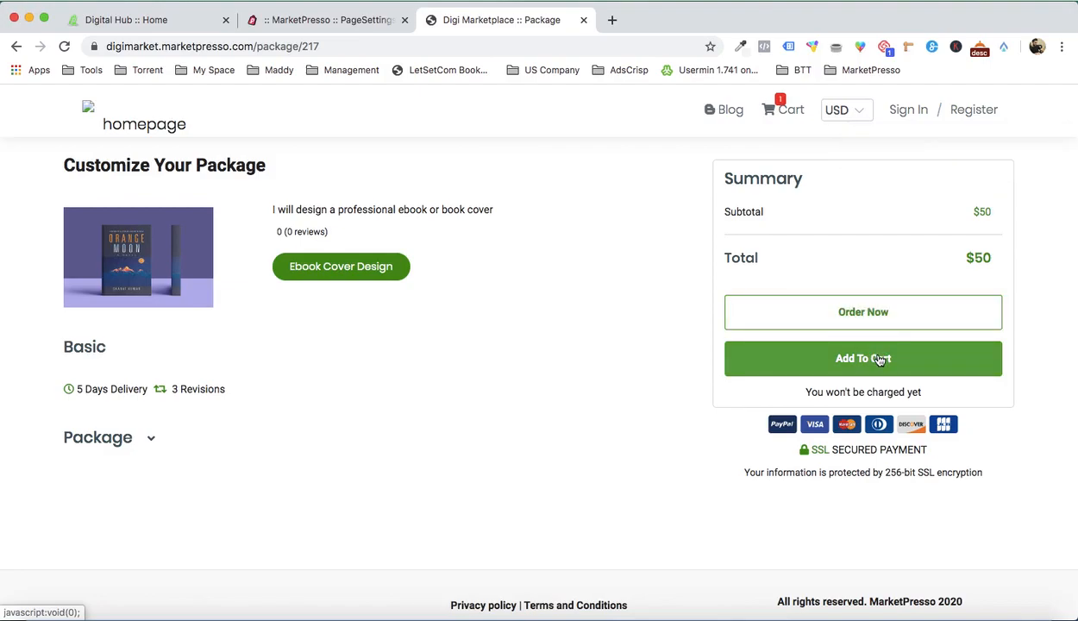
{"action": "left_click", "coordinate": [859, 314]}
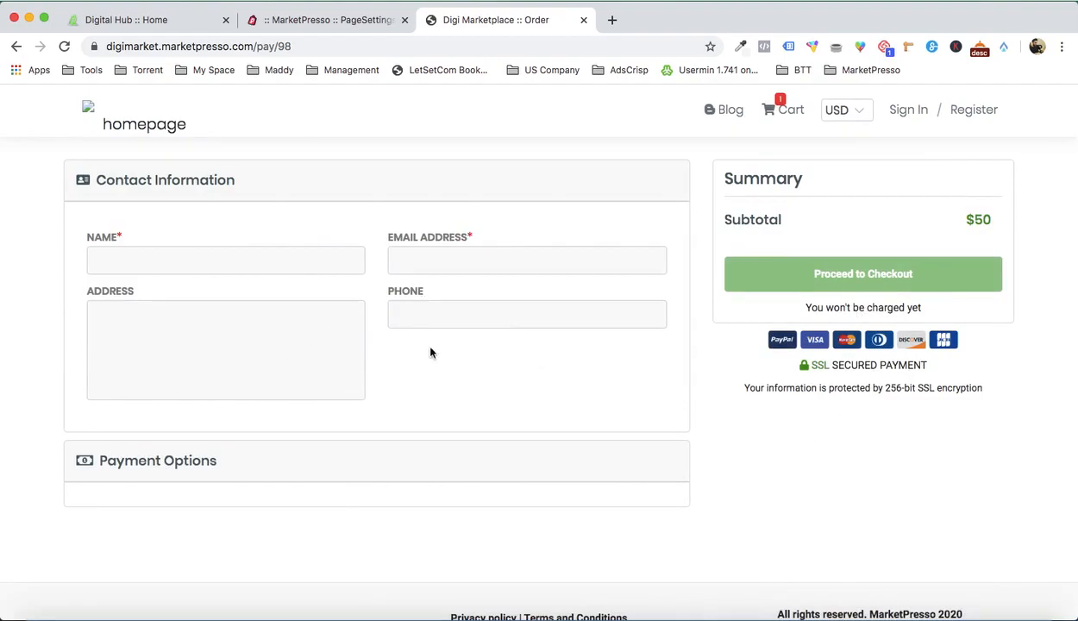
{"action": "left_click", "coordinate": [165, 127]}
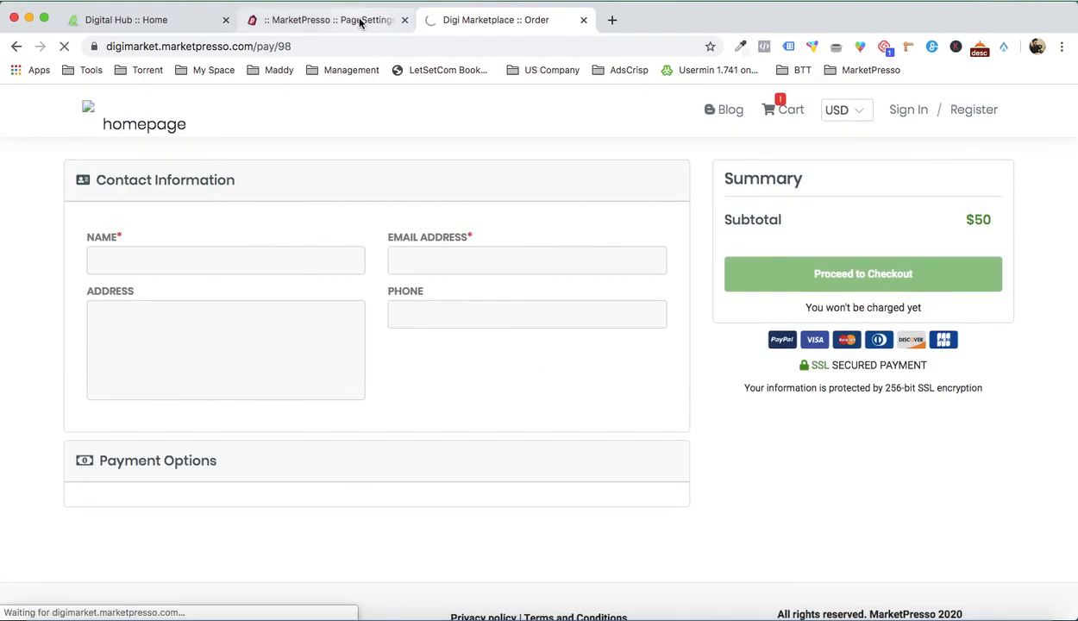
Step: Switch to the MarketPresso admin site, leave the page customizer and open the marketplace's reviews
{"action": "left_click", "coordinate": [360, 21]}
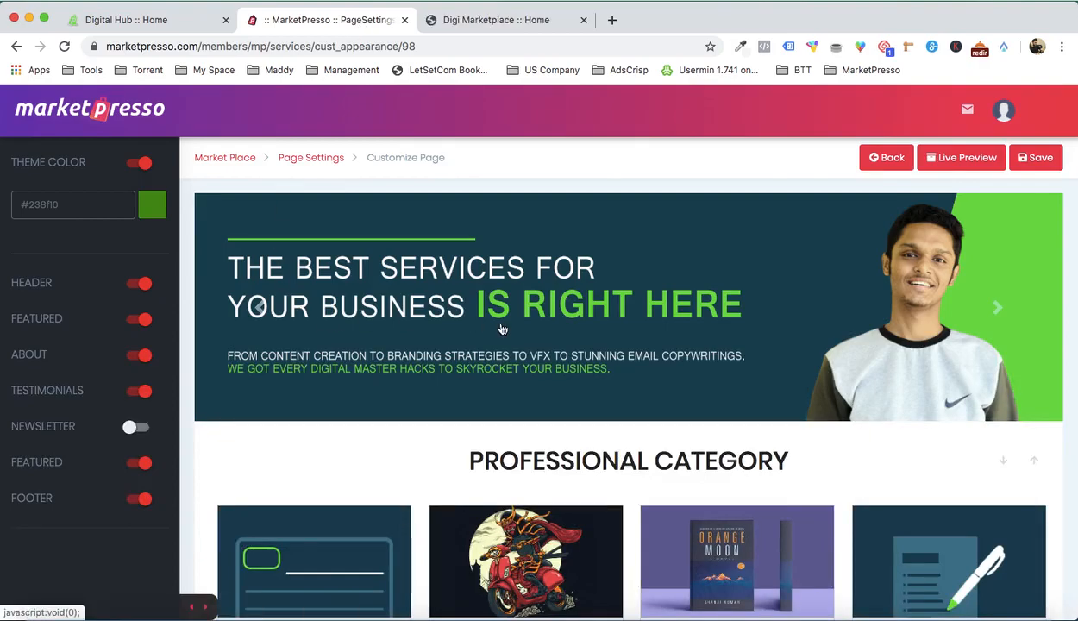
{"action": "scroll", "coordinate": [501, 328], "scroll_direction": "down", "scroll_amount": 8}
{"action": "scroll", "coordinate": [501, 328], "scroll_direction": "up", "scroll_amount": 10}
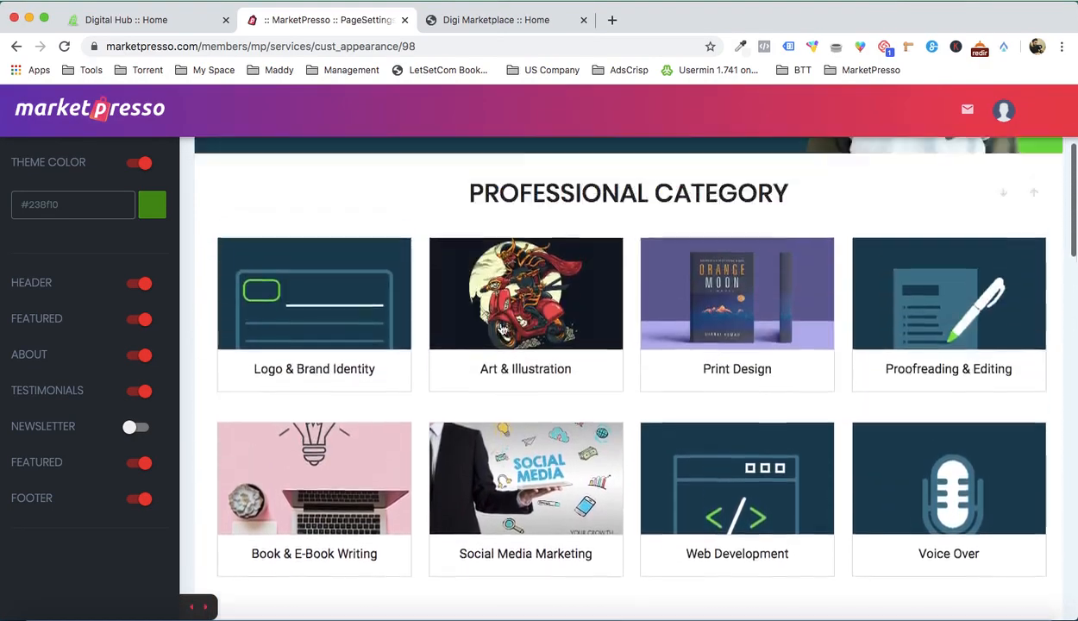
{"action": "left_click", "coordinate": [876, 158]}
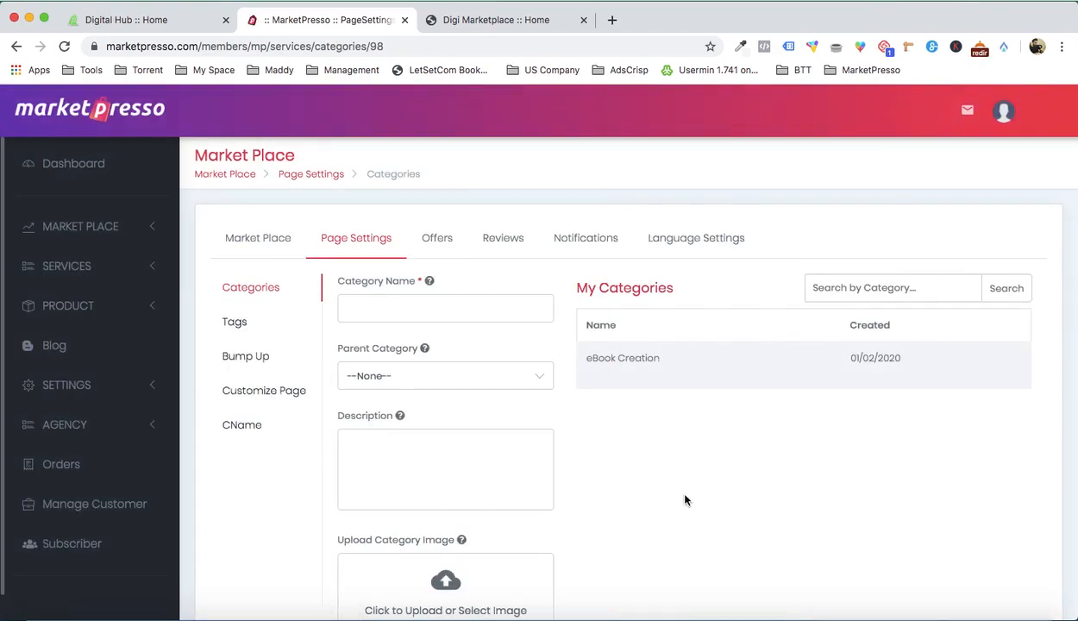
{"action": "left_click", "coordinate": [483, 242]}
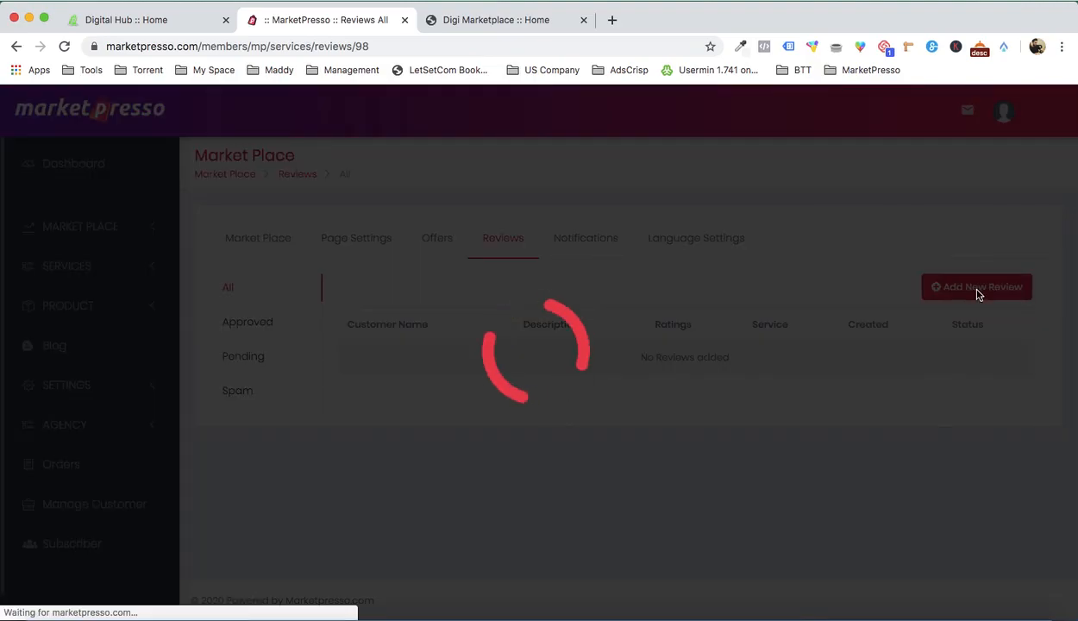
Step: Fill in a new review with the customer's name, the description "I love it" and the service Ebook Cover Design
{"action": "left_click", "coordinate": [397, 197]}
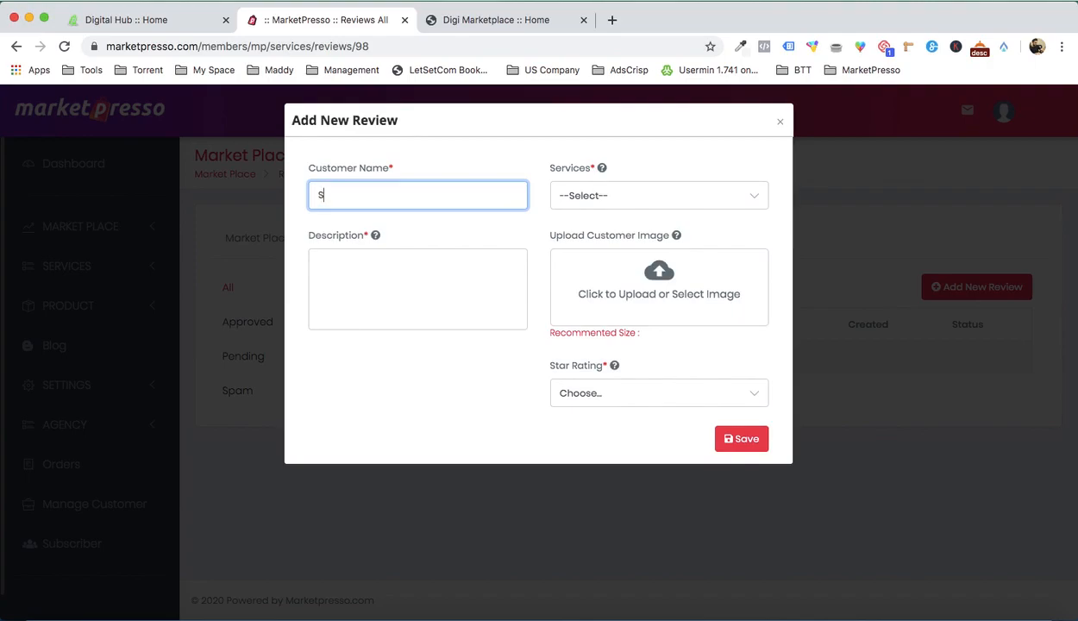
{"action": "left_click", "coordinate": [389, 280]}
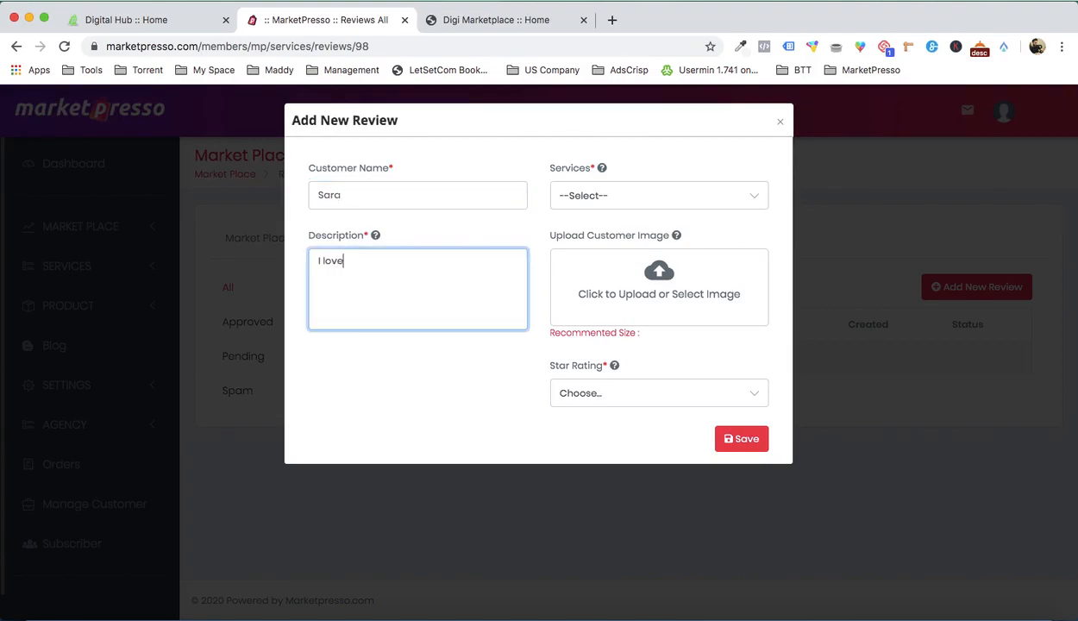
{"action": "left_click", "coordinate": [606, 200]}
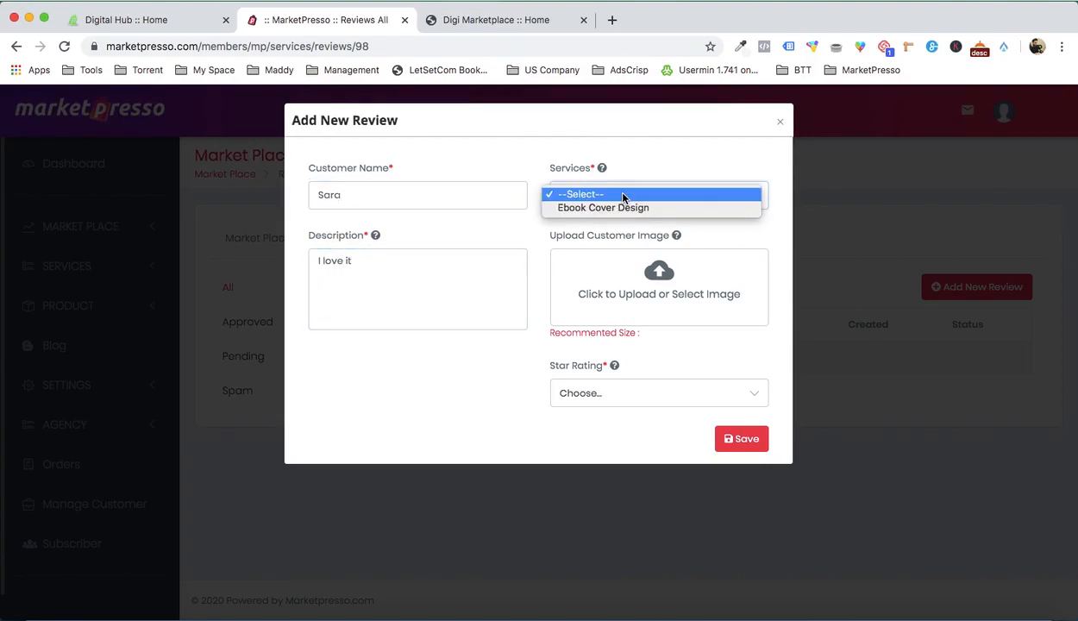
{"action": "left_click", "coordinate": [608, 205]}
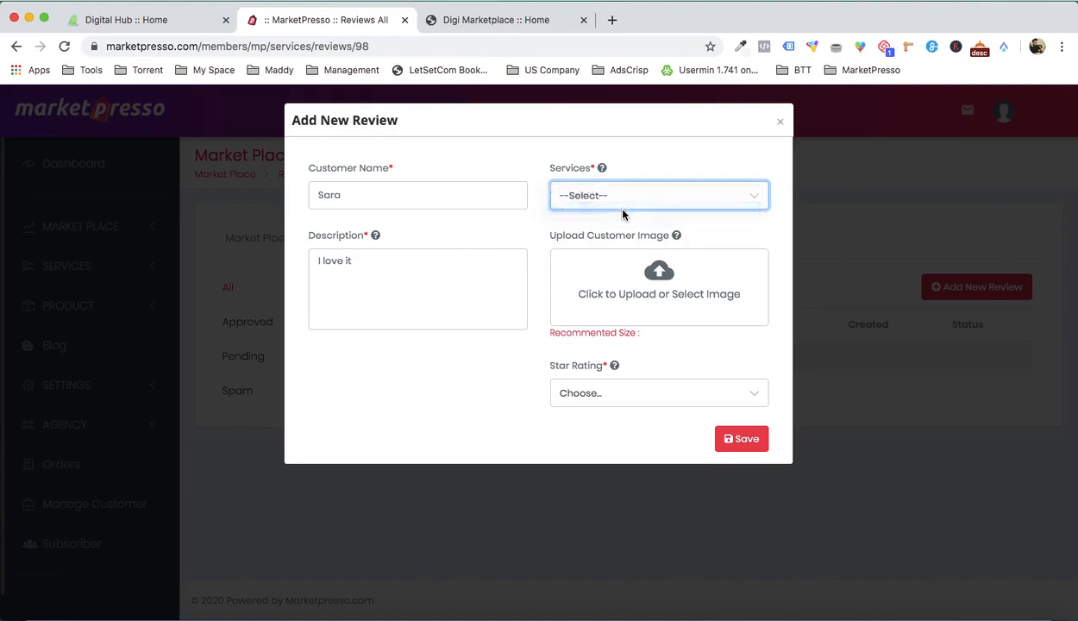
Step: Upload a portrait photo and choose it as the review's customer image
{"action": "left_click", "coordinate": [676, 294]}
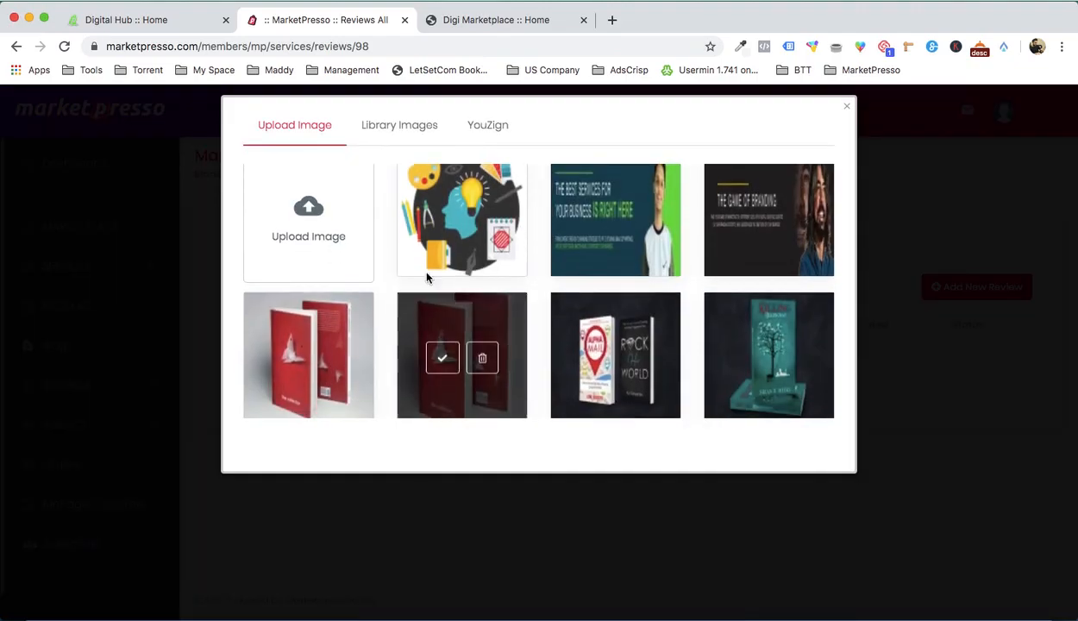
{"action": "left_click", "coordinate": [286, 202]}
{"action": "double_click", "coordinate": [376, 118]}
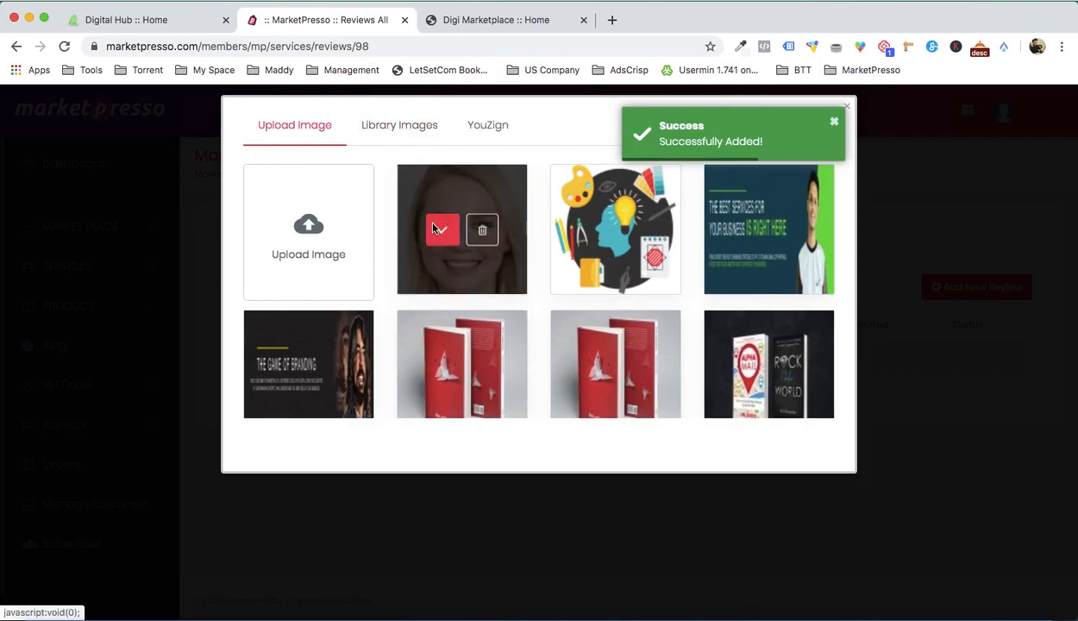
{"action": "left_click", "coordinate": [433, 229]}
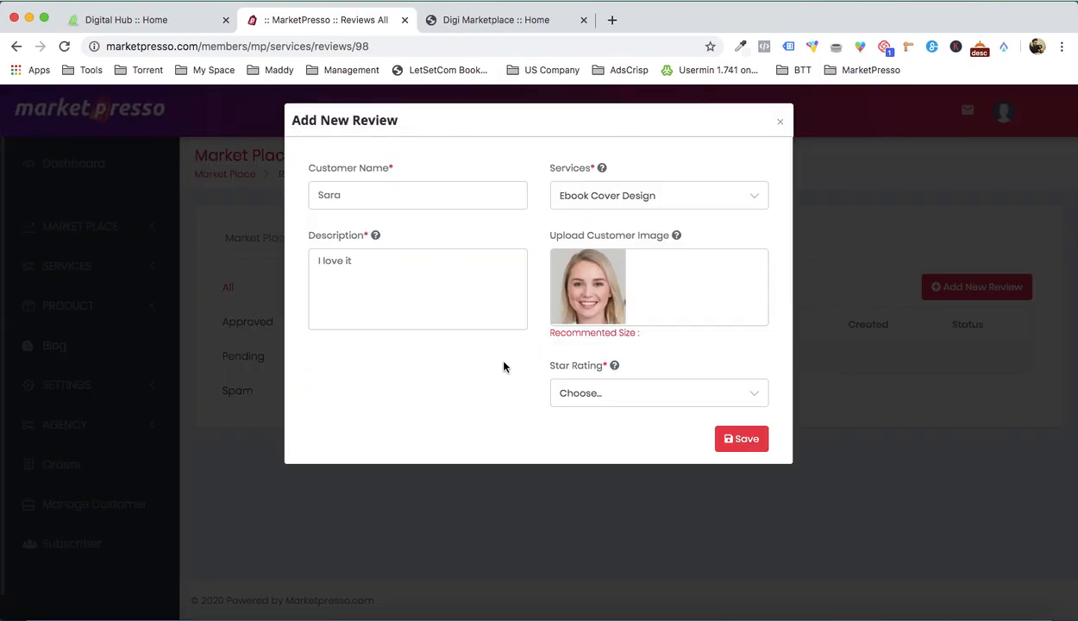
Step: Set the review's star rating to 5 and save the review
{"action": "left_click", "coordinate": [594, 393]}
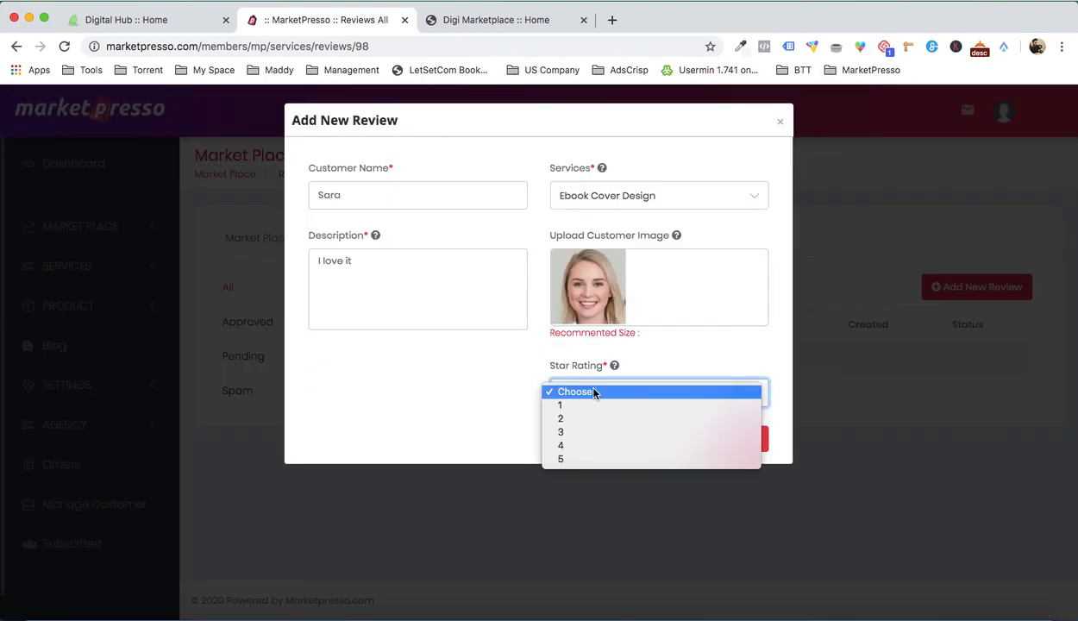
{"action": "left_click", "coordinate": [588, 462]}
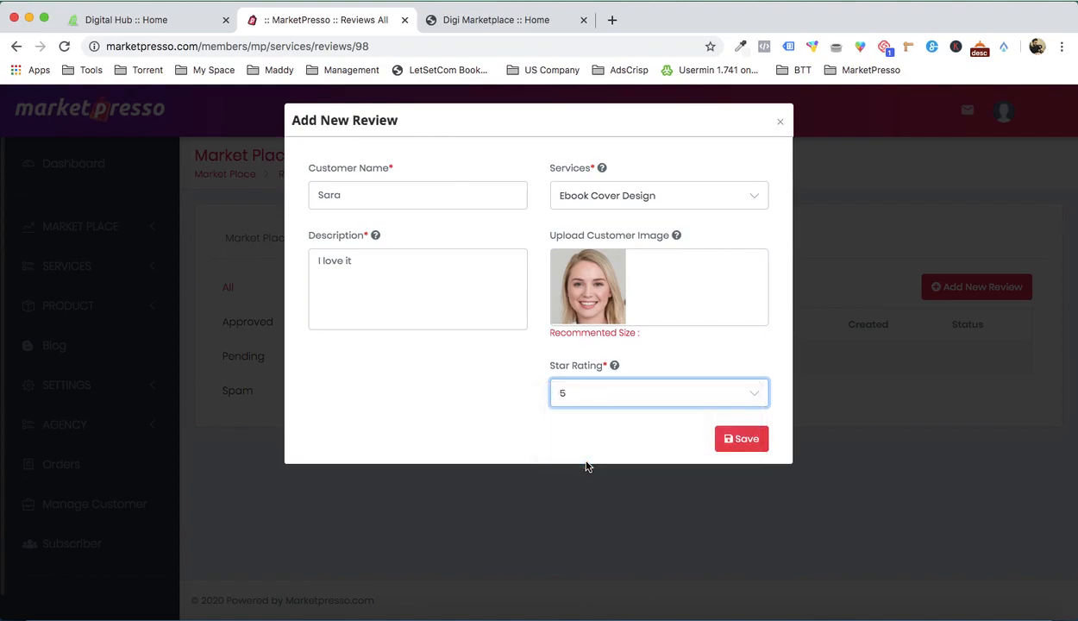
{"action": "left_click", "coordinate": [742, 442]}
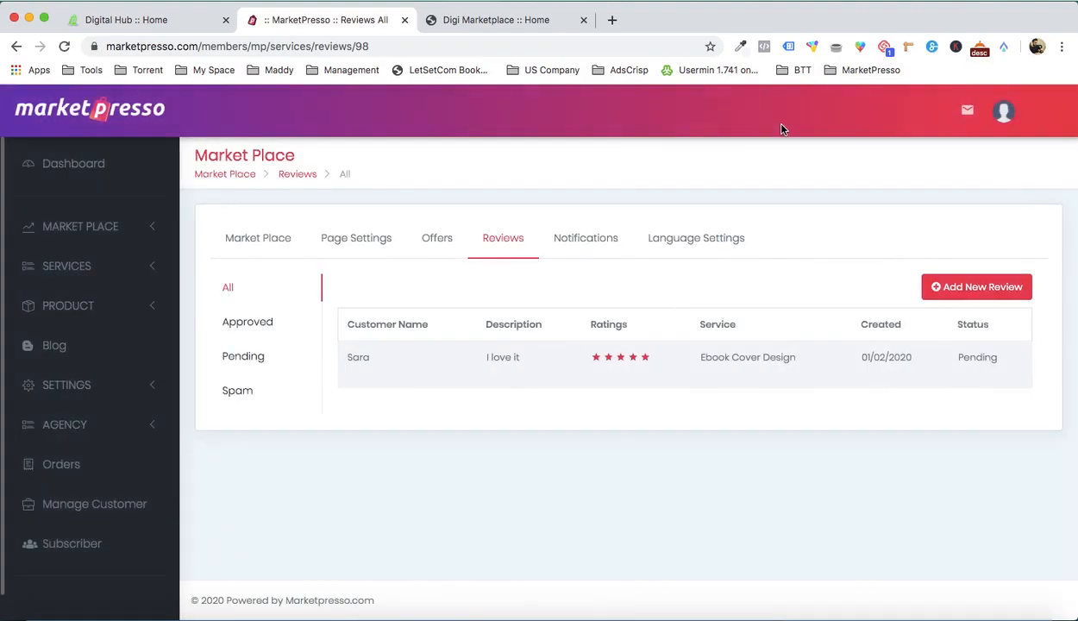
Step: Approve the pending Ebook Cover Design review and show the approved reviews
{"action": "left_click", "coordinate": [243, 358]}
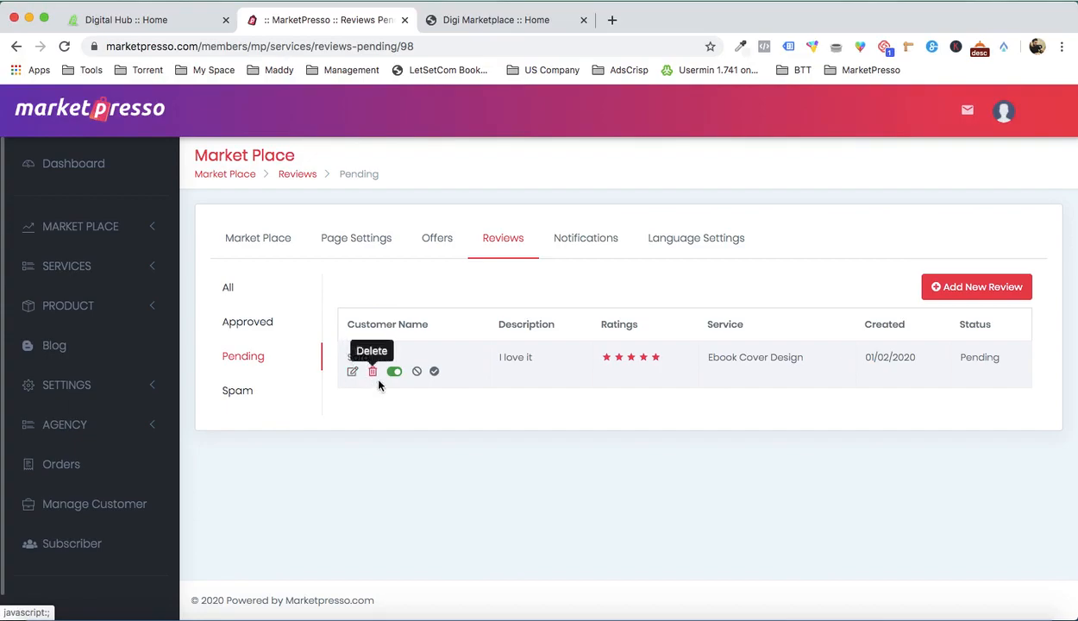
{"action": "left_click", "coordinate": [434, 373]}
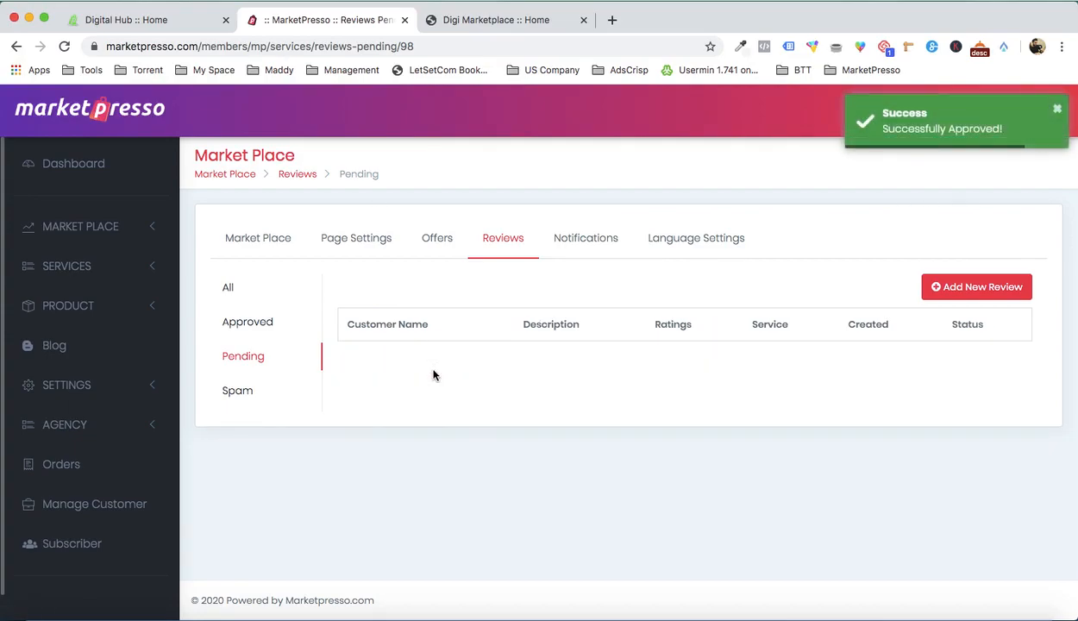
{"action": "left_click", "coordinate": [259, 325]}
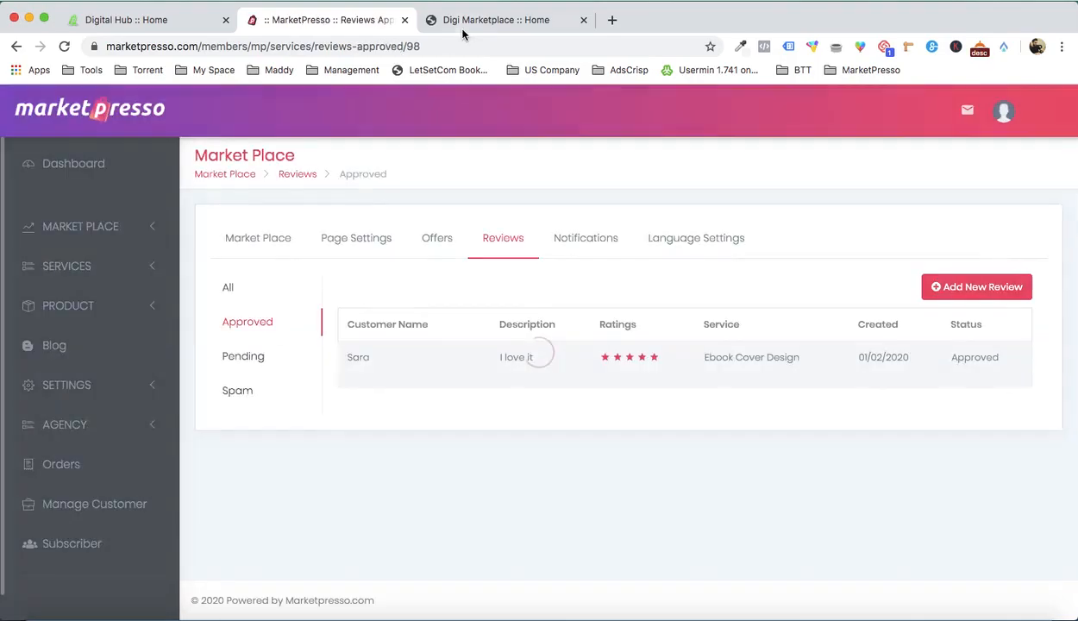
Step: Check the live home page and the Ebook Cover Design service page for the approved review
{"action": "left_click", "coordinate": [474, 19]}
{"action": "scroll", "coordinate": [444, 160], "scroll_direction": "down", "scroll_amount": 15}
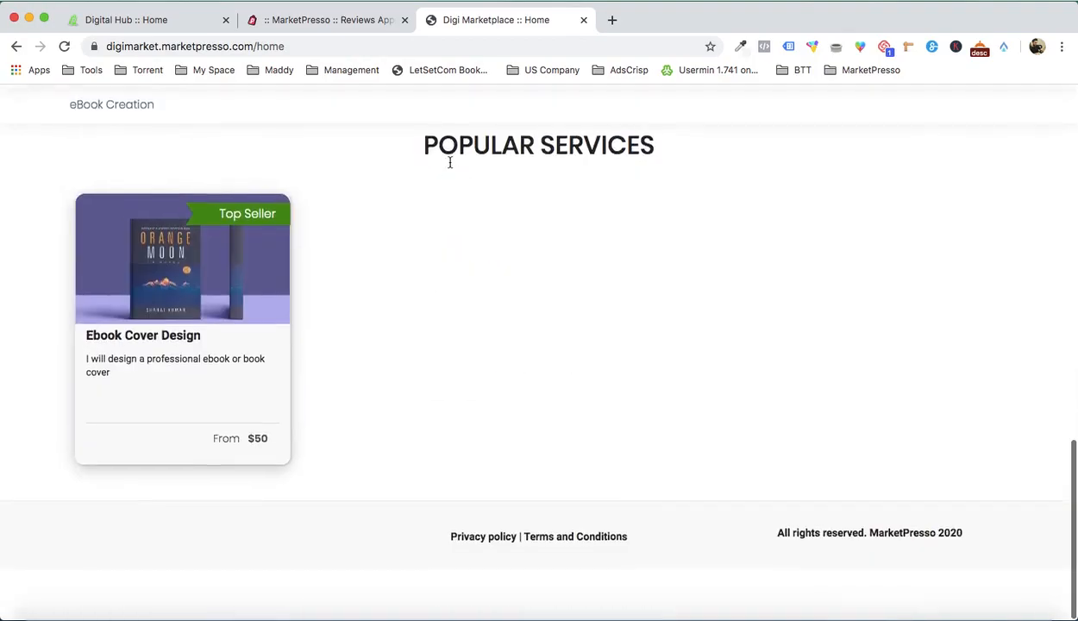
{"action": "right_click", "coordinate": [251, 388]}
{"action": "left_click", "coordinate": [264, 384]}
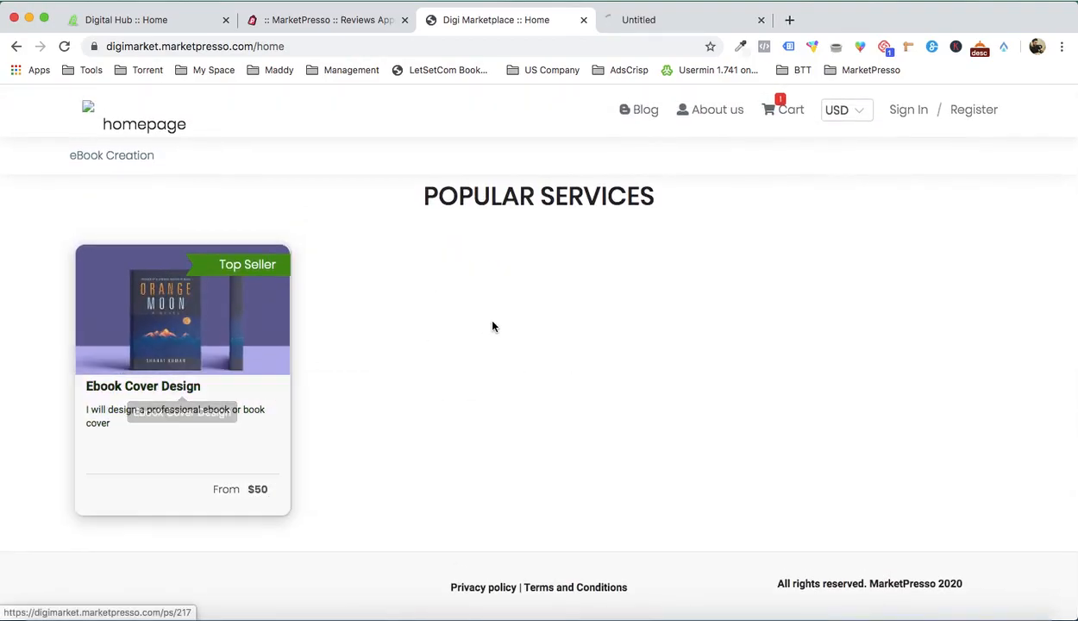
{"action": "left_click", "coordinate": [645, 21]}
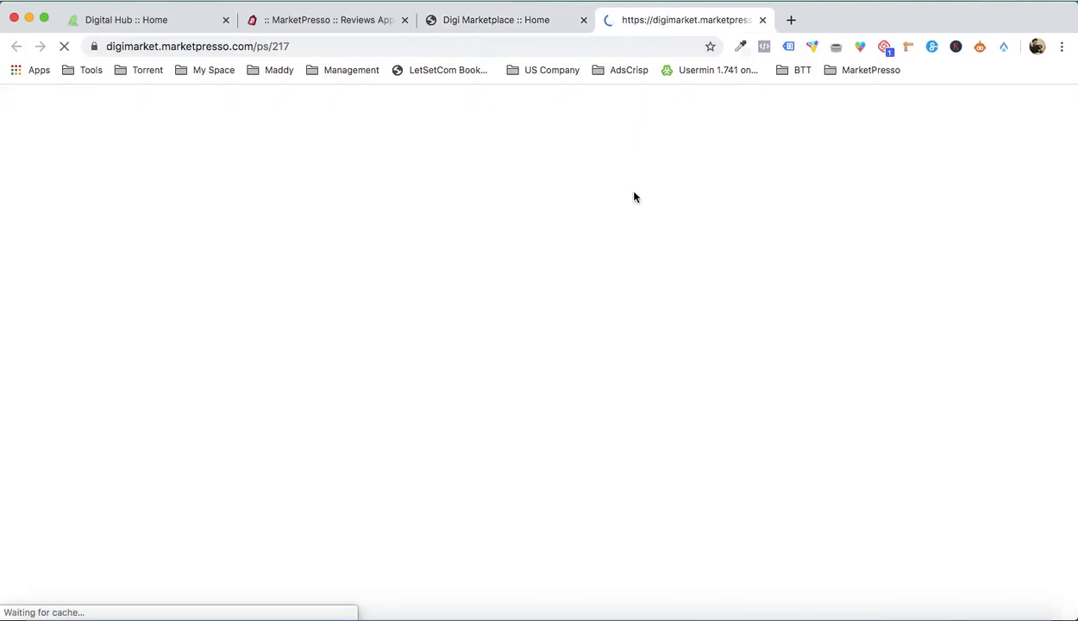
{"action": "scroll", "coordinate": [683, 305], "scroll_direction": "down", "scroll_amount": 10}
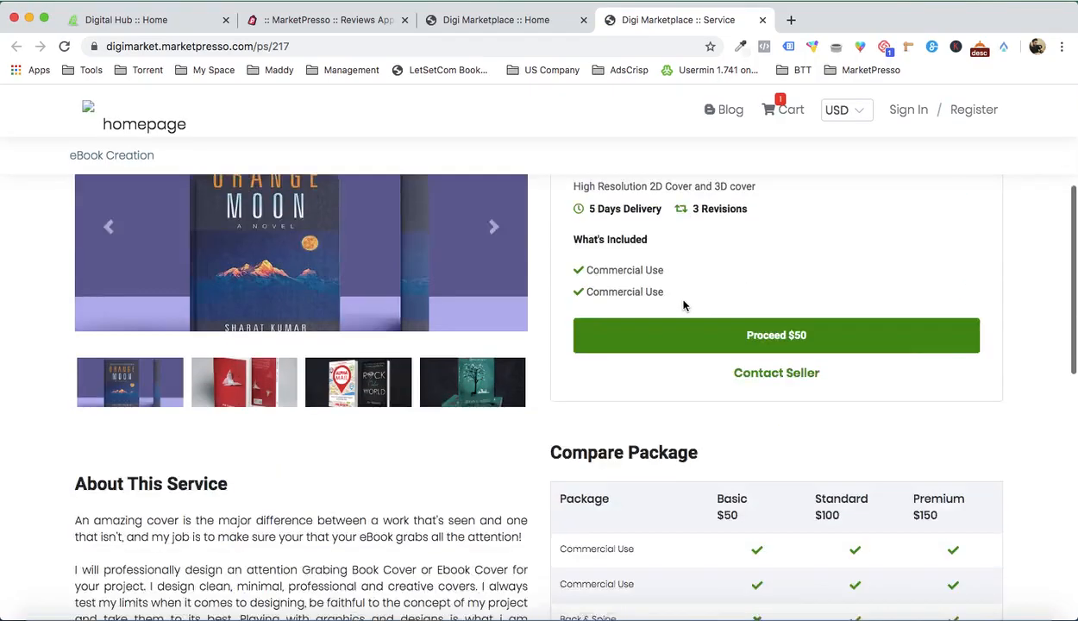
{"action": "scroll", "coordinate": [559, 293], "scroll_direction": "up", "scroll_amount": 10}
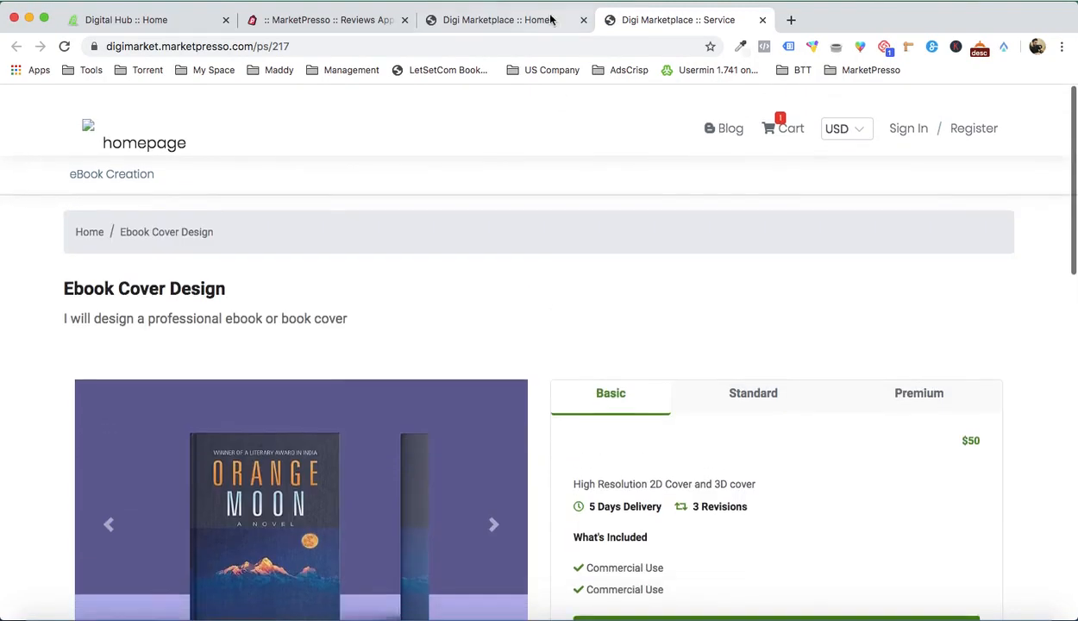
{"action": "left_click", "coordinate": [536, 20]}
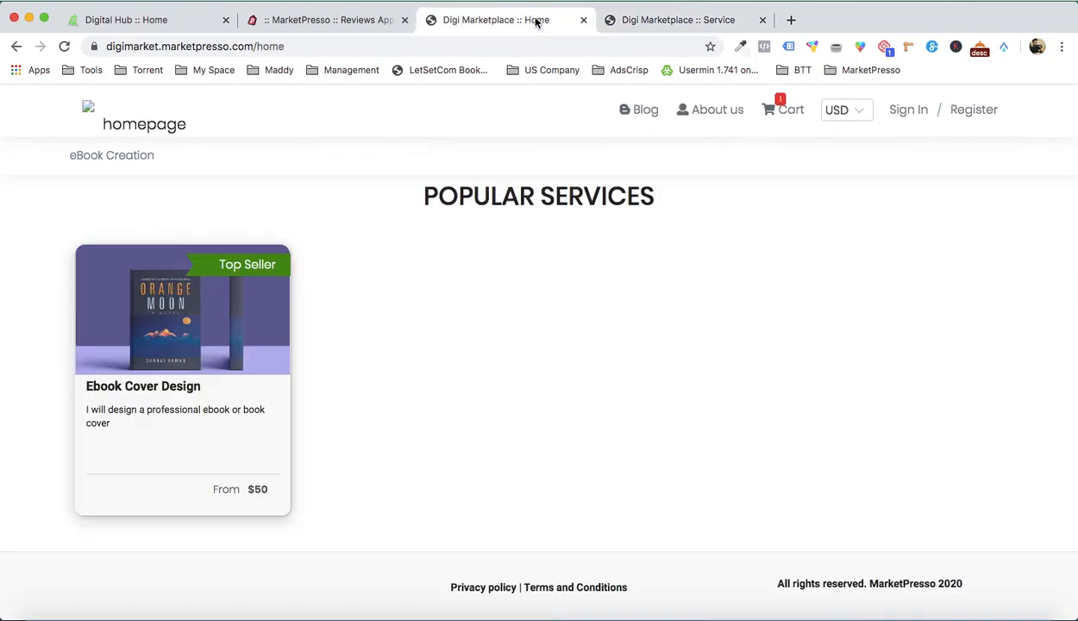
{"action": "left_click", "coordinate": [169, 128]}
Step: Activate displaying the approved Ebook Cover Design review on the marketplace home page
{"action": "left_click", "coordinate": [349, 24]}
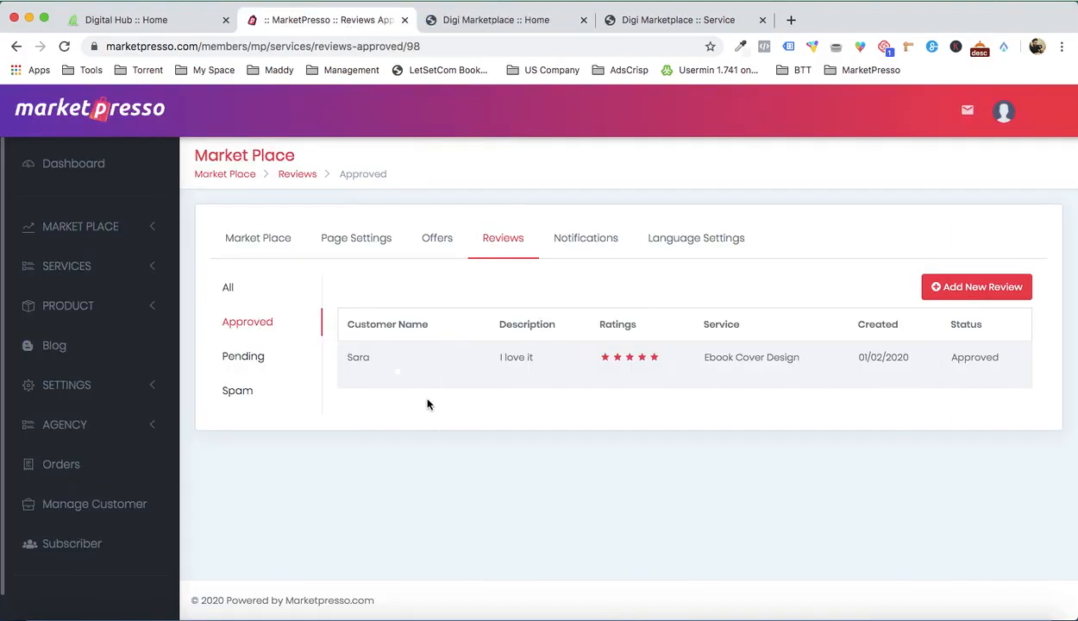
{"action": "mouse_move", "coordinate": [430, 373]}
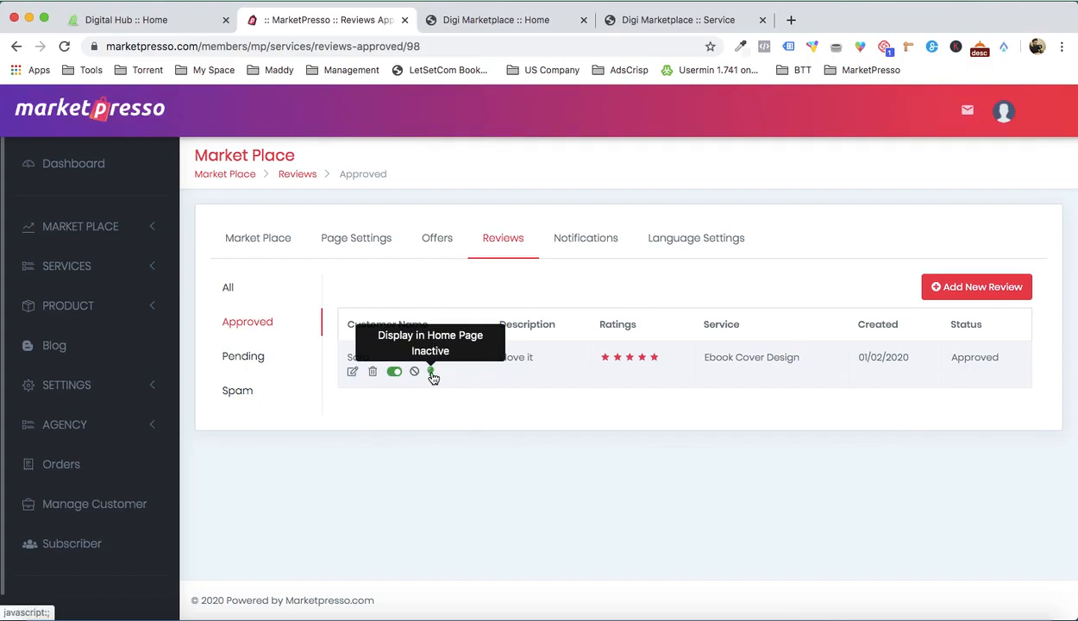
{"action": "left_click", "coordinate": [431, 372]}
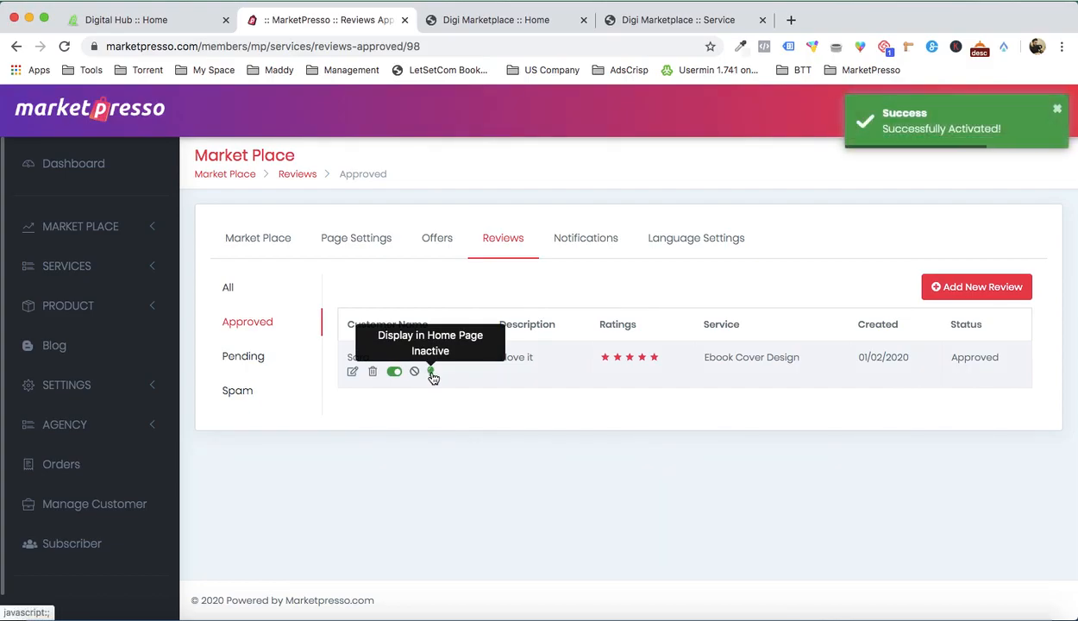
Step: Reload the live home page and examine the Customer Testimonials section and the service's star rating
{"action": "left_click", "coordinate": [643, 19]}
{"action": "left_click", "coordinate": [526, 26]}
{"action": "scroll", "coordinate": [518, 226], "scroll_direction": "down", "scroll_amount": 15}
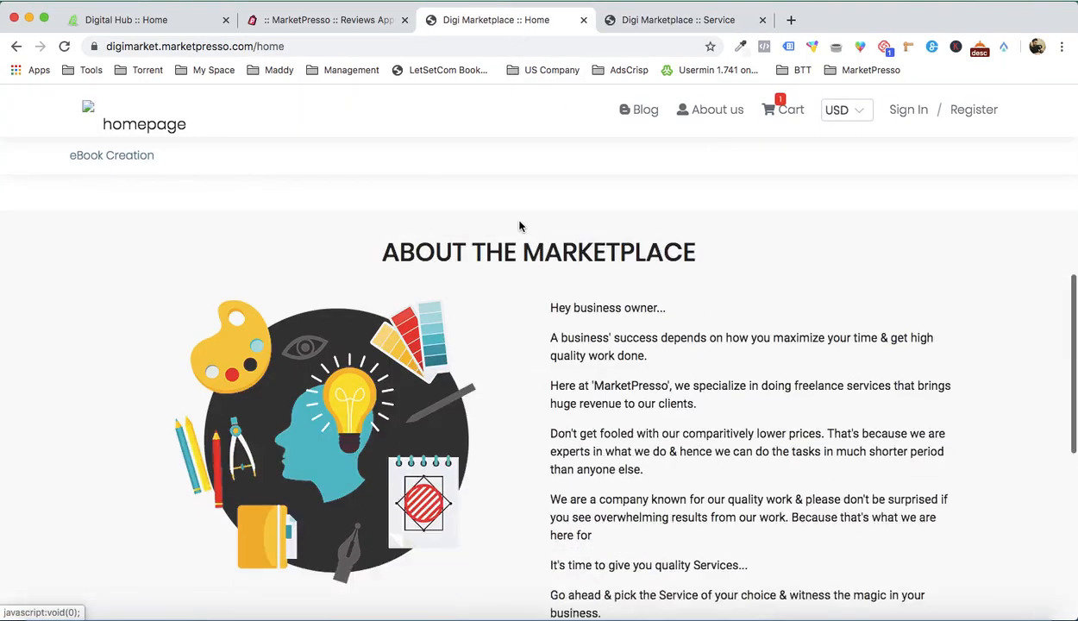
{"action": "scroll", "coordinate": [519, 226], "scroll_direction": "up", "scroll_amount": 5}
{"action": "key", "text": "super+r"}
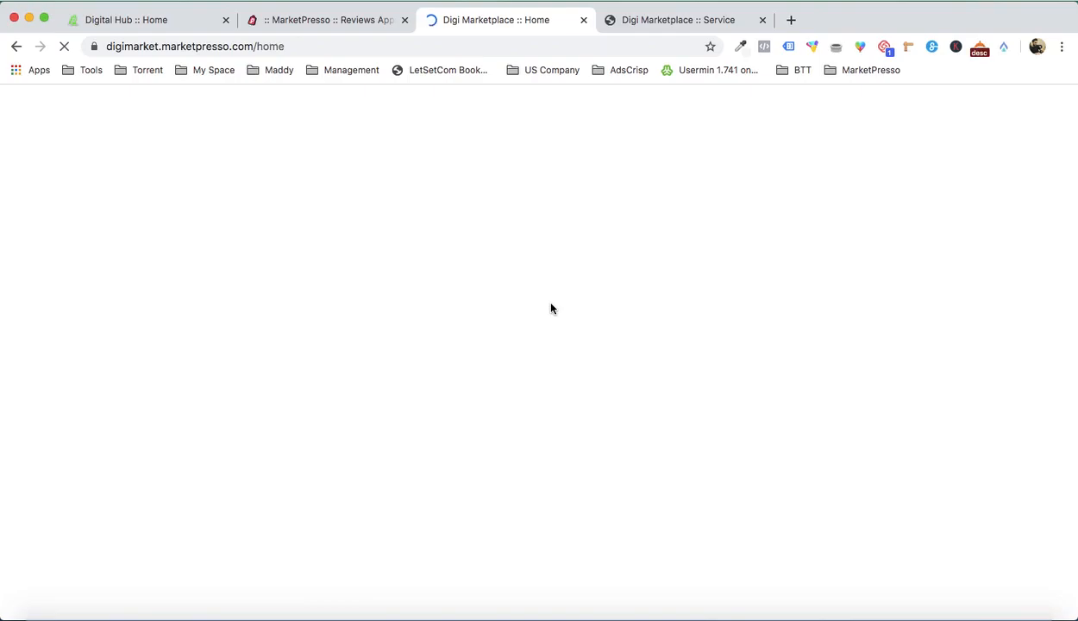
{"action": "scroll", "coordinate": [553, 309], "scroll_direction": "down", "scroll_amount": 3}
{"action": "scroll", "coordinate": [552, 309], "scroll_direction": "down", "scroll_amount": 4}
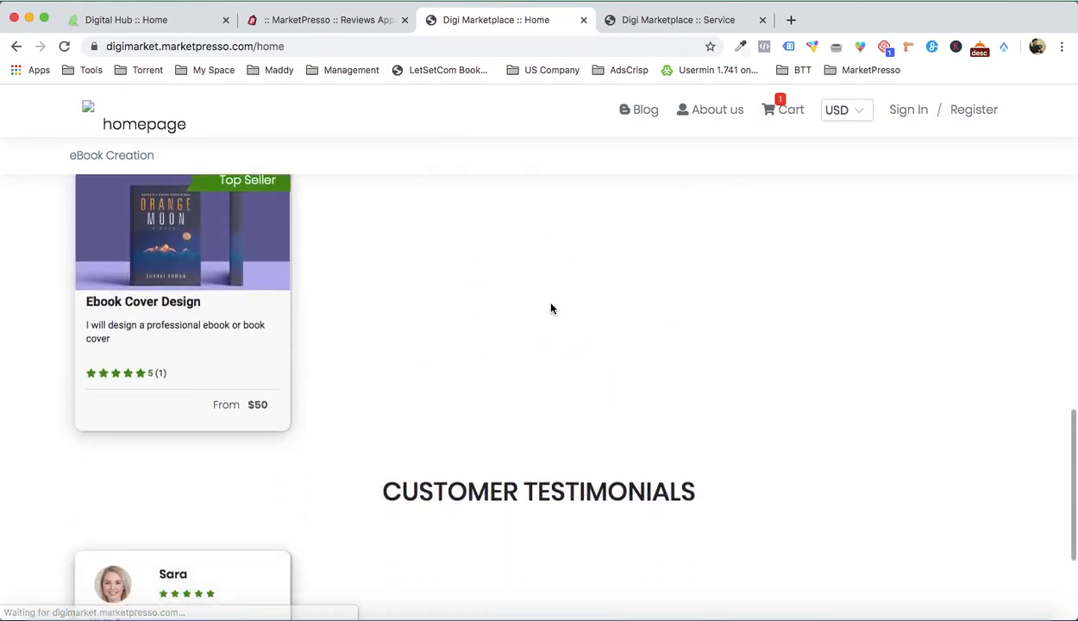
{"action": "scroll", "coordinate": [277, 407], "scroll_direction": "up", "scroll_amount": 1}
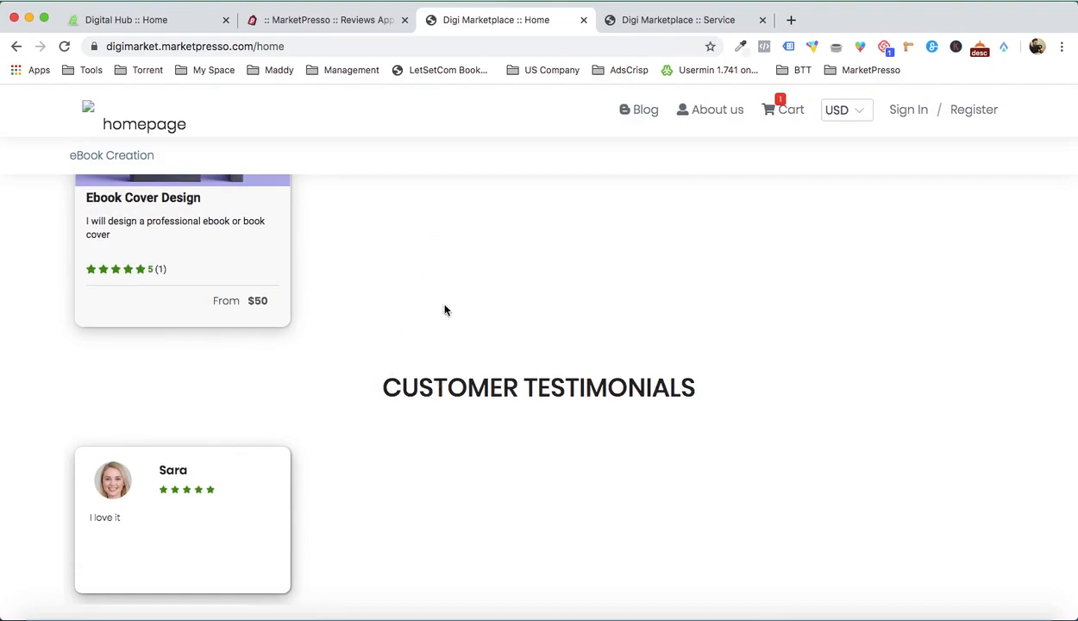
Step: Review the live home page's Popular Services, About the Marketplace and Professional Category sections up to the header banner
{"action": "scroll", "coordinate": [435, 214], "scroll_direction": "up", "scroll_amount": 1}
{"action": "scroll", "coordinate": [385, 287], "scroll_direction": "up", "scroll_amount": 2}
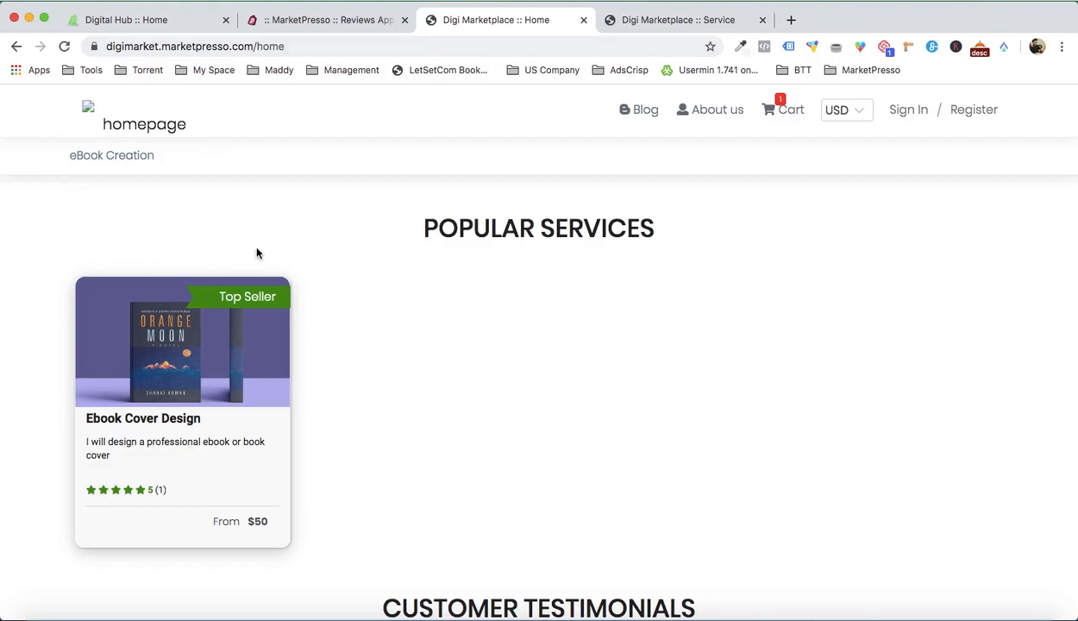
{"action": "scroll", "coordinate": [256, 252], "scroll_direction": "down", "scroll_amount": 3}
{"action": "scroll", "coordinate": [171, 402], "scroll_direction": "up", "scroll_amount": 2}
{"action": "scroll", "coordinate": [170, 403], "scroll_direction": "up", "scroll_amount": 8}
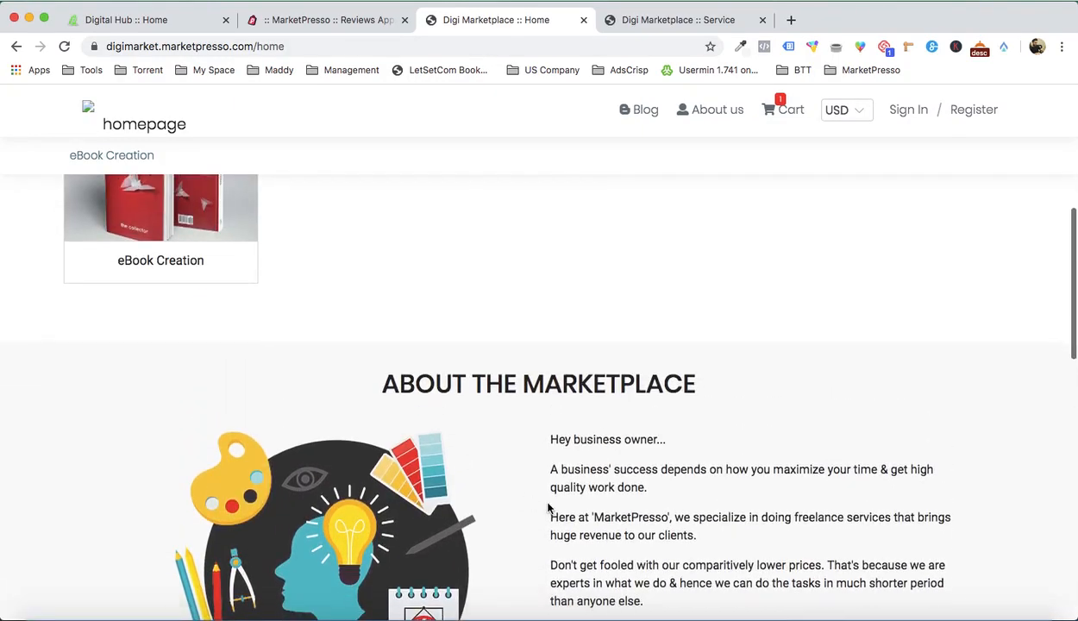
{"action": "scroll", "coordinate": [548, 509], "scroll_direction": "up", "scroll_amount": 5}
{"action": "scroll", "coordinate": [549, 509], "scroll_direction": "down", "scroll_amount": 1}
{"action": "scroll", "coordinate": [516, 432], "scroll_direction": "up", "scroll_amount": 2}
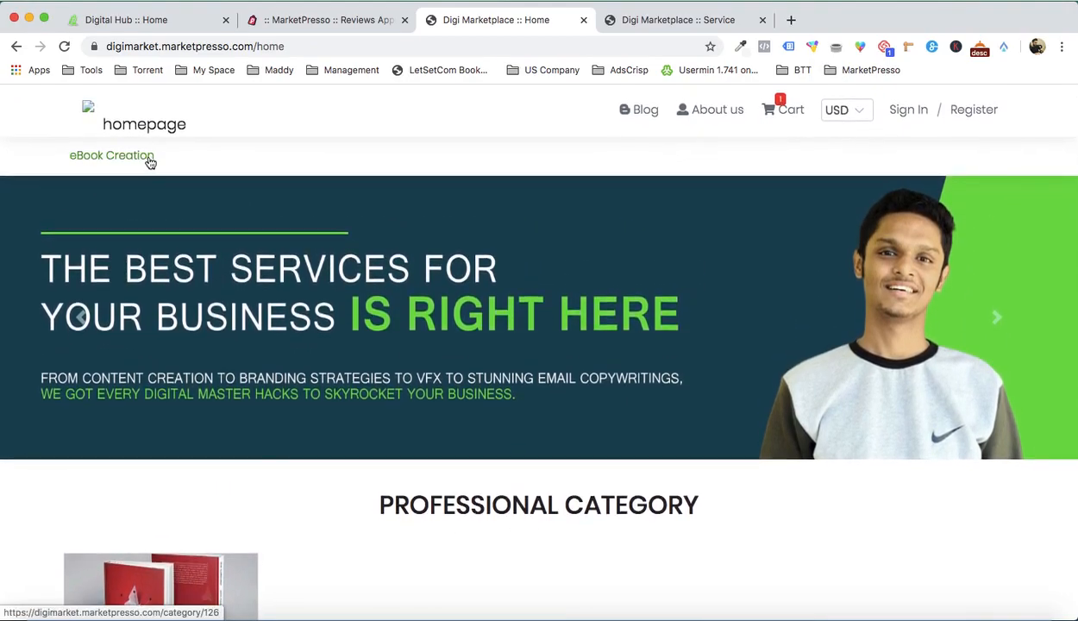
Step: Switch to the Digital Hub sample marketplace and examine its category menus, header banner and Top Categories section
{"action": "left_click", "coordinate": [178, 19]}
{"action": "mouse_move", "coordinate": [457, 242]}
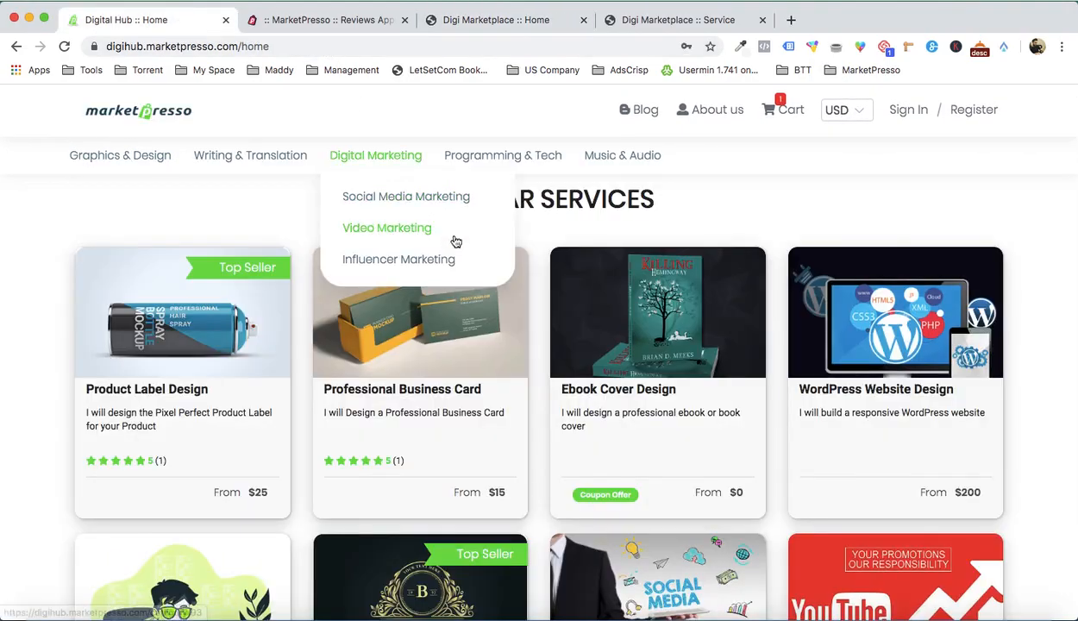
{"action": "scroll", "coordinate": [457, 242], "scroll_direction": "up", "scroll_amount": 8}
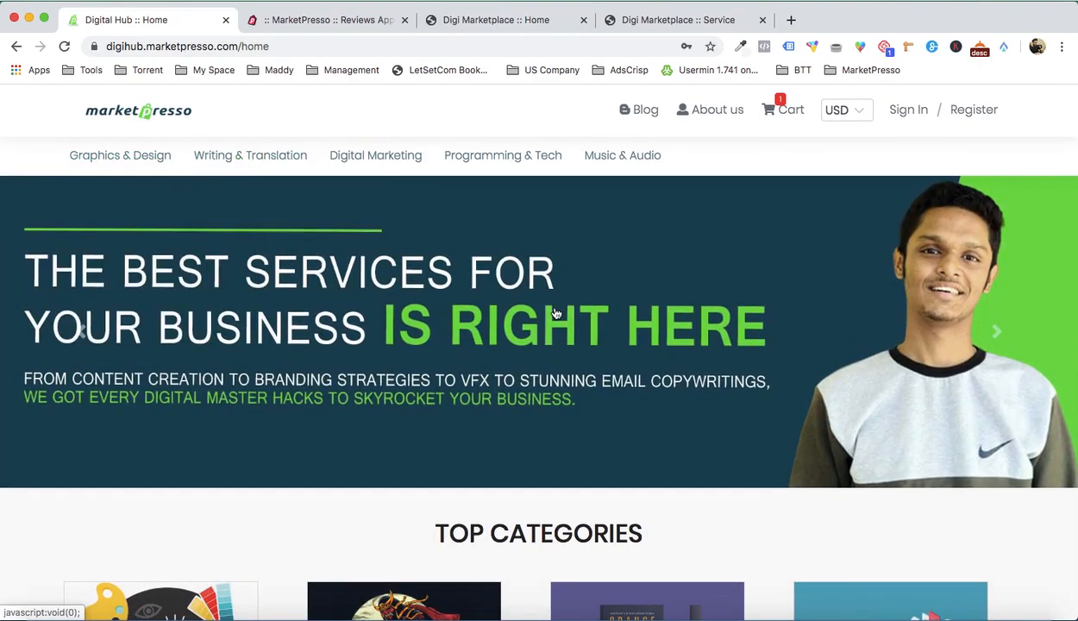
{"action": "mouse_move", "coordinate": [256, 174]}
{"action": "mouse_move", "coordinate": [132, 158]}
{"action": "scroll", "coordinate": [319, 276], "scroll_direction": "down", "scroll_amount": 5}
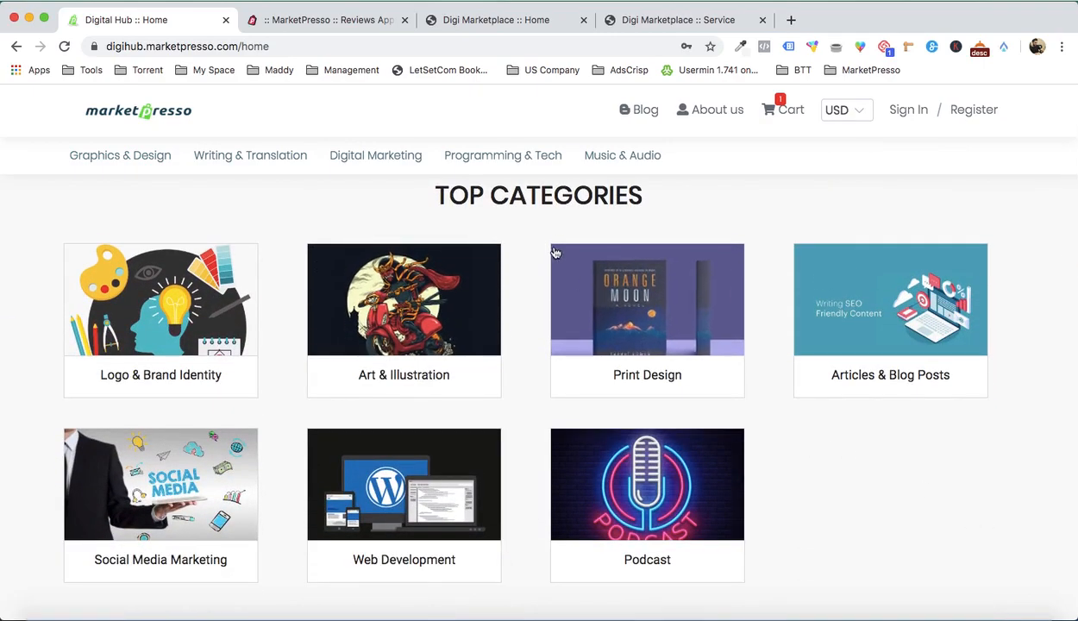
{"action": "scroll", "coordinate": [640, 445], "scroll_direction": "down", "scroll_amount": 1}
{"action": "scroll", "coordinate": [640, 445], "scroll_direction": "down", "scroll_amount": 5}
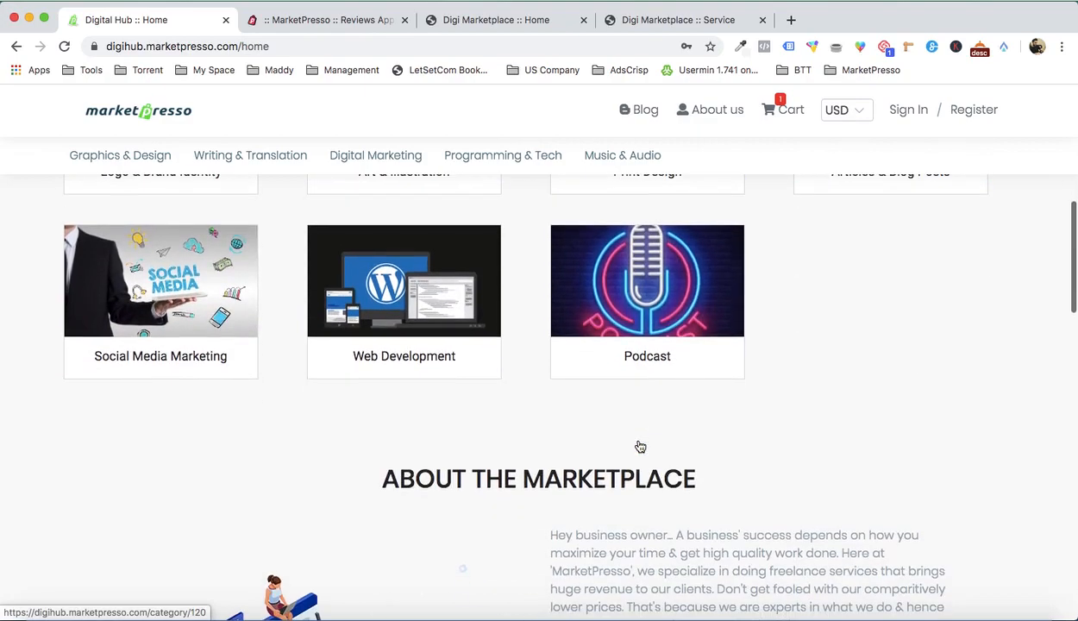
Step: Review Digital Hub's About the Marketplace text, advance the Customer Testimonials carousel and examine the Popular Services cards
{"action": "scroll", "coordinate": [639, 443], "scroll_direction": "down", "scroll_amount": 3}
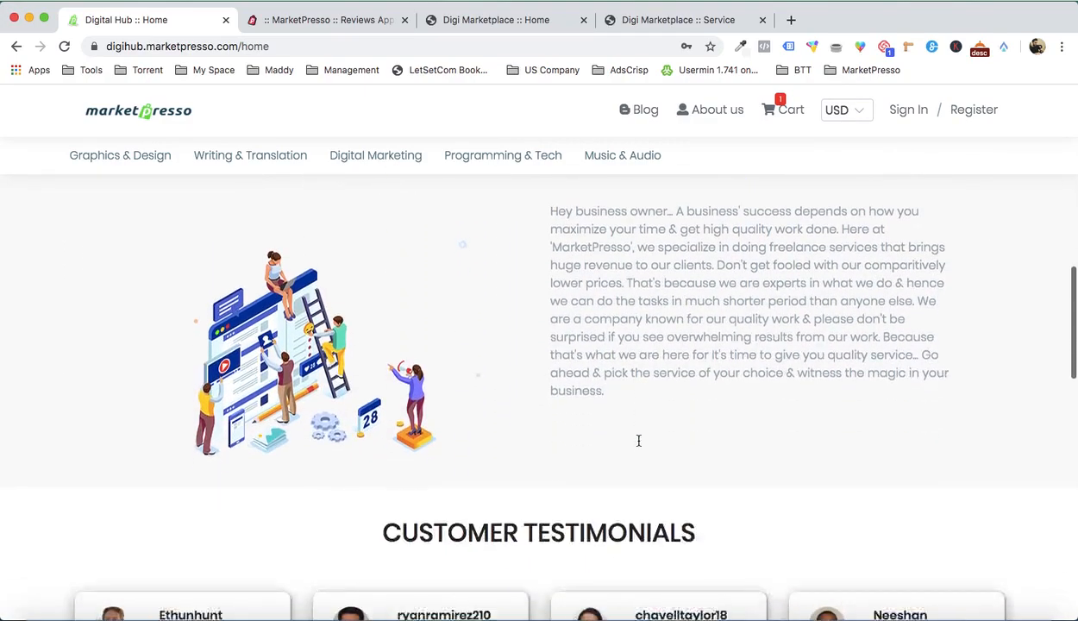
{"action": "scroll", "coordinate": [546, 331], "scroll_direction": "down", "scroll_amount": 3}
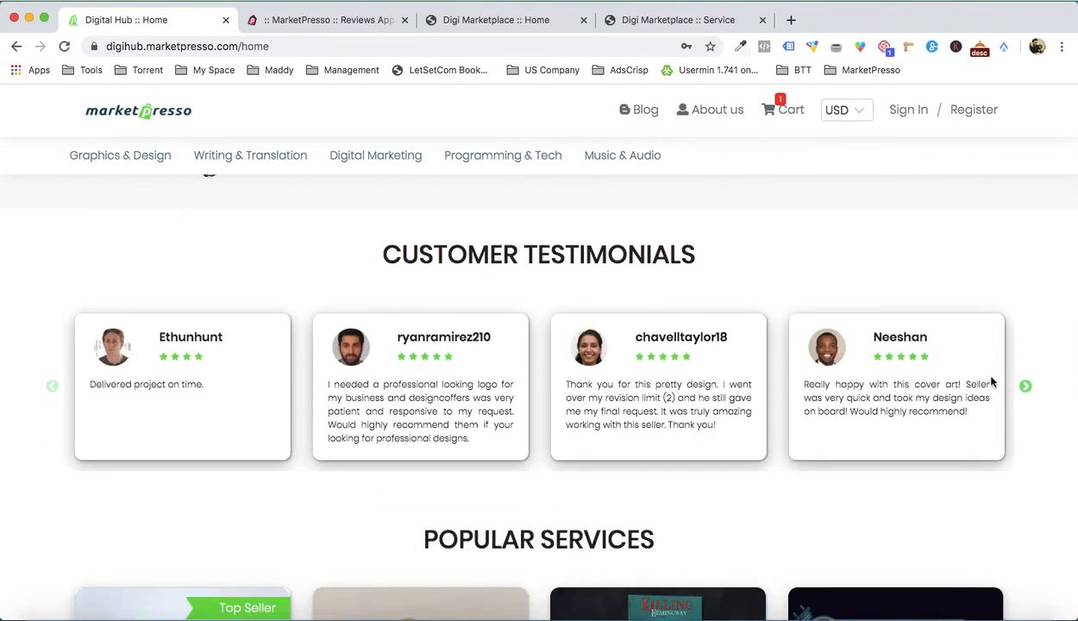
{"action": "left_click", "coordinate": [1026, 388]}
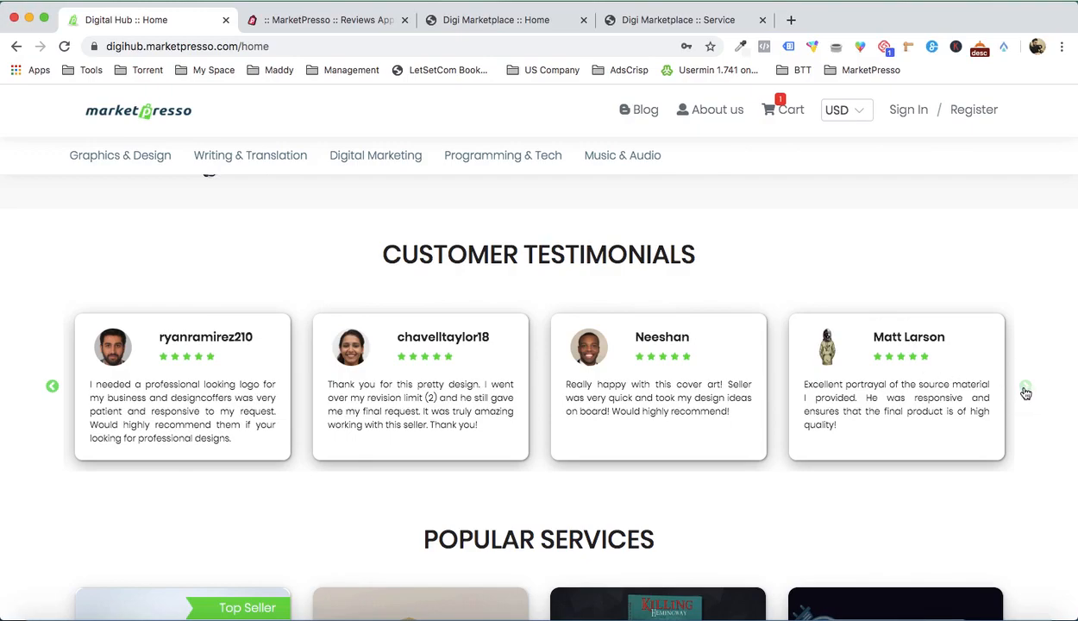
{"action": "scroll", "coordinate": [1026, 393], "scroll_direction": "down", "scroll_amount": 5}
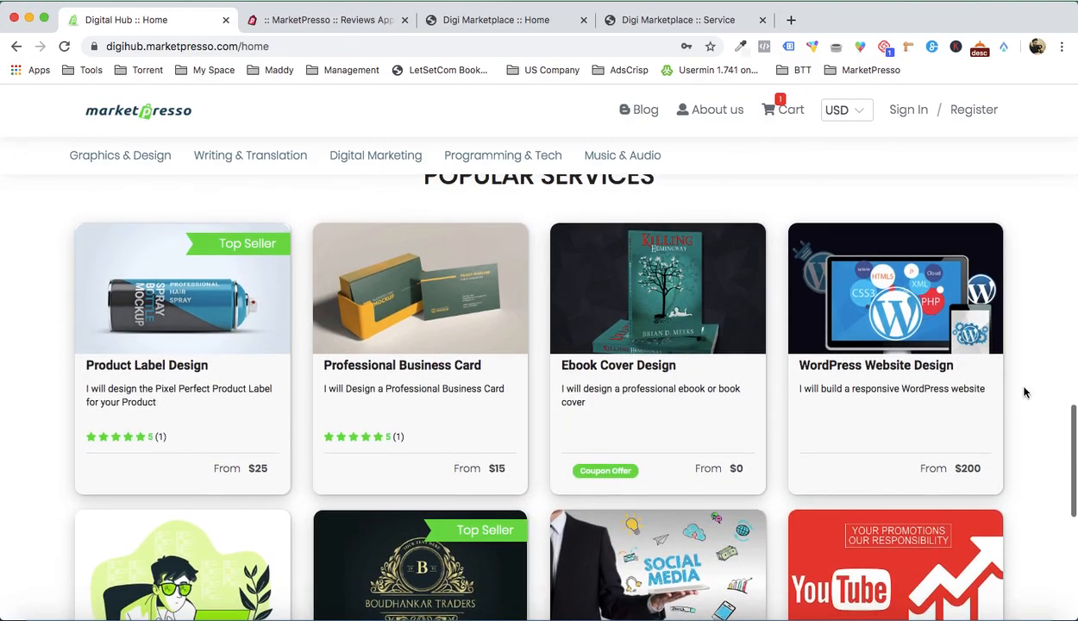
{"action": "scroll", "coordinate": [431, 362], "scroll_direction": "up", "scroll_amount": 1}
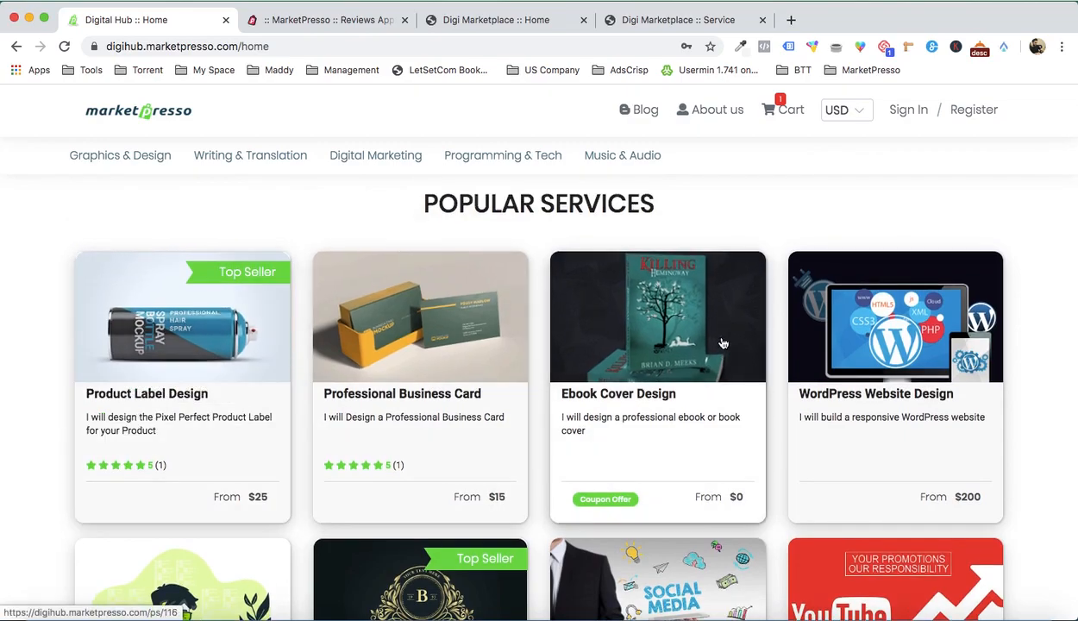
{"action": "scroll", "coordinate": [719, 341], "scroll_direction": "down", "scroll_amount": 3}
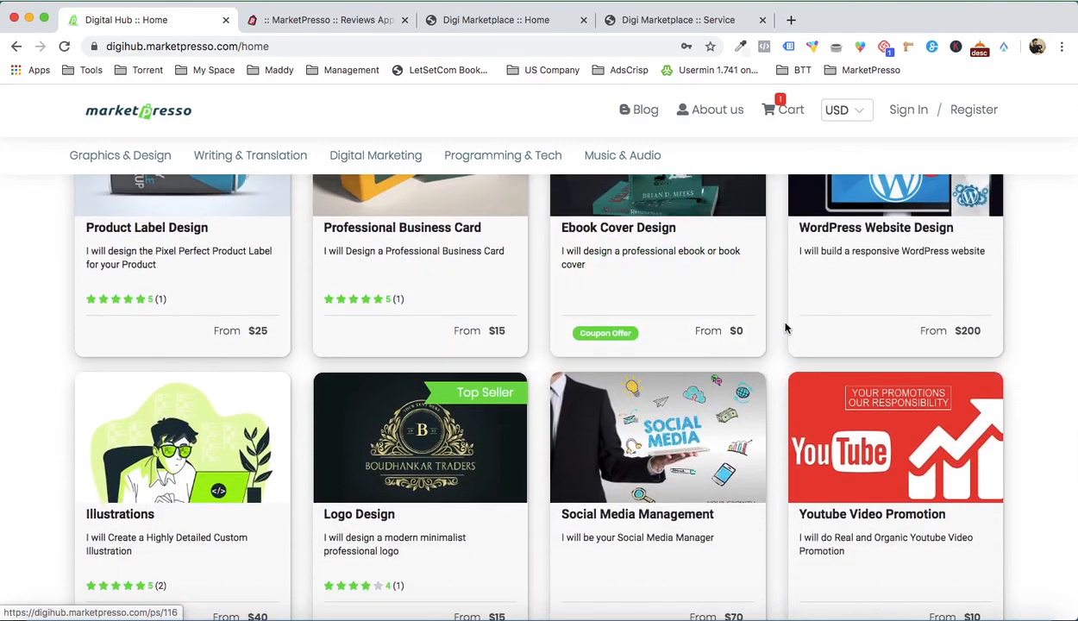
{"action": "scroll", "coordinate": [786, 328], "scroll_direction": "down", "scroll_amount": 5}
{"action": "scroll", "coordinate": [723, 355], "scroll_direction": "up", "scroll_amount": 8}
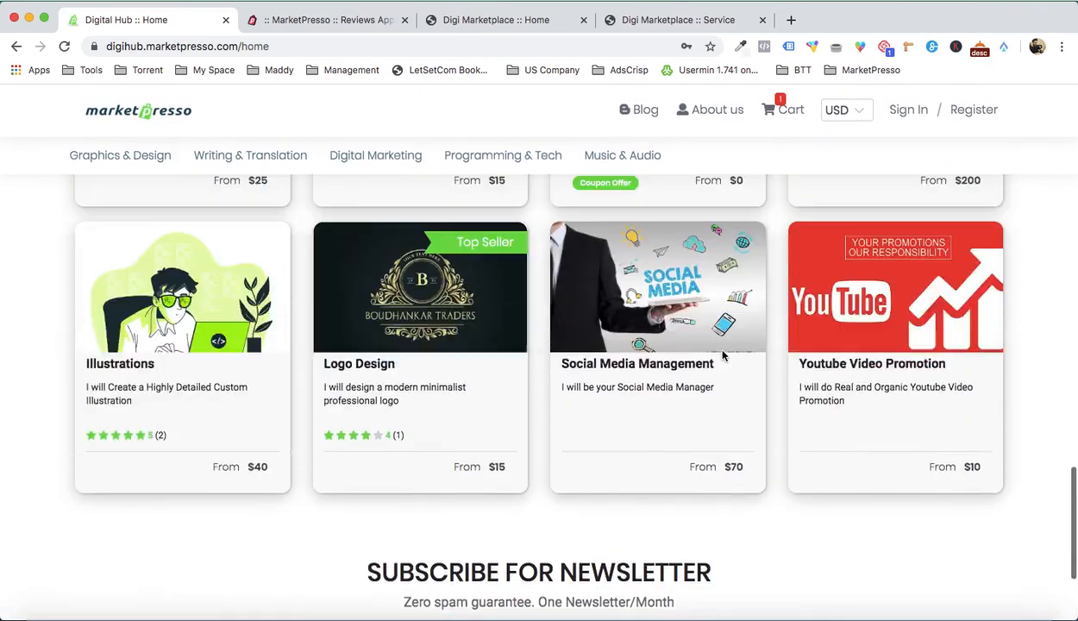
Step: Open the Blog management page in the MarketPresso members area, glancing back at the Digital Hub home page
{"action": "left_click", "coordinate": [328, 19]}
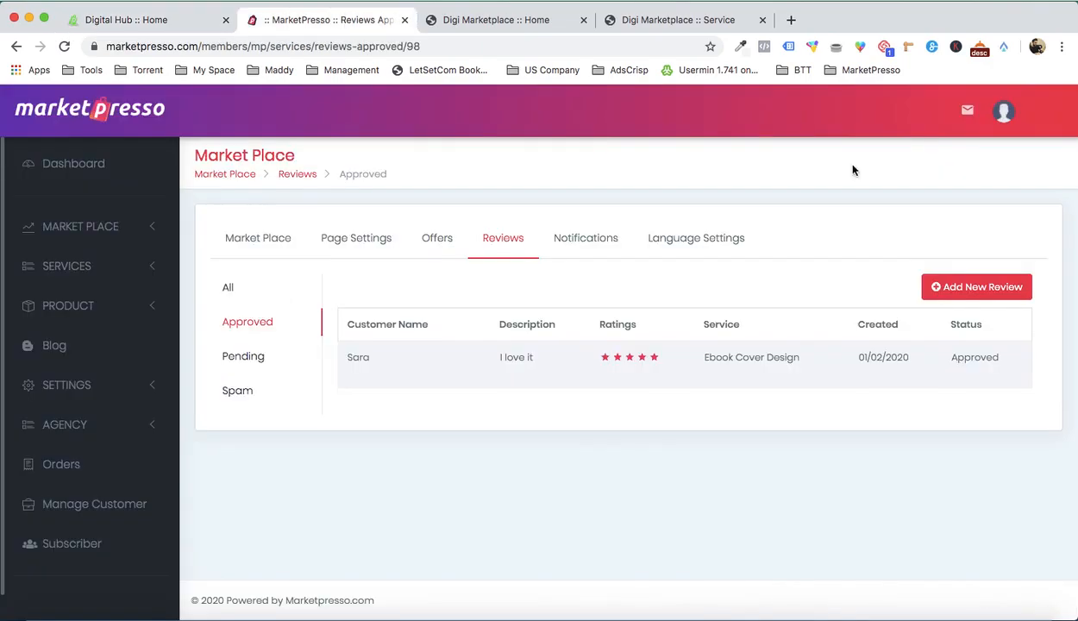
{"action": "left_click", "coordinate": [101, 342]}
{"action": "left_click", "coordinate": [144, 19]}
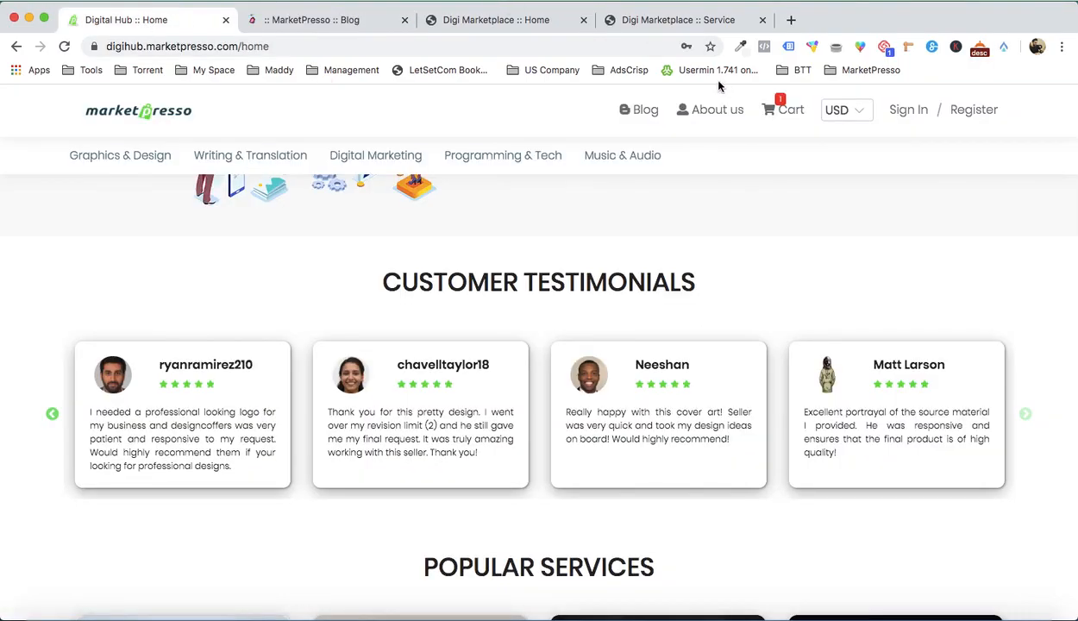
{"action": "left_click", "coordinate": [314, 20]}
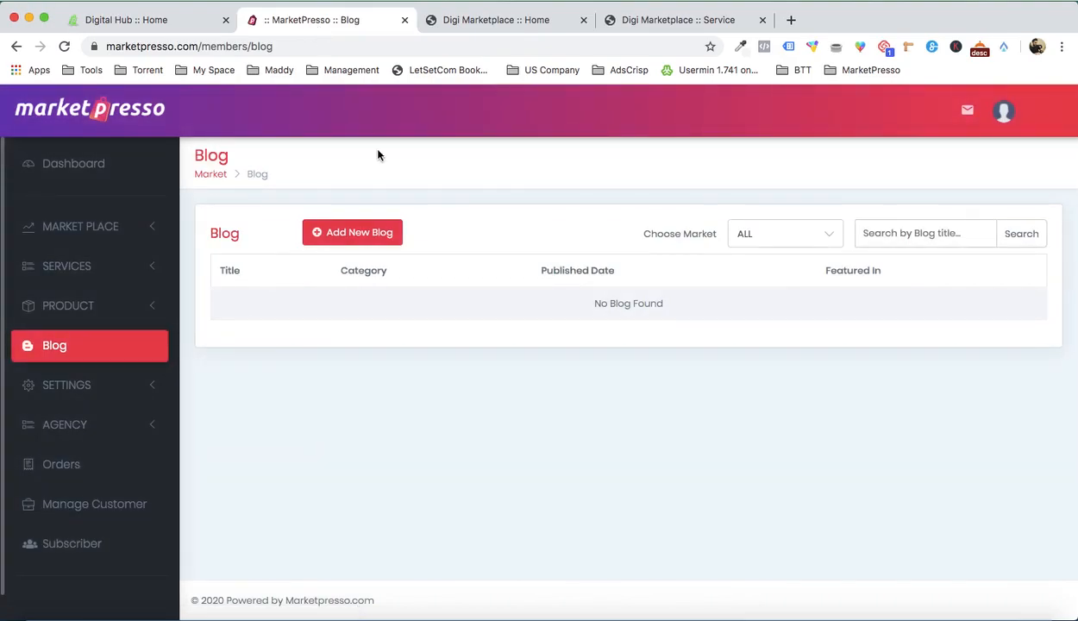
Step: Open the new blog form, select Digi Marketplace as the market place, examine the form's fields and close it without saving
{"action": "left_click", "coordinate": [359, 229]}
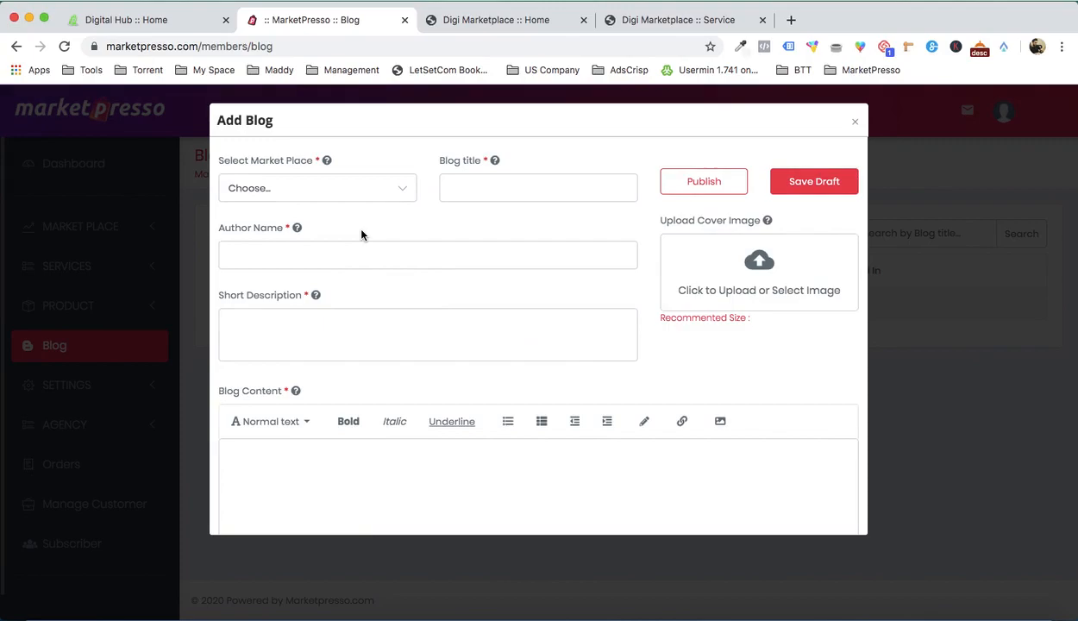
{"action": "left_click", "coordinate": [376, 198]}
{"action": "left_click", "coordinate": [366, 226]}
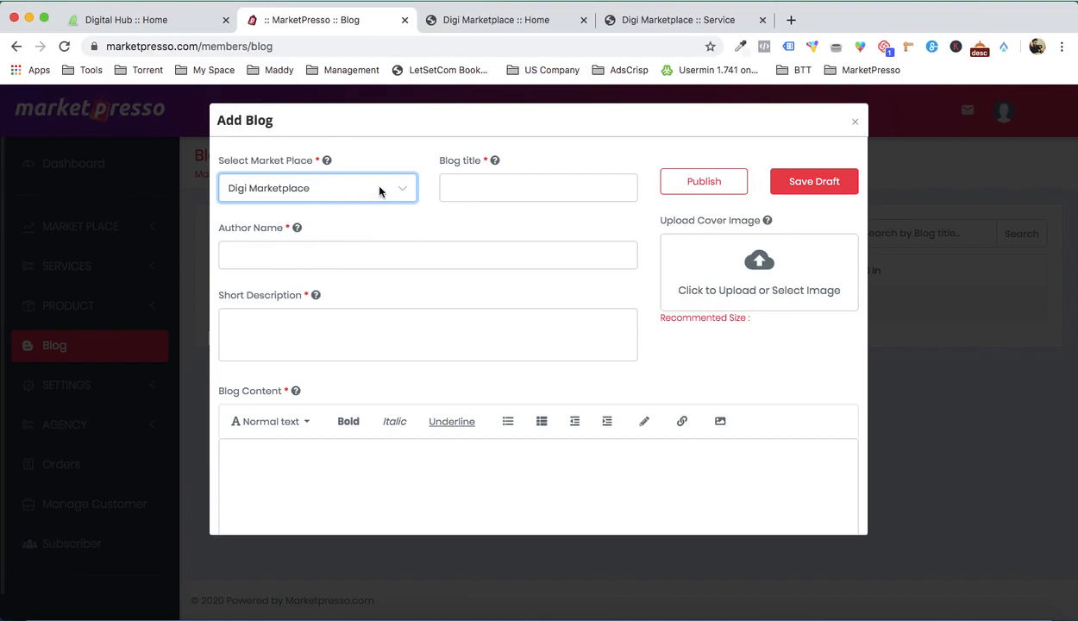
{"action": "left_click", "coordinate": [505, 198]}
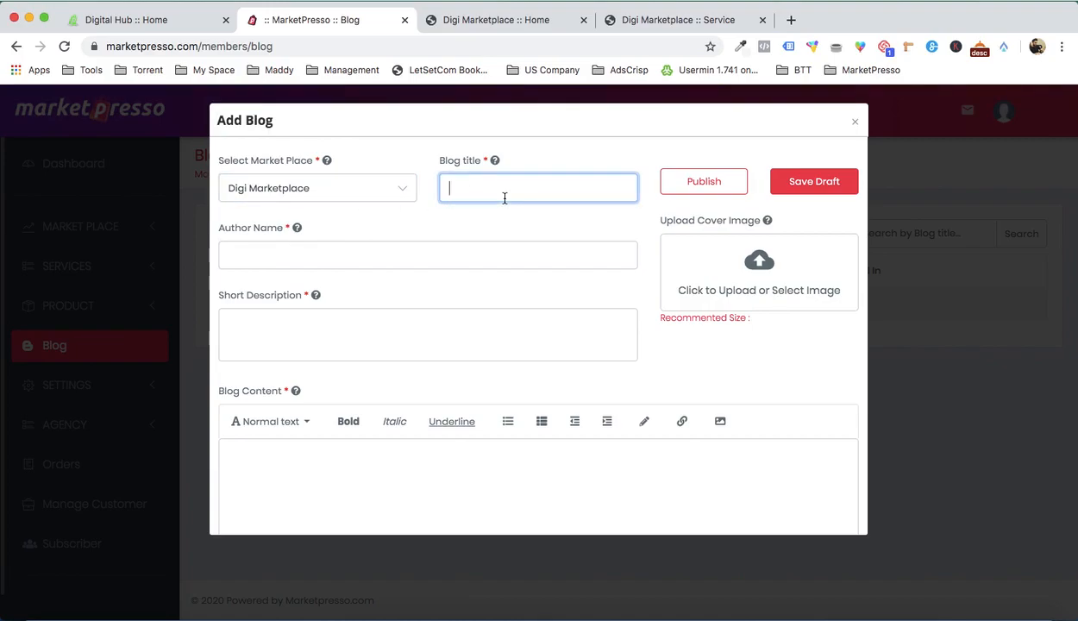
{"action": "scroll", "coordinate": [361, 264], "scroll_direction": "down", "scroll_amount": 3}
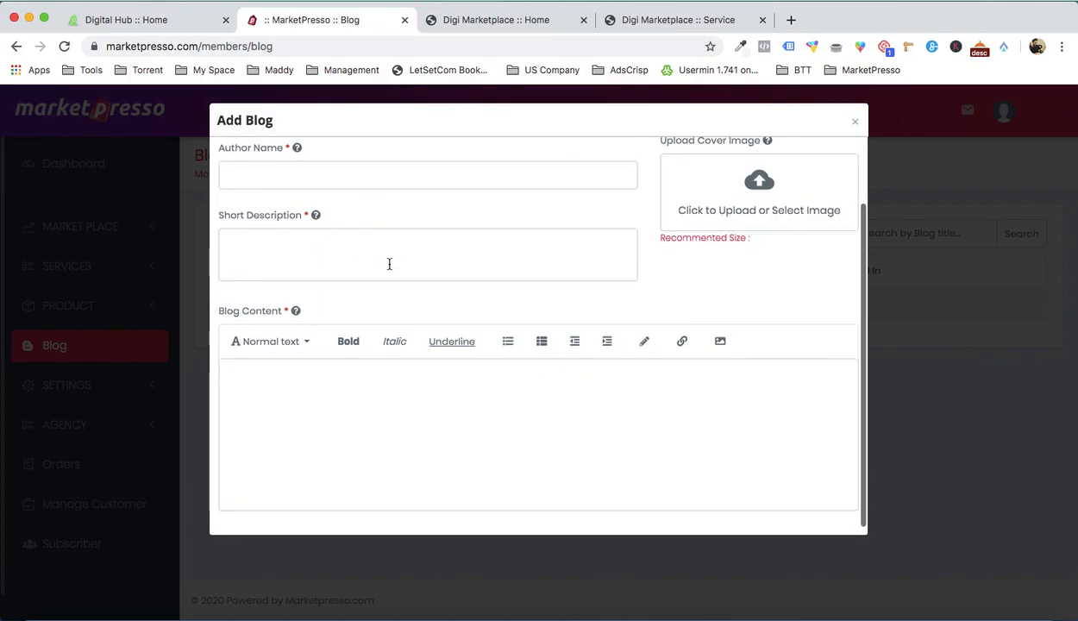
{"action": "scroll", "coordinate": [393, 400], "scroll_direction": "up", "scroll_amount": 3}
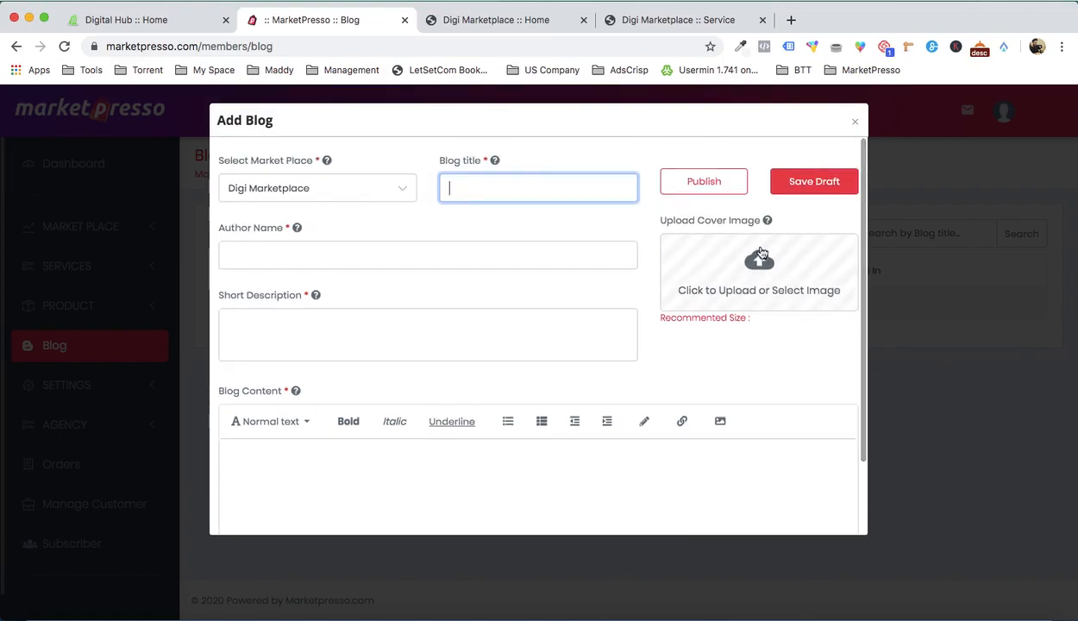
{"action": "left_click", "coordinate": [859, 125]}
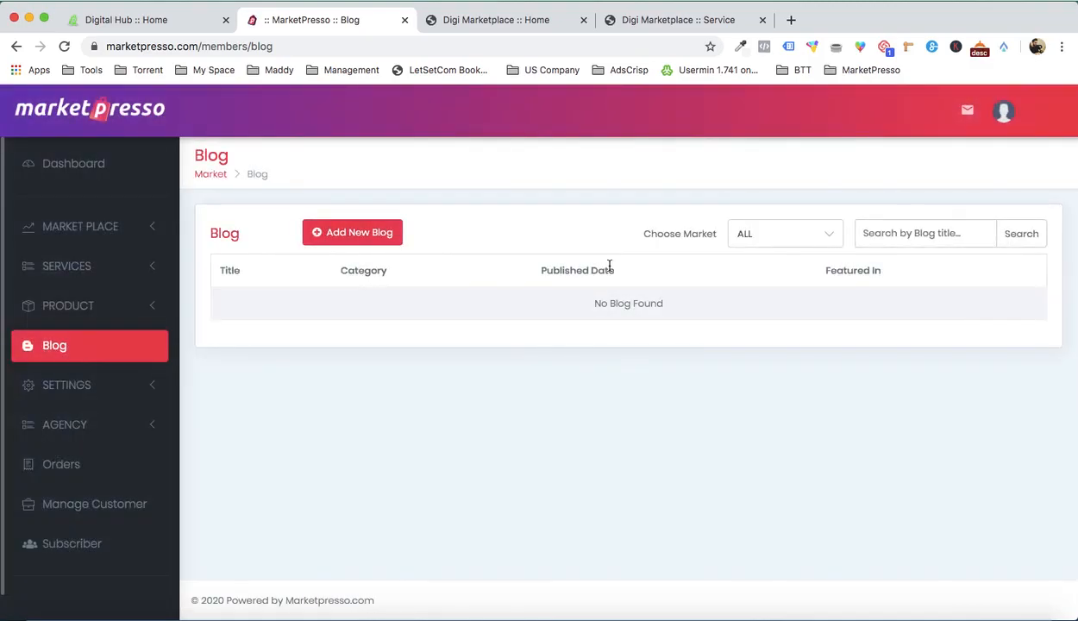
Step: Close the Ebook Cover Design service page and review the live Digi Marketplace home page from its banner to Popular Services
{"action": "left_click", "coordinate": [522, 24]}
{"action": "left_click", "coordinate": [677, 26]}
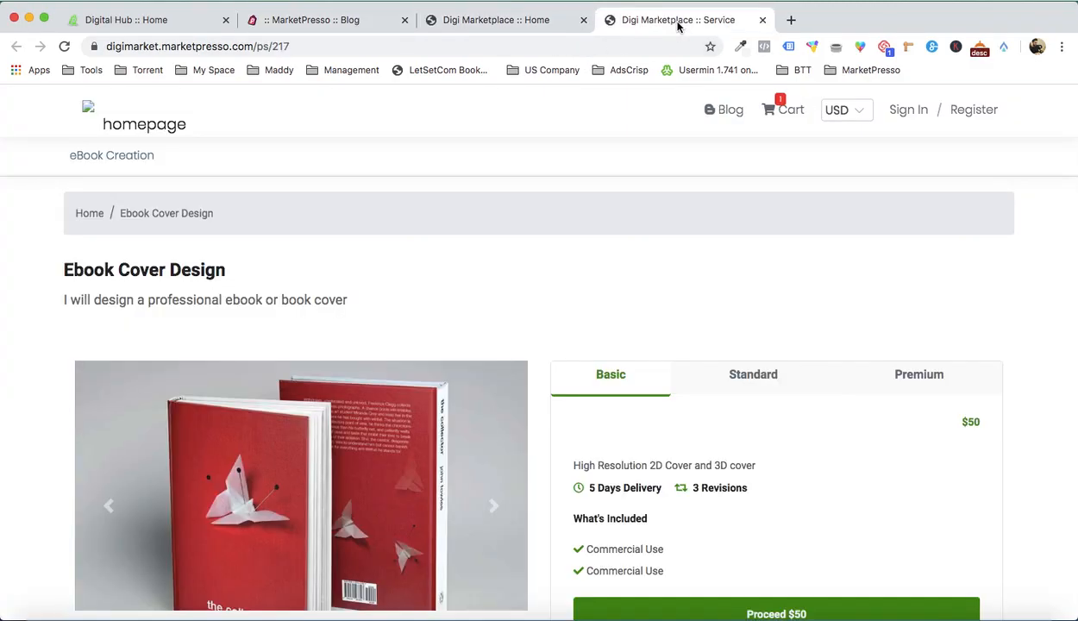
{"action": "left_click", "coordinate": [763, 19]}
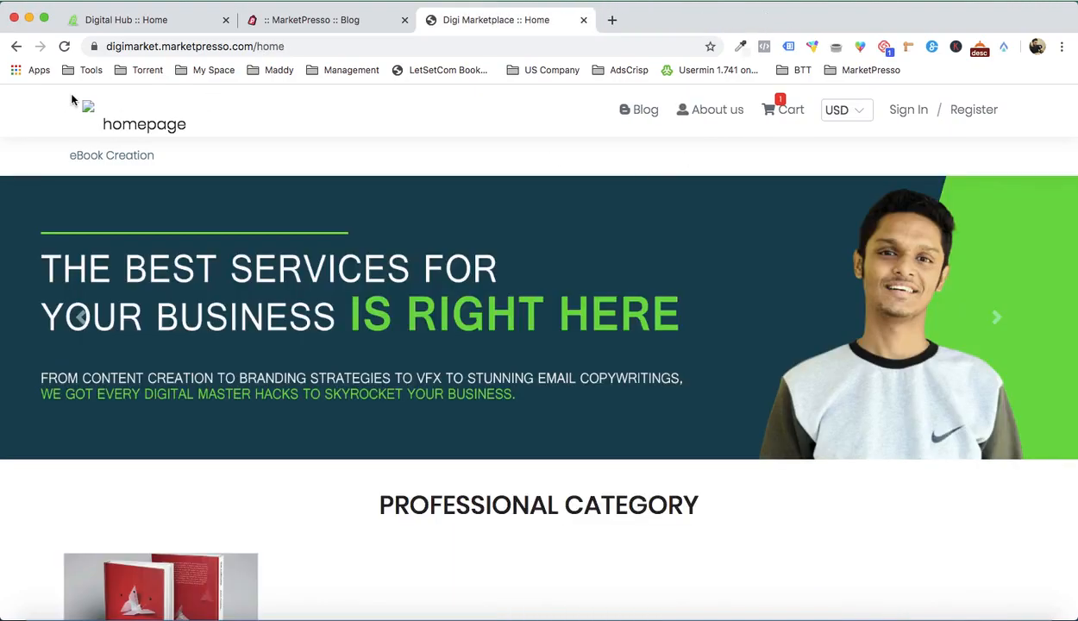
{"action": "left_click", "coordinate": [88, 109]}
{"action": "scroll", "coordinate": [535, 284], "scroll_direction": "down", "scroll_amount": 4}
{"action": "scroll", "coordinate": [535, 284], "scroll_direction": "up", "scroll_amount": 3}
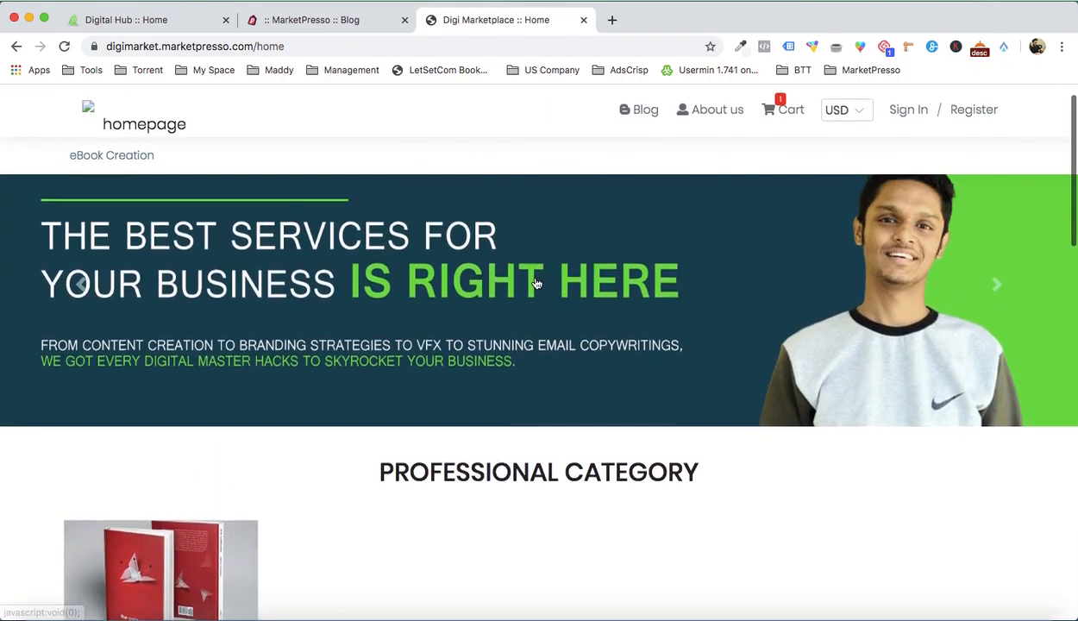
{"action": "scroll", "coordinate": [535, 284], "scroll_direction": "down", "scroll_amount": 12}
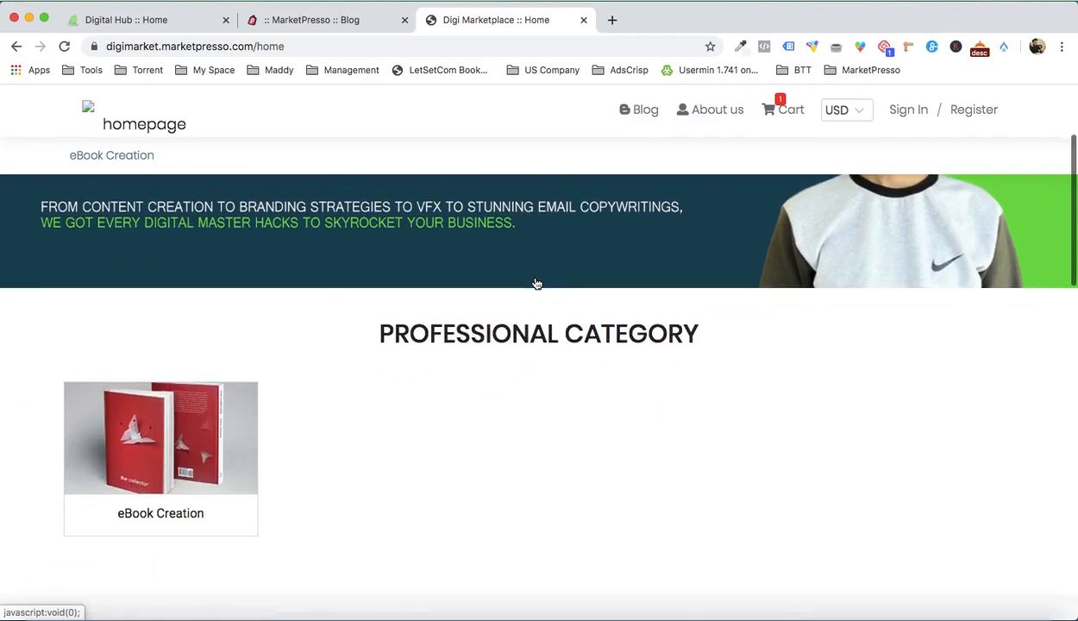
{"action": "scroll", "coordinate": [530, 385], "scroll_direction": "down", "scroll_amount": 5}
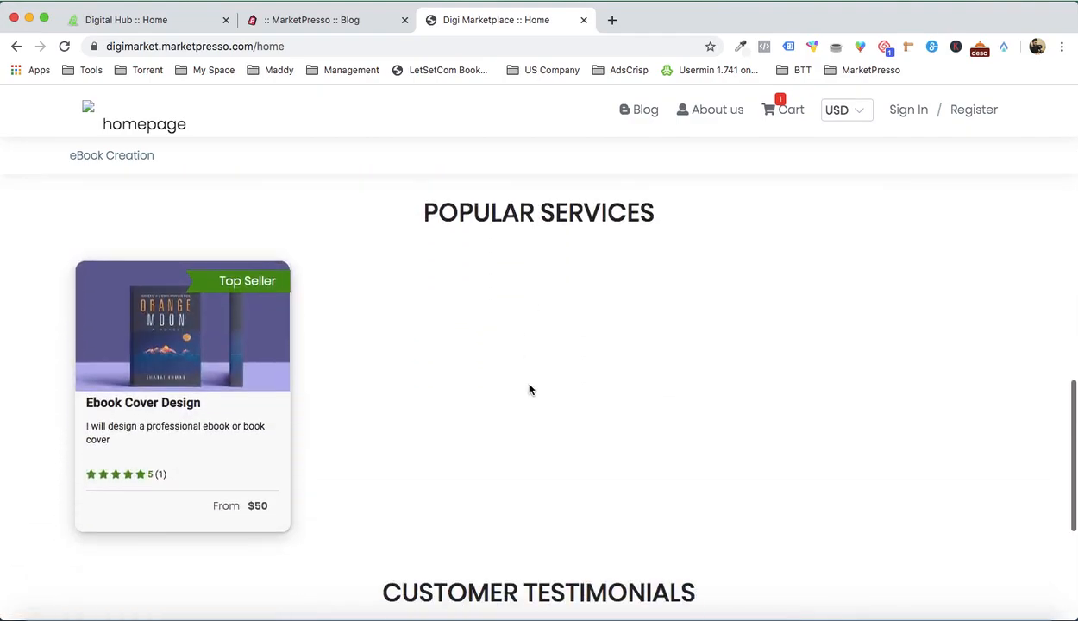
{"action": "scroll", "coordinate": [529, 385], "scroll_direction": "up", "scroll_amount": 15}
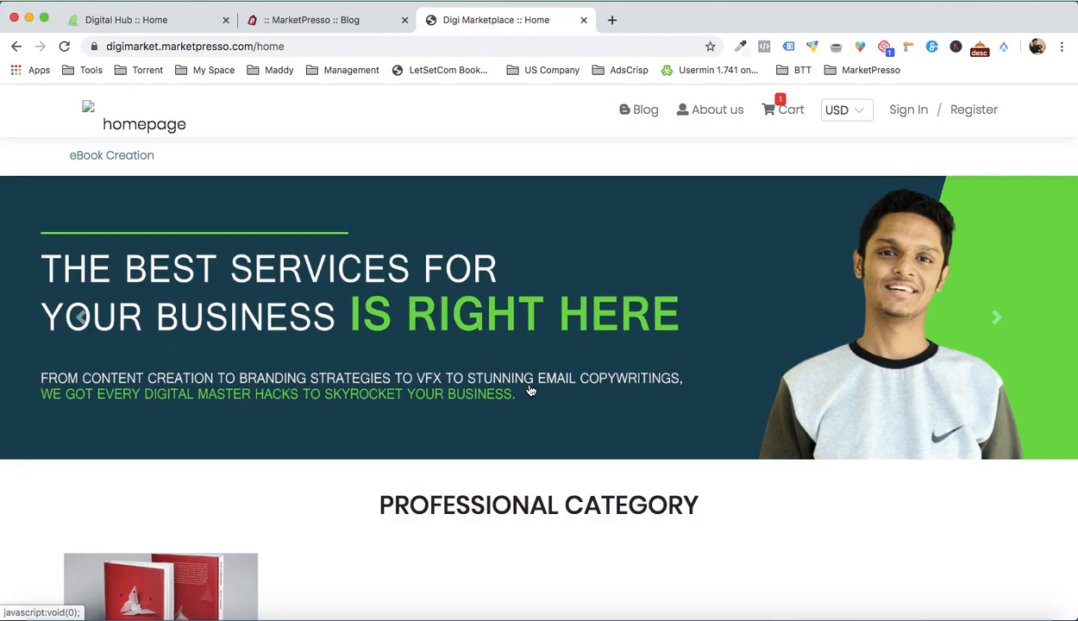
Step: Return to the Digital Hub home page and review its sections from the newsletter form up to the header banner
{"action": "left_click", "coordinate": [164, 24]}
{"action": "scroll", "coordinate": [337, 409], "scroll_direction": "up", "scroll_amount": 3}
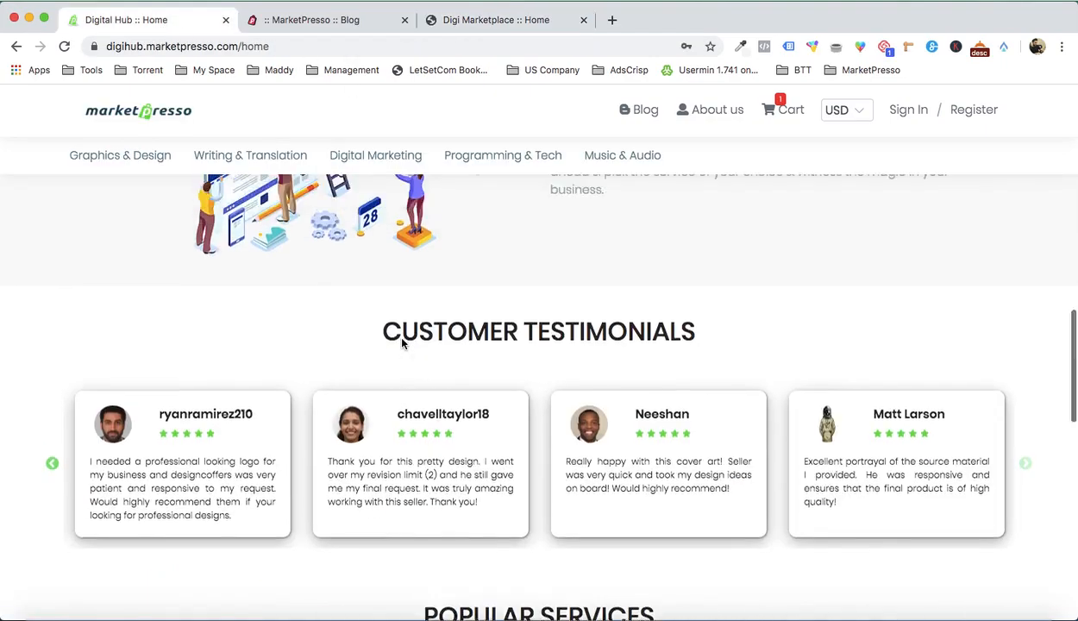
{"action": "scroll", "coordinate": [402, 344], "scroll_direction": "down", "scroll_amount": 10}
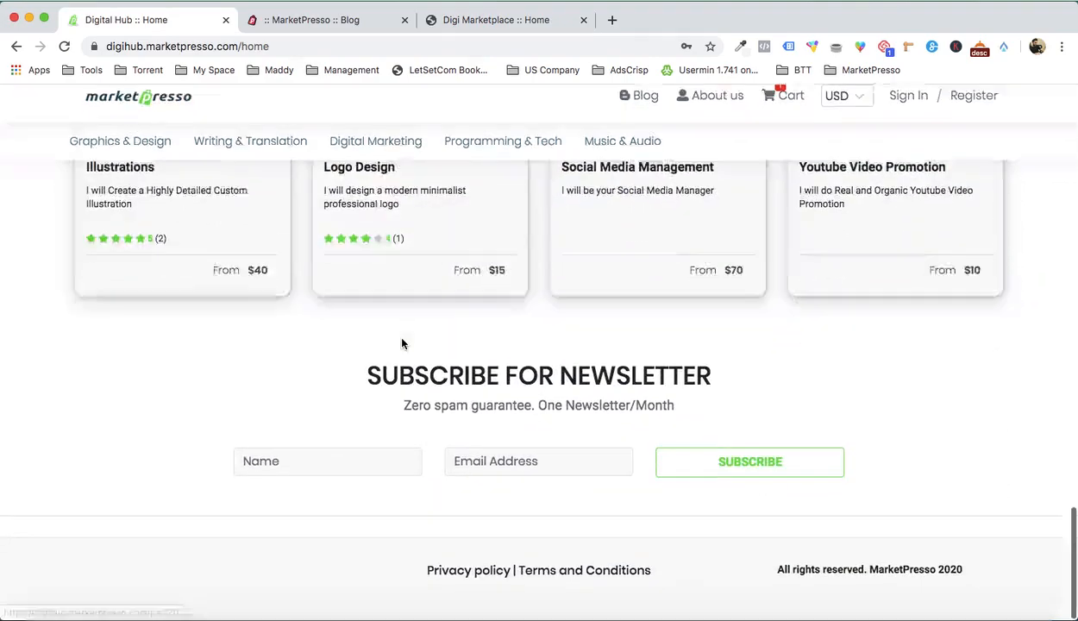
{"action": "scroll", "coordinate": [402, 344], "scroll_direction": "up", "scroll_amount": 7}
{"action": "scroll", "coordinate": [402, 344], "scroll_direction": "up", "scroll_amount": 8}
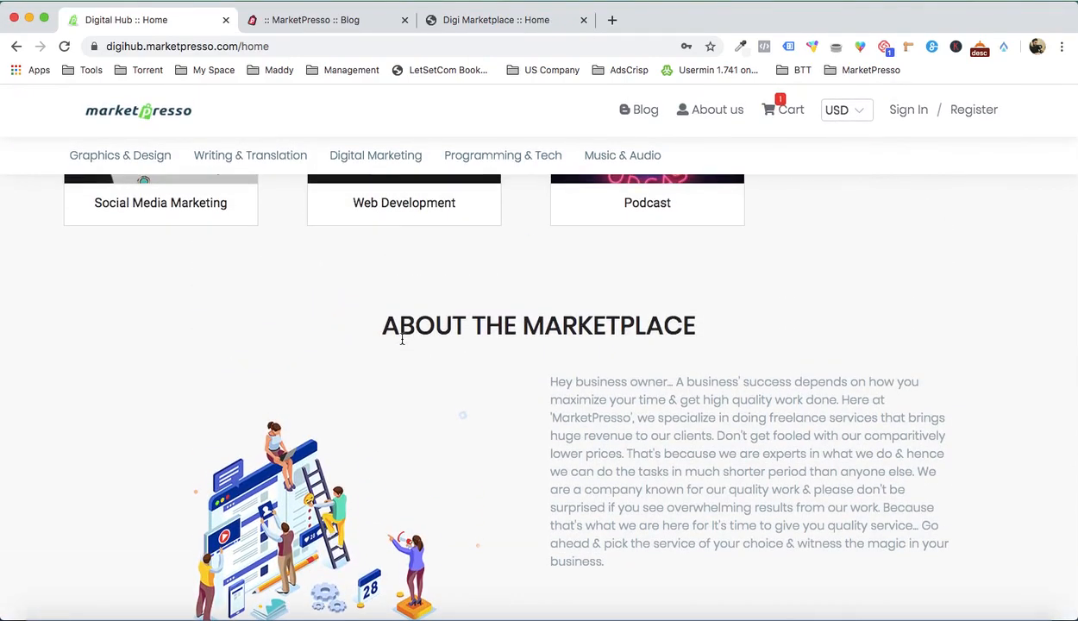
{"action": "scroll", "coordinate": [402, 339], "scroll_direction": "up", "scroll_amount": 5}
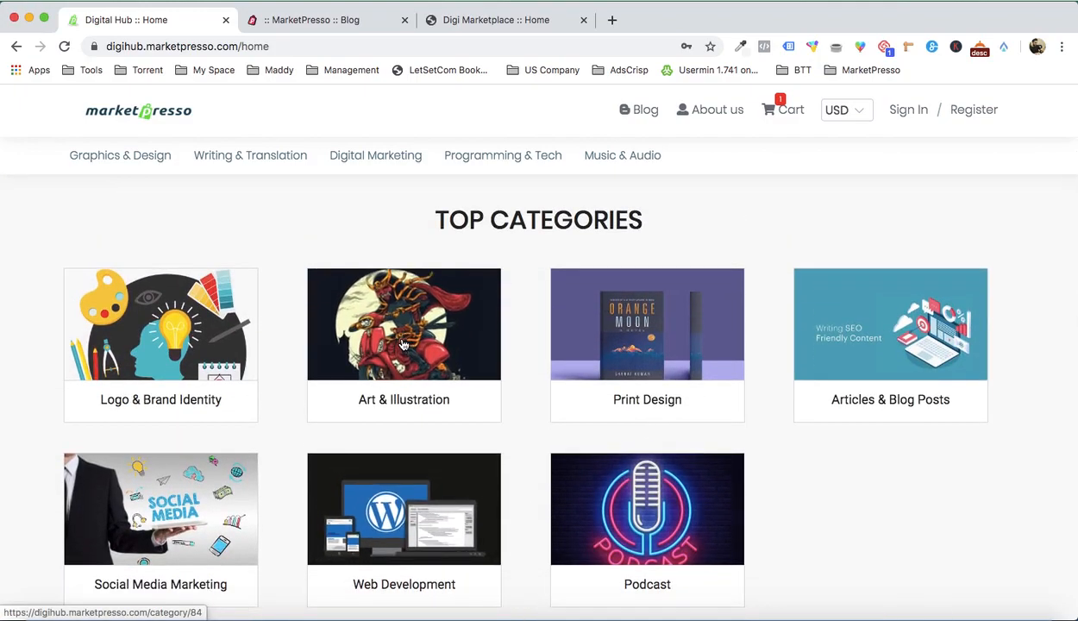
{"action": "scroll", "coordinate": [404, 345], "scroll_direction": "up", "scroll_amount": 2}
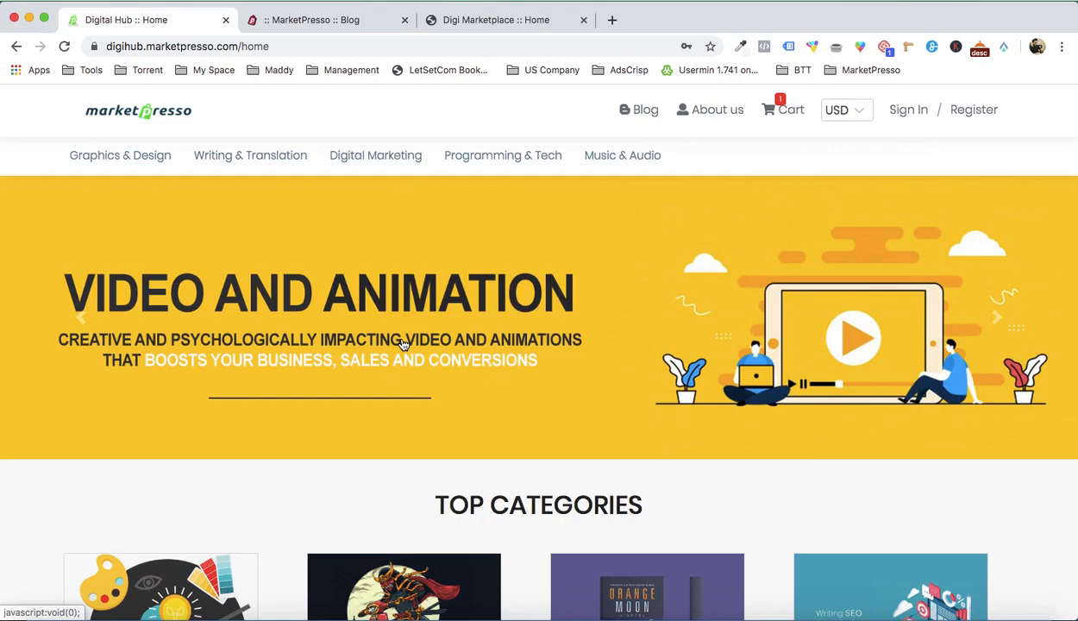
{"action": "scroll", "coordinate": [563, 344], "scroll_direction": "down", "scroll_amount": 5}
{"action": "scroll", "coordinate": [560, 344], "scroll_direction": "up", "scroll_amount": 5}
{"action": "scroll", "coordinate": [578, 332], "scroll_direction": "down", "scroll_amount": 5}
{"action": "scroll", "coordinate": [948, 436], "scroll_direction": "down", "scroll_amount": 10}
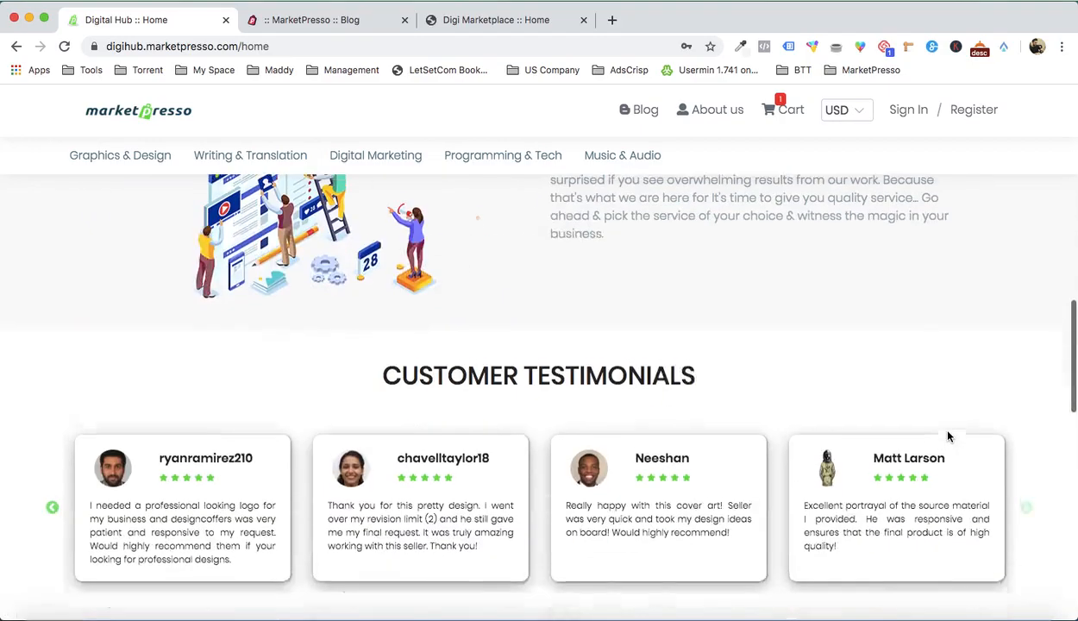
{"action": "scroll", "coordinate": [949, 438], "scroll_direction": "down", "scroll_amount": 5}
{"action": "scroll", "coordinate": [946, 436], "scroll_direction": "up", "scroll_amount": 15}
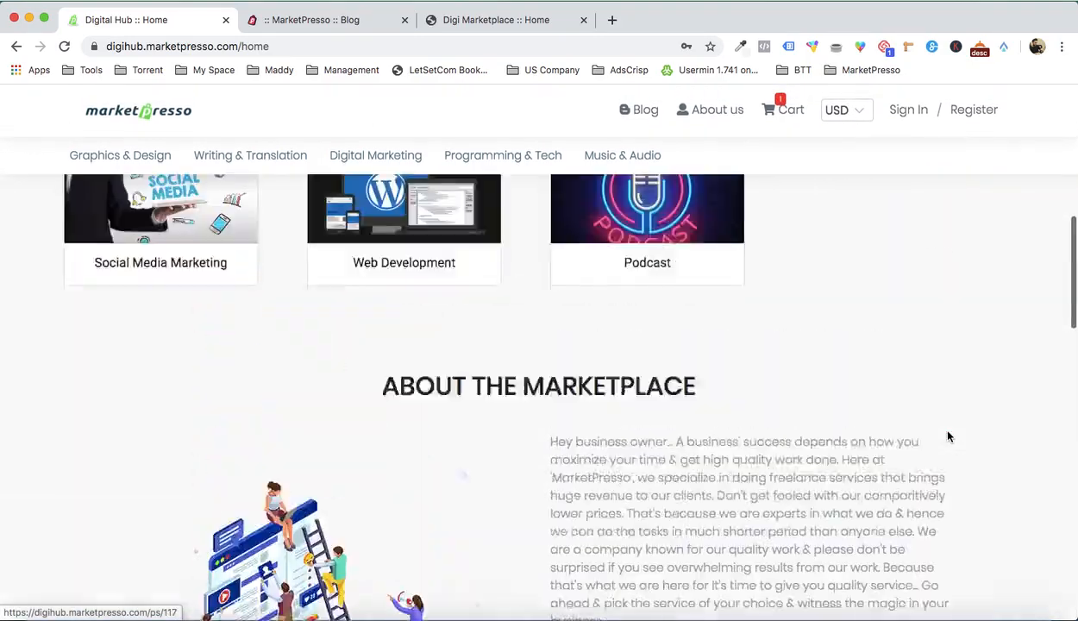
{"action": "scroll", "coordinate": [317, 292], "scroll_direction": "down", "scroll_amount": 10}
{"action": "scroll", "coordinate": [316, 292], "scroll_direction": "up", "scroll_amount": 10}
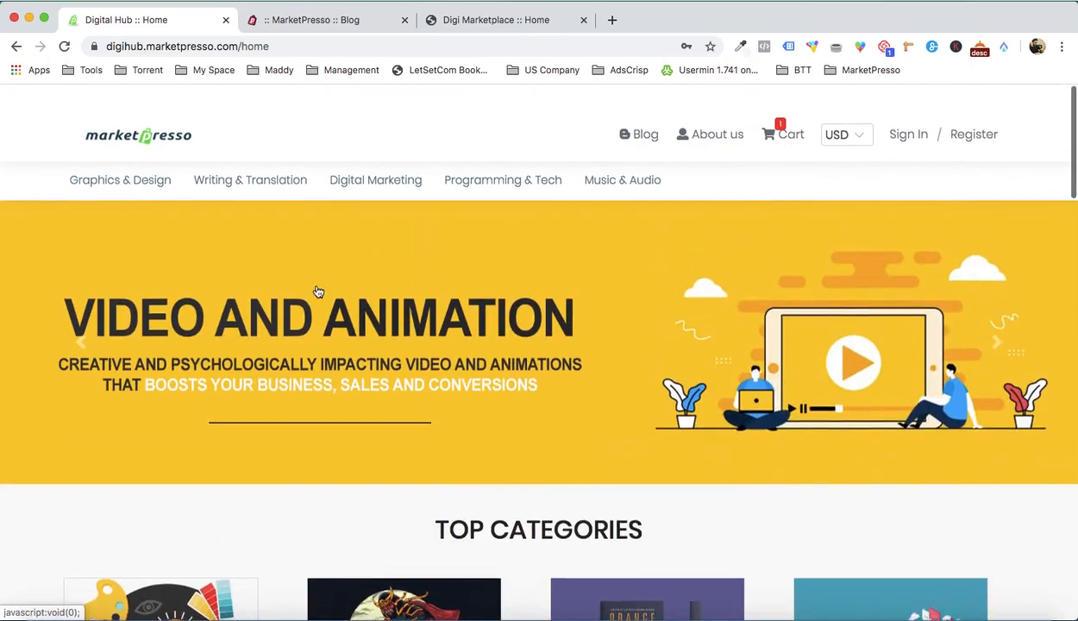
{"action": "scroll", "coordinate": [504, 382], "scroll_direction": "down", "scroll_amount": 3}
{"action": "scroll", "coordinate": [505, 382], "scroll_direction": "up", "scroll_amount": 3}
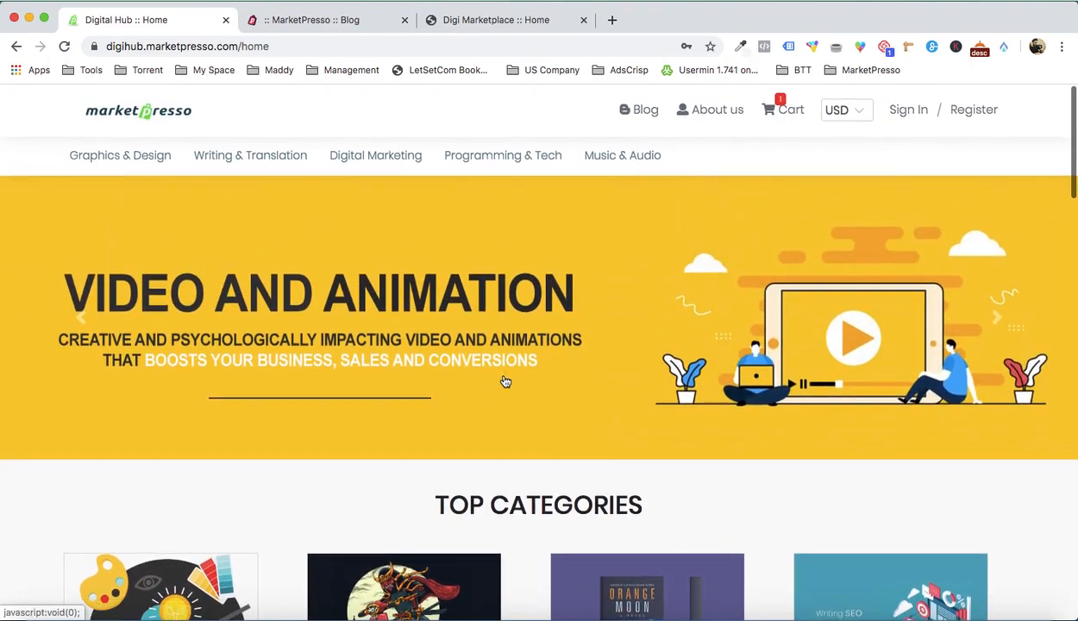